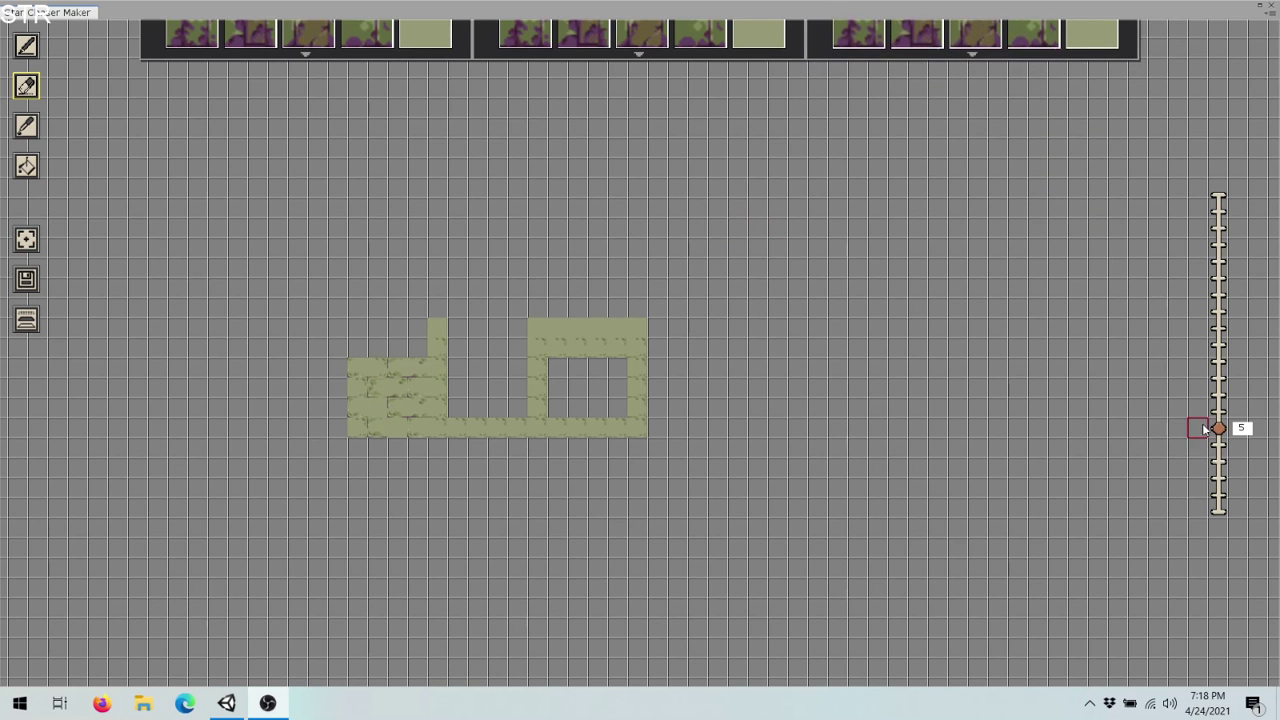
{"action": "mouse_move", "coordinate": [1218, 428]}
{"action": "left_mouse_down"}
{"action": "mouse_move", "coordinate": [1218, 280]}
{"action": "mouse_move", "coordinate": [1230, 430]}
{"action": "left_mouse_up"}
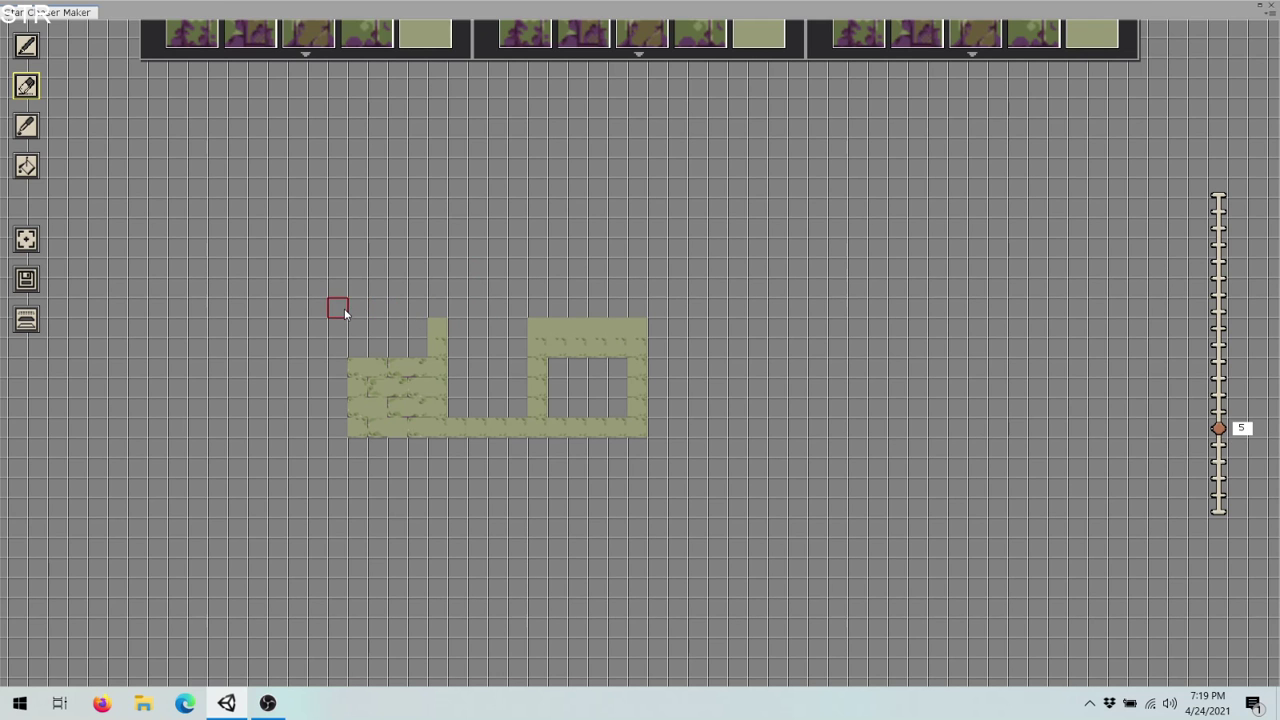
- Place a 4x4 Floor A block in the open-topped gap in the middle of the floor structure, resting on its bottom row
{"action": "left_click", "coordinate": [870, 52]}
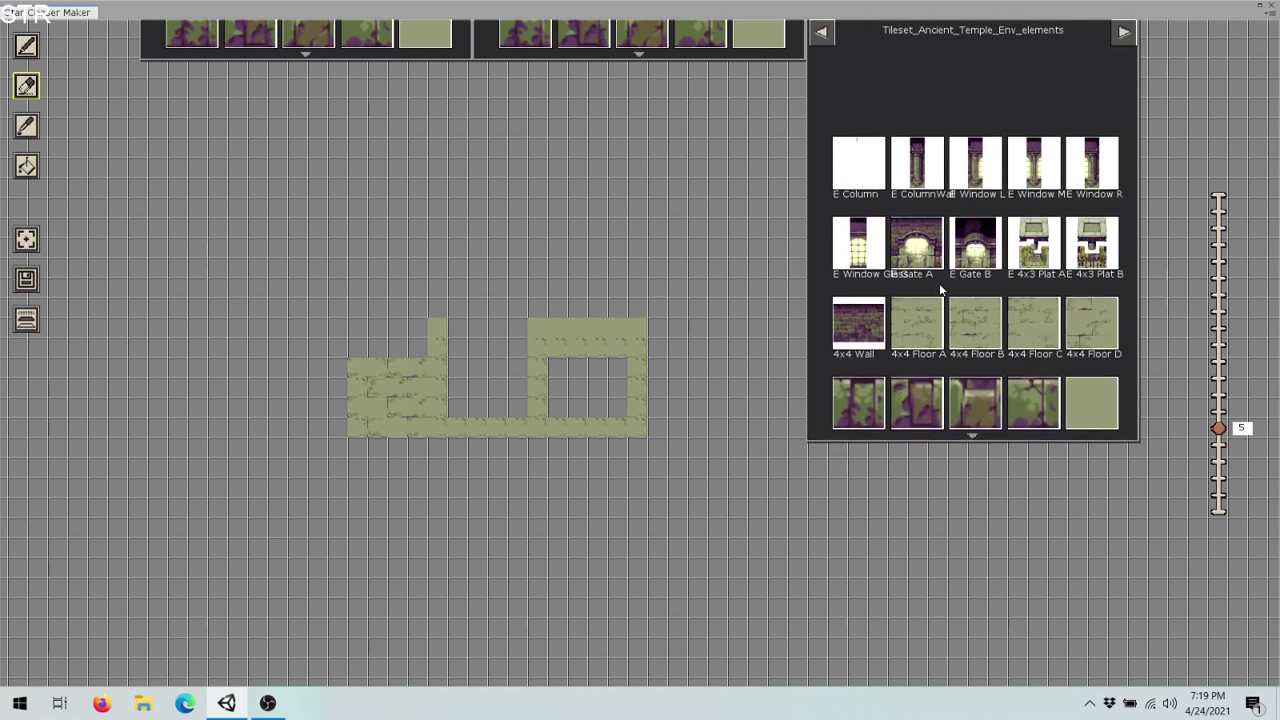
{"action": "left_click", "coordinate": [918, 315]}
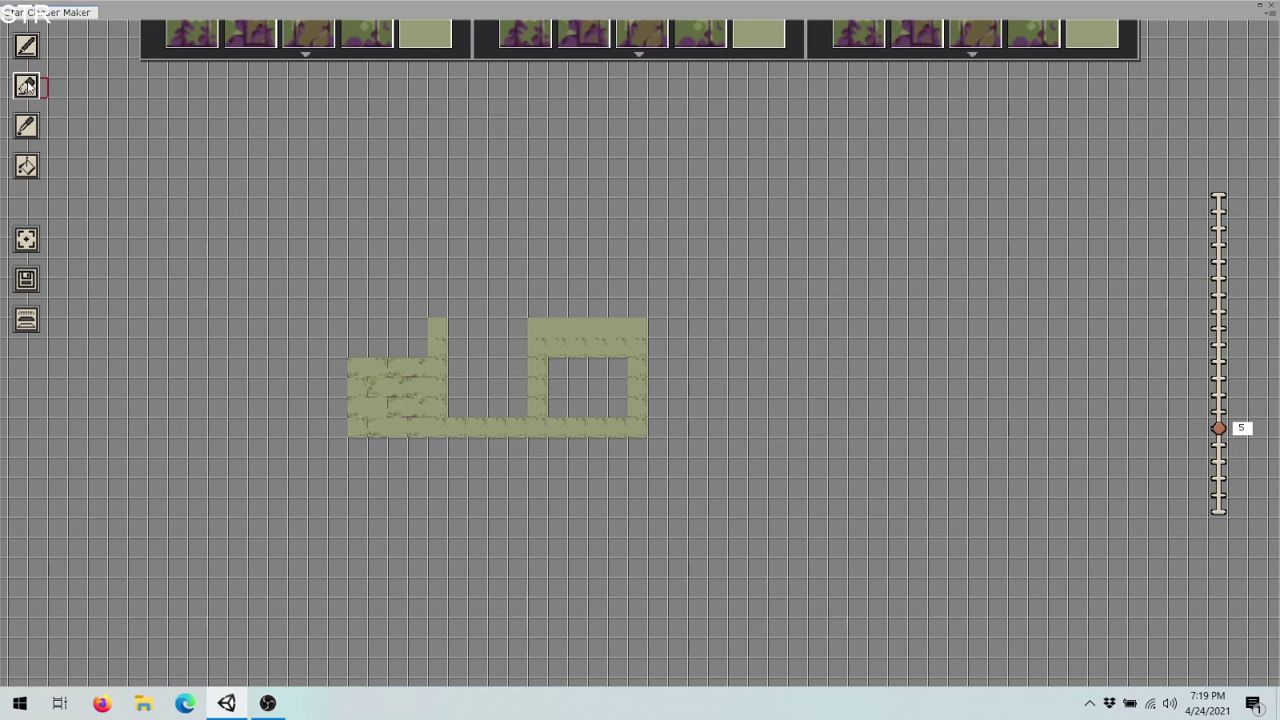
{"action": "left_click", "coordinate": [29, 88]}
{"action": "left_click", "coordinate": [26, 46]}
{"action": "left_click", "coordinate": [23, 132]}
{"action": "left_click", "coordinate": [27, 47]}
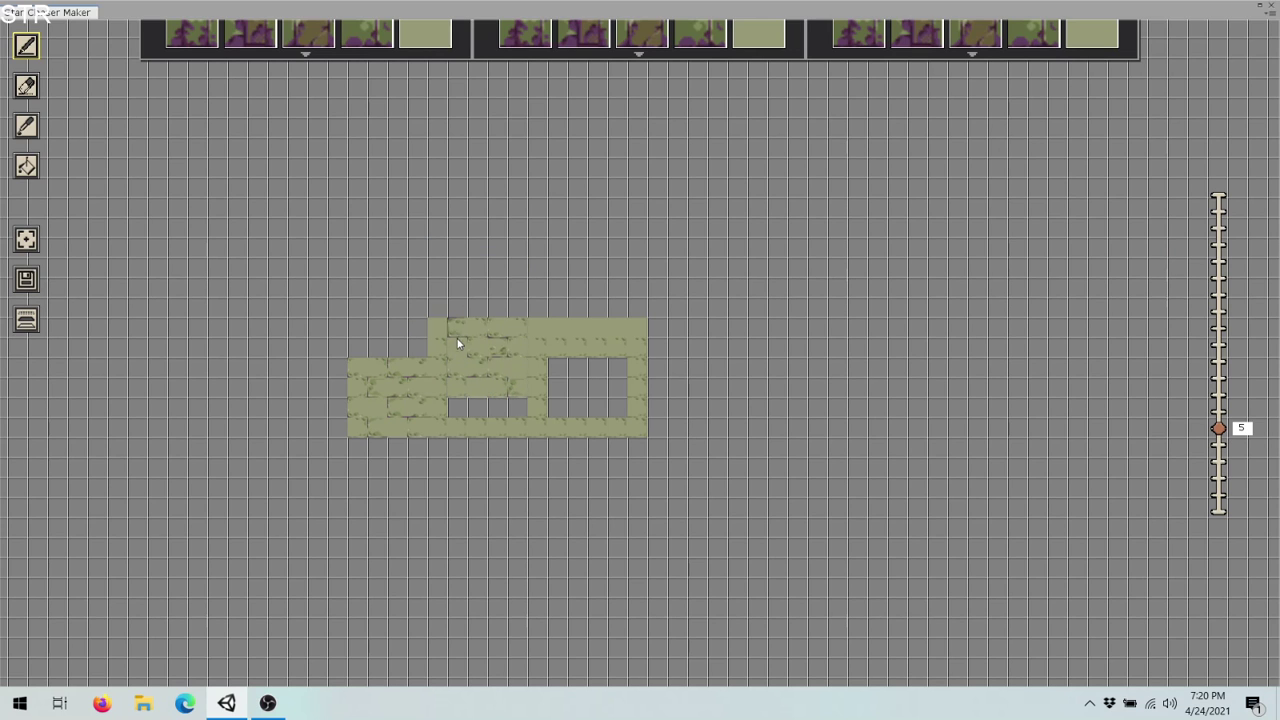
{"action": "left_click", "coordinate": [456, 342]}
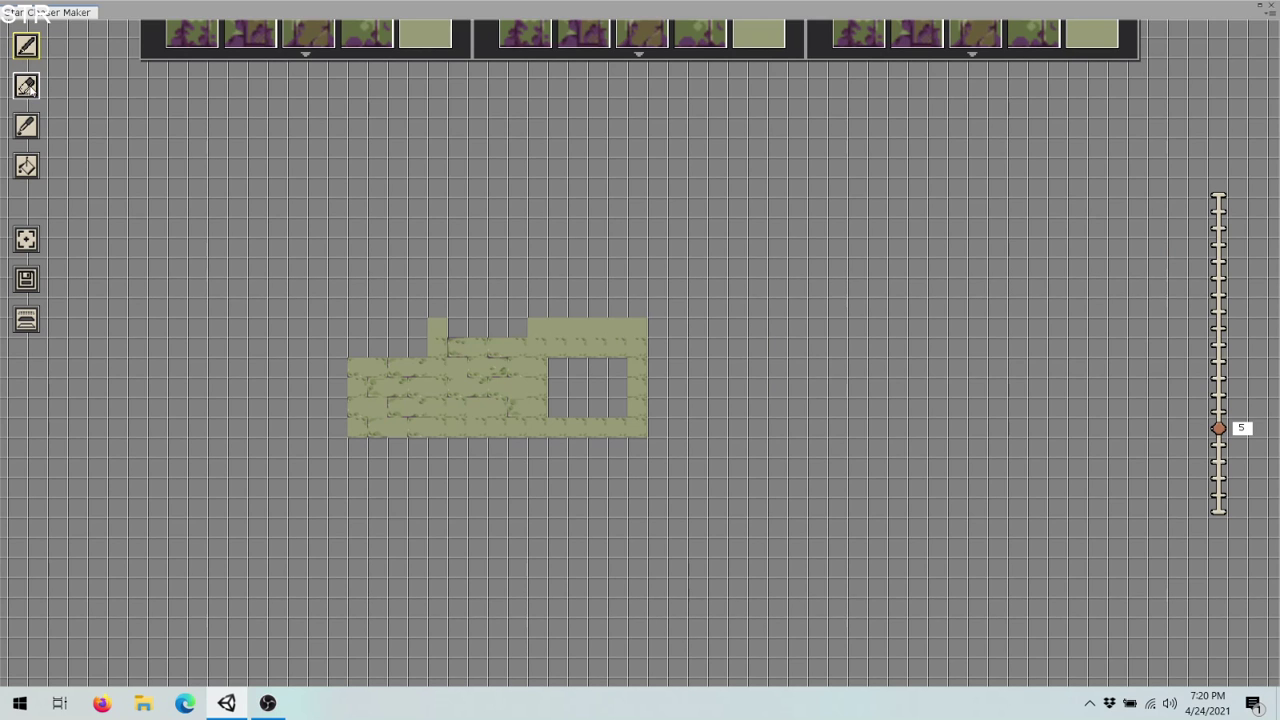
- Erase the row of tiles beneath the enclosed hollow and fill the opening with a 4x4 Floor B block
{"action": "left_click", "coordinate": [27, 87]}
{"action": "left_click", "coordinate": [615, 430]}
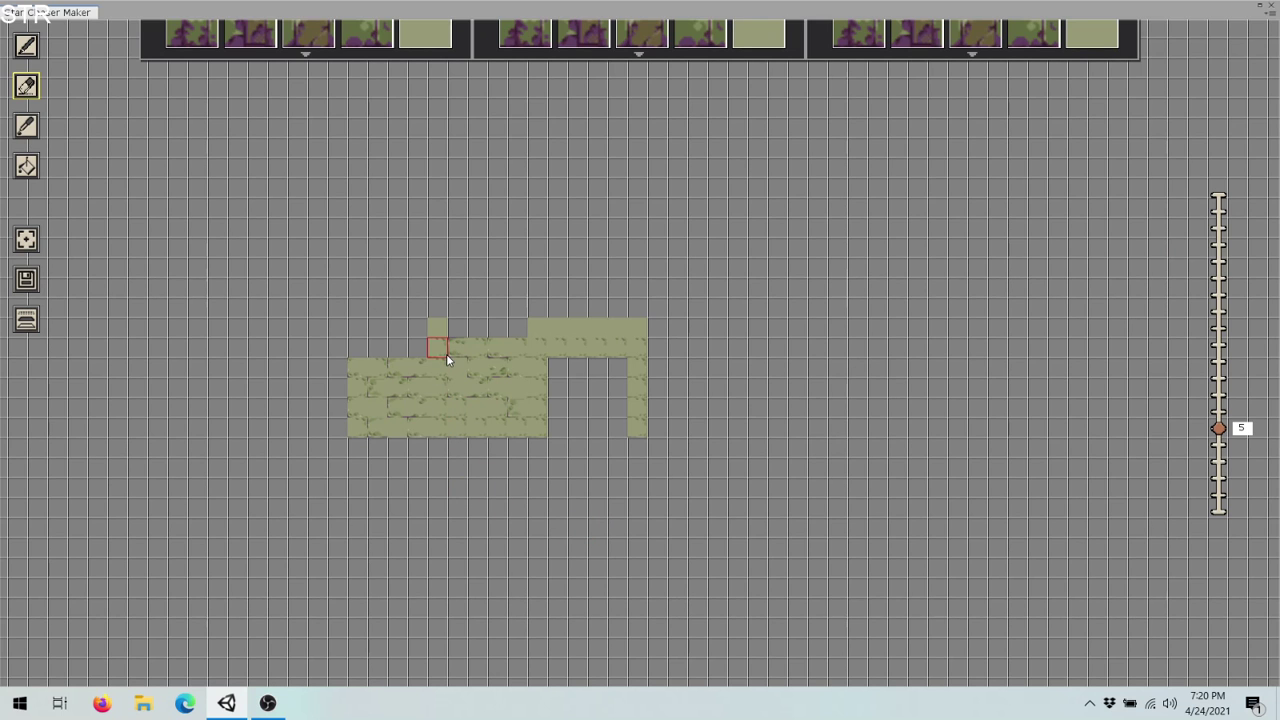
{"action": "left_click", "coordinate": [905, 32]}
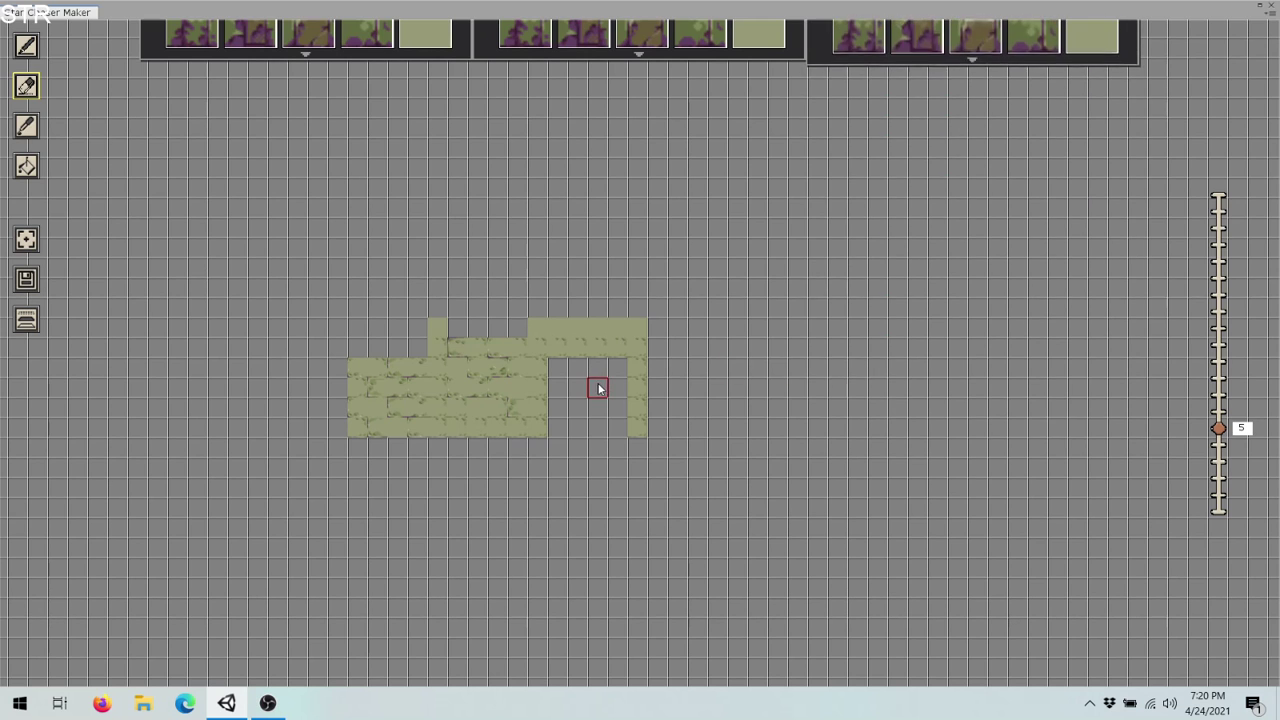
{"action": "left_click", "coordinate": [26, 46]}
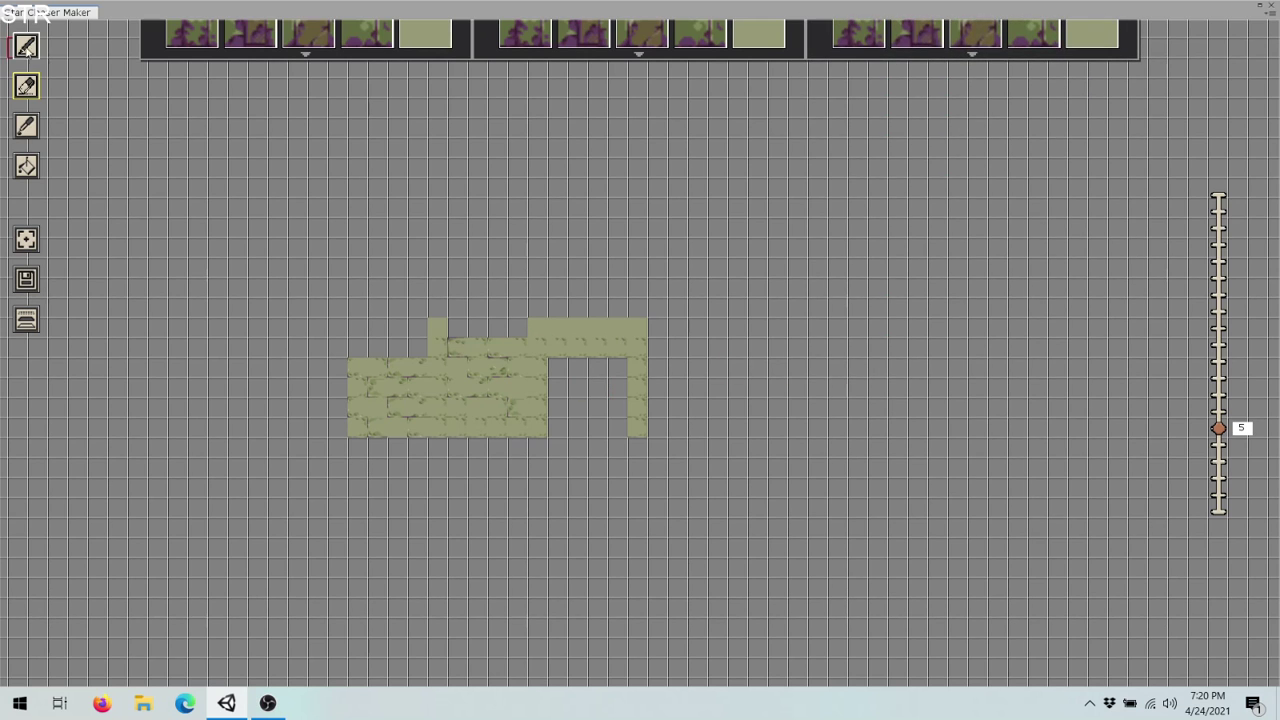
{"action": "left_click", "coordinate": [557, 368]}
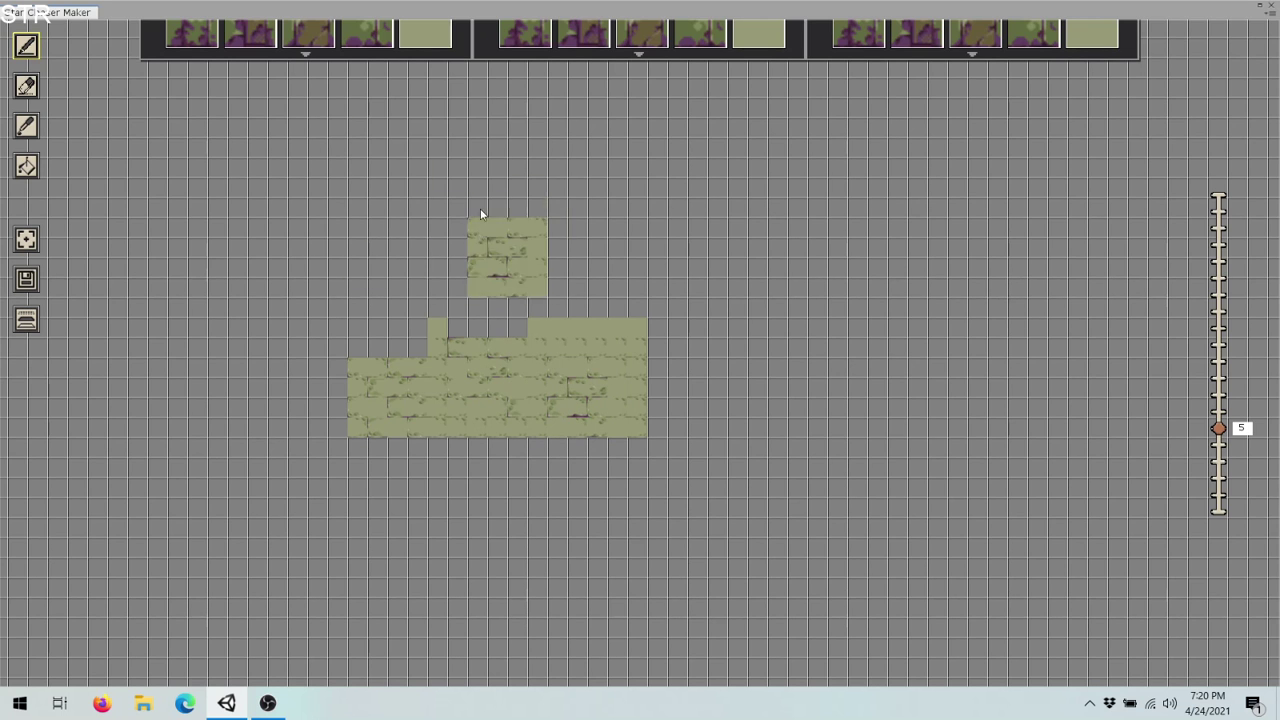
- Place two E ColumnWall pieces above the floor, spaced four tiles apart
{"action": "mouse_move", "coordinate": [916, 48]}
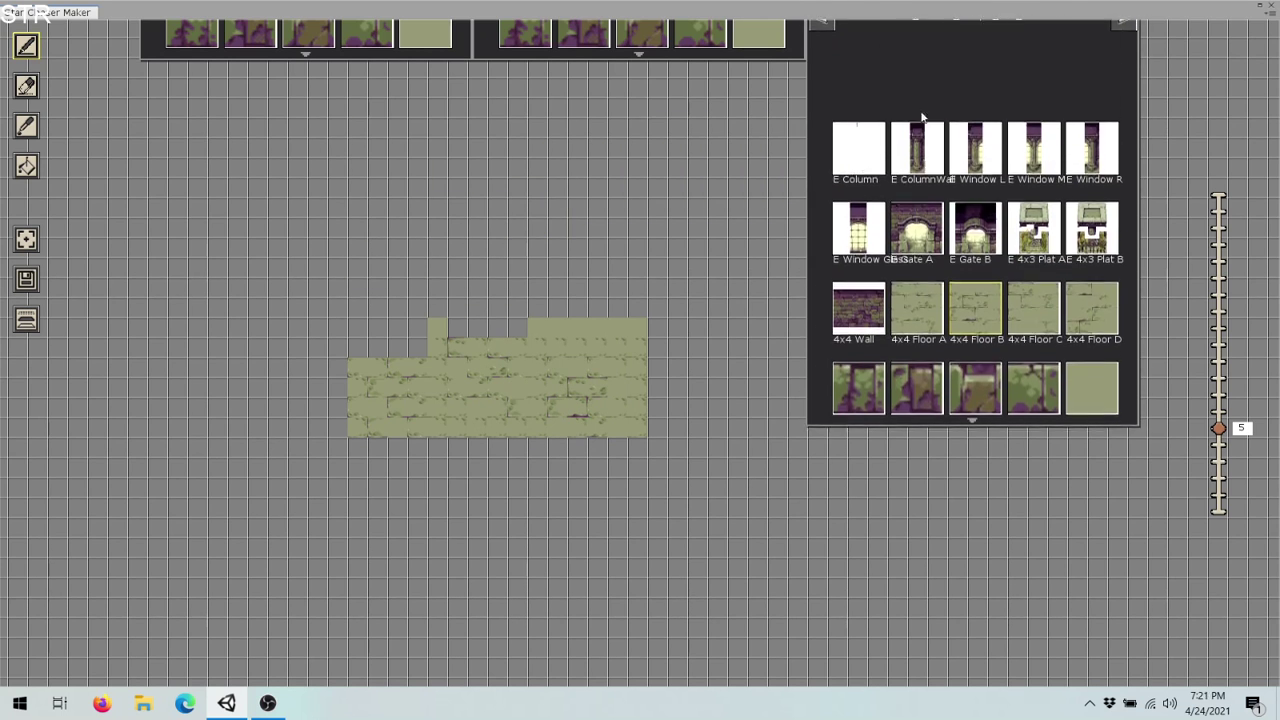
{"action": "left_click", "coordinate": [918, 160]}
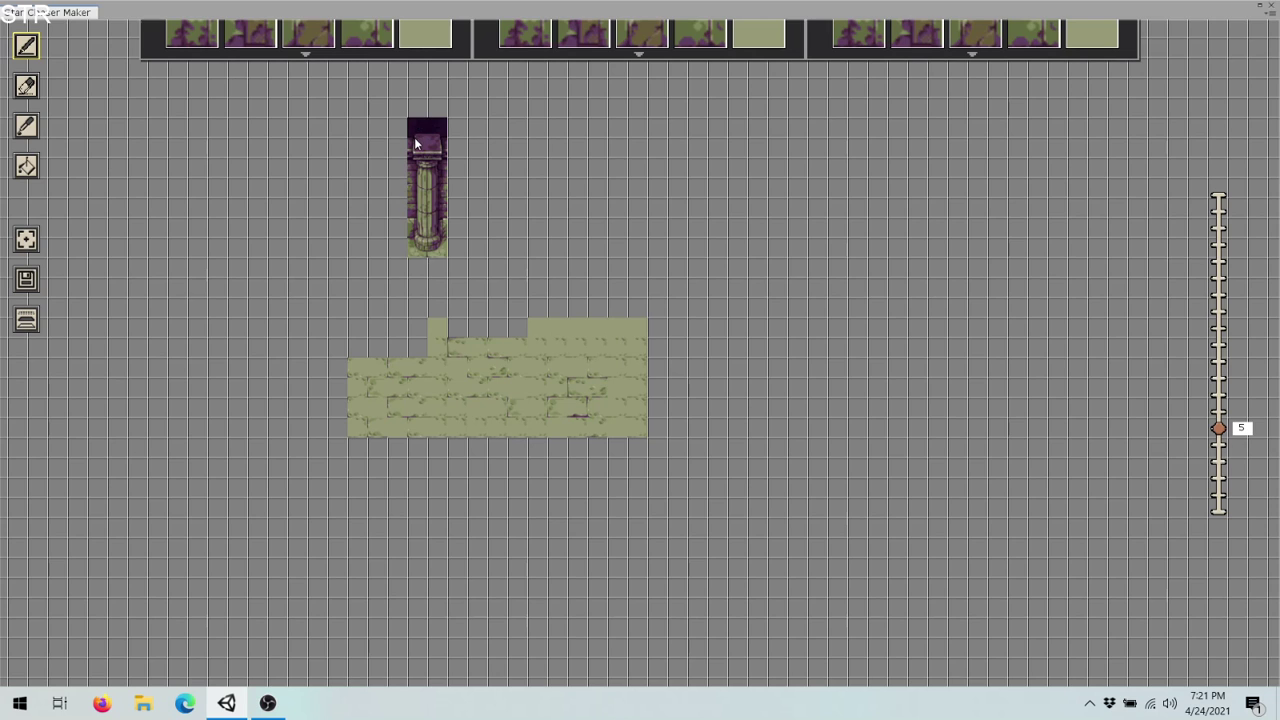
{"action": "left_click", "coordinate": [415, 148]}
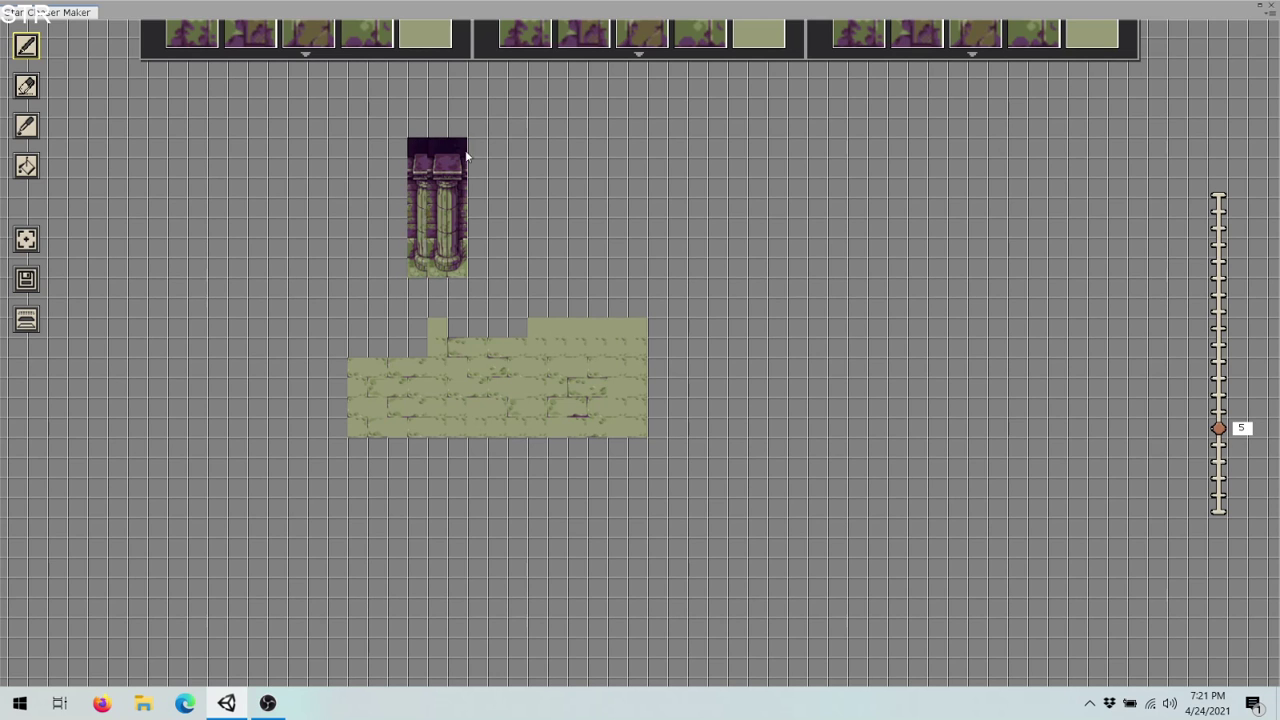
{"action": "left_click", "coordinate": [531, 157]}
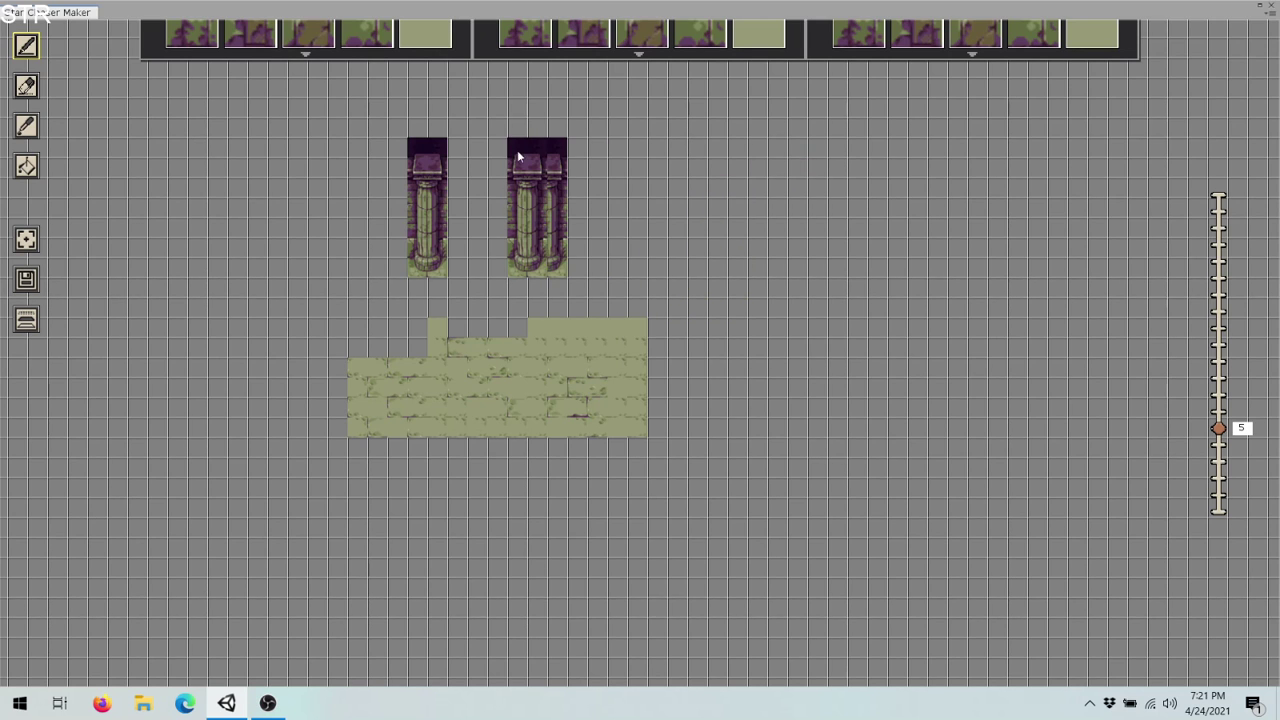
{"action": "left_click", "coordinate": [408, 153]}
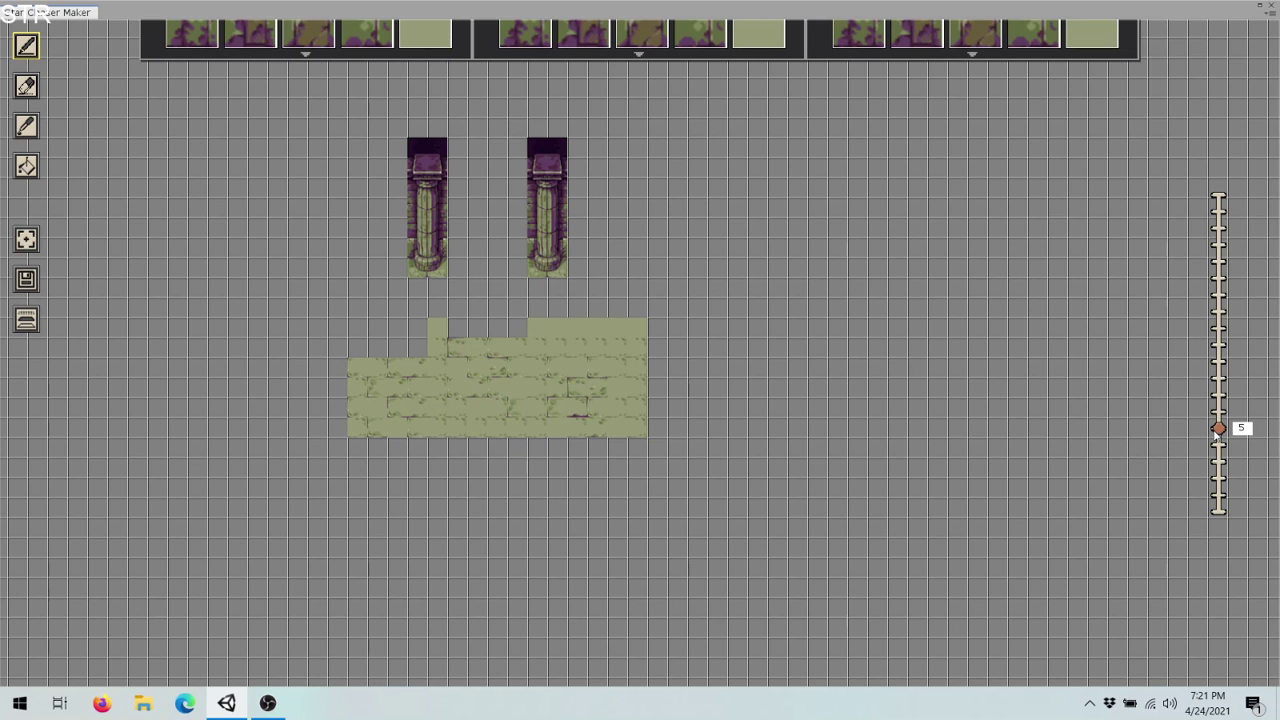
- Switch the level slider to 7 and return it to 5
{"action": "left_click_drag", "start_coordinate": [1219, 430], "coordinate": [1223, 405]}
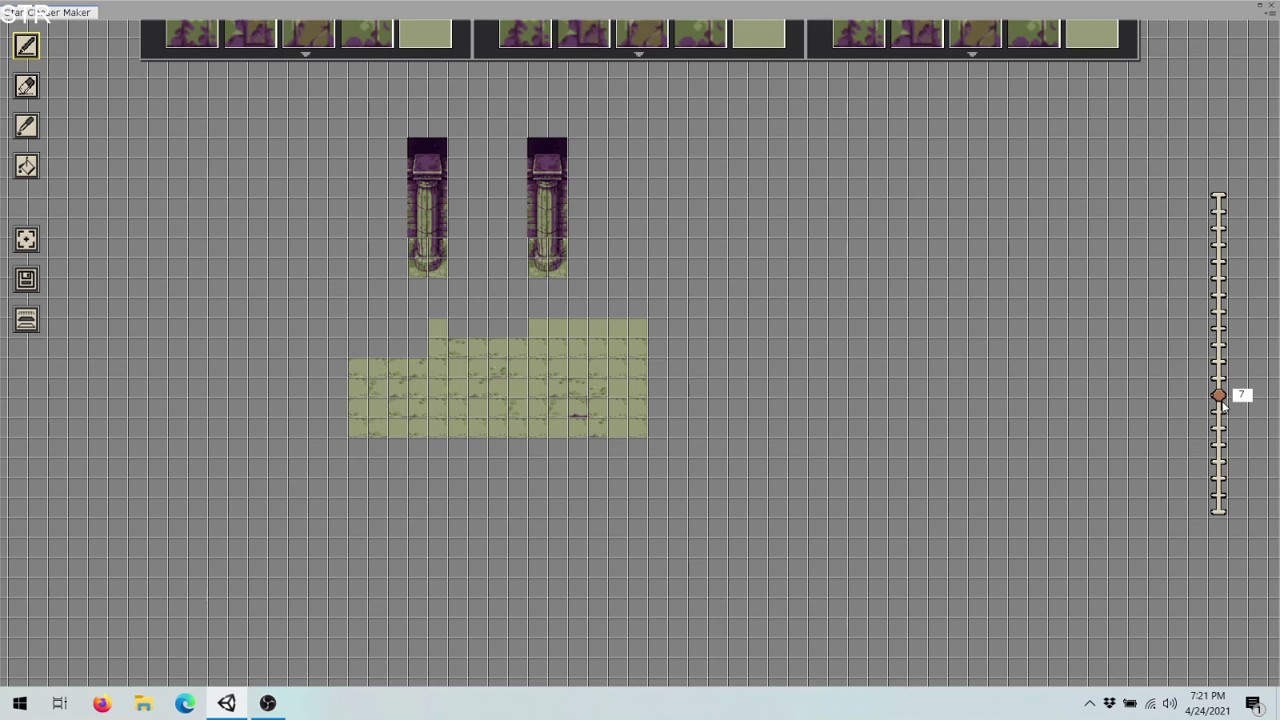
{"action": "left_click_drag", "start_coordinate": [1222, 403], "coordinate": [1216, 430]}
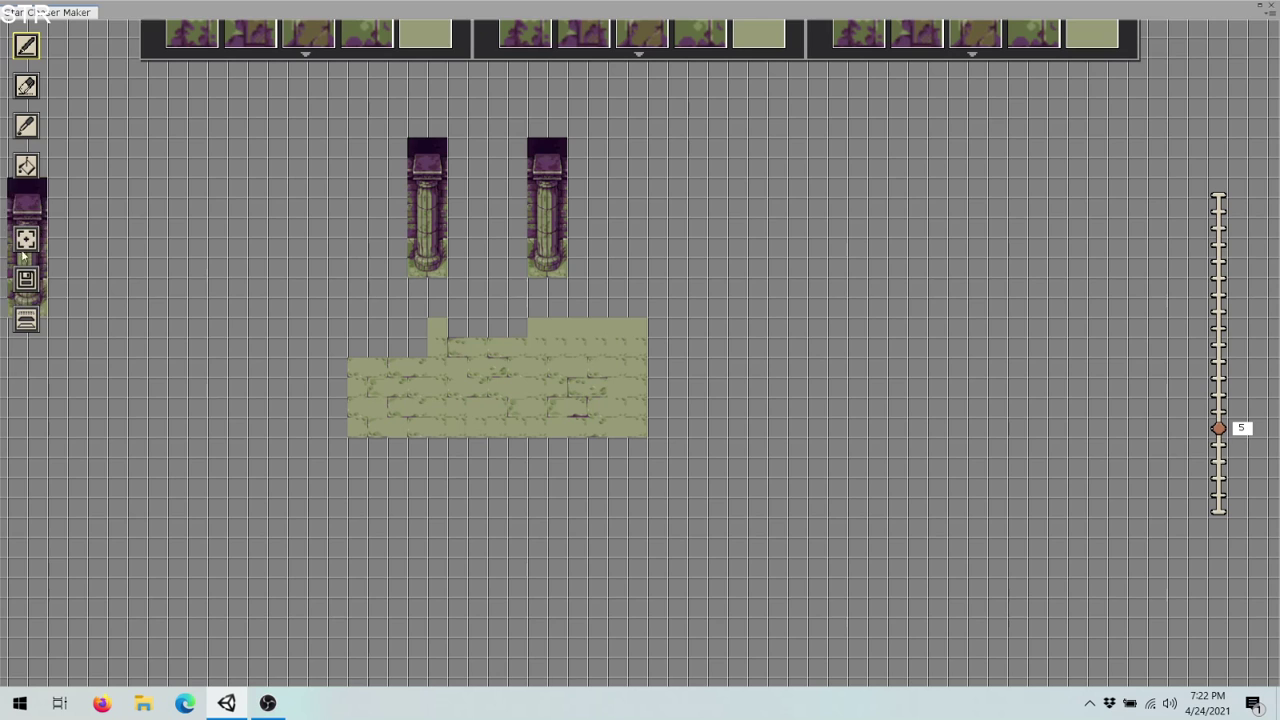
- Erase both E ColumnWall pieces above the floor
{"action": "left_click", "coordinate": [28, 124]}
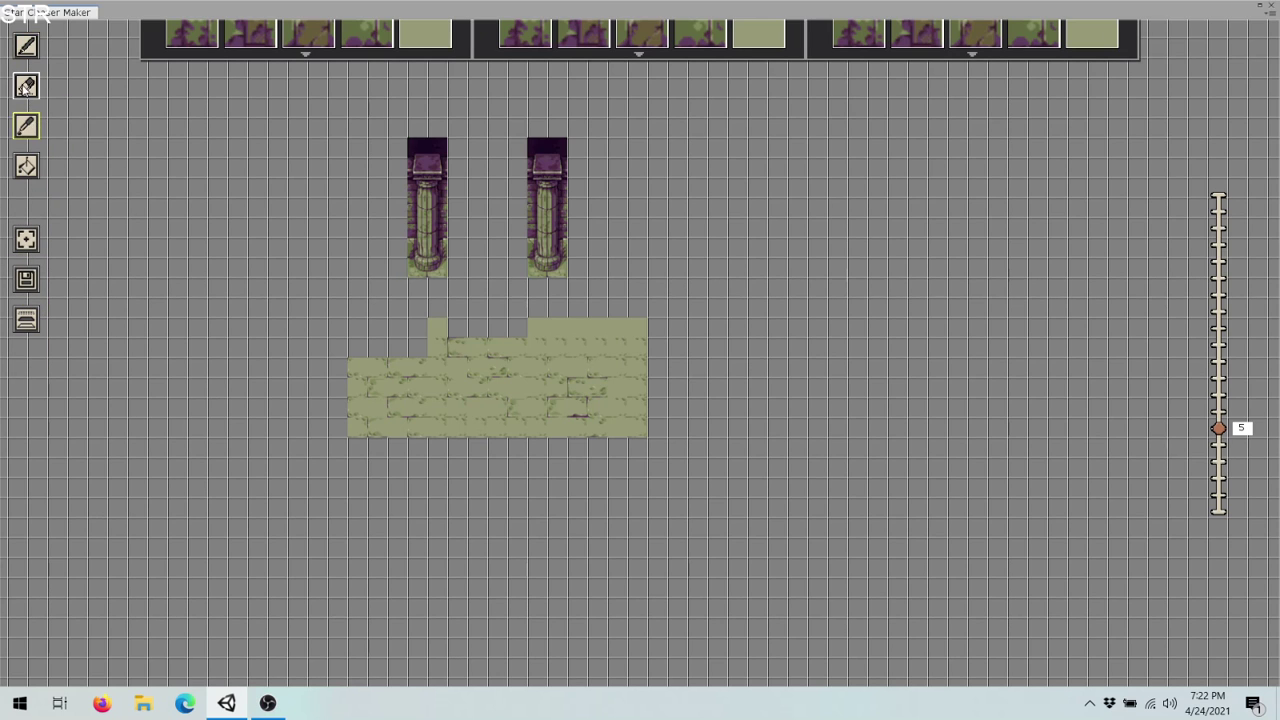
{"action": "left_click", "coordinate": [25, 88]}
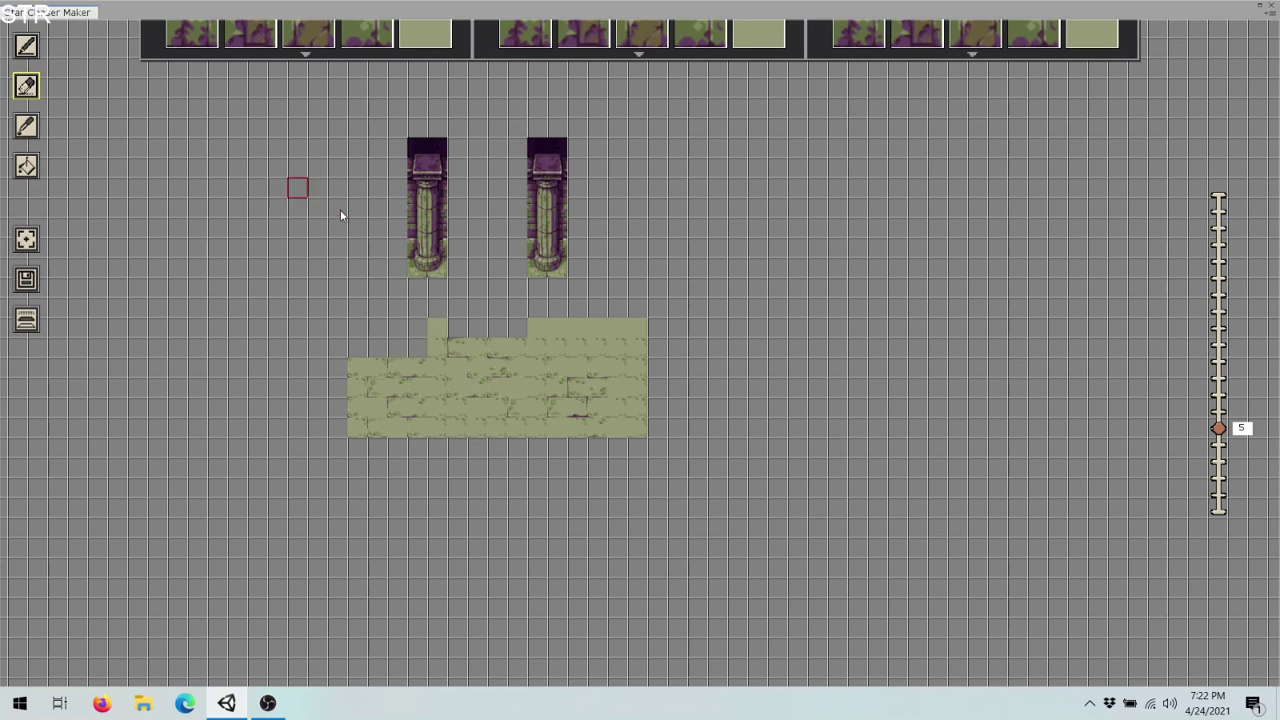
{"action": "left_click", "coordinate": [424, 268]}
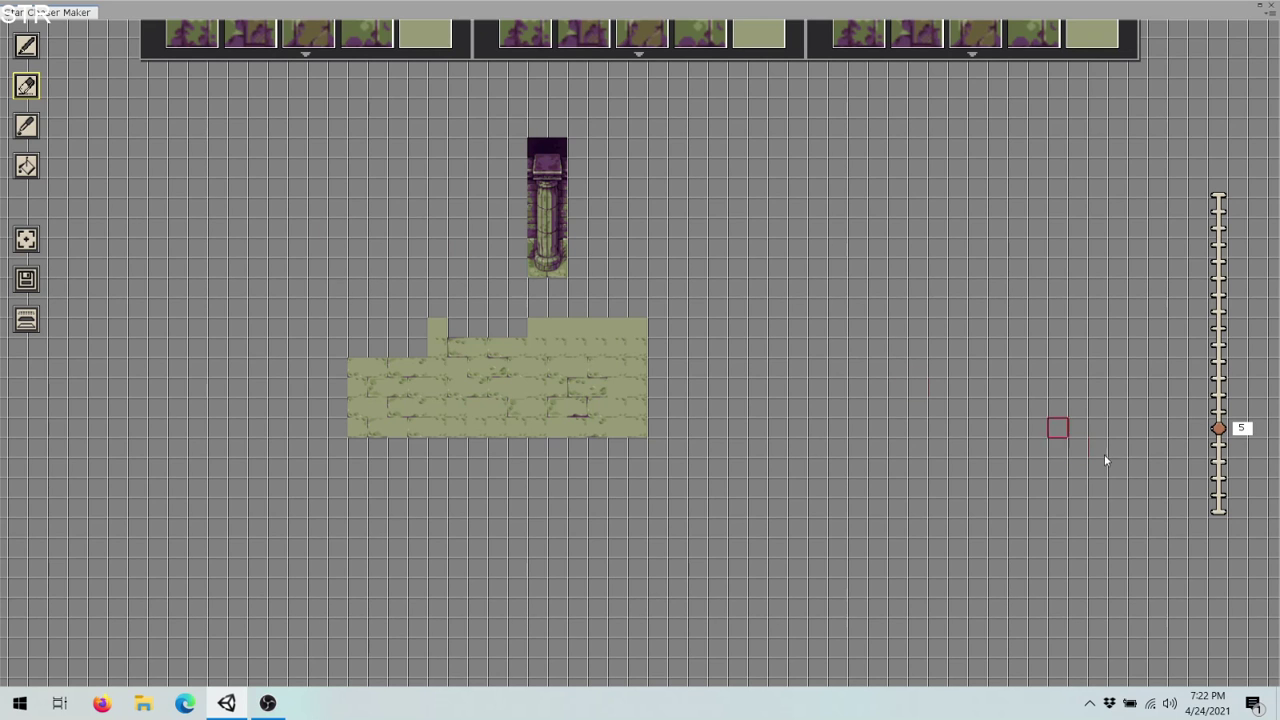
{"action": "left_click", "coordinate": [545, 266]}
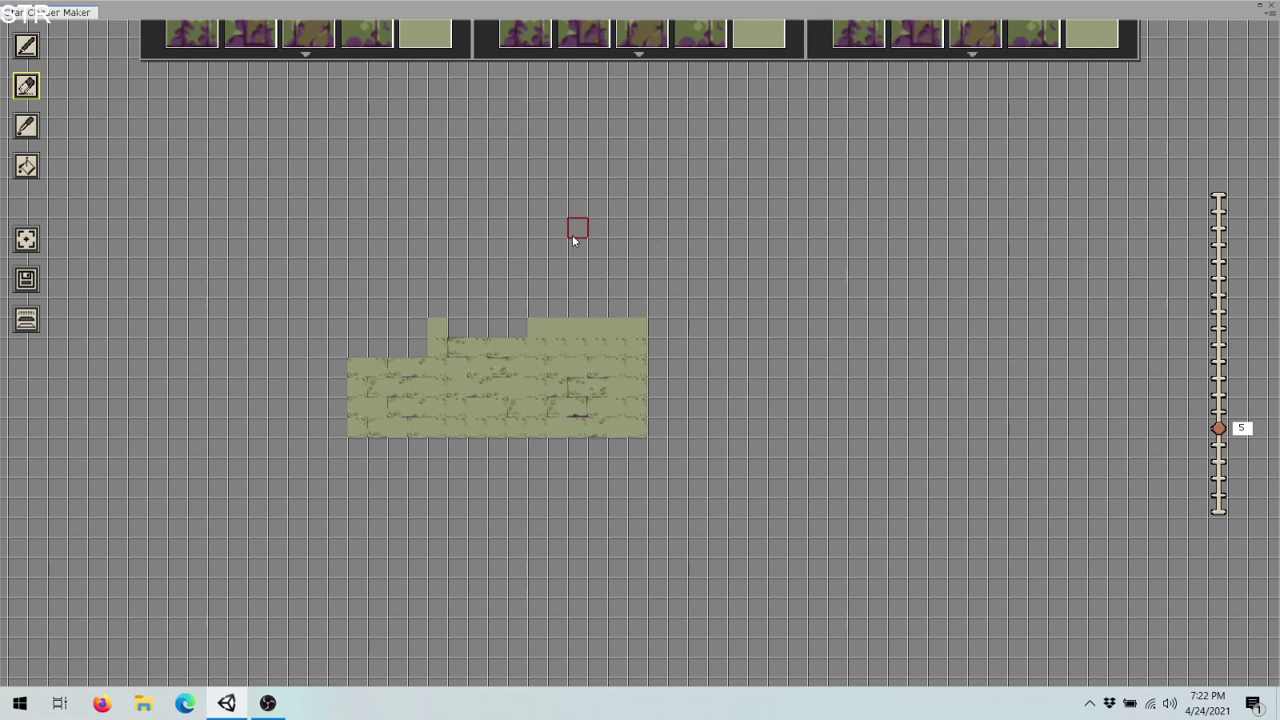
- Place two E Gate B elements in the empty area above the floor, the second one farther right and three tiles lower
{"action": "left_click", "coordinate": [972, 55]}
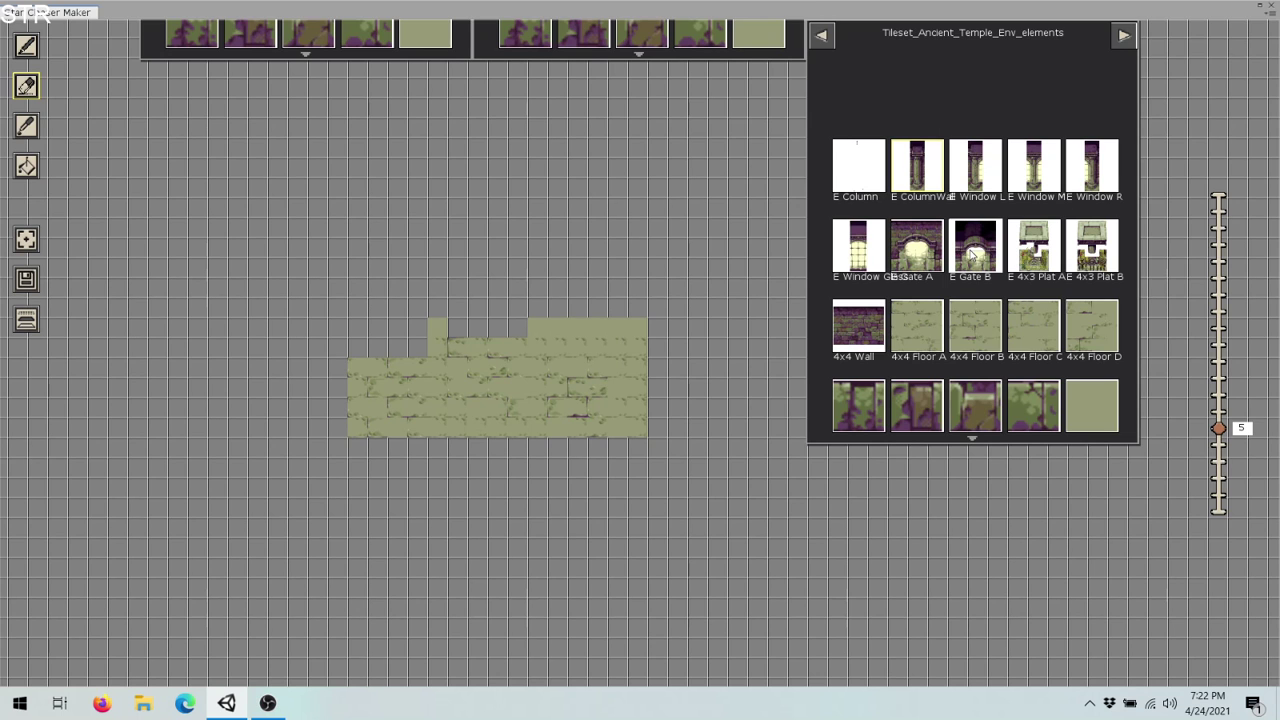
{"action": "left_click", "coordinate": [970, 255]}
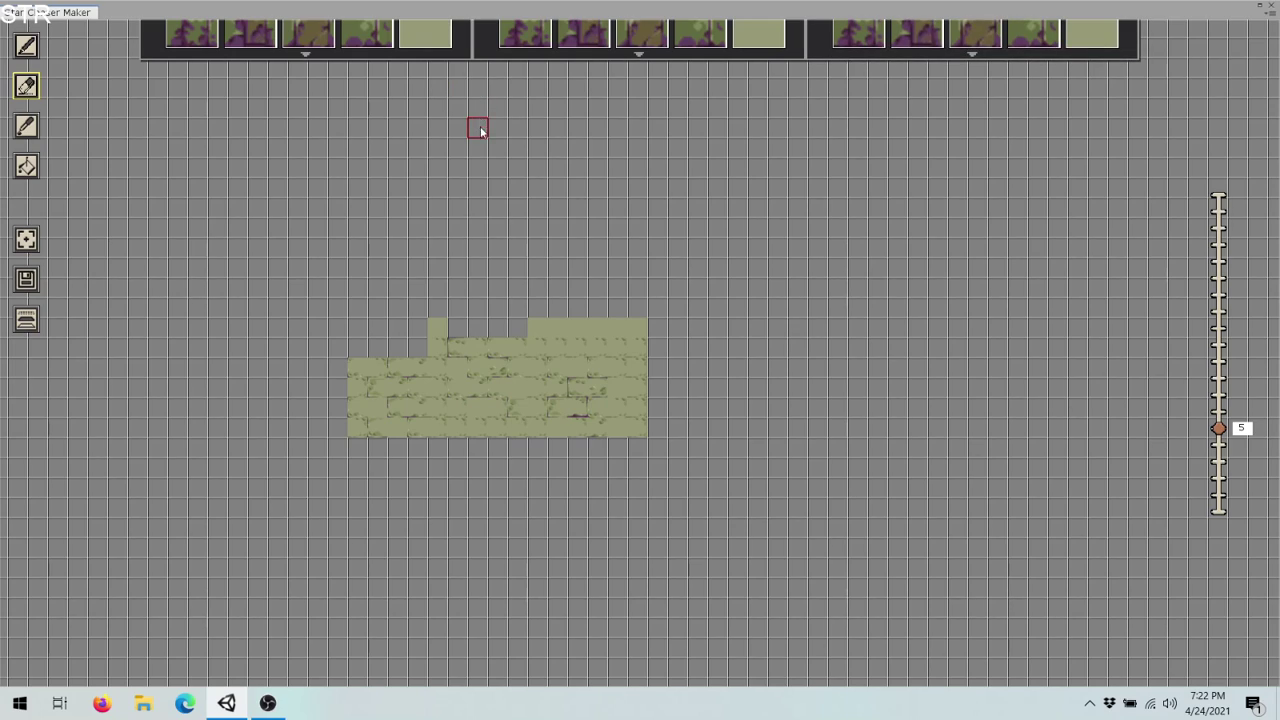
{"action": "middle_click_drag", "start_coordinate": [480, 146], "coordinate": [487, 342]}
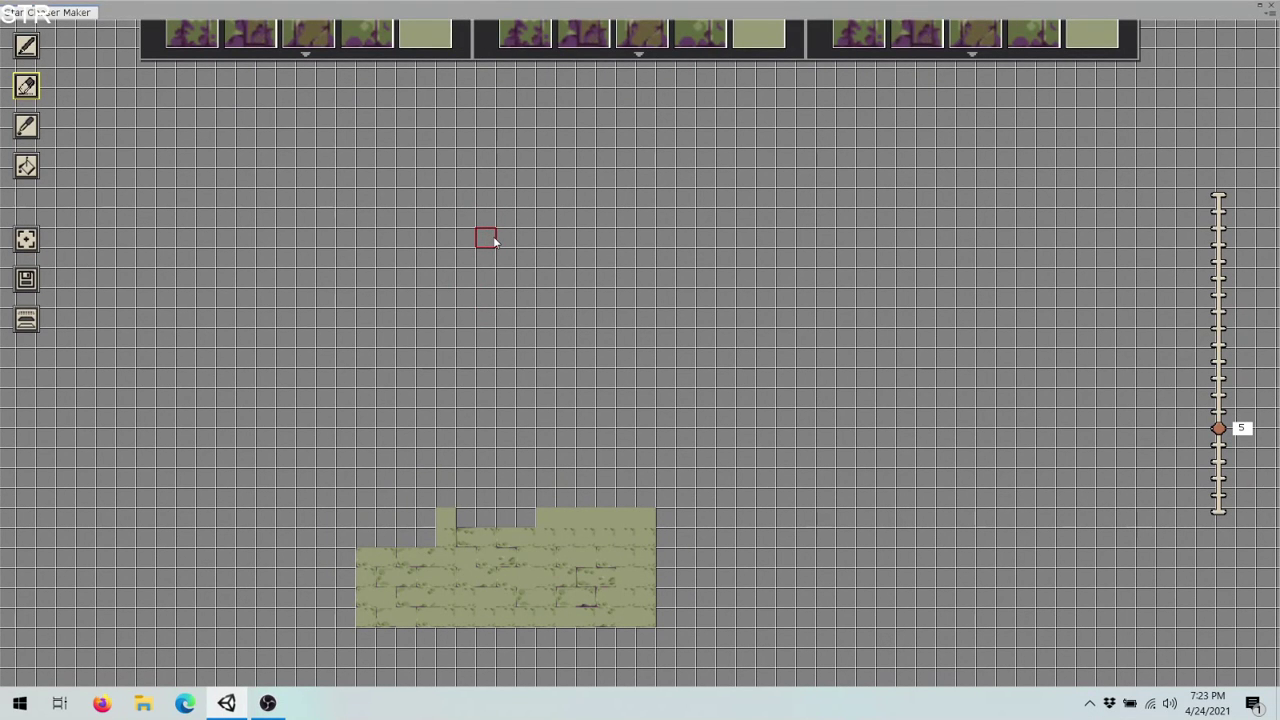
{"action": "left_click", "coordinate": [26, 46]}
{"action": "left_click", "coordinate": [478, 212]}
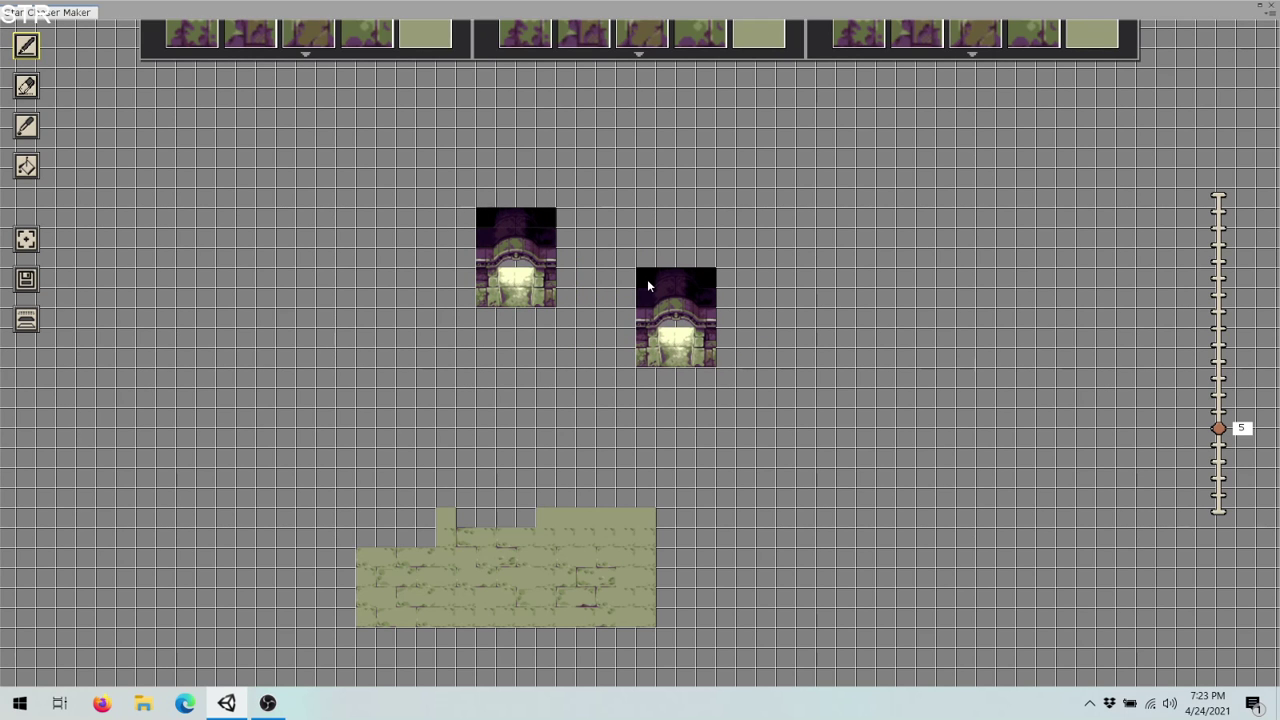
{"action": "left_click", "coordinate": [648, 280]}
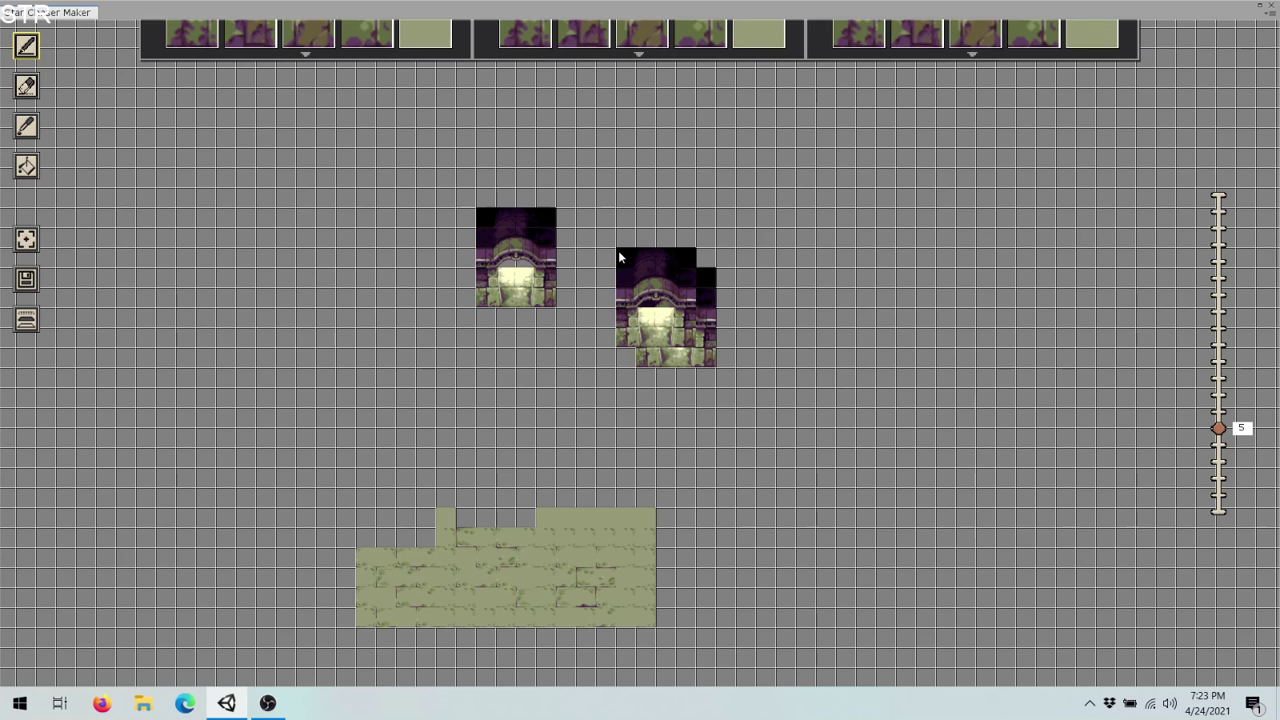
- Flank the upper gate with an E ColumnWall on each side and erase the spare lower gate
{"action": "left_click", "coordinate": [926, 40]}
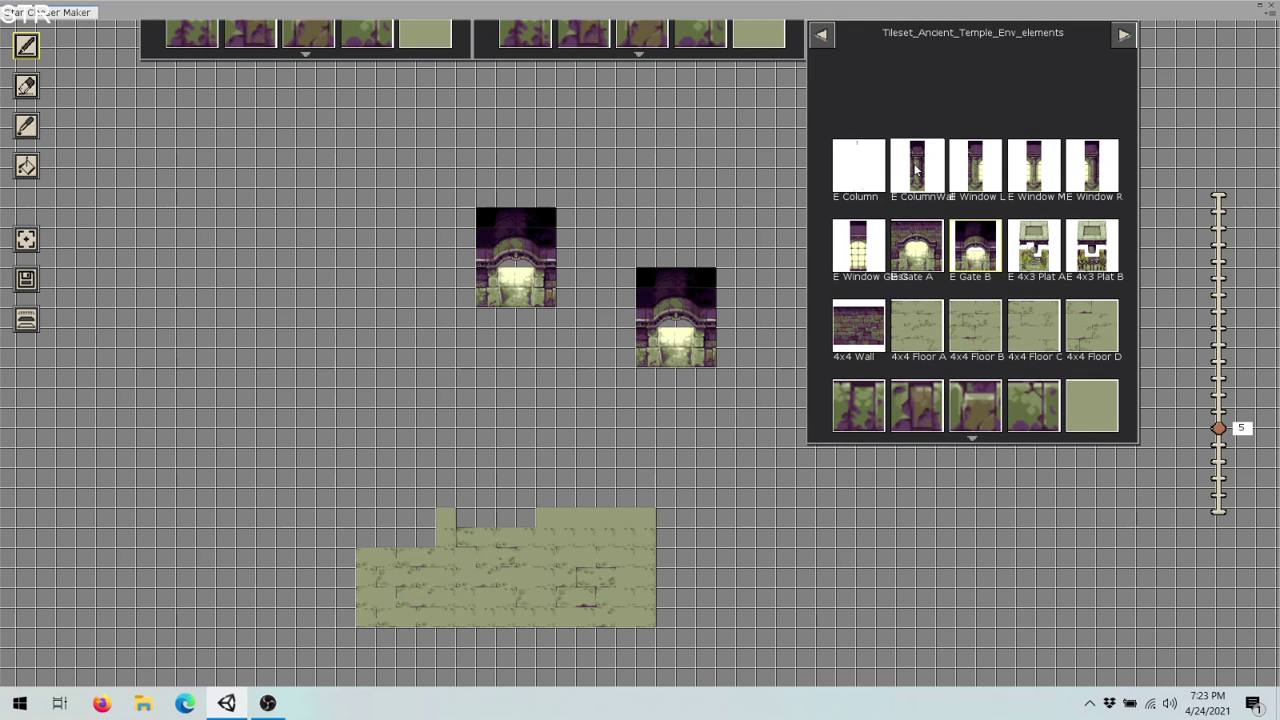
{"action": "left_click", "coordinate": [915, 170]}
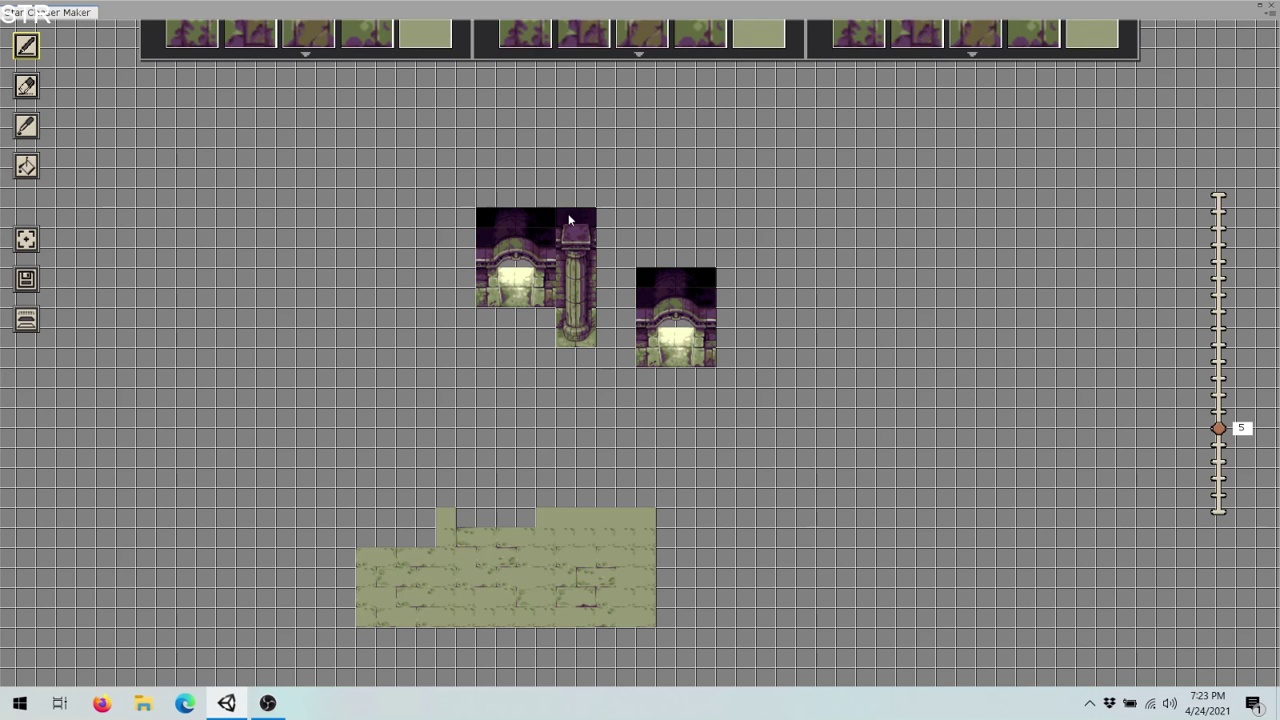
{"action": "left_click", "coordinate": [568, 213]}
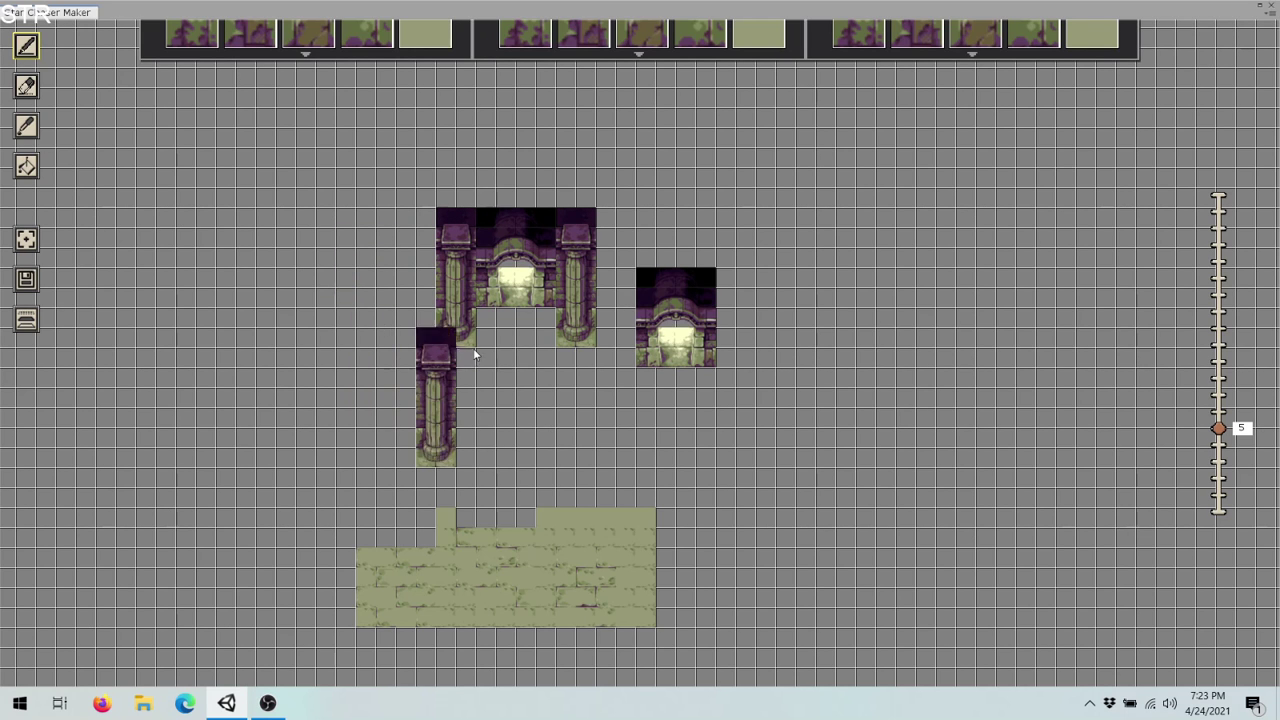
{"action": "left_click", "coordinate": [26, 86]}
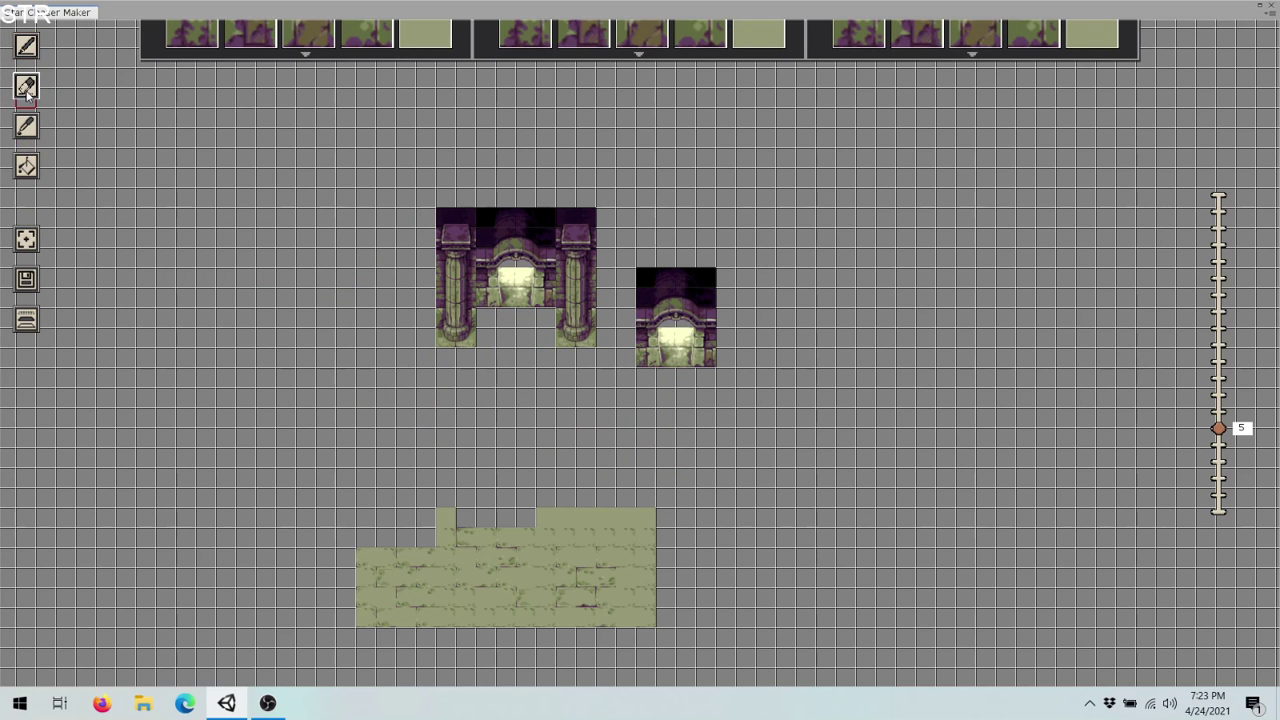
{"action": "left_click", "coordinate": [655, 357]}
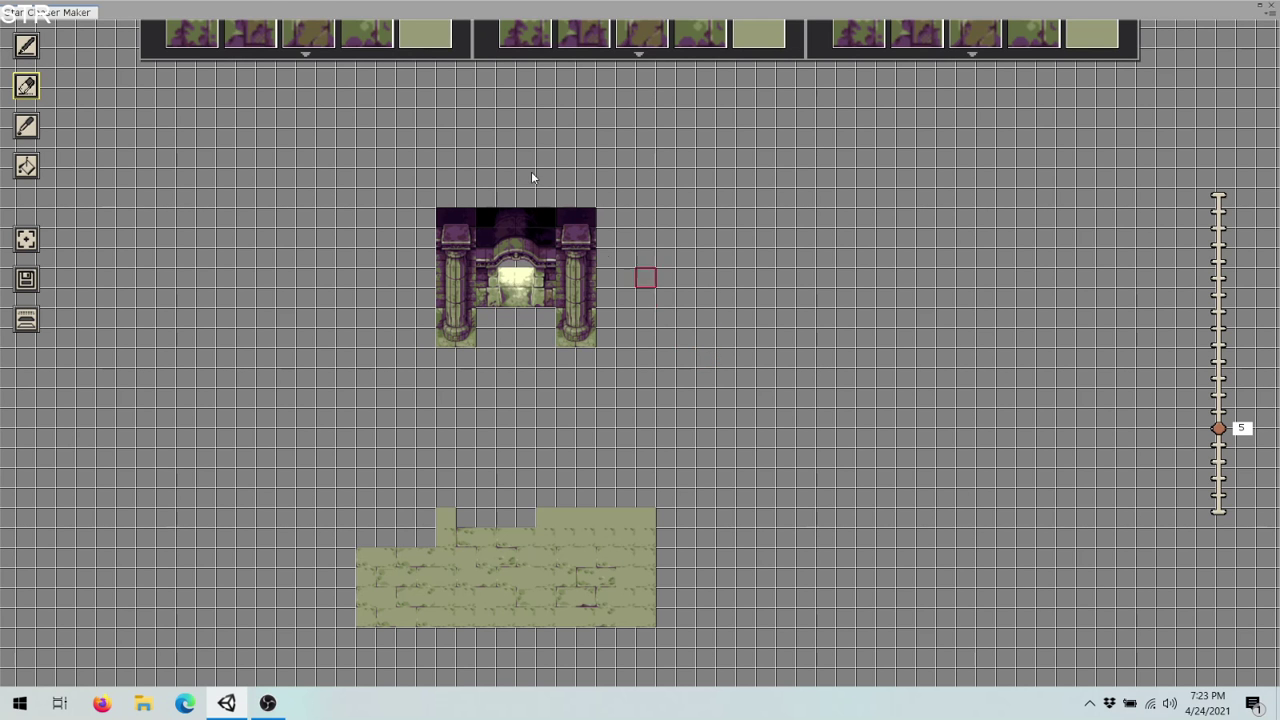
- Extend the floor upward with three 4x4 floor blocks: one at each side and one in the middle below the gate
{"action": "mouse_move", "coordinate": [912, 57]}
{"action": "left_click", "coordinate": [26, 46]}
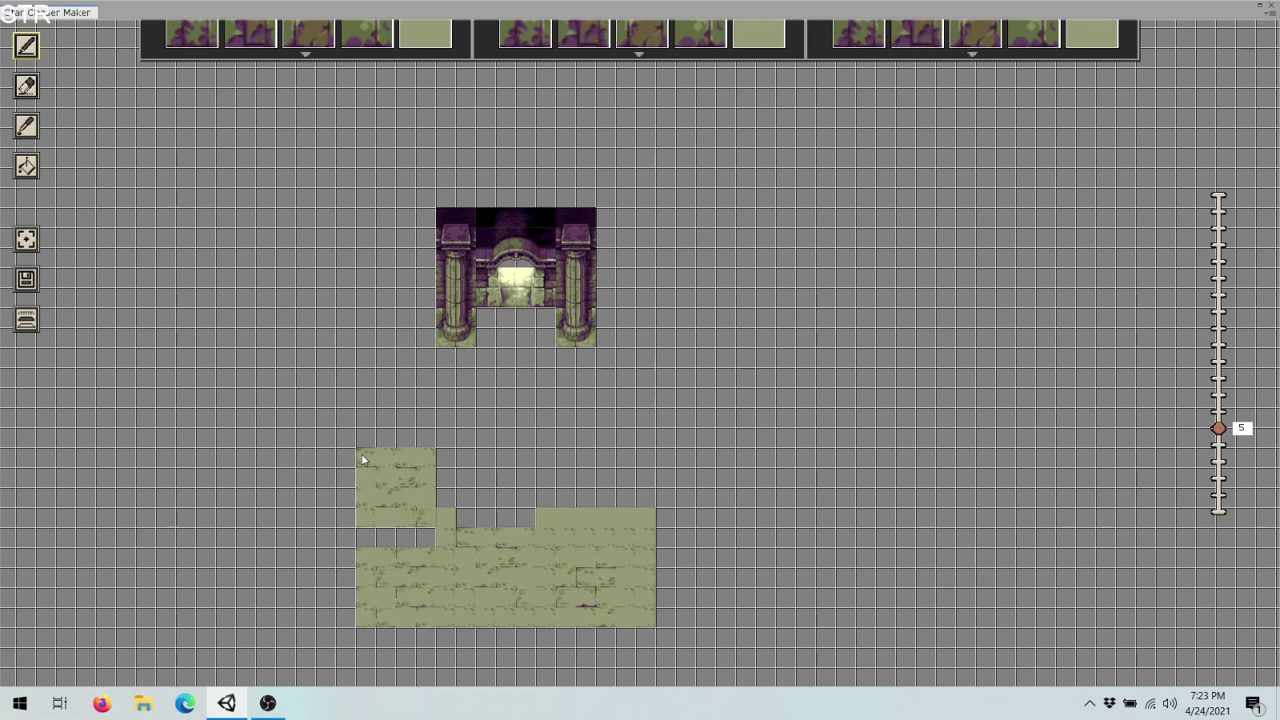
{"action": "left_click", "coordinate": [359, 470]}
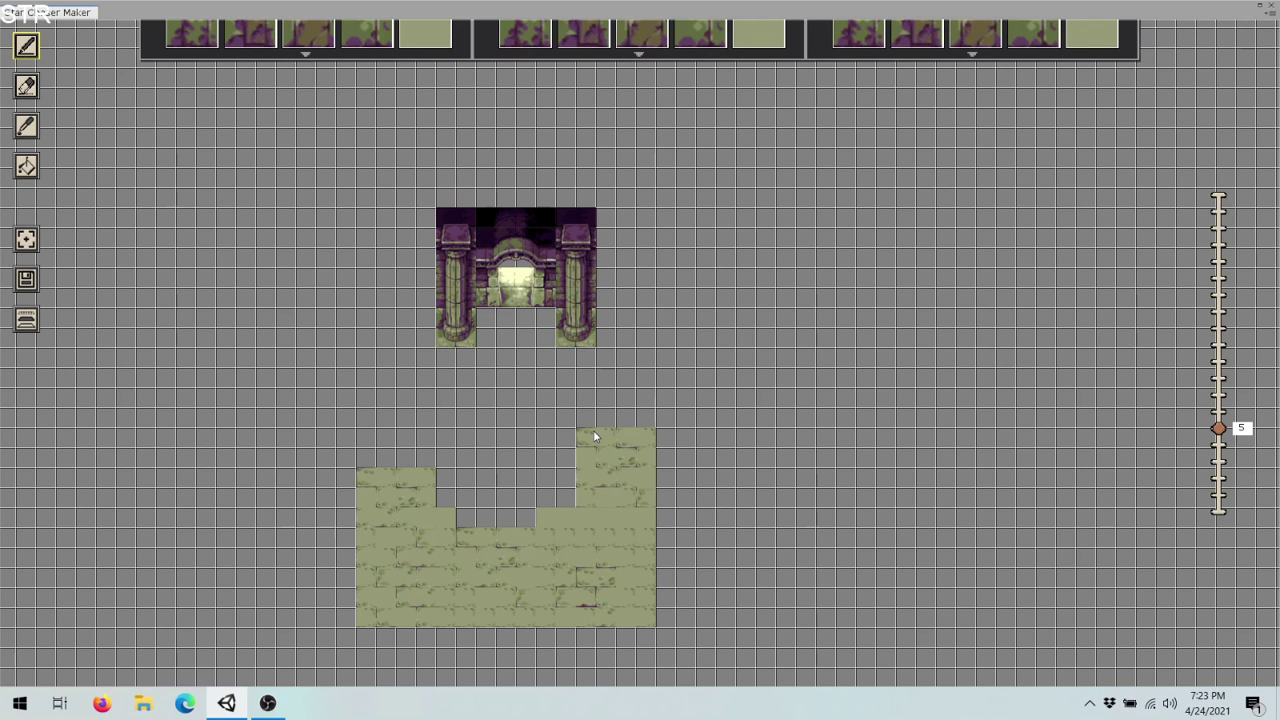
{"action": "left_click", "coordinate": [594, 436]}
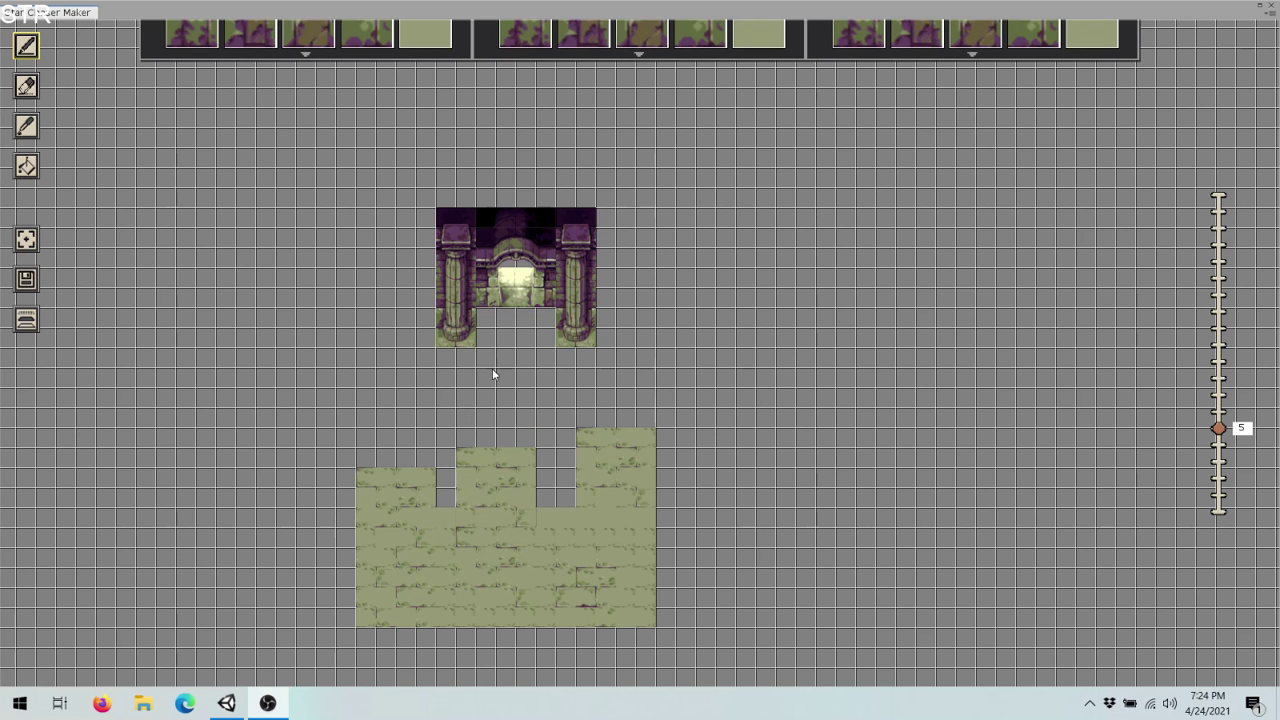
{"action": "left_click", "coordinate": [465, 405]}
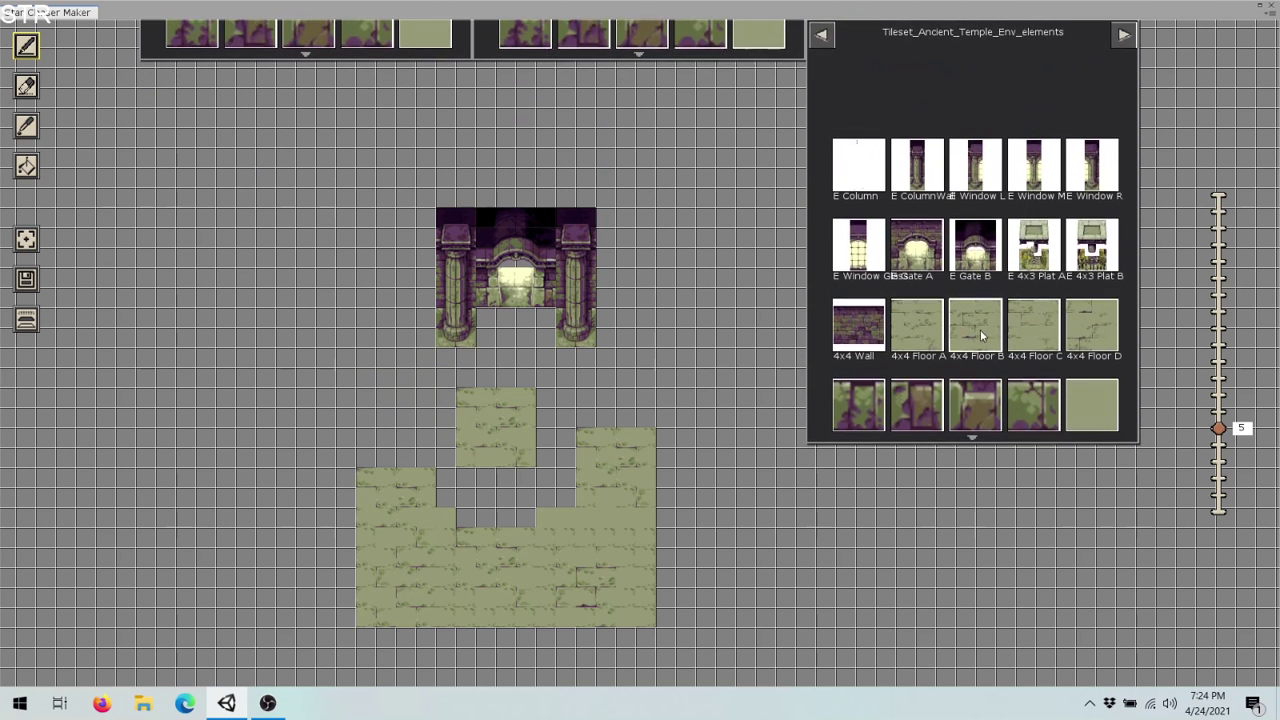
- Place two single tiles against the outer side of the gate's right column and erase both
{"action": "left_click", "coordinate": [866, 401]}
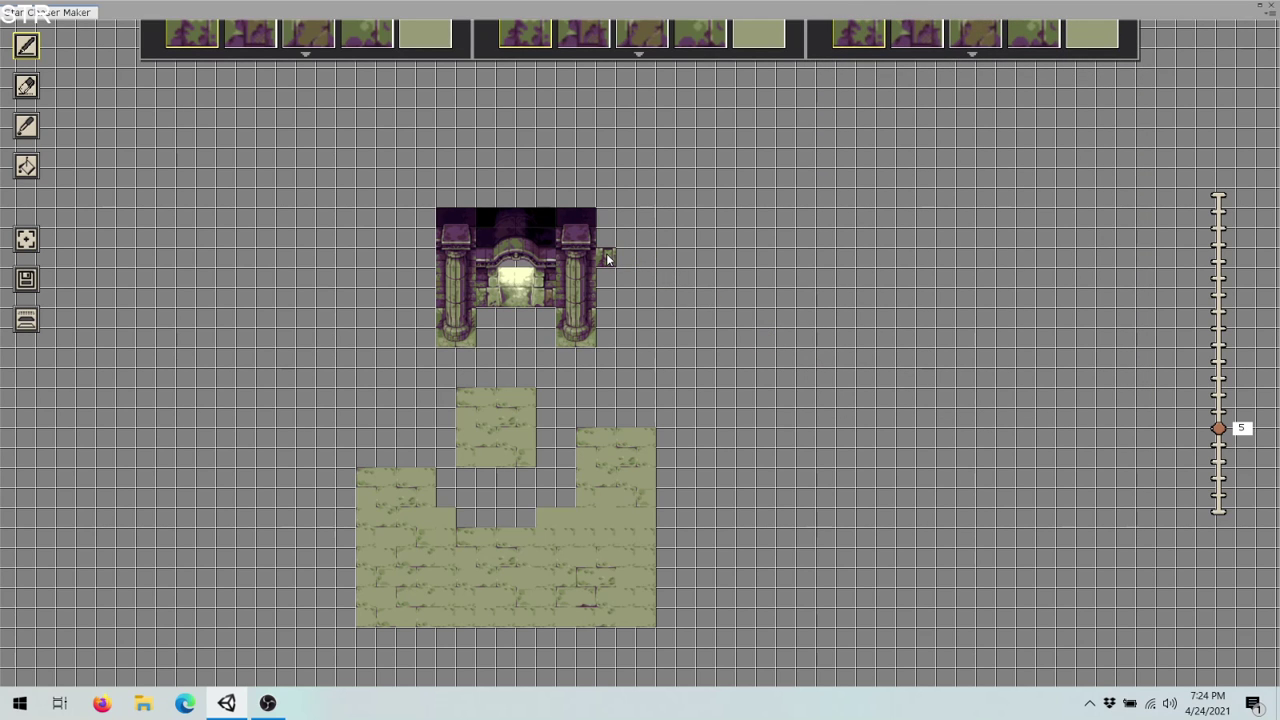
{"action": "left_click", "coordinate": [607, 260]}
{"action": "left_click", "coordinate": [611, 277]}
{"action": "left_click", "coordinate": [26, 94]}
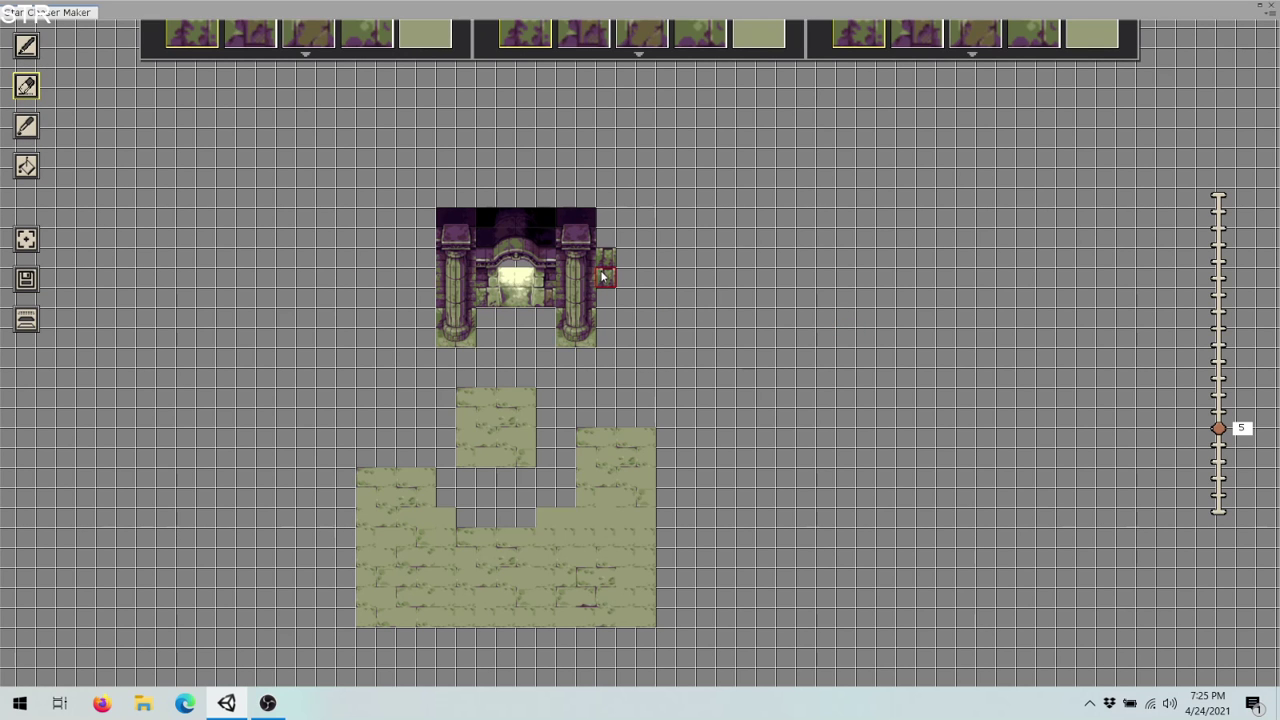
{"action": "left_click_drag", "start_coordinate": [603, 262], "coordinate": [677, 260]}
- Draw a 4x4 Wall piece directly against the outer side of the gate's right column
{"action": "left_click", "coordinate": [972, 53]}
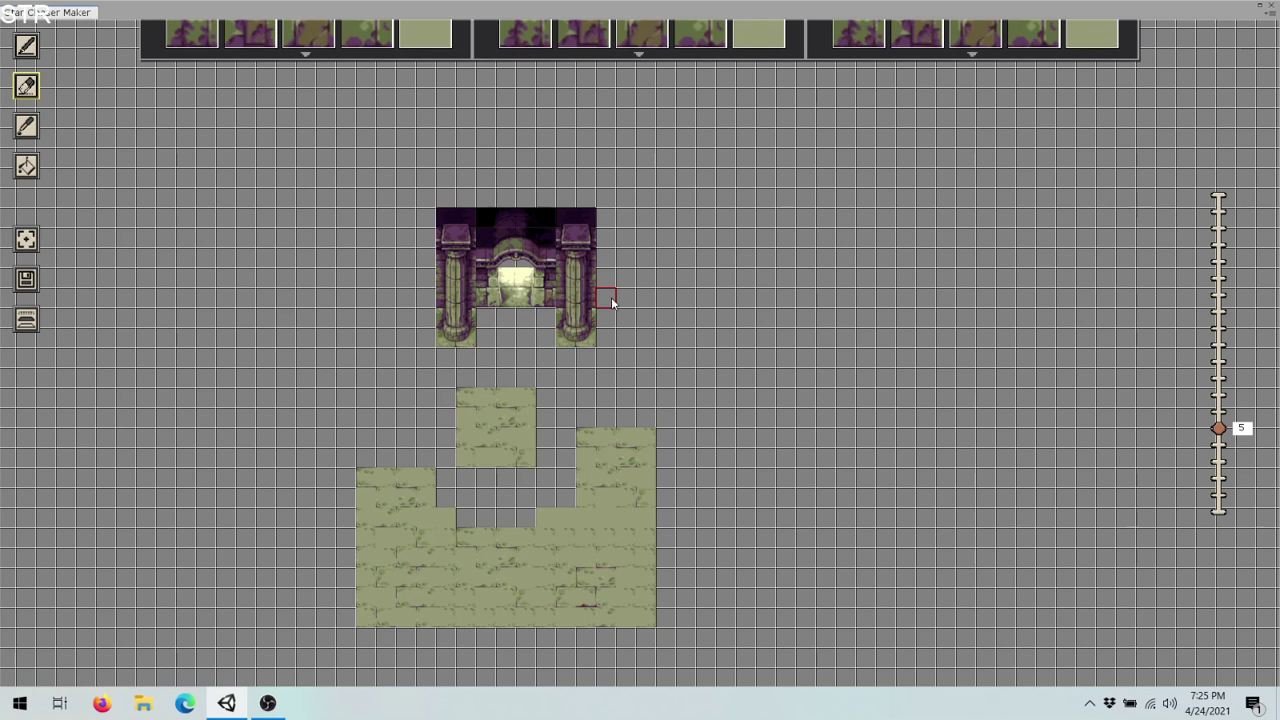
{"action": "left_click", "coordinate": [26, 45]}
{"action": "left_click", "coordinate": [270, 104]}
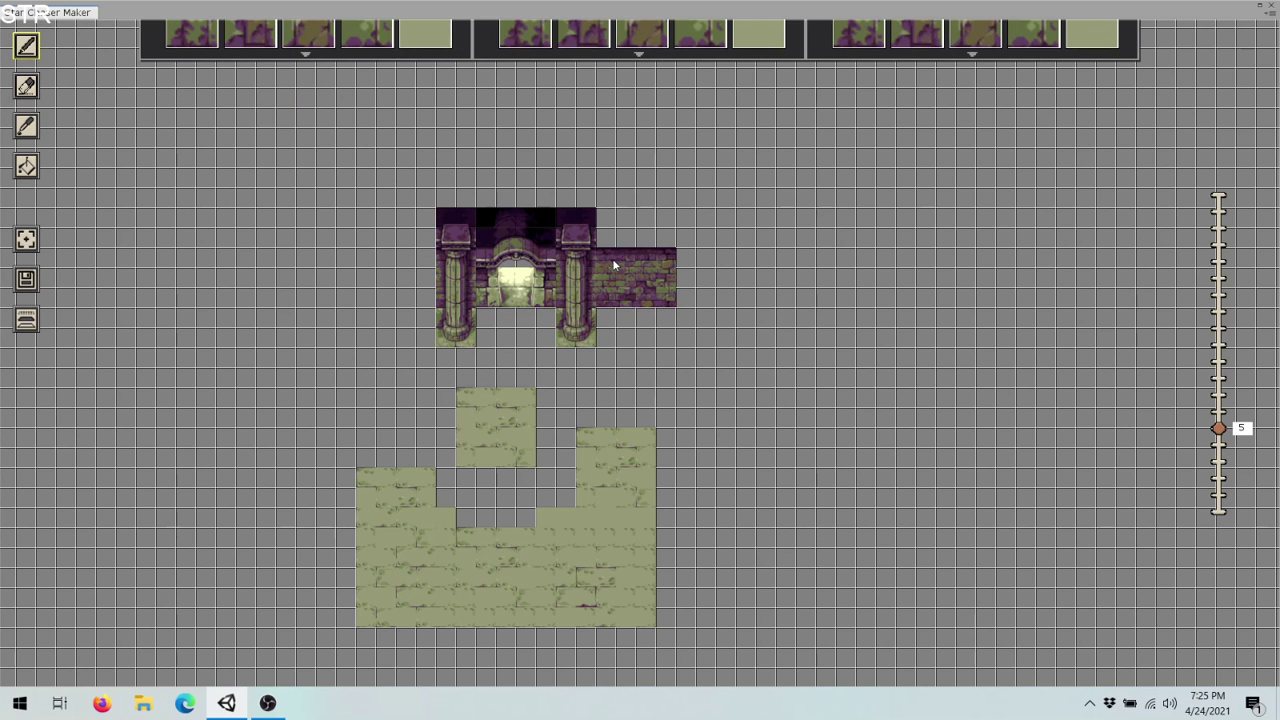
{"action": "left_click", "coordinate": [612, 257]}
- Raise the active layer step by step to 10 and bring it back to layer 5
{"action": "scroll", "coordinate": [1218, 428], "scroll_direction": "up", "scroll_amount": 1}
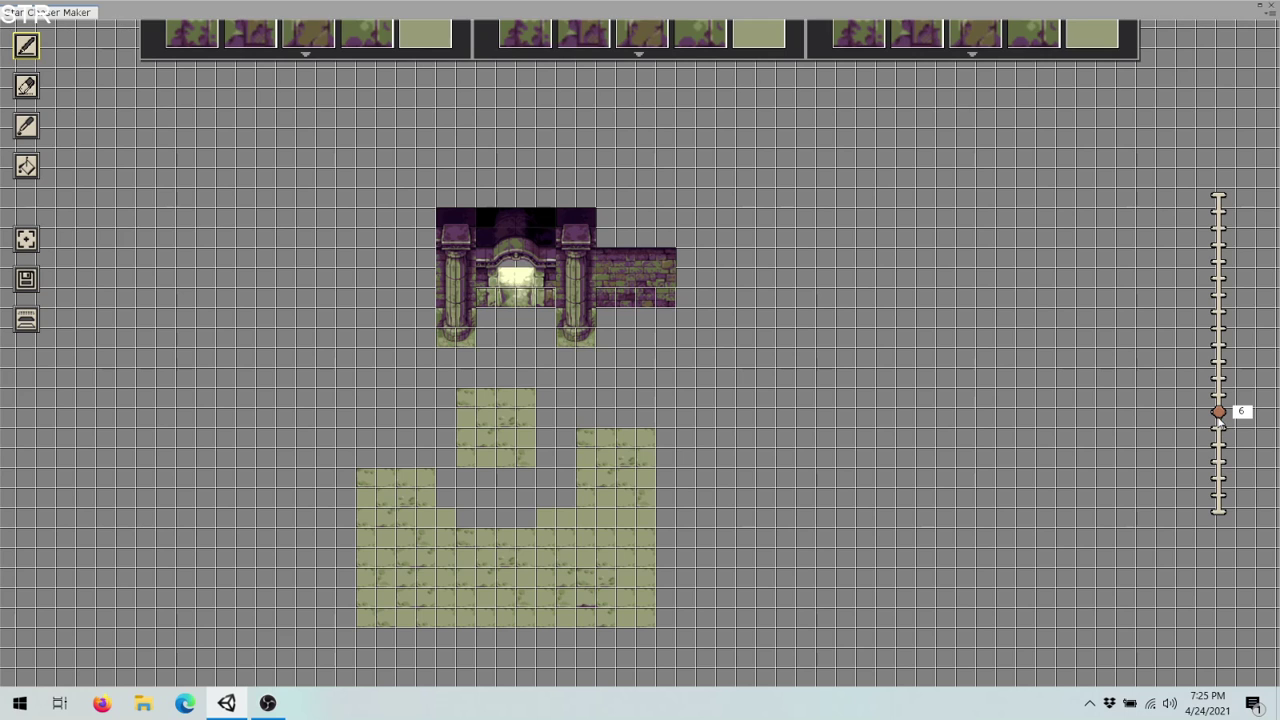
{"action": "scroll", "coordinate": [1220, 420], "scroll_direction": "up", "scroll_amount": 1}
{"action": "scroll", "coordinate": [1216, 390], "scroll_direction": "up", "scroll_amount": 3}
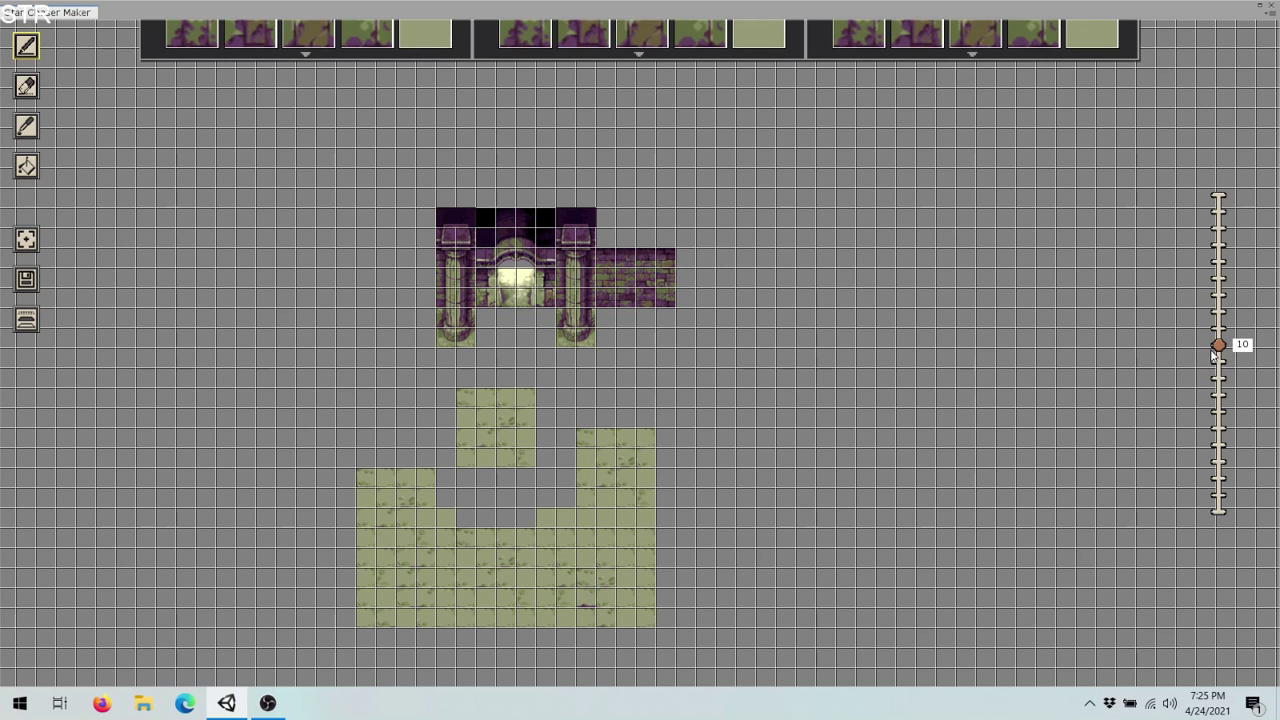
{"action": "scroll", "coordinate": [1216, 380], "scroll_direction": "down", "scroll_amount": 4}
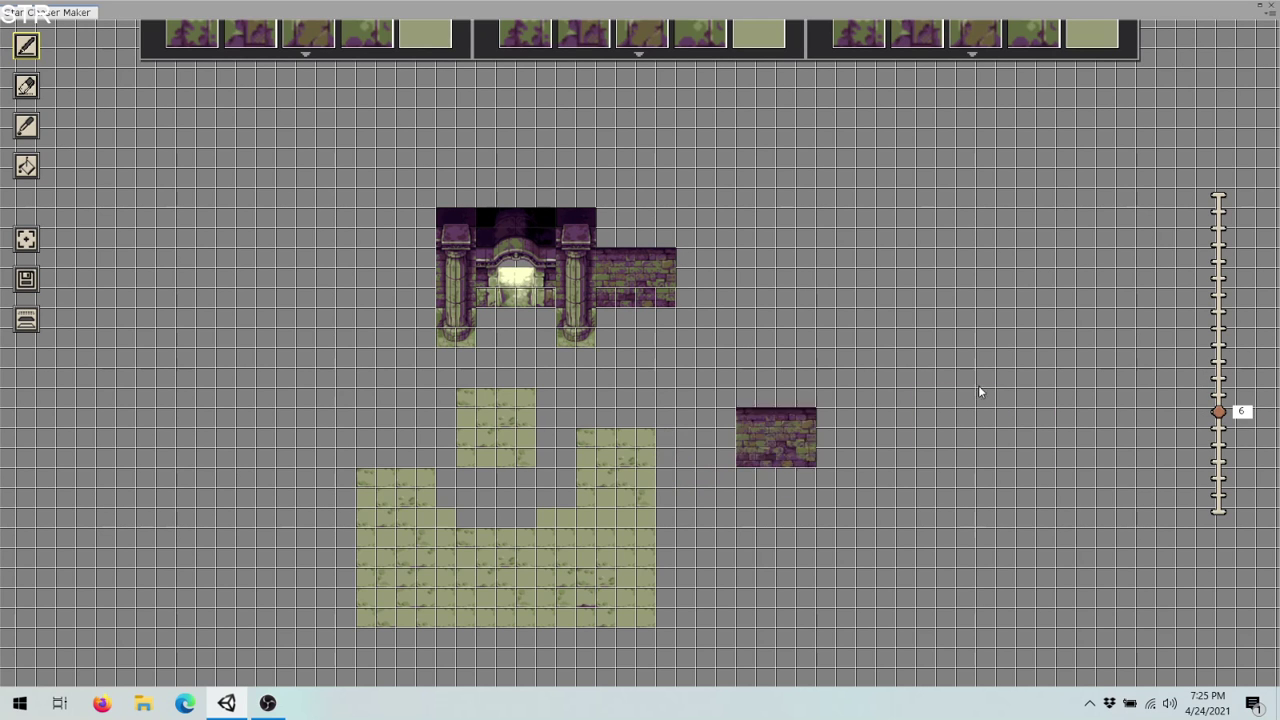
{"action": "left_click", "coordinate": [1218, 427]}
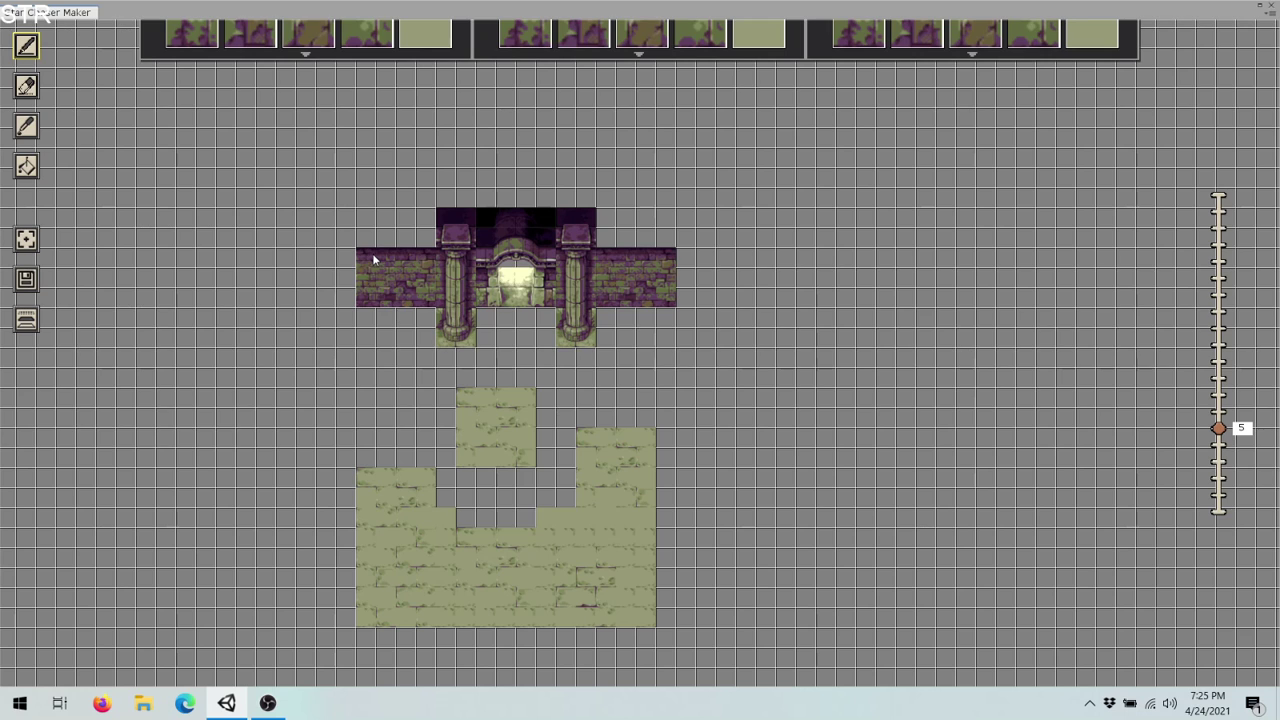
- Extend the wall with two 4x4 Wall pieces left of the gate and a second one at the right end
{"action": "left_click", "coordinate": [372, 253]}
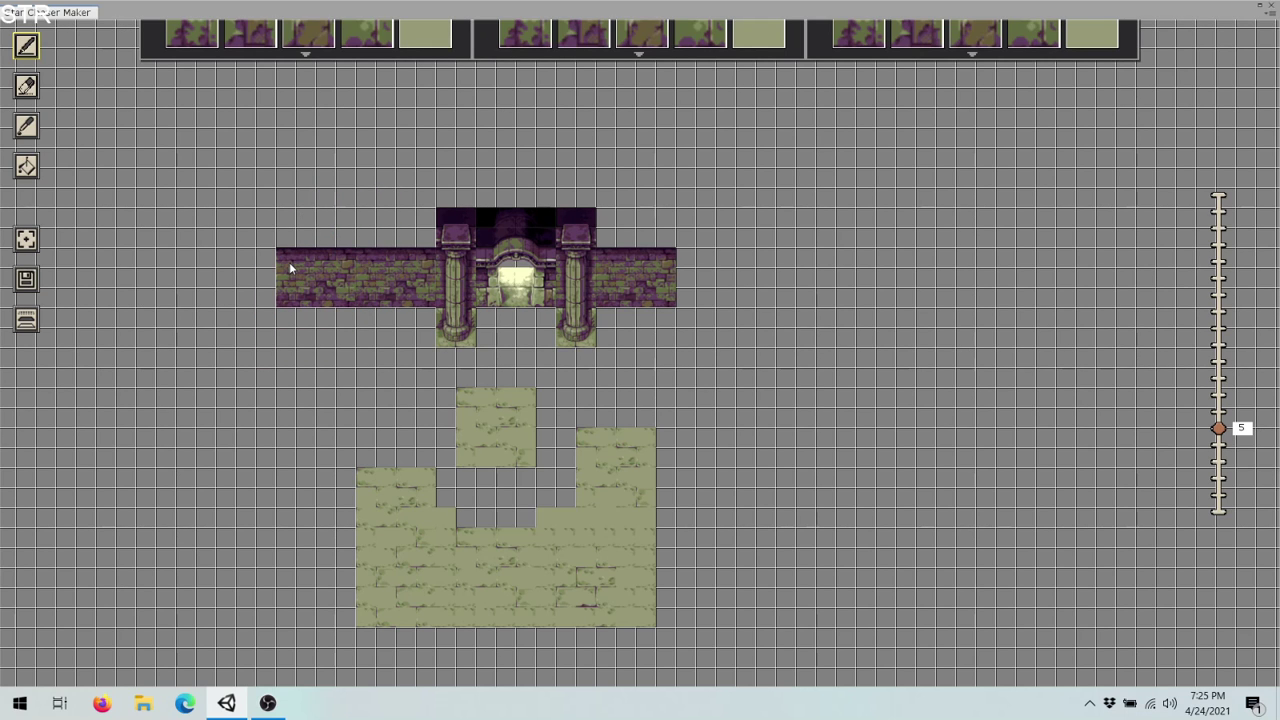
{"action": "left_click", "coordinate": [289, 262]}
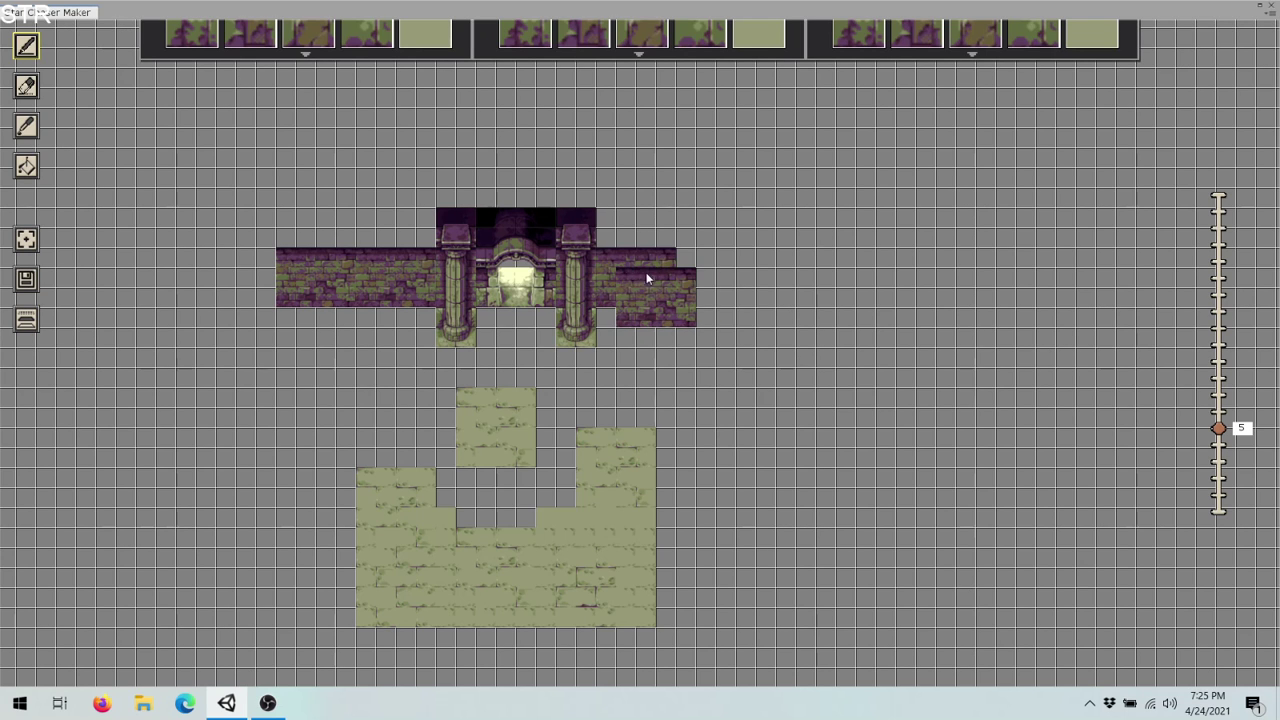
{"action": "left_click", "coordinate": [696, 261]}
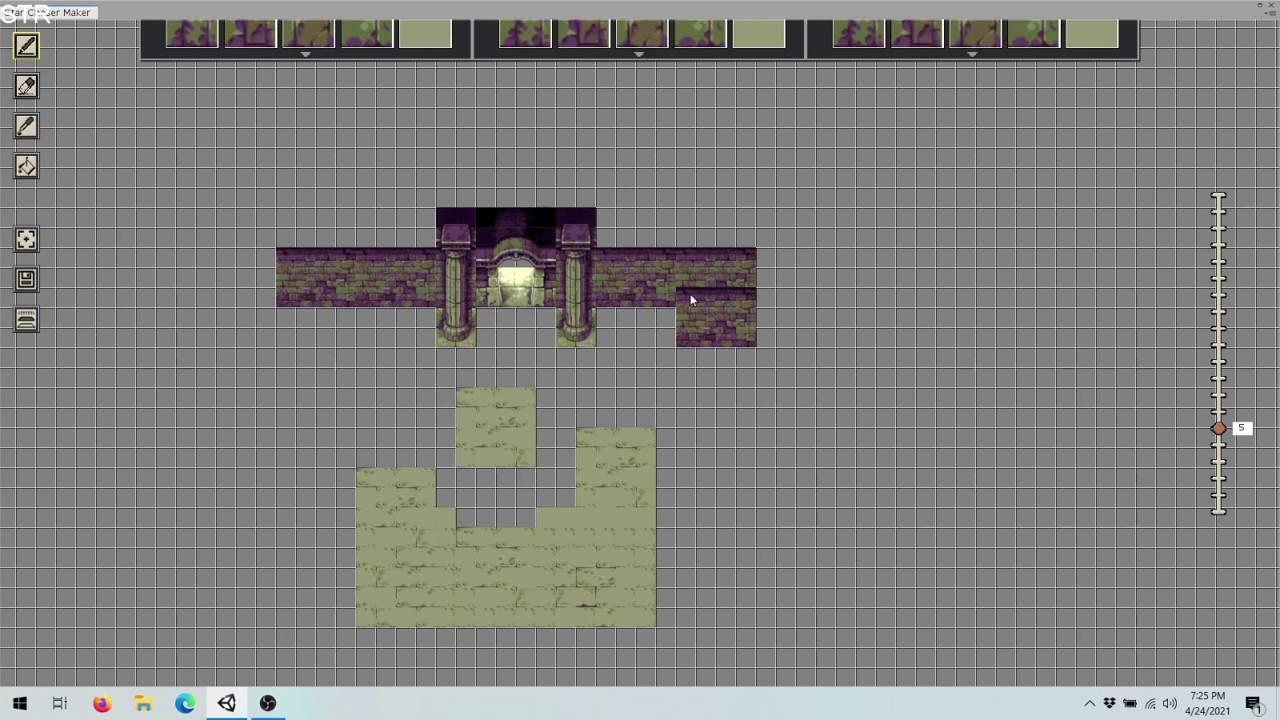
- Place 4x4 Floor A blocks under both ends of the wall and a third one just right of the existing floor
{"action": "mouse_move", "coordinate": [1036, 42]}
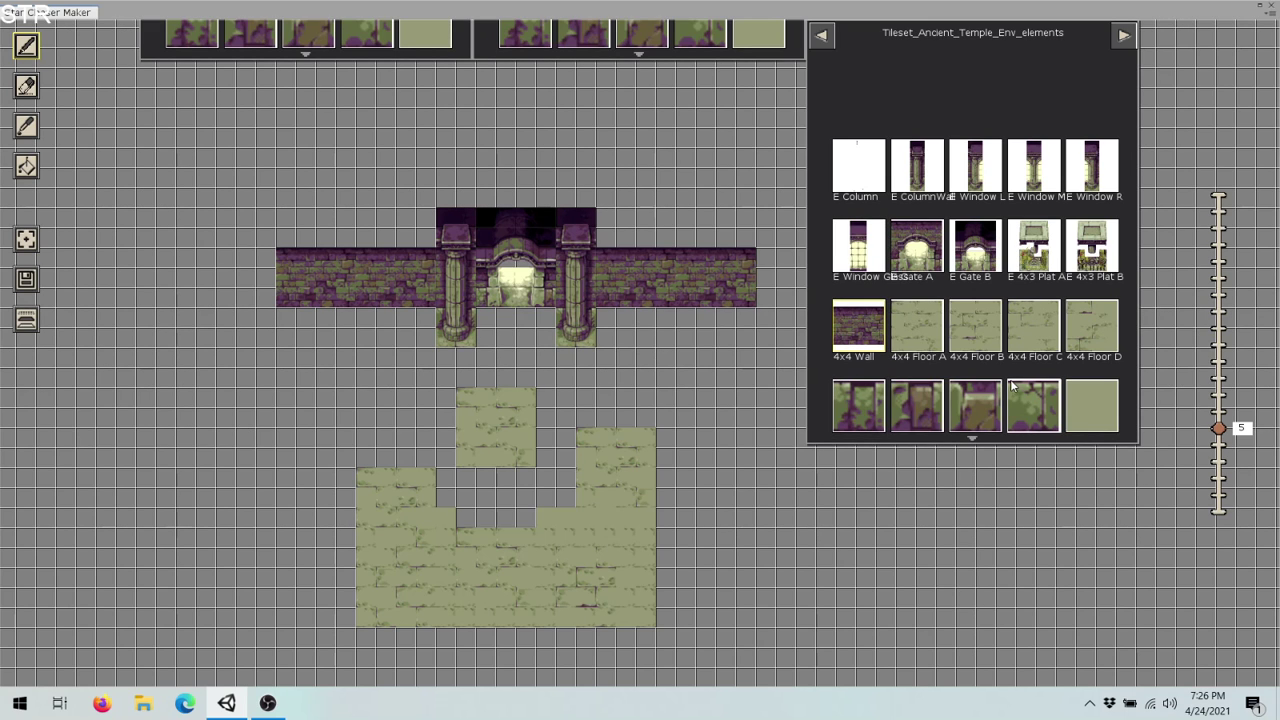
{"action": "left_click", "coordinate": [918, 345]}
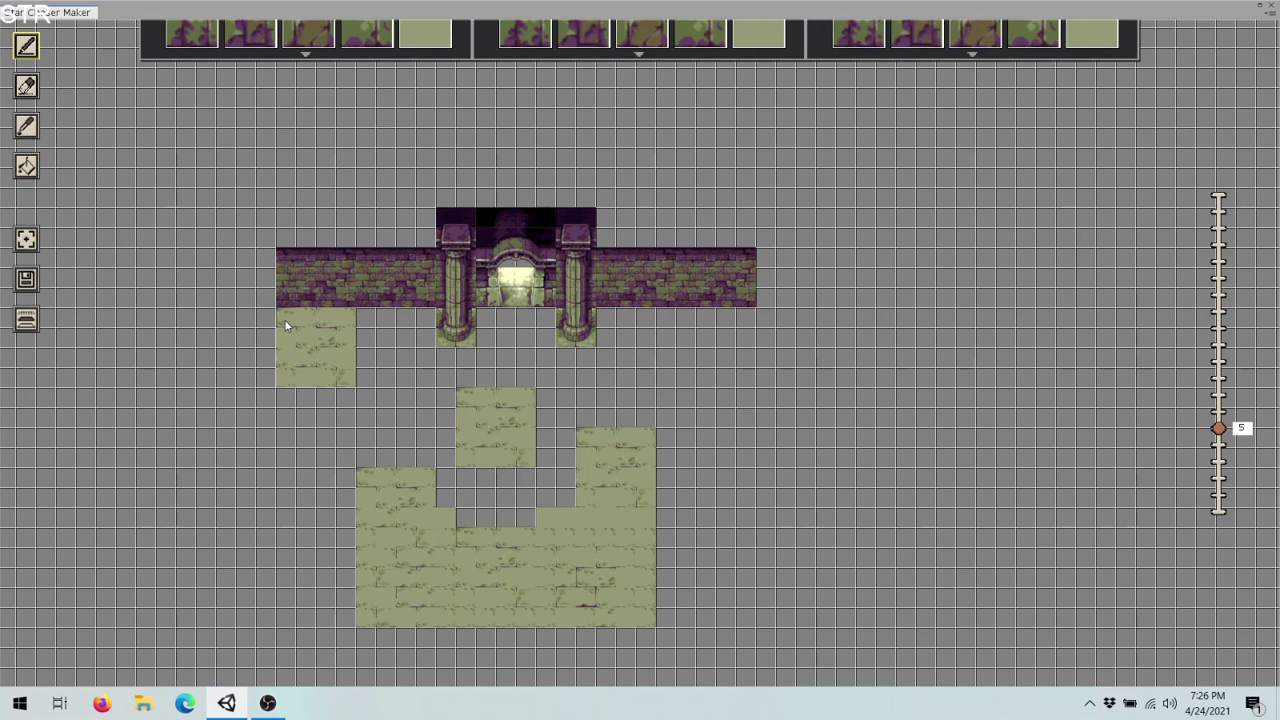
{"action": "left_click", "coordinate": [283, 320]}
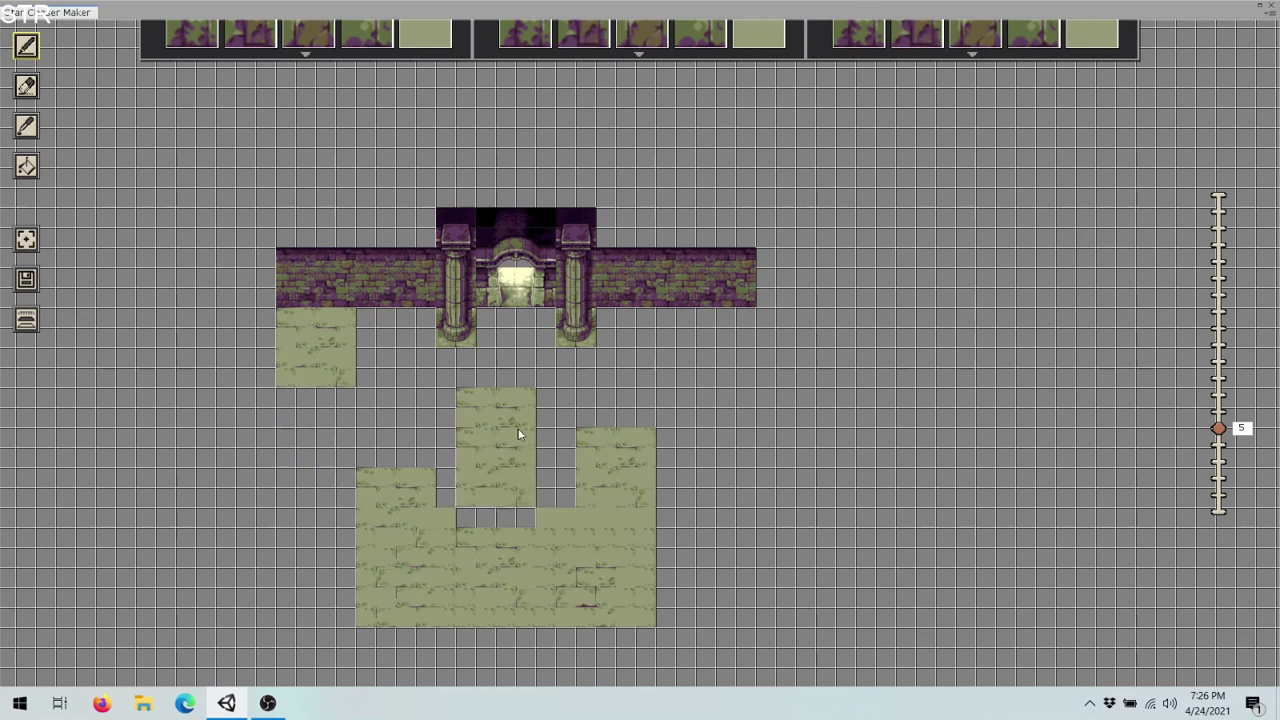
{"action": "left_click", "coordinate": [688, 318]}
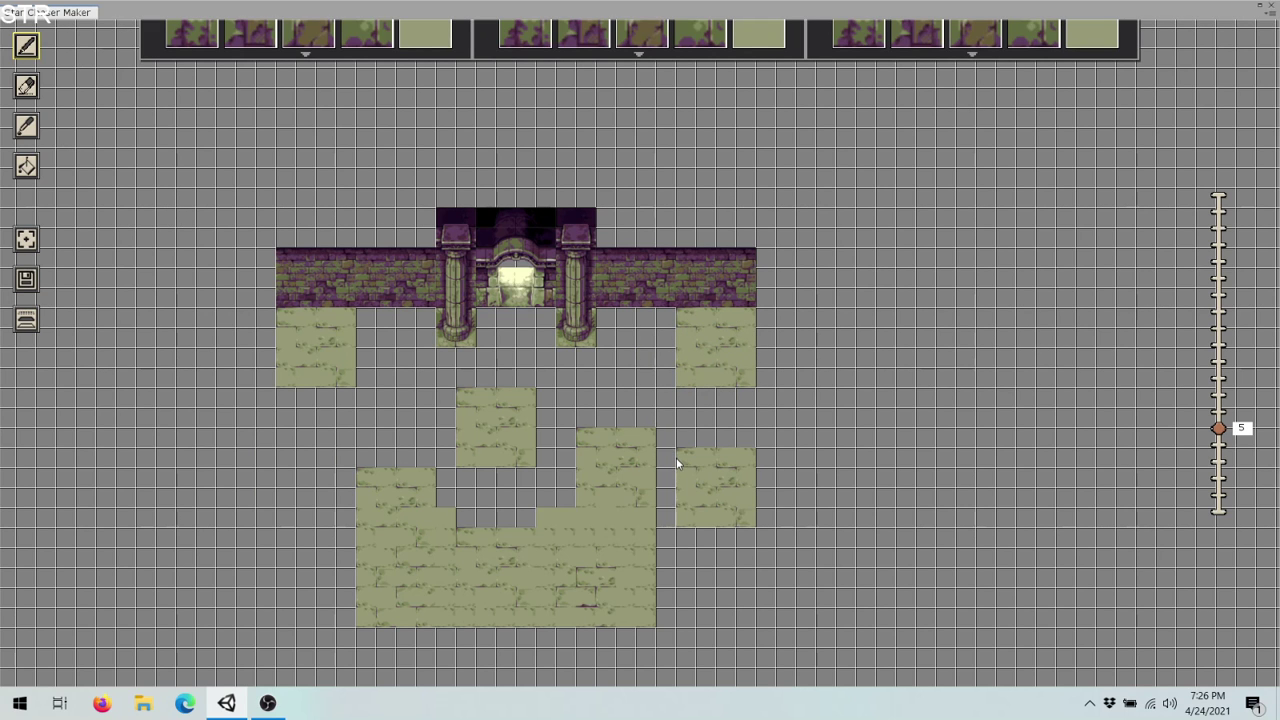
{"action": "left_click", "coordinate": [676, 476]}
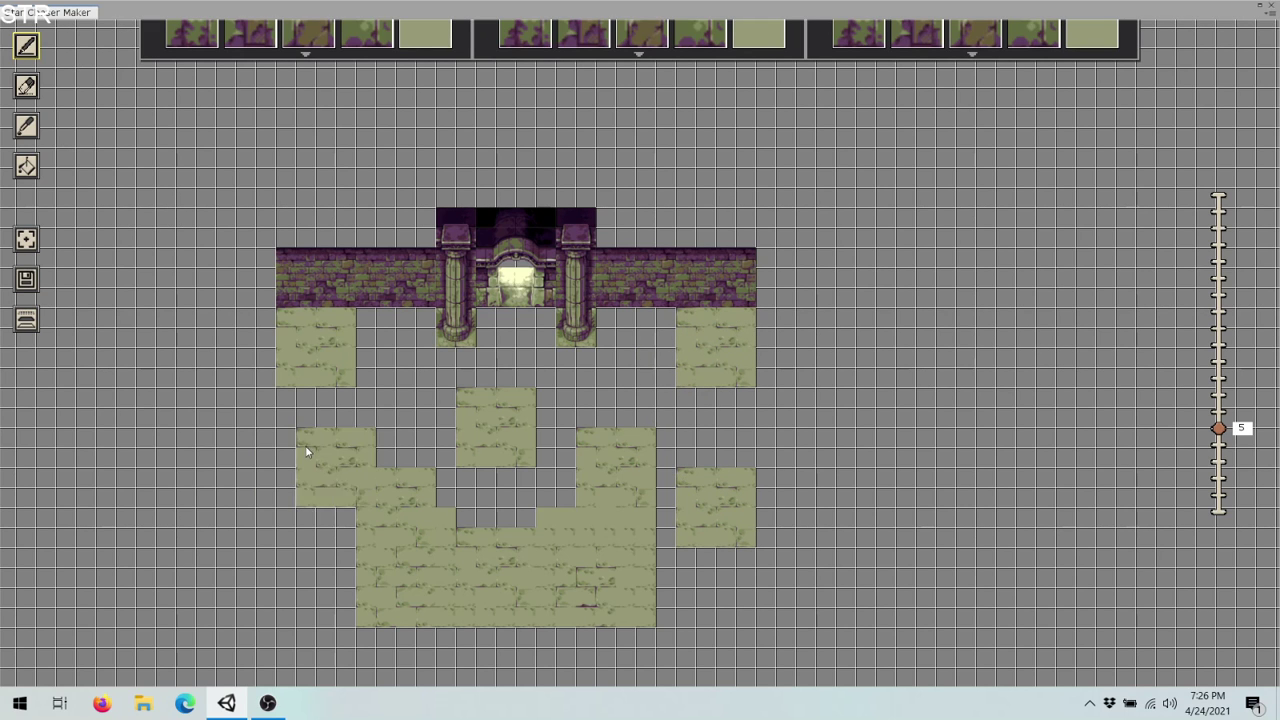
- Place two 4x4 Floor B blocks: one beneath the upper-left floor block and one at the floor's lower-left corner
{"action": "left_click", "coordinate": [966, 48]}
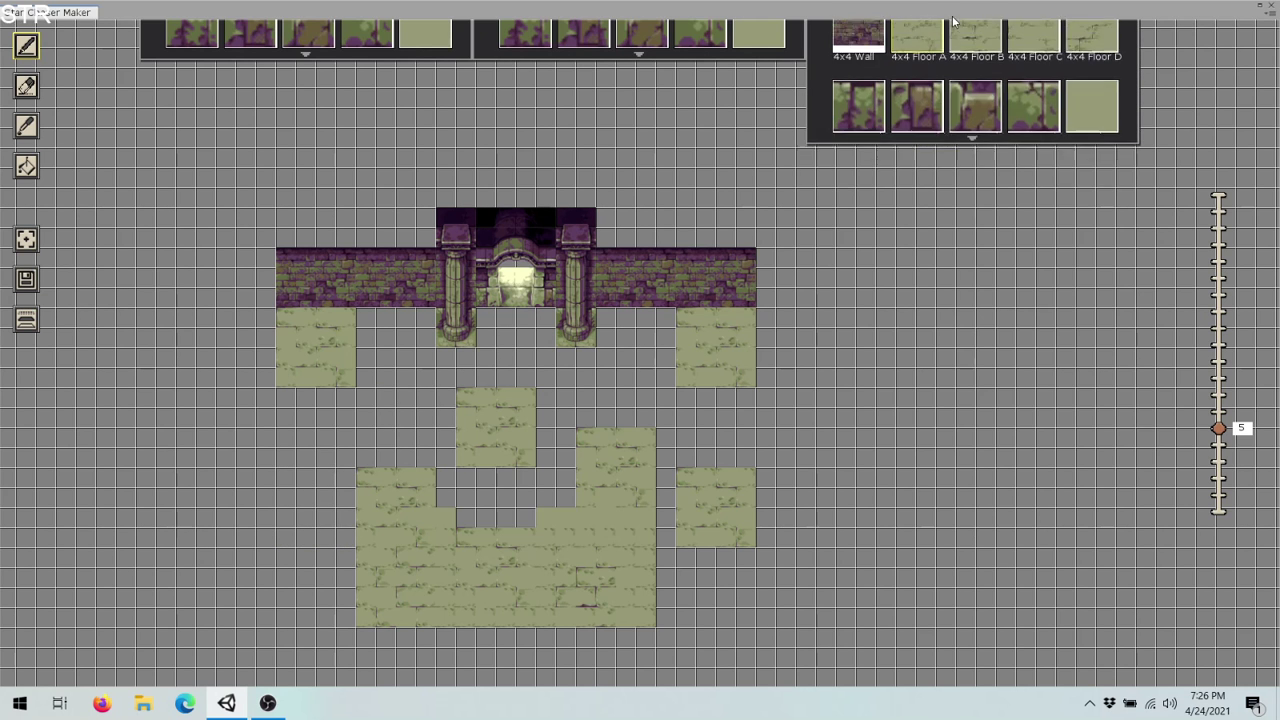
{"action": "left_click", "coordinate": [974, 325]}
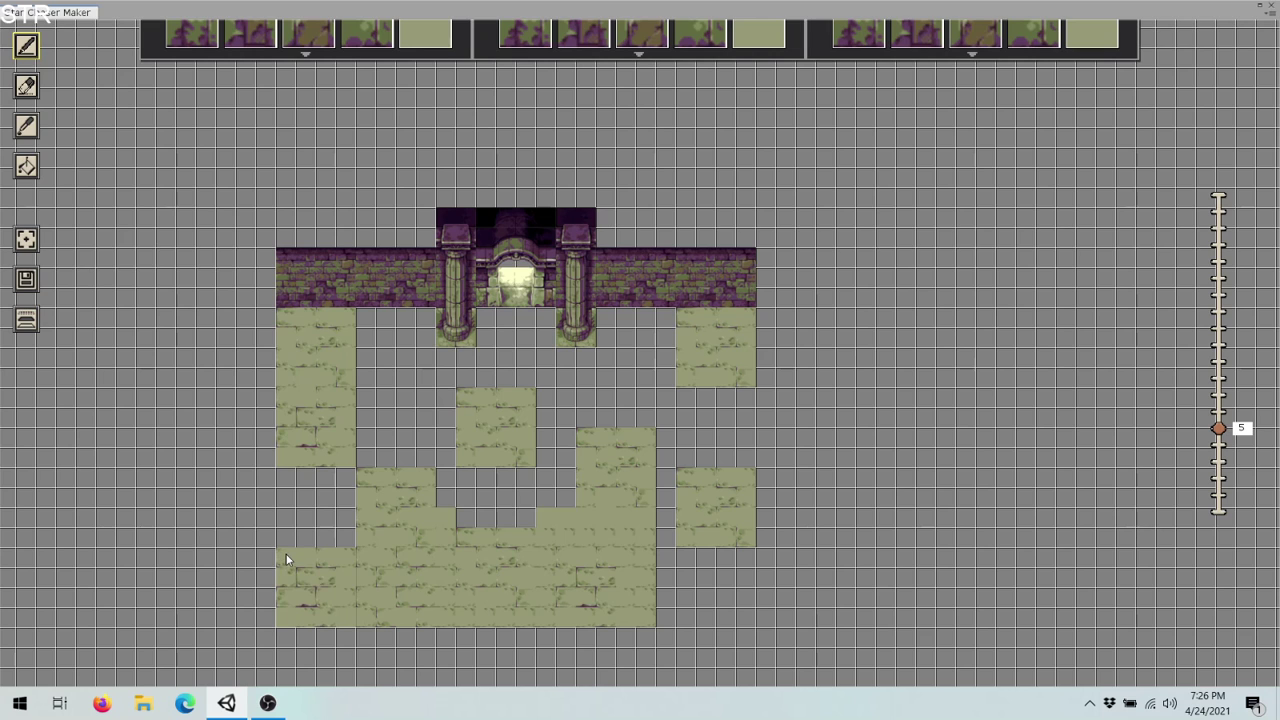
{"action": "left_click", "coordinate": [286, 559]}
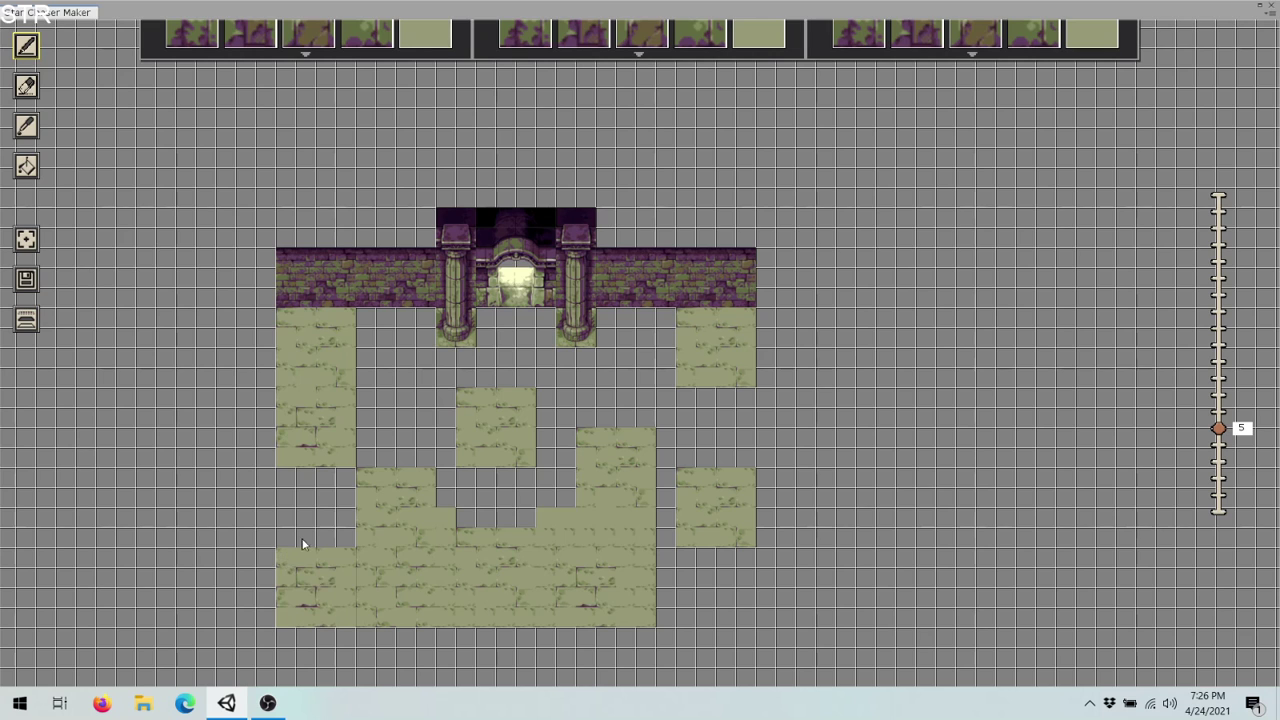
- Place several overlapping 4x4 blocks in the empty area above the wall, on both sides of the gate
{"action": "left_click", "coordinate": [640, 147]}
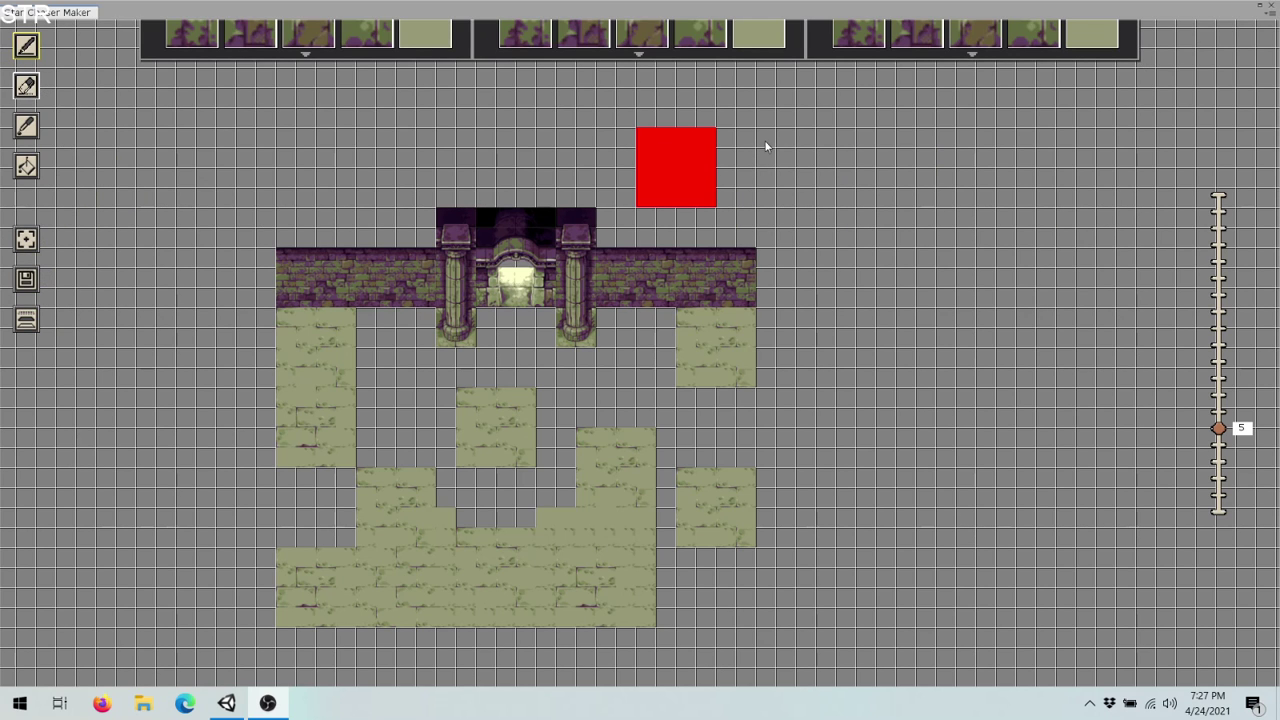
{"action": "left_click", "coordinate": [699, 180]}
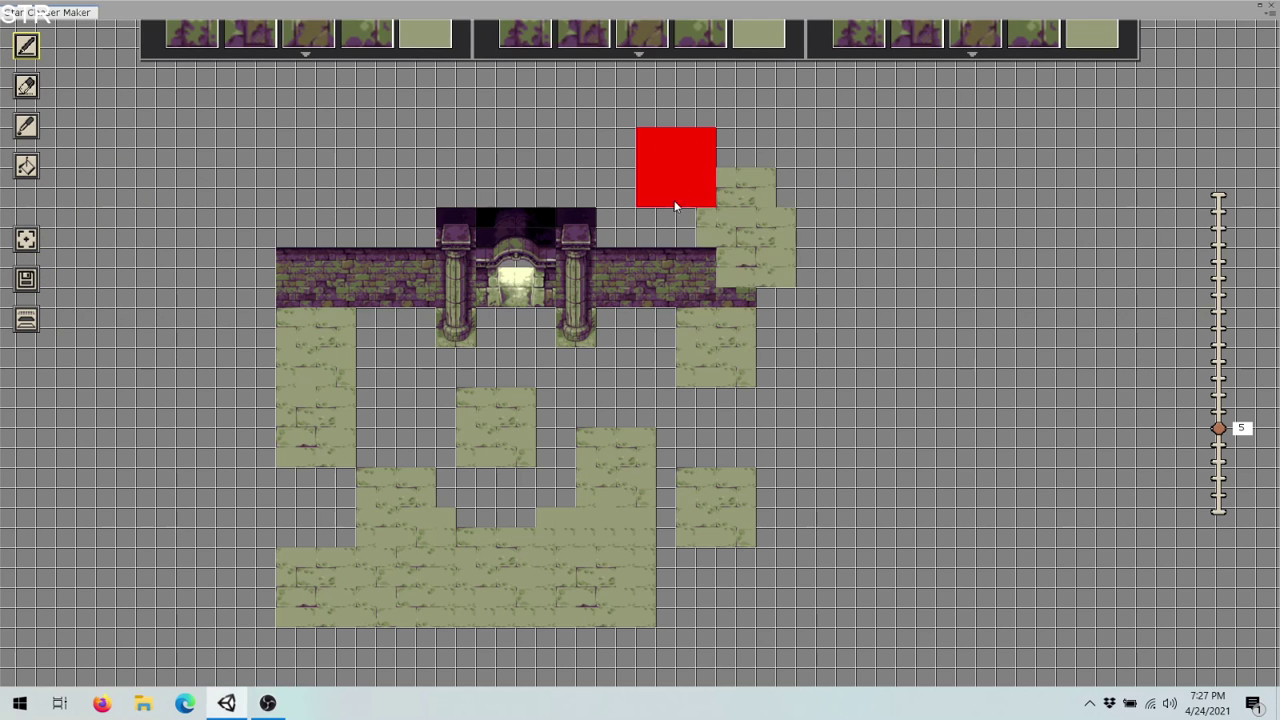
{"action": "left_click", "coordinate": [708, 217]}
{"action": "left_click", "coordinate": [434, 180]}
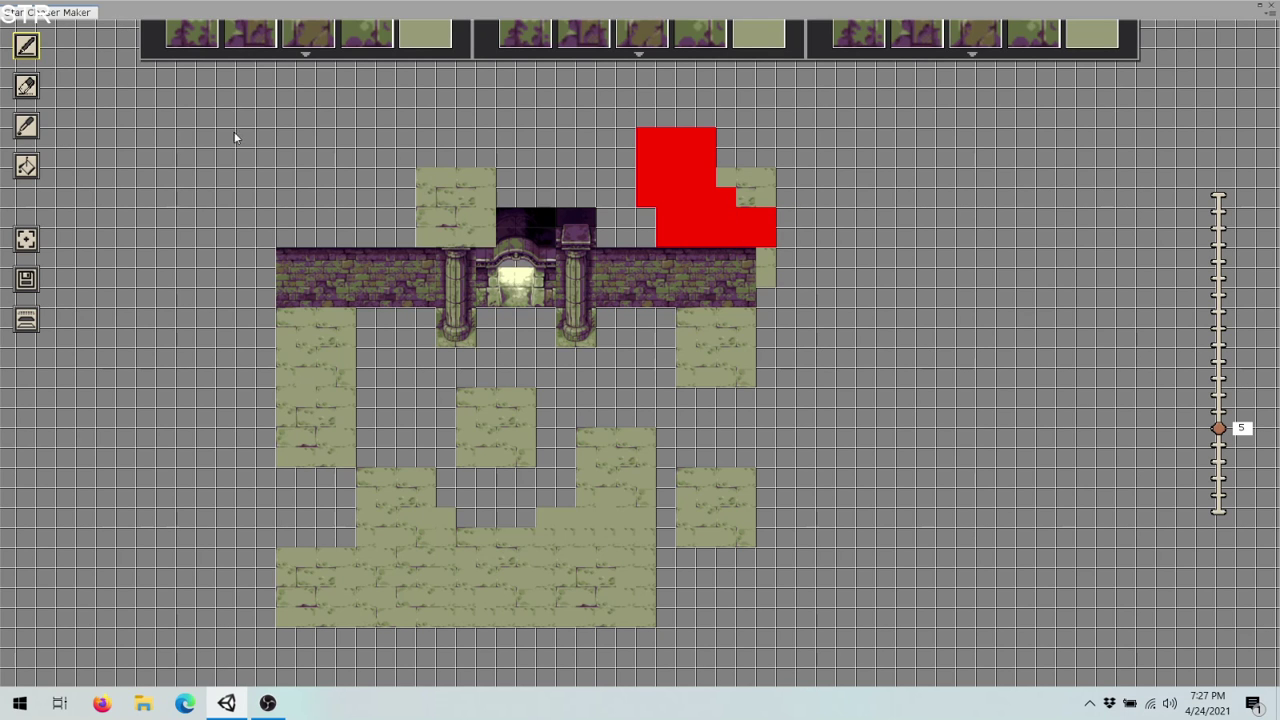
- Erase all the stray 4x4 blocks above the wall, including the one at the far left
{"action": "left_click", "coordinate": [26, 84]}
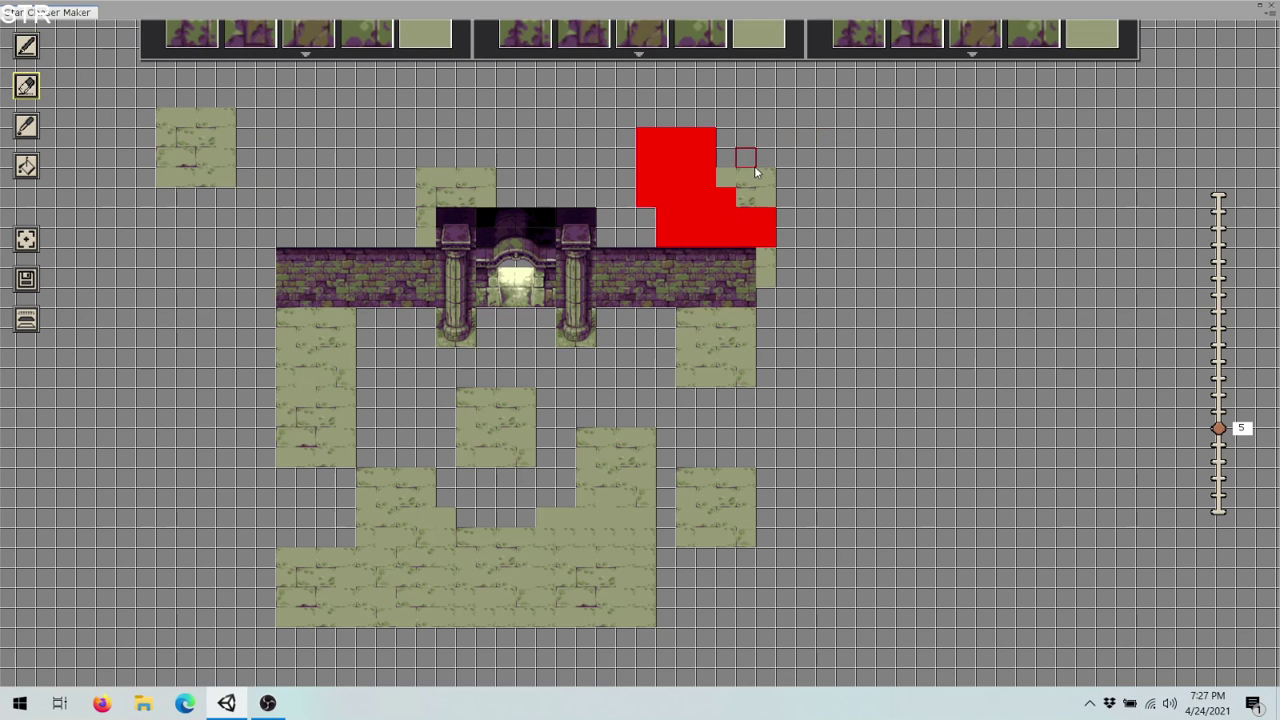
{"action": "left_click", "coordinate": [735, 198]}
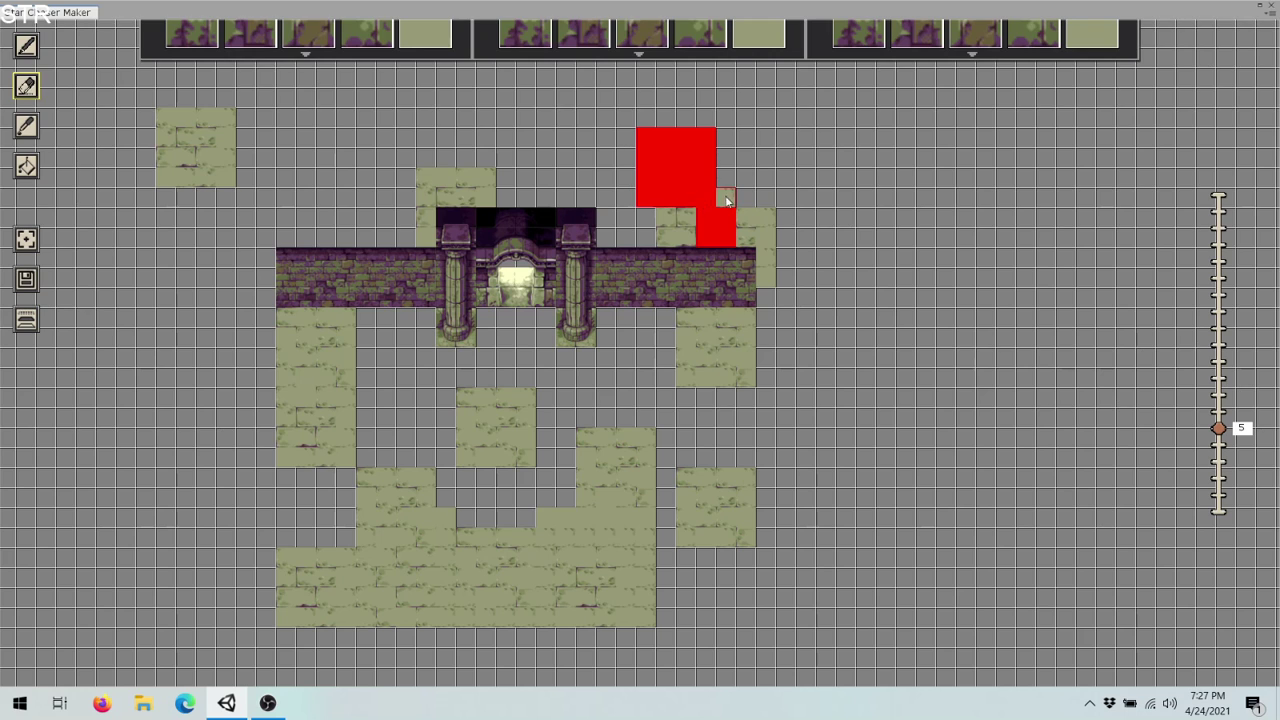
{"action": "left_click", "coordinate": [670, 163]}
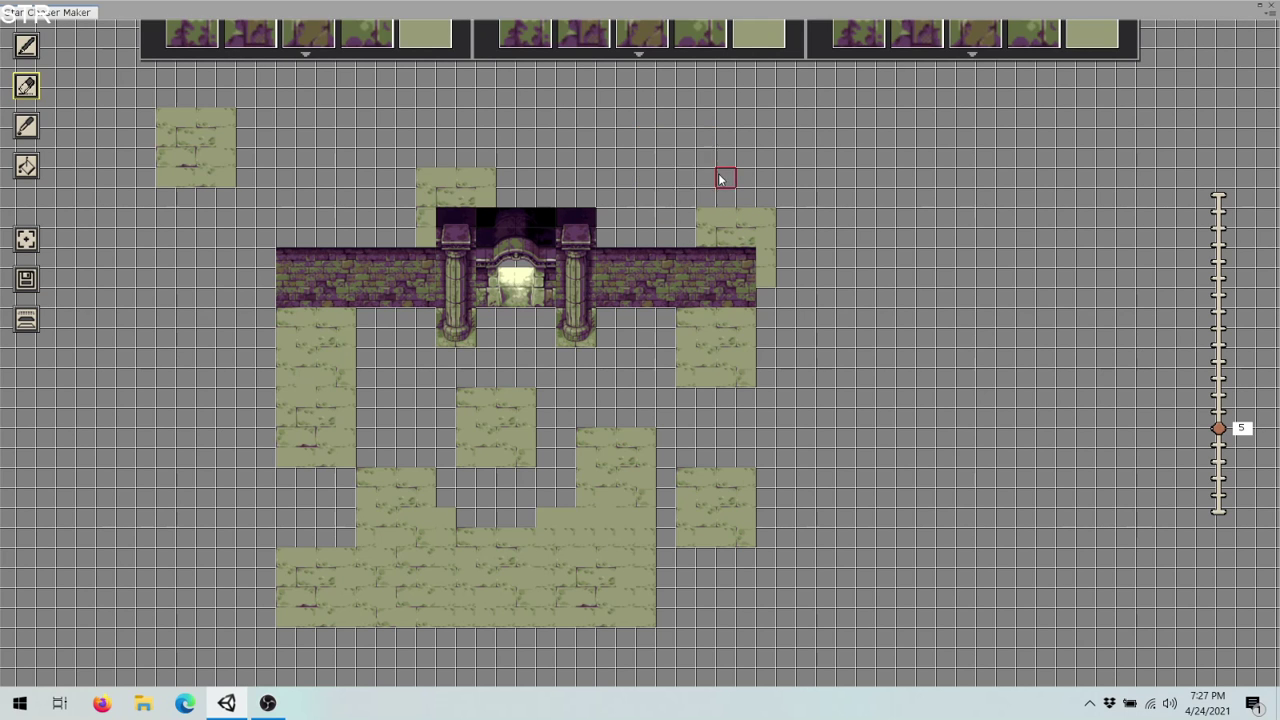
{"action": "left_click", "coordinate": [746, 216]}
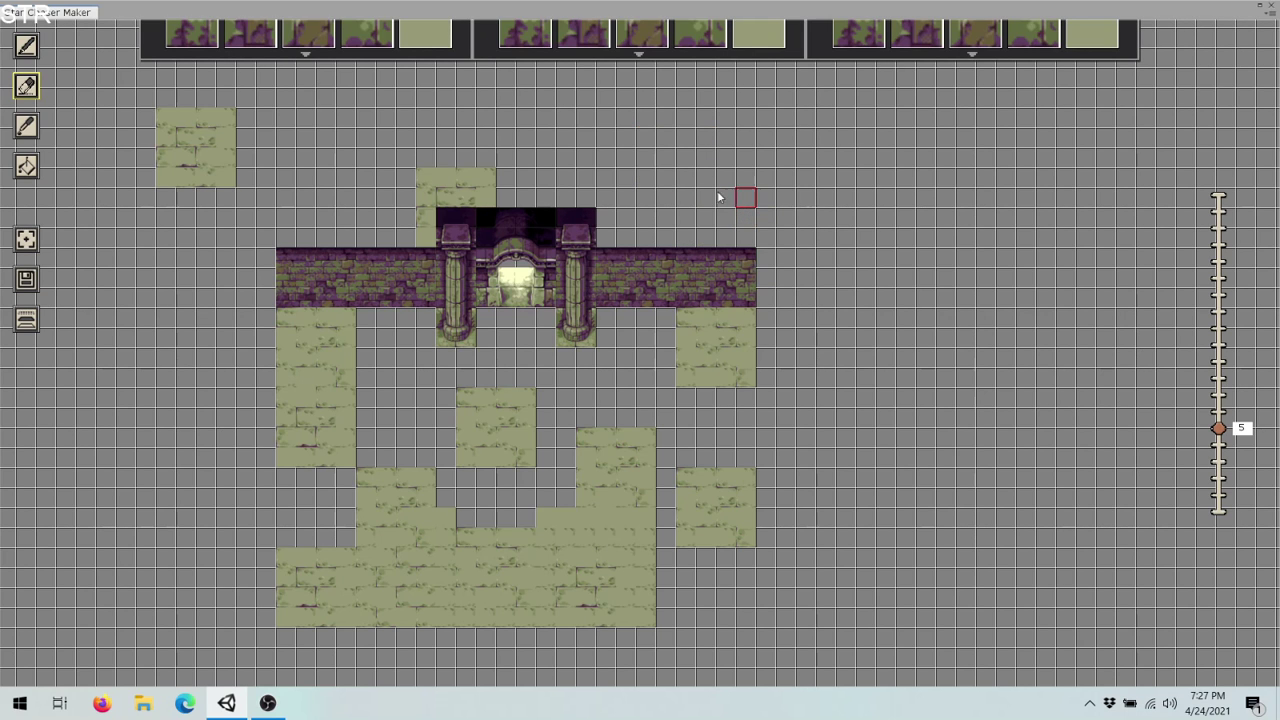
{"action": "left_click", "coordinate": [450, 178]}
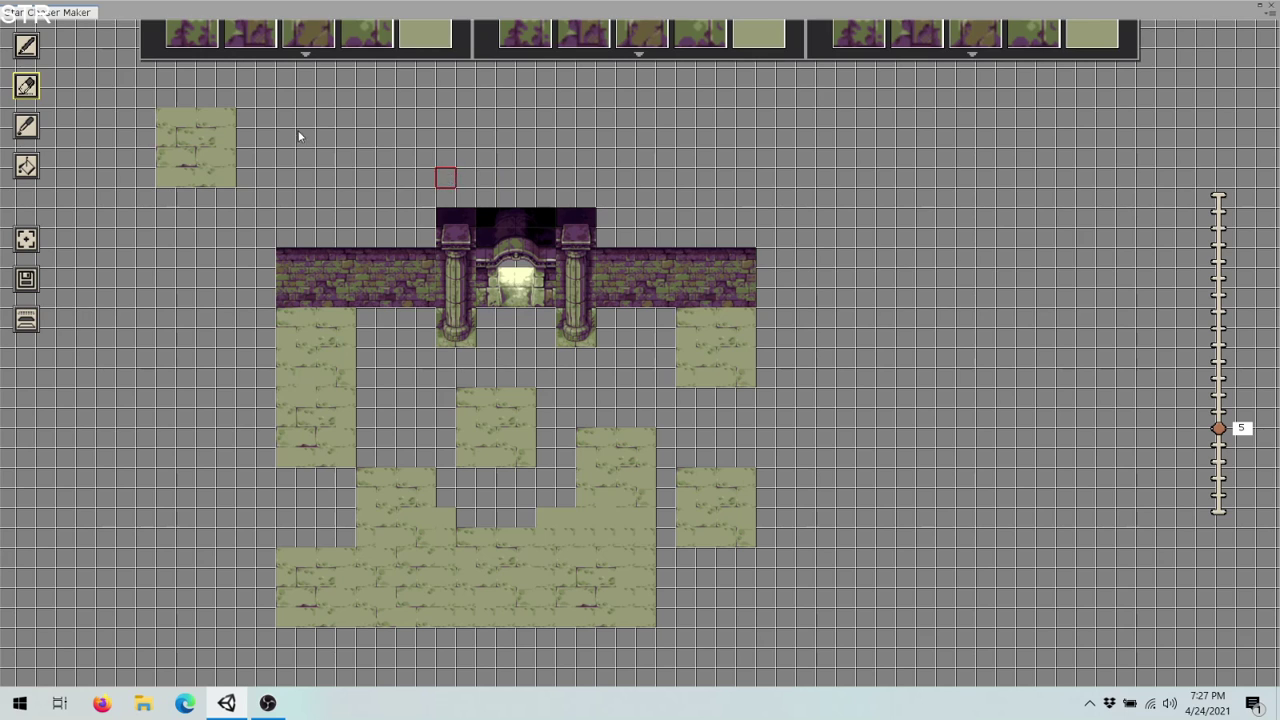
{"action": "left_click", "coordinate": [206, 138]}
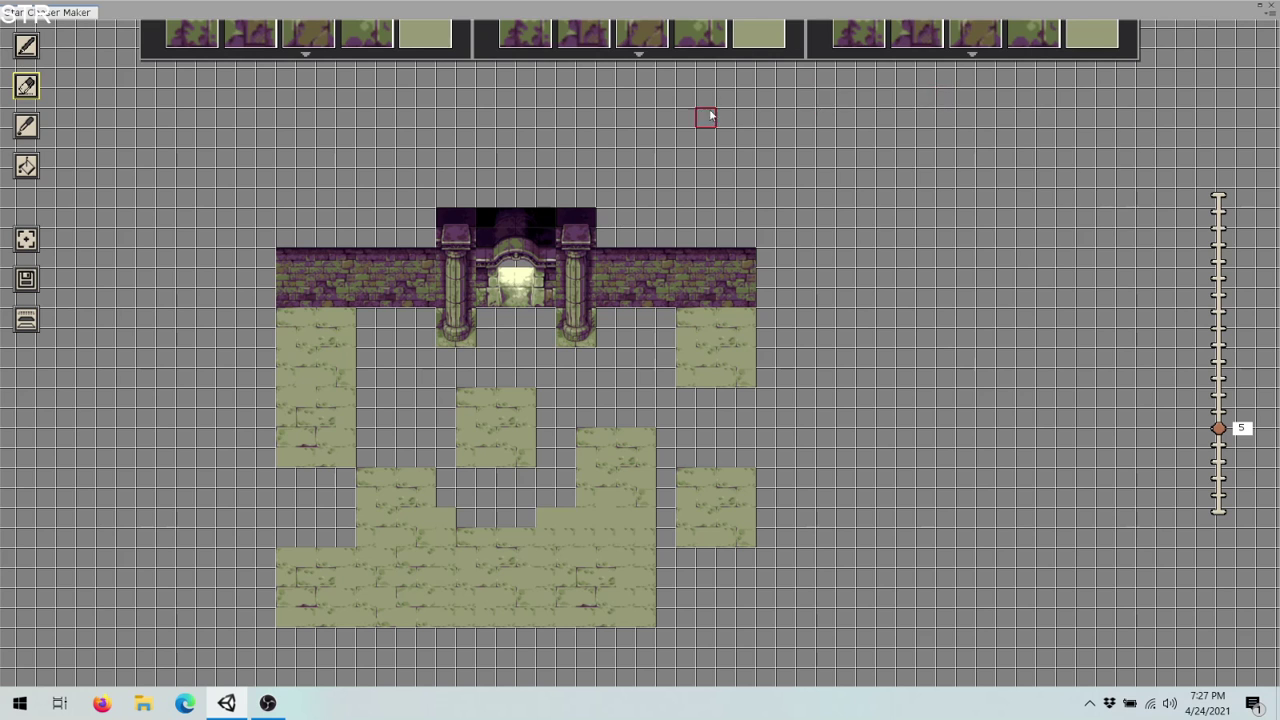
- Choose the E Column element from the Ancient Temple environment elements and activate the draw tool
{"action": "mouse_move", "coordinate": [1105, 48]}
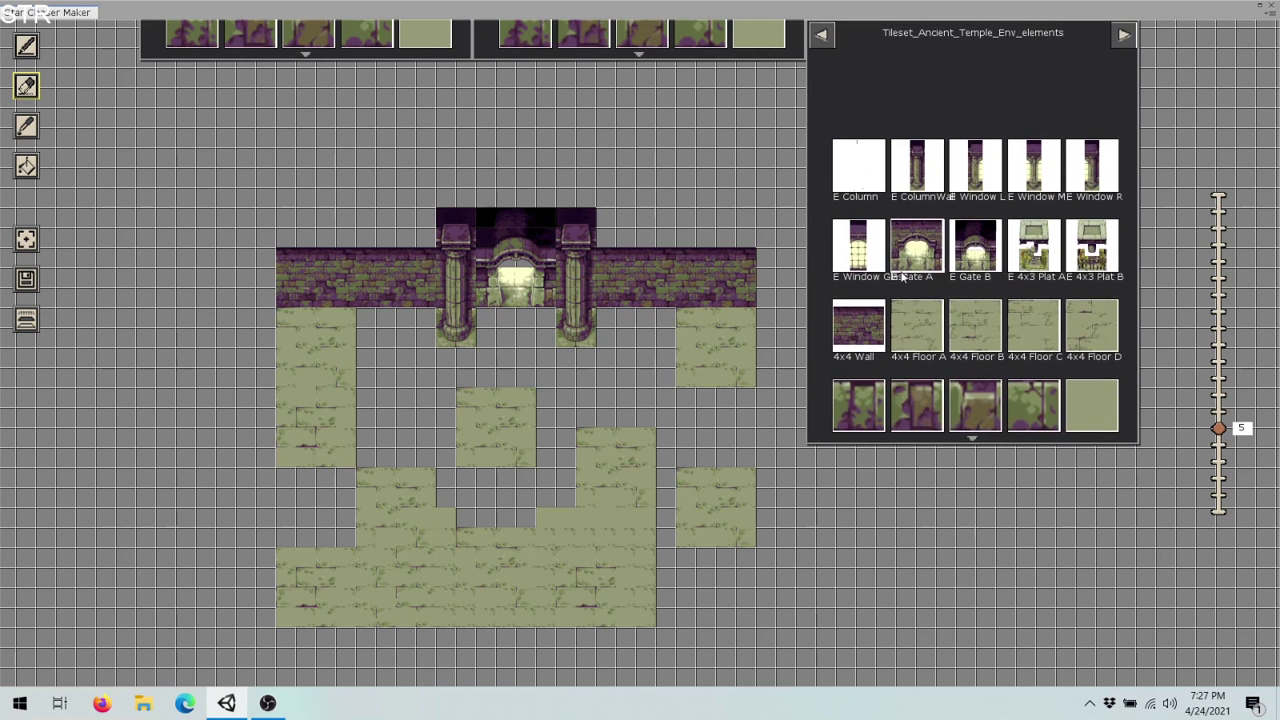
{"action": "left_click", "coordinate": [1090, 397]}
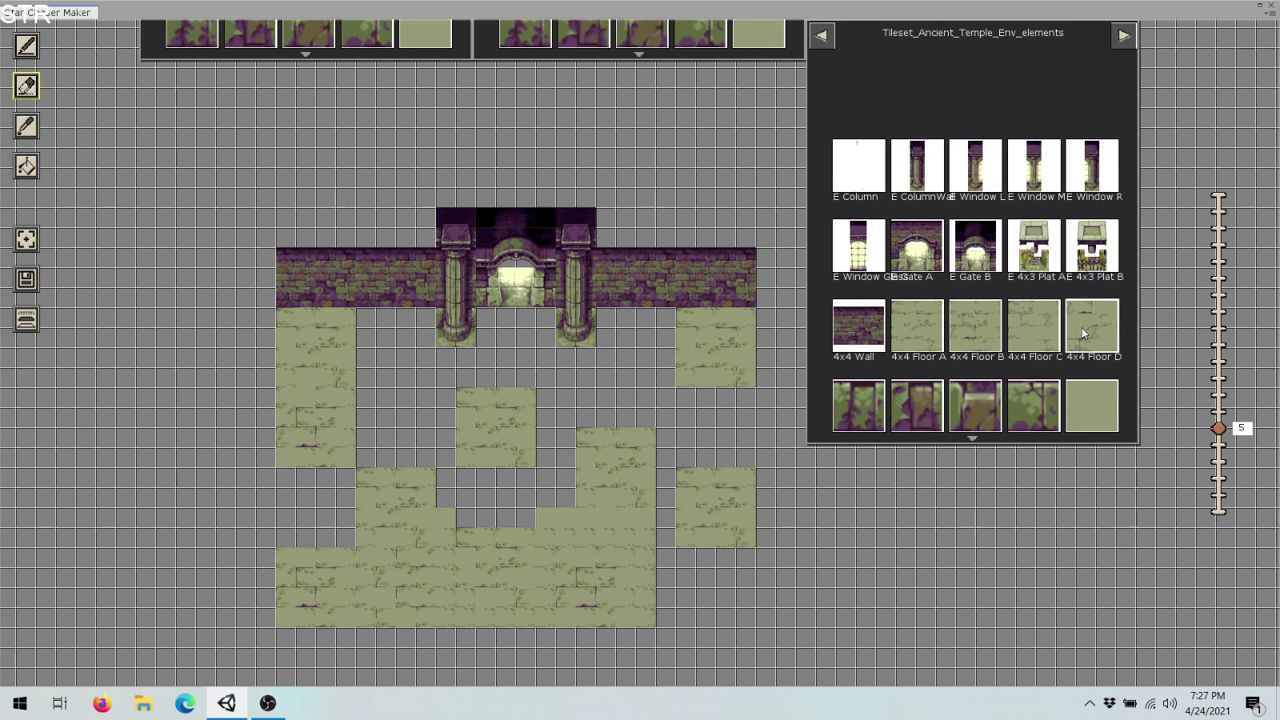
{"action": "left_click", "coordinate": [852, 165]}
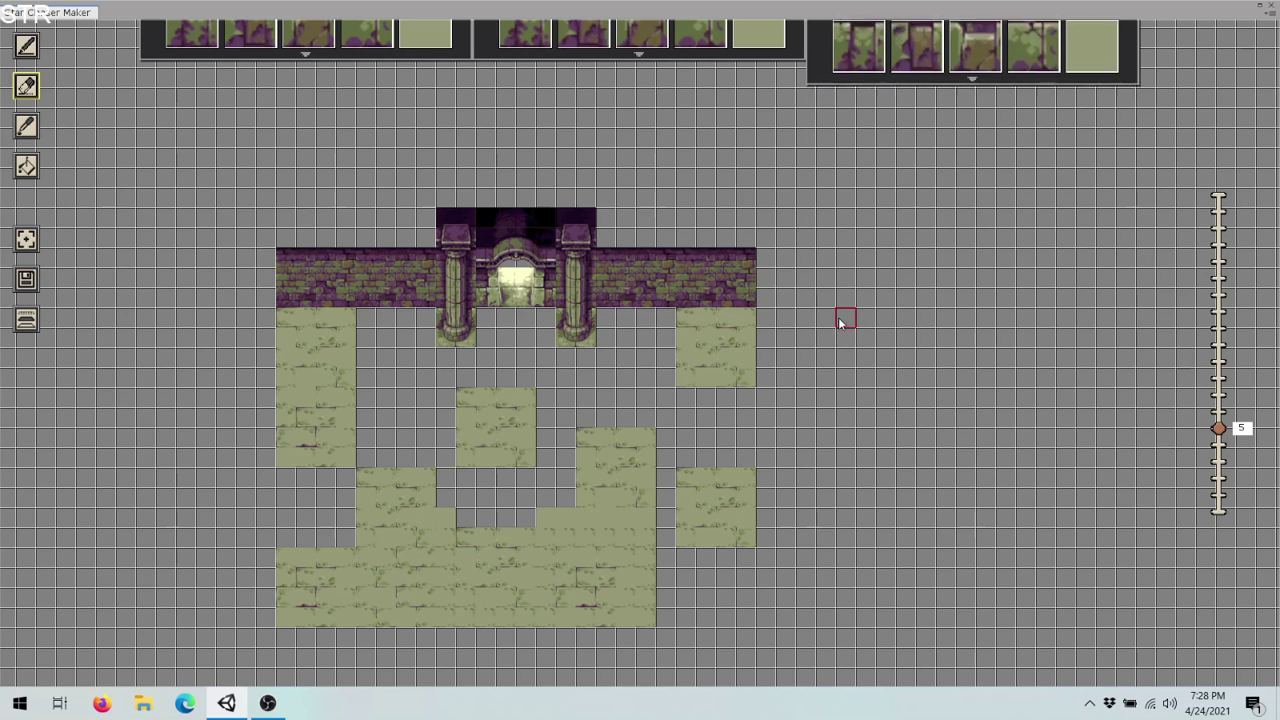
{"action": "left_click", "coordinate": [28, 45]}
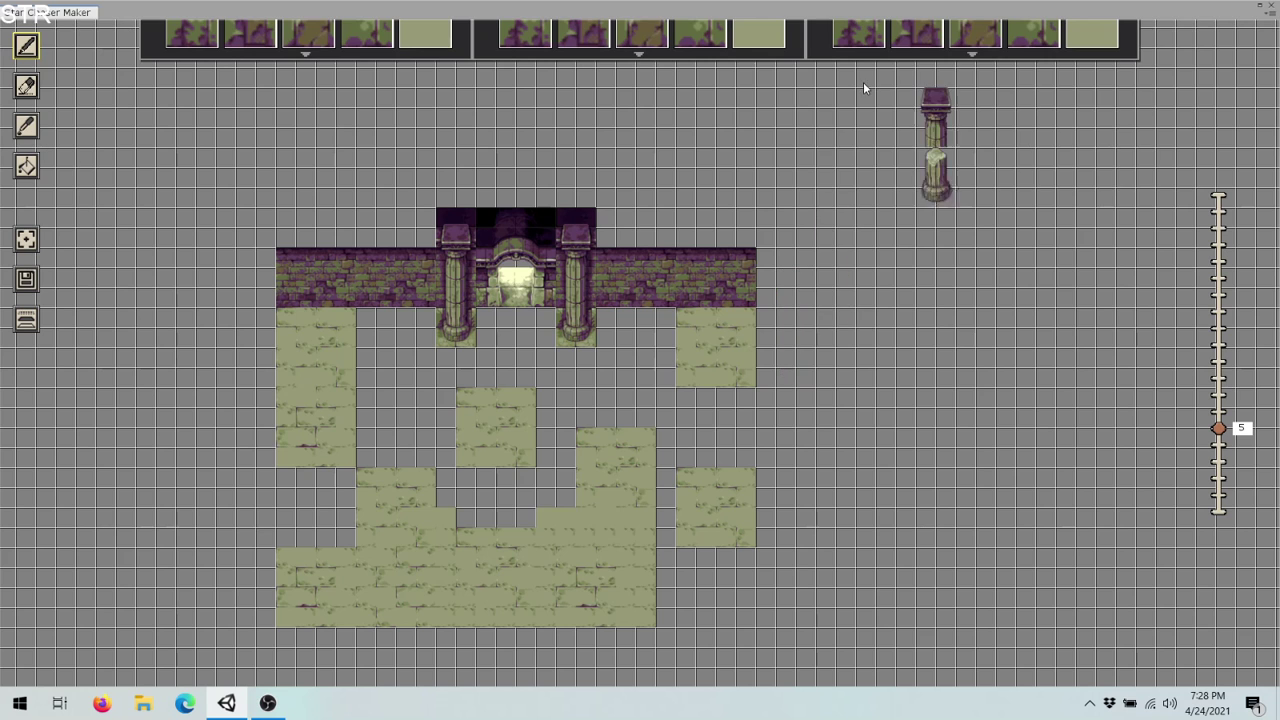
- Add two 4x4 Floor A blocks: one on top of the right-hand floor section and one at the floor's lower-right end
{"action": "mouse_move", "coordinate": [912, 97]}
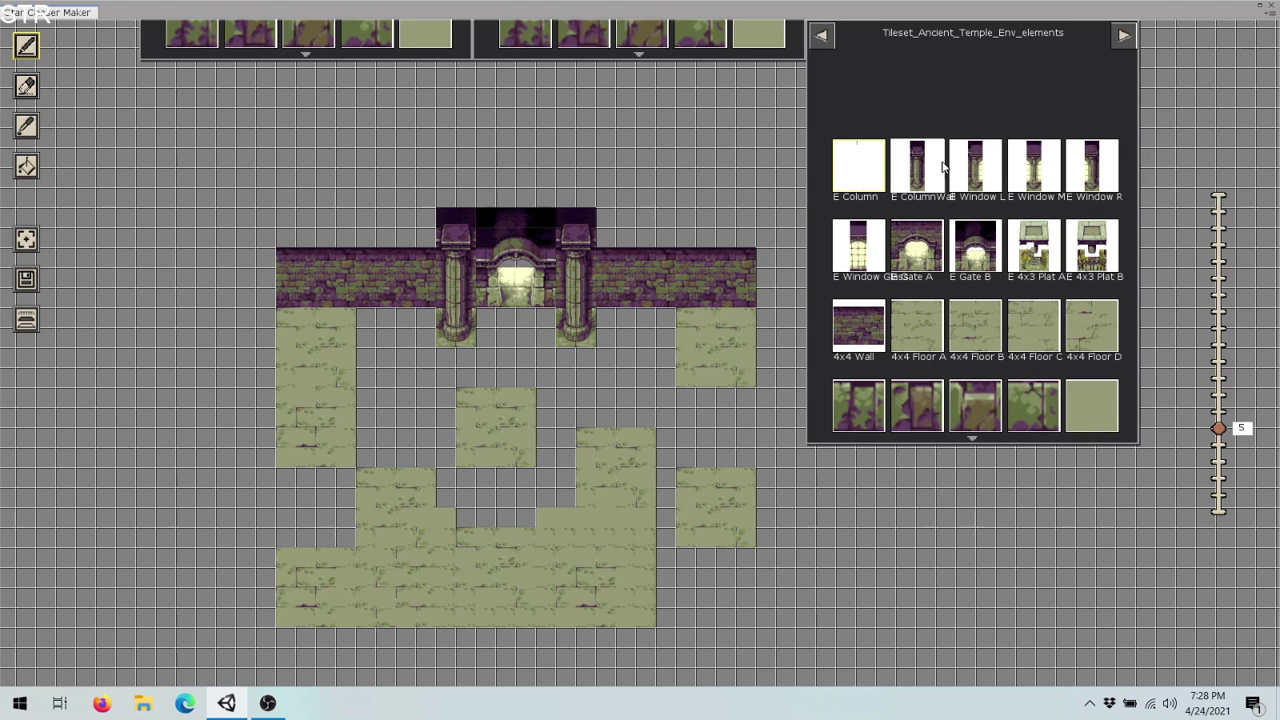
{"action": "left_click", "coordinate": [922, 328]}
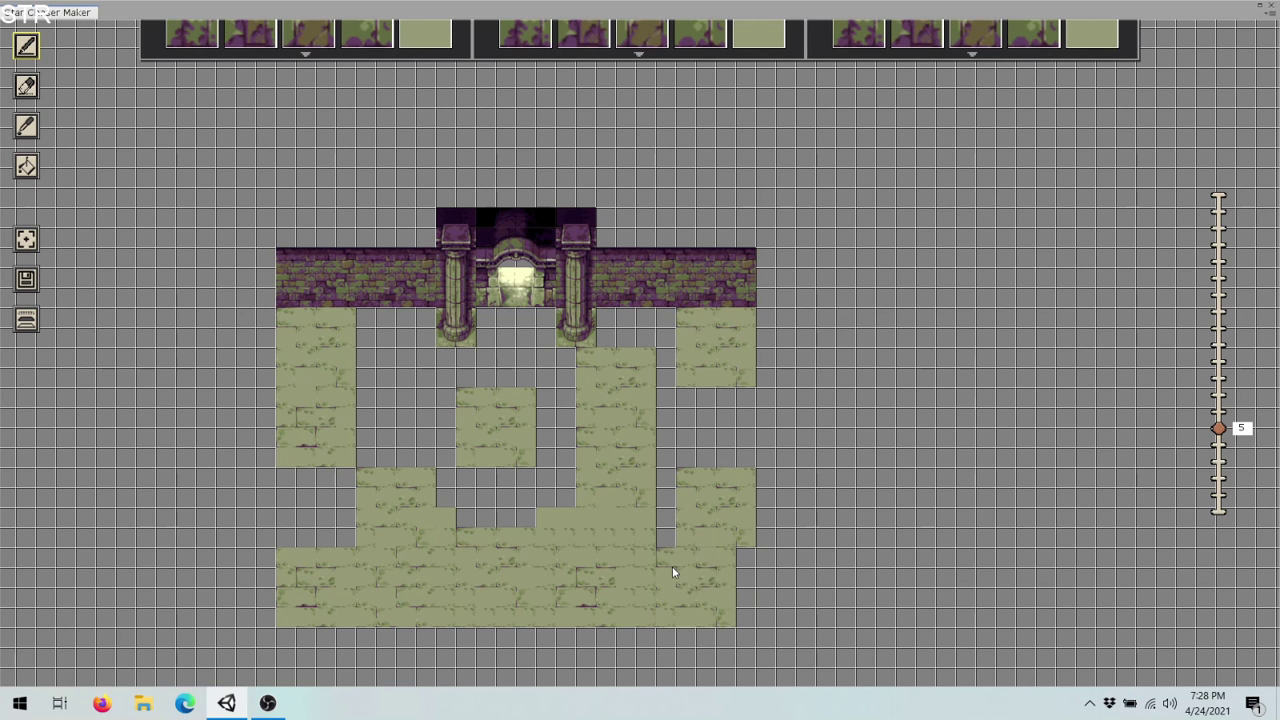
{"action": "left_click", "coordinate": [671, 562]}
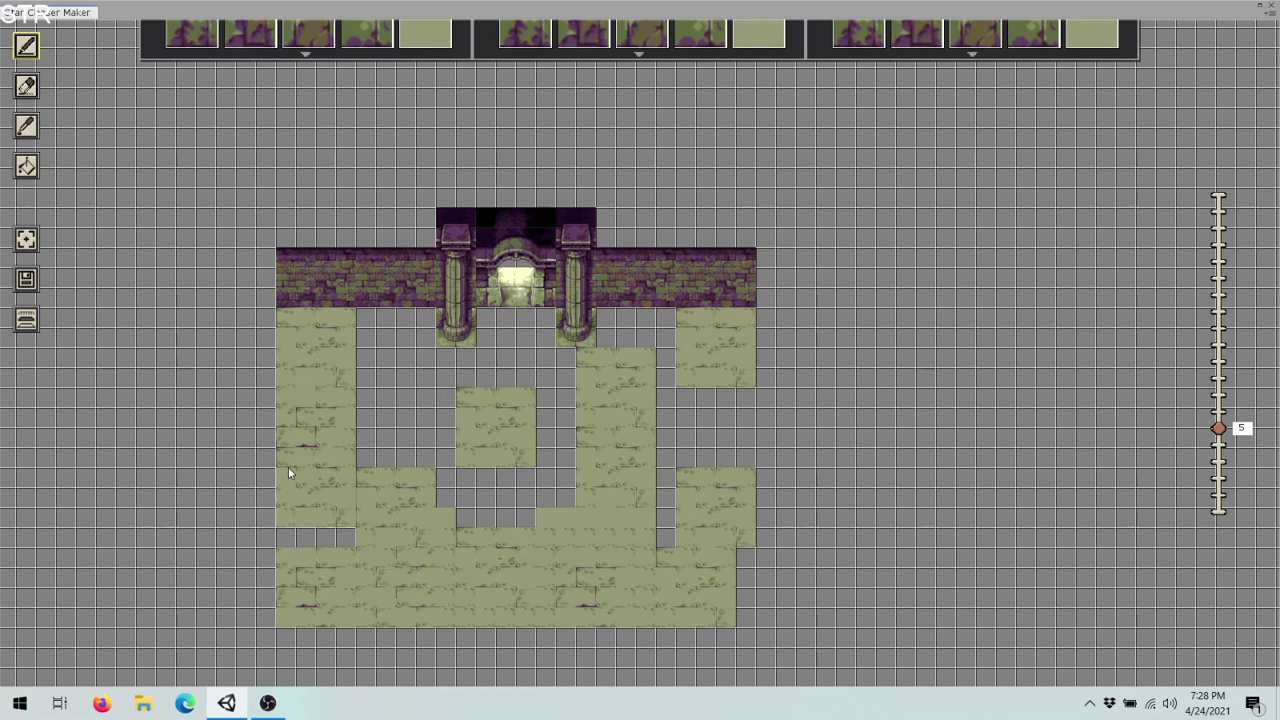
- Fill the gaps in the left-hand floor with three 4x4 Floor D blocks and the gap along the right edge with 4x4 Floor A
{"action": "left_click", "coordinate": [290, 473]}
{"action": "mouse_move", "coordinate": [1082, 43]}
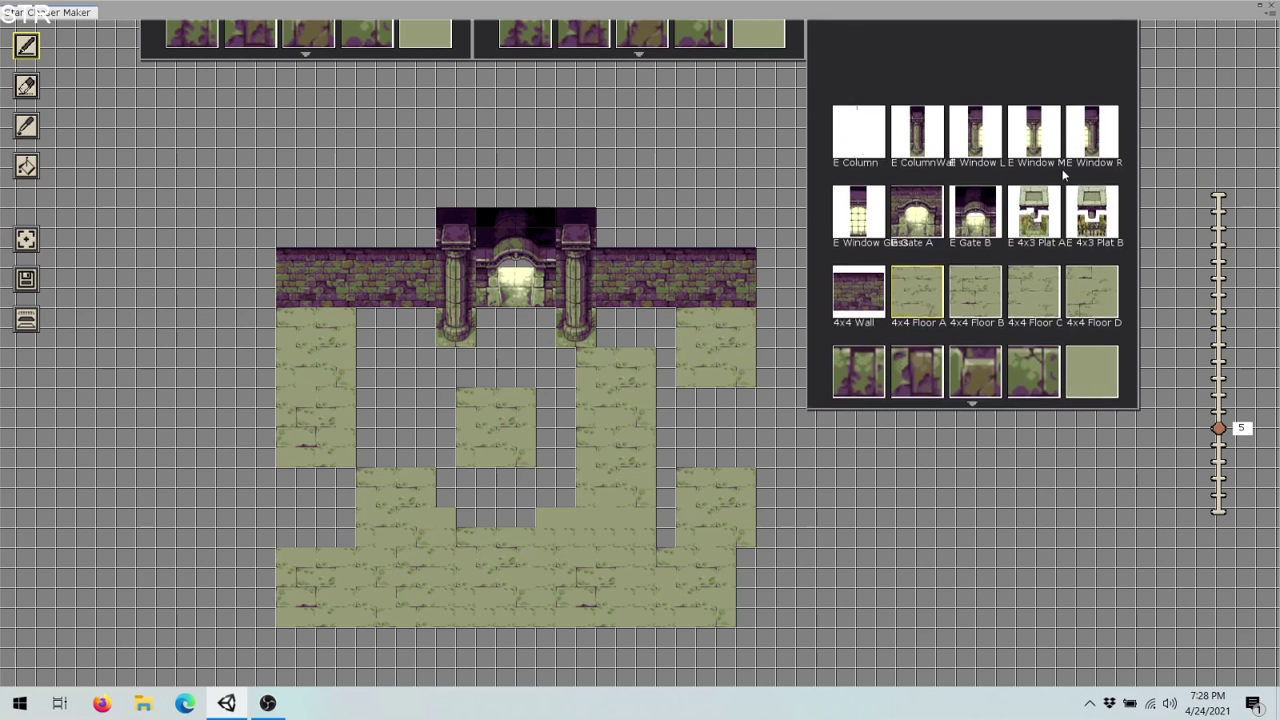
{"action": "left_click", "coordinate": [1088, 317]}
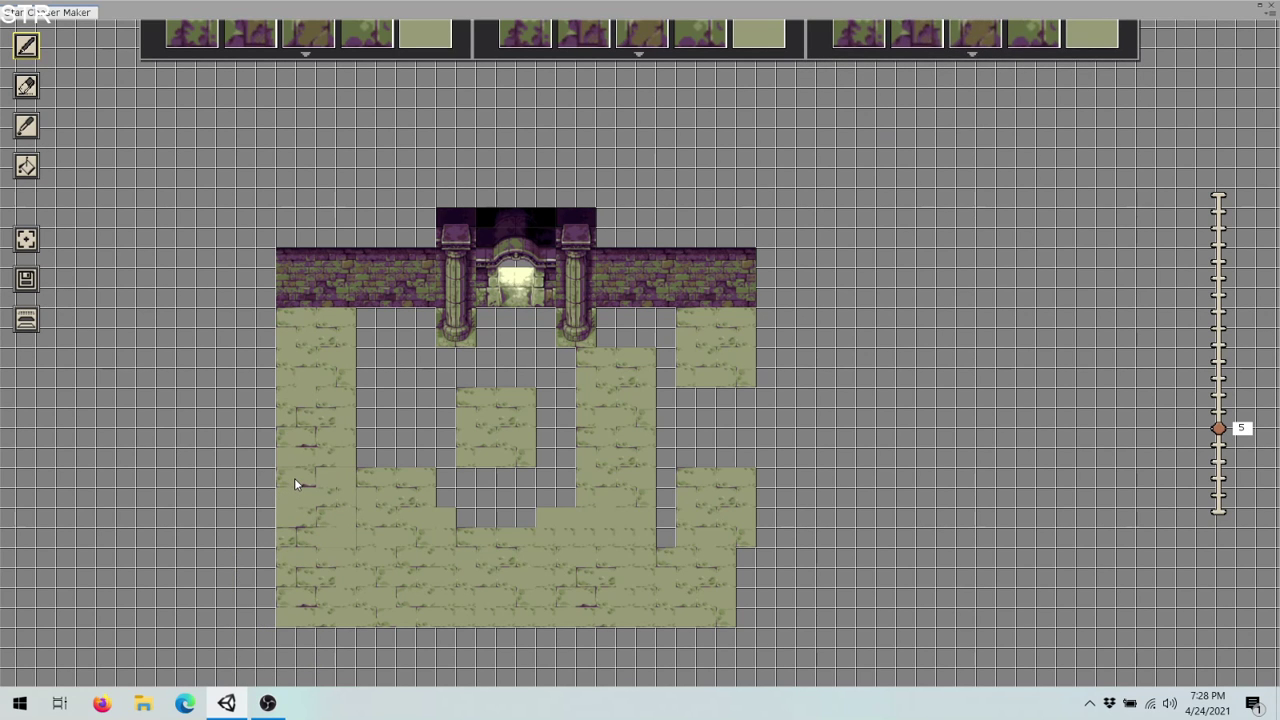
{"action": "left_click", "coordinate": [294, 478]}
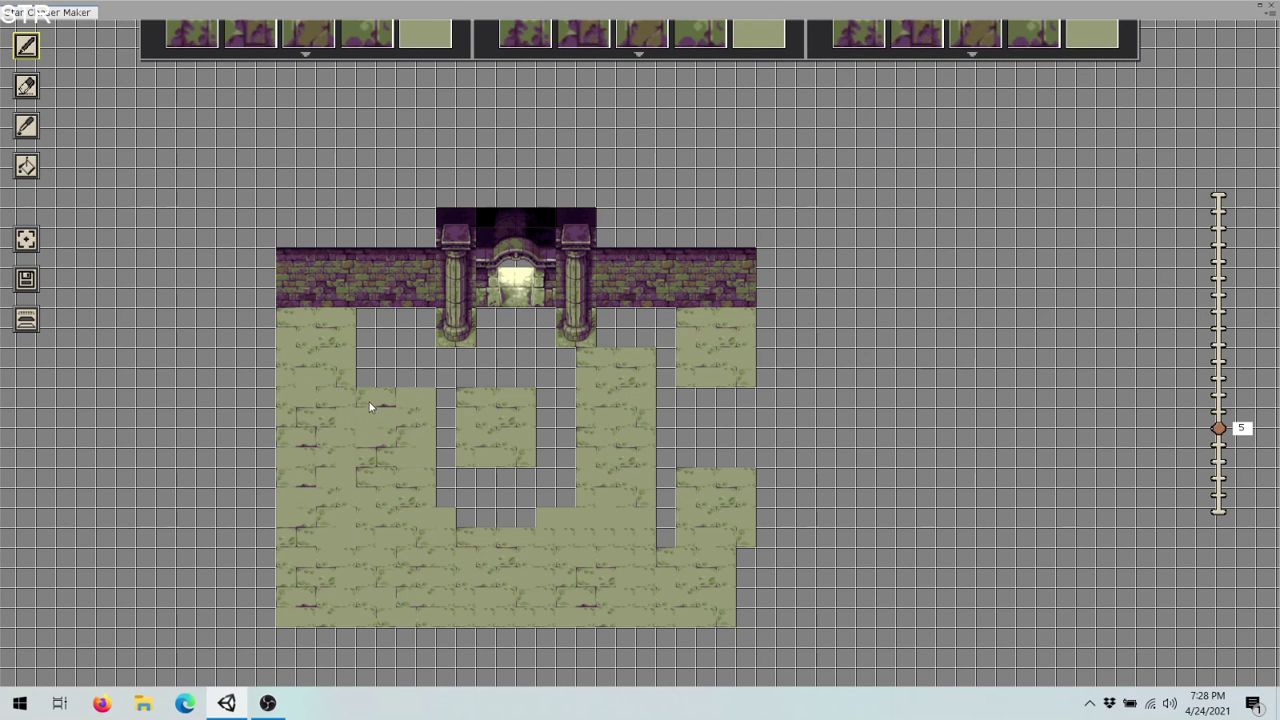
{"action": "left_click", "coordinate": [375, 407]}
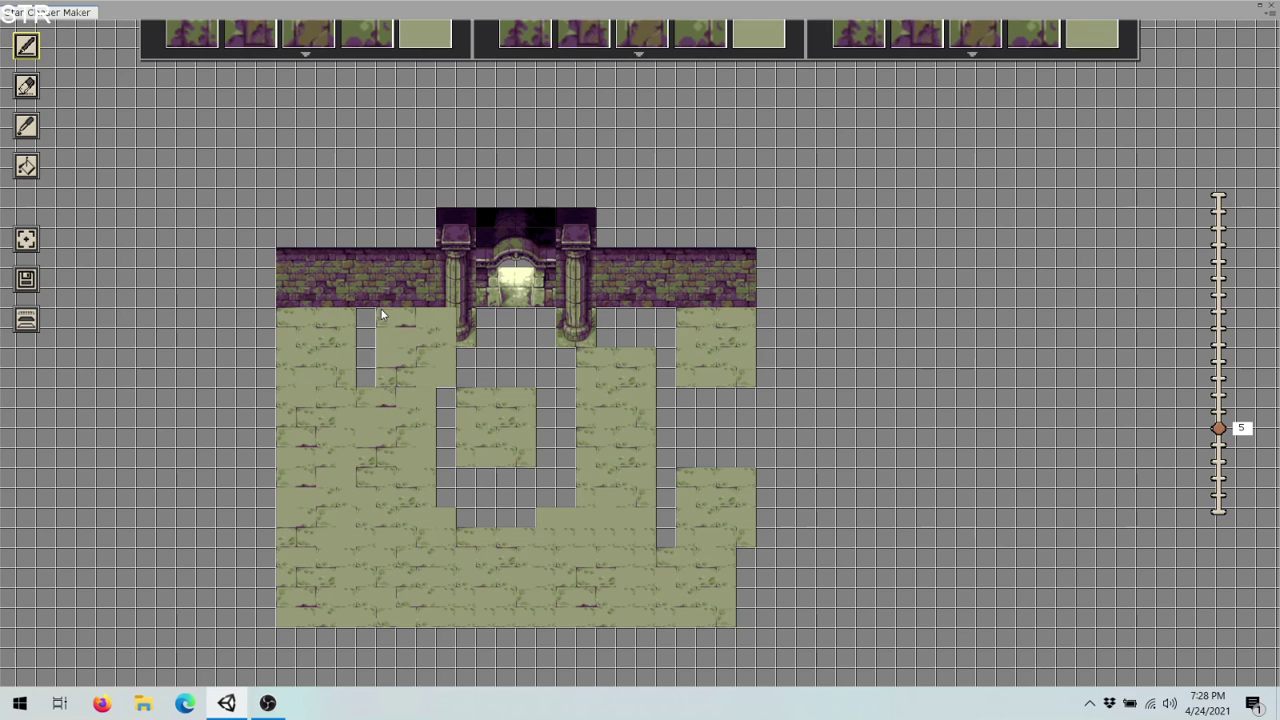
{"action": "left_click", "coordinate": [372, 315]}
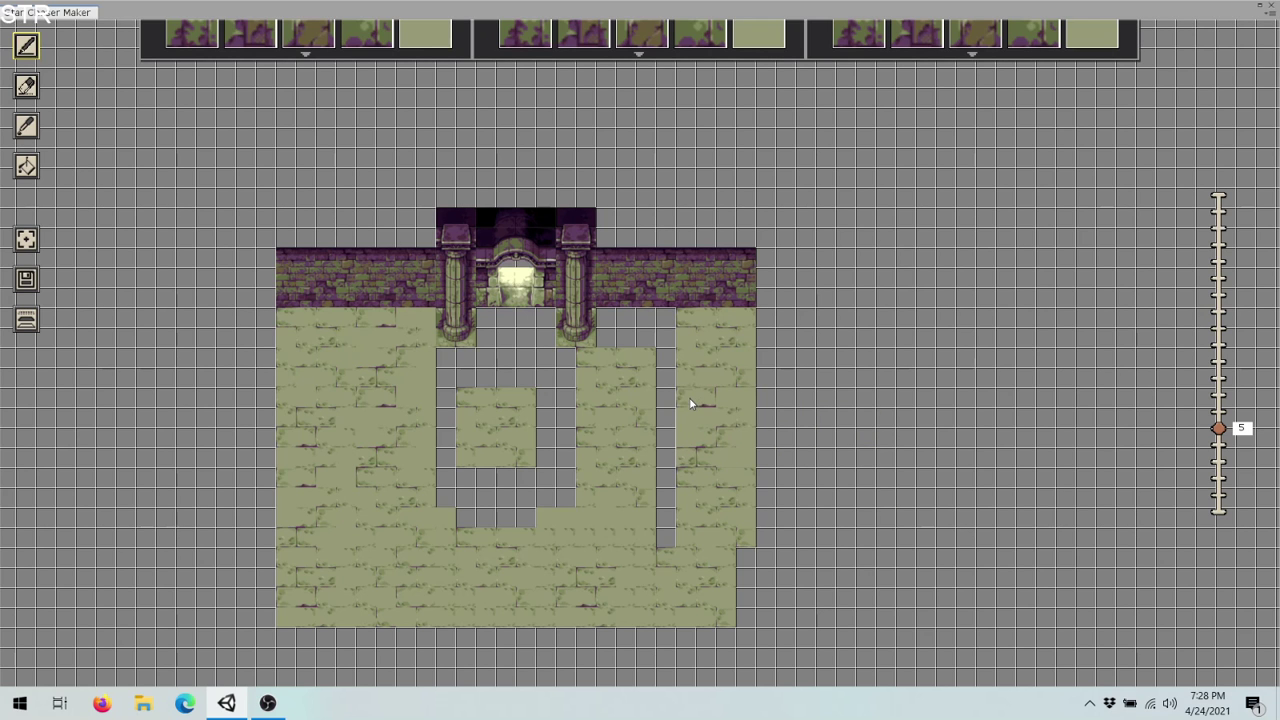
{"action": "mouse_move", "coordinate": [990, 45]}
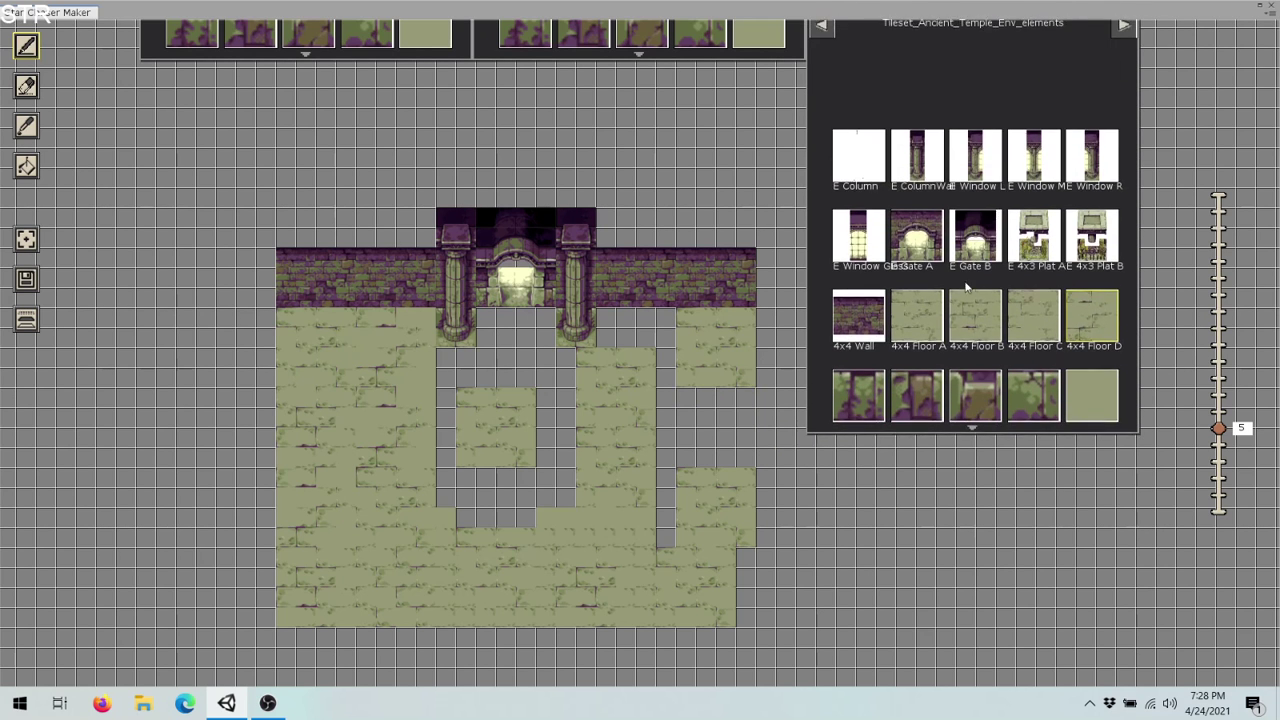
{"action": "left_click", "coordinate": [916, 318]}
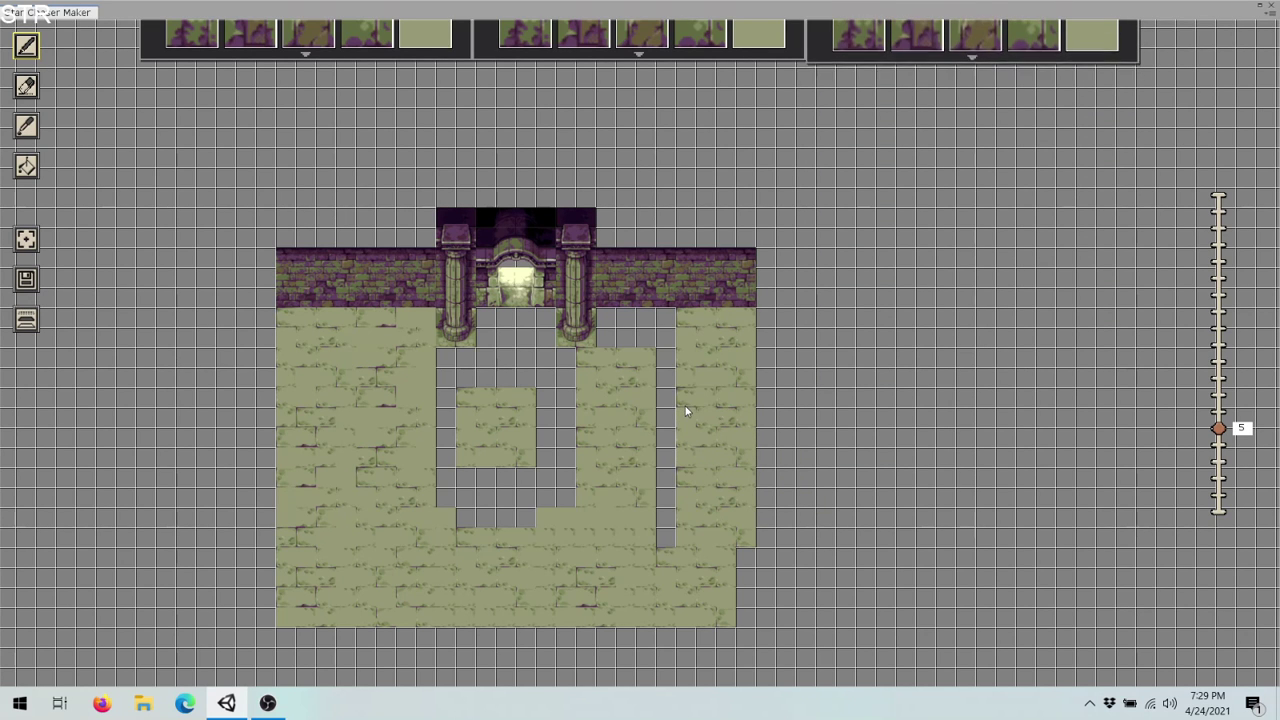
- Draw plain single floor tiles from the Ancient Temple environment elements into the lower-right edge, the narrow right-hand gap and beside the central block
{"action": "mouse_move", "coordinate": [915, 55]}
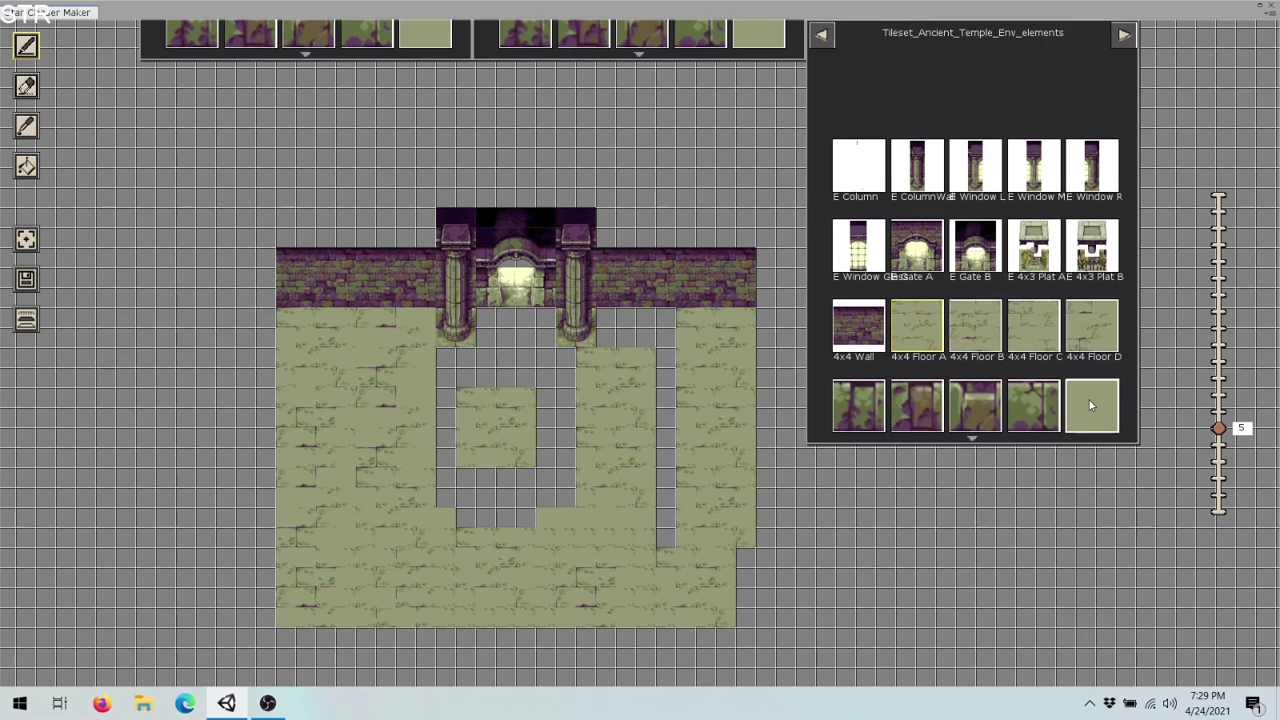
{"action": "left_click", "coordinate": [1091, 405]}
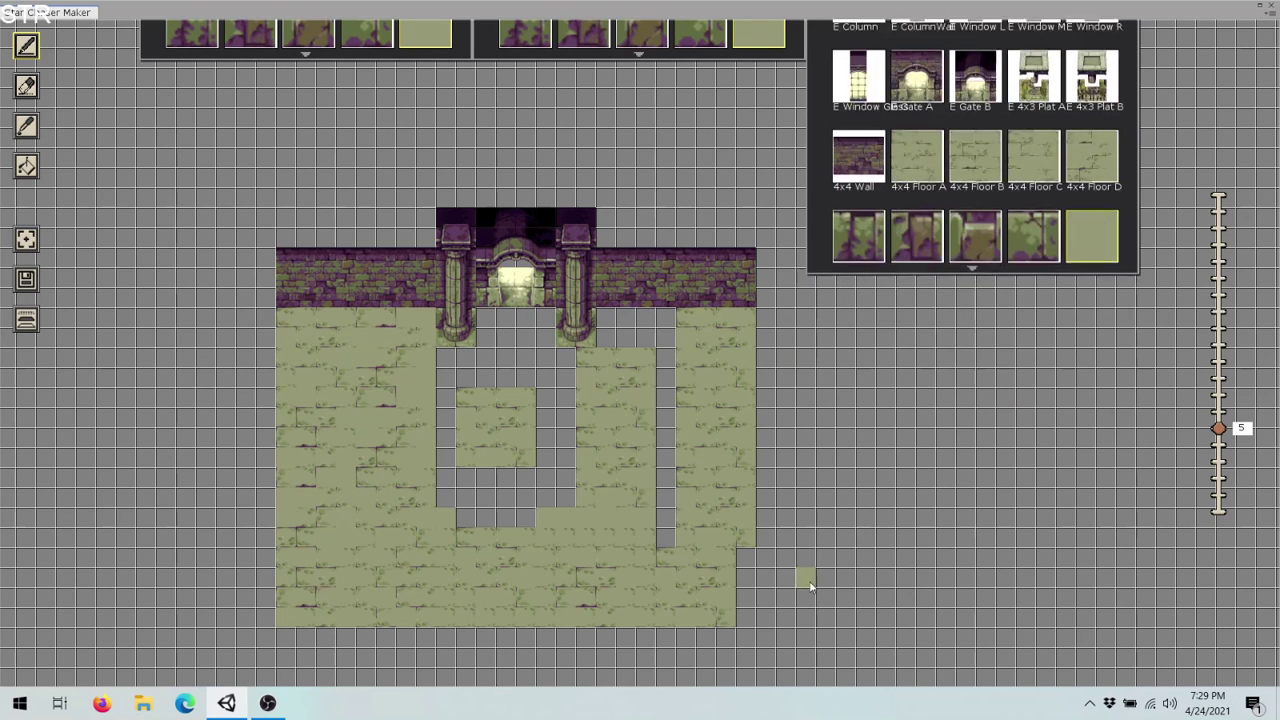
{"action": "left_click", "coordinate": [746, 598]}
{"action": "left_click", "coordinate": [664, 530]}
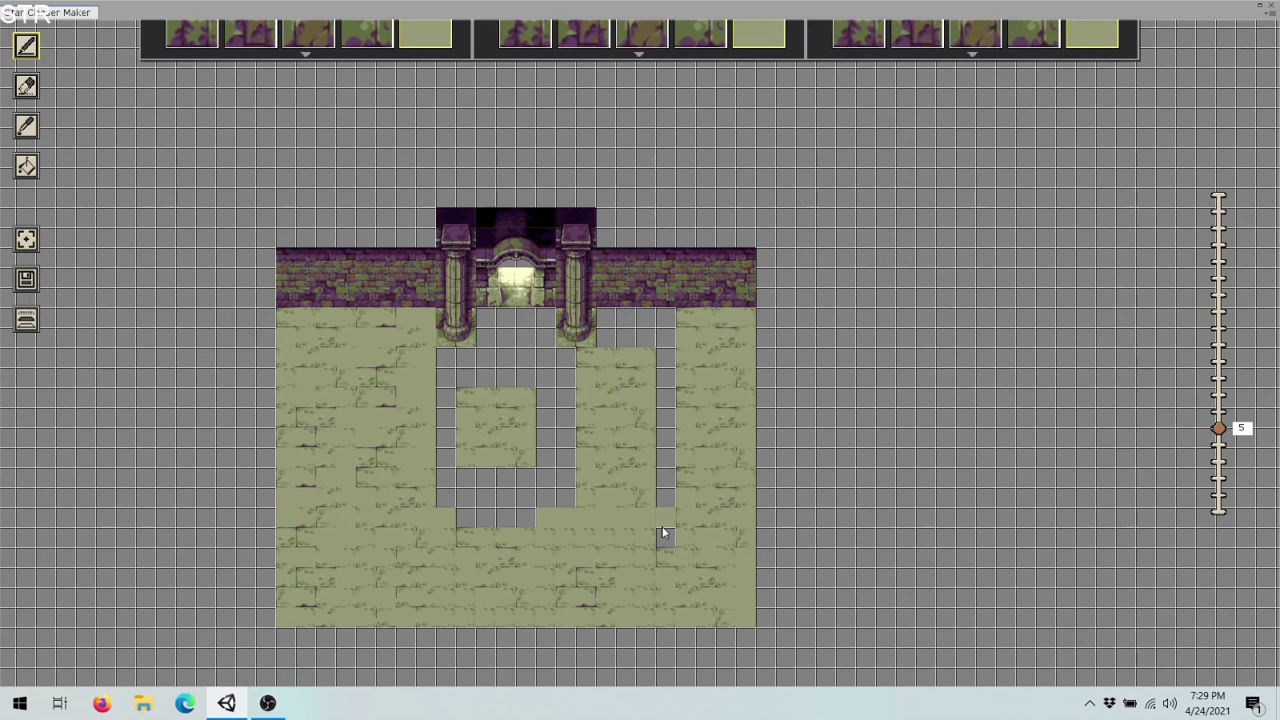
{"action": "left_click", "coordinate": [664, 535]}
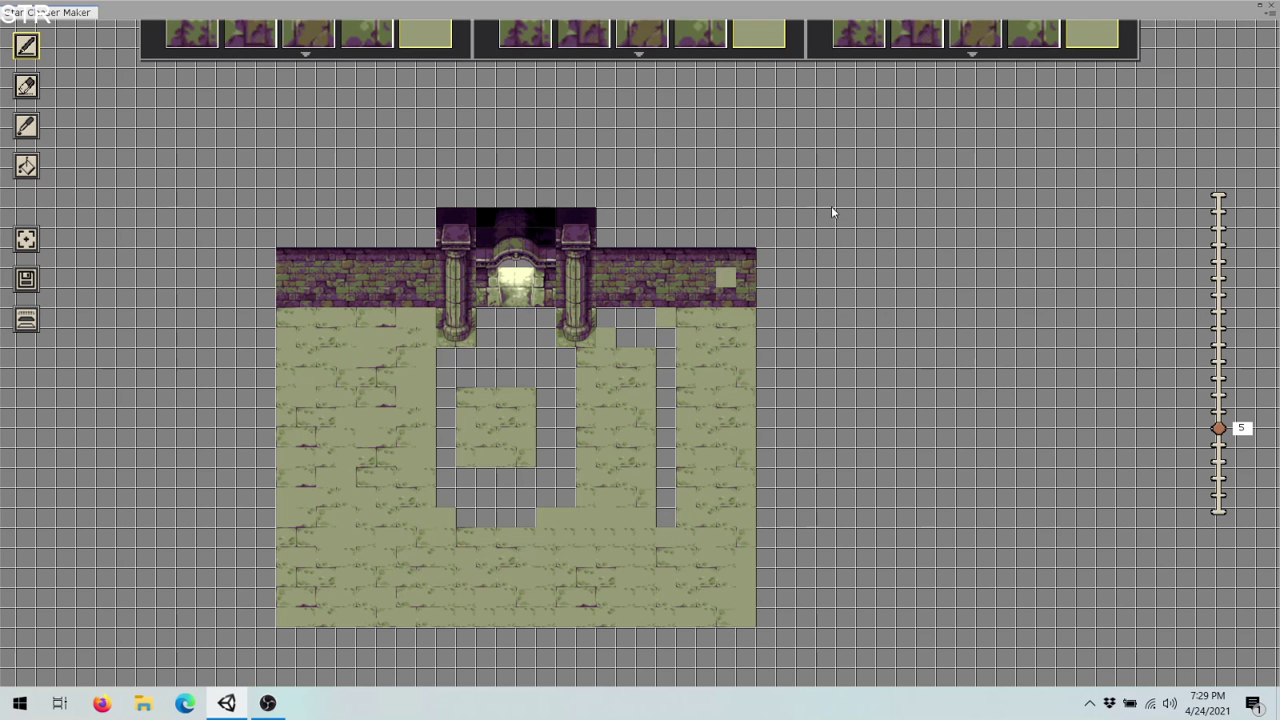
{"action": "mouse_move", "coordinate": [990, 45]}
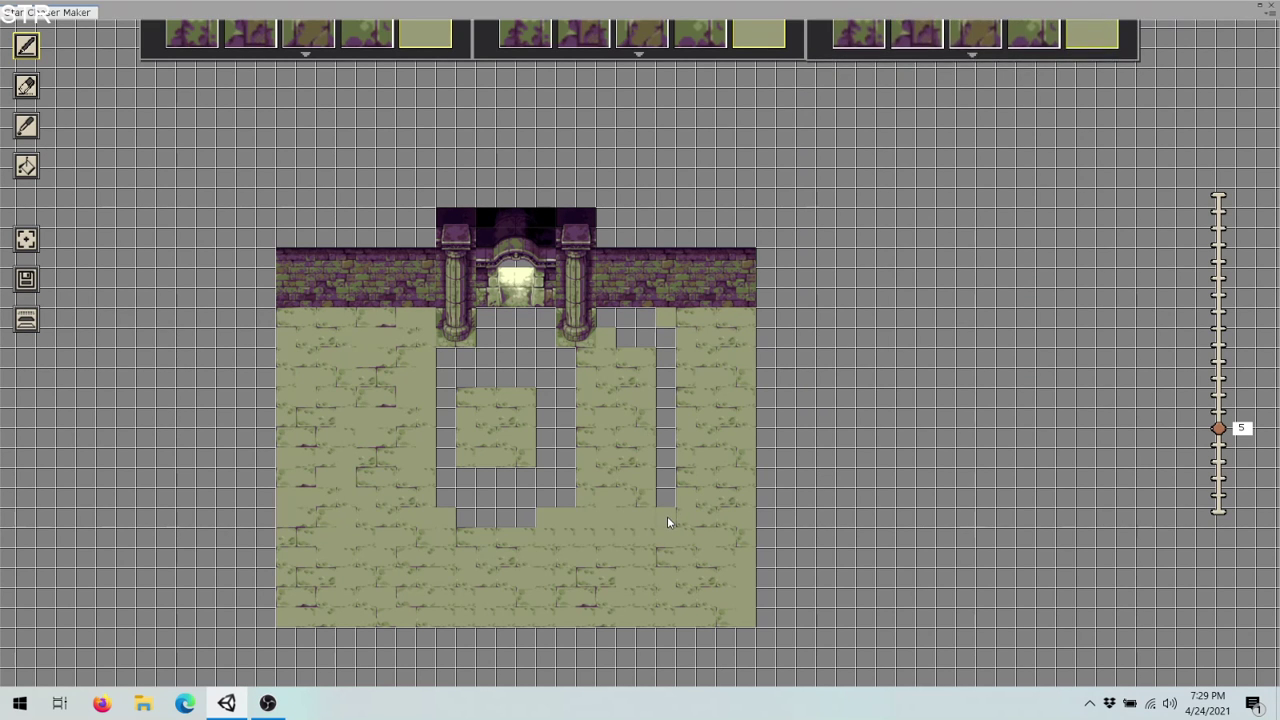
{"action": "left_click_drag", "start_coordinate": [667, 516], "coordinate": [662, 418]}
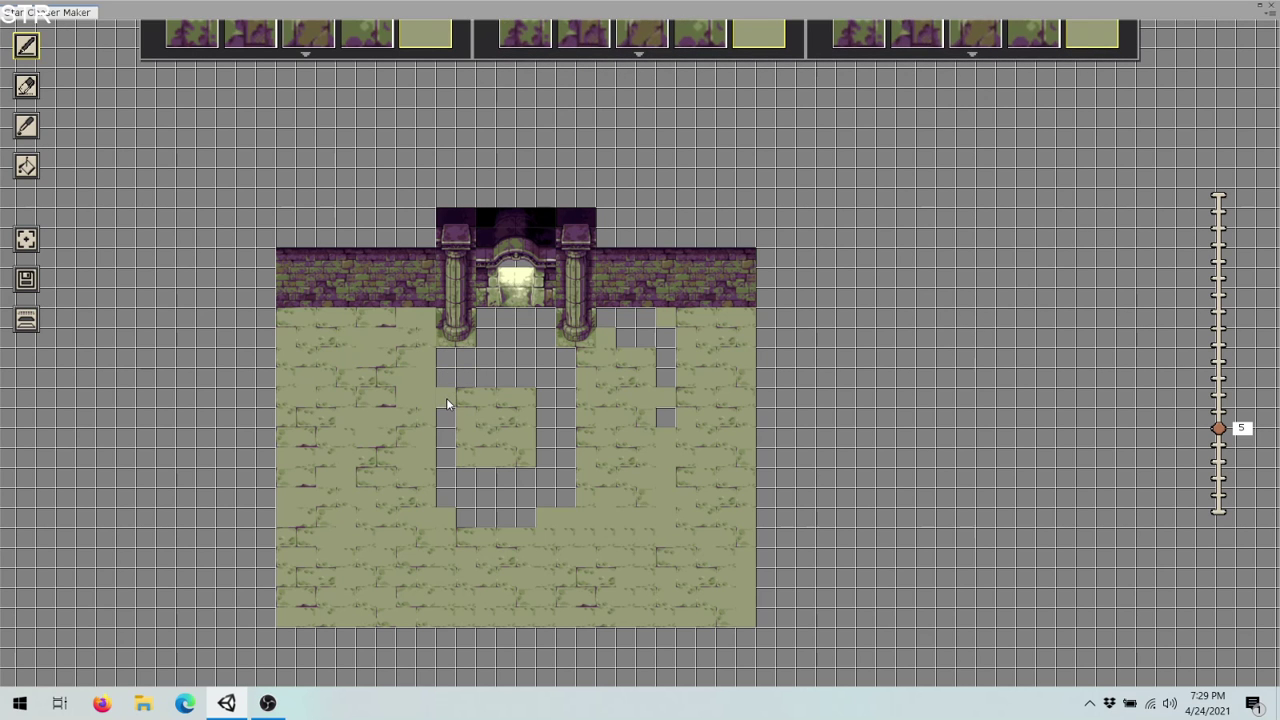
{"action": "left_click", "coordinate": [442, 425]}
- Choose the Ba Floor tile from Tileset_Basic and draw it into the remaining cells of the narrow right-hand gap
{"action": "mouse_move", "coordinate": [1042, 45]}
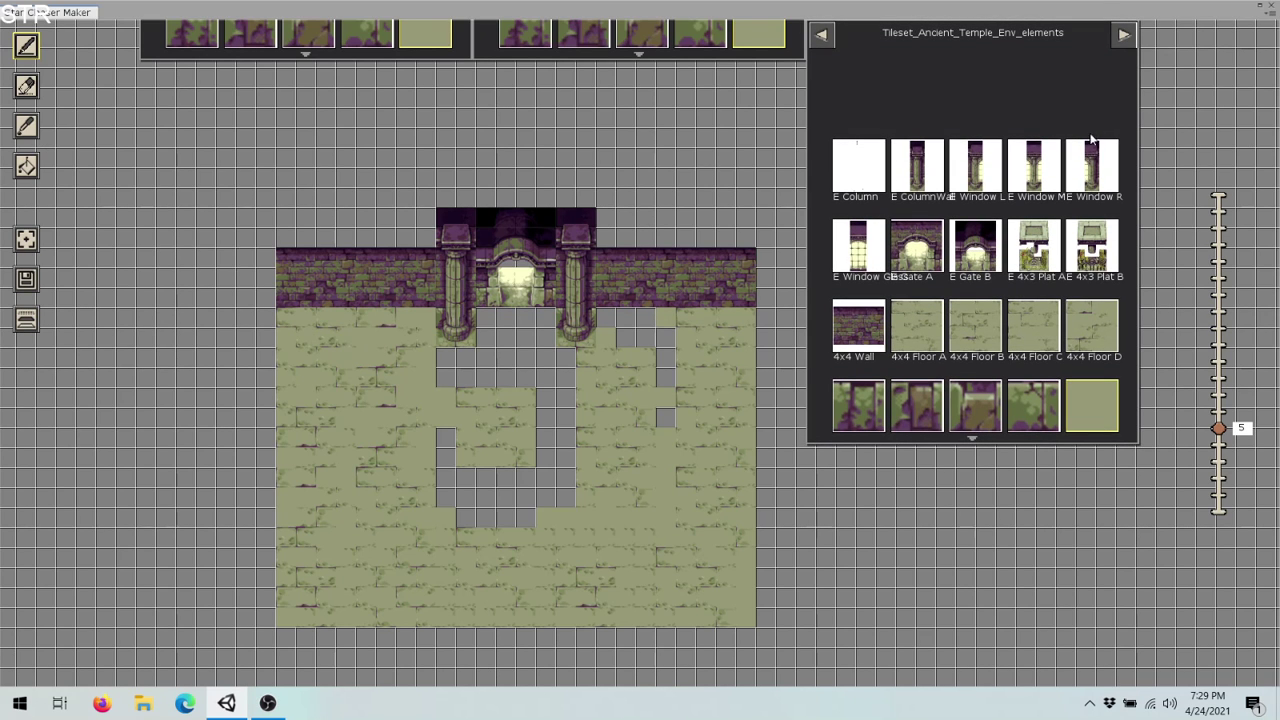
{"action": "left_click", "coordinate": [1124, 36]}
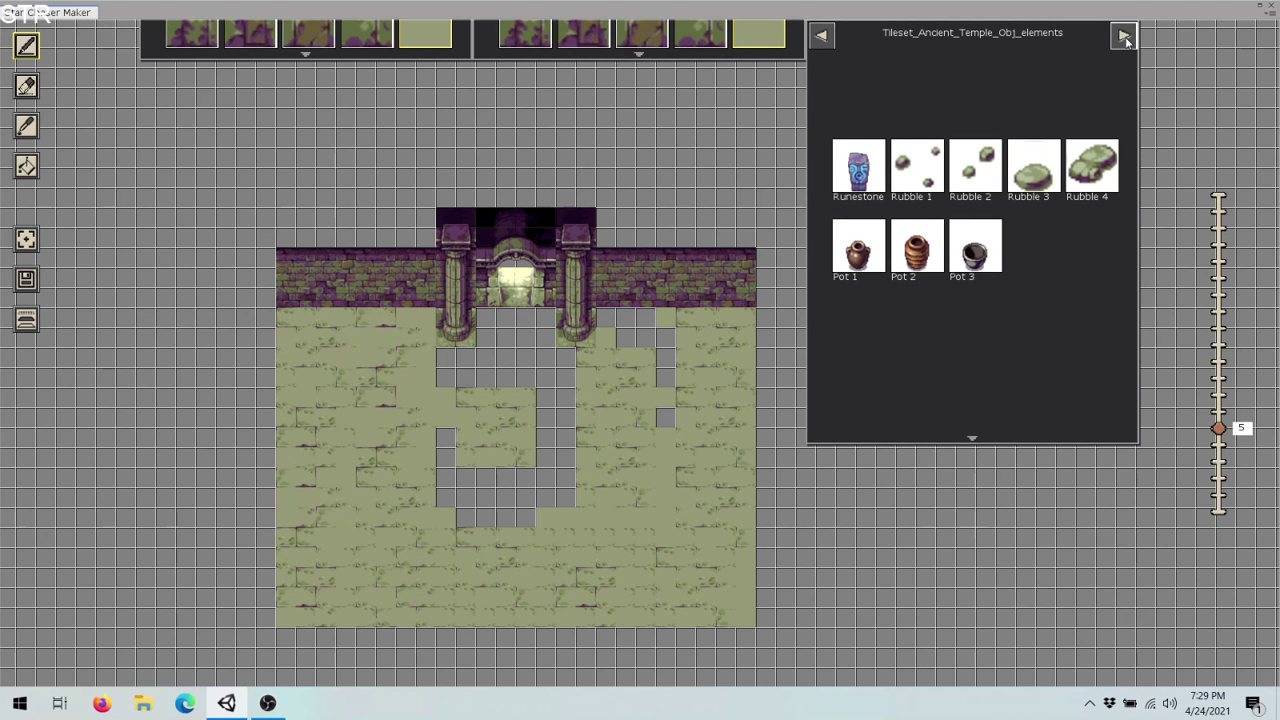
{"action": "left_click", "coordinate": [1125, 37]}
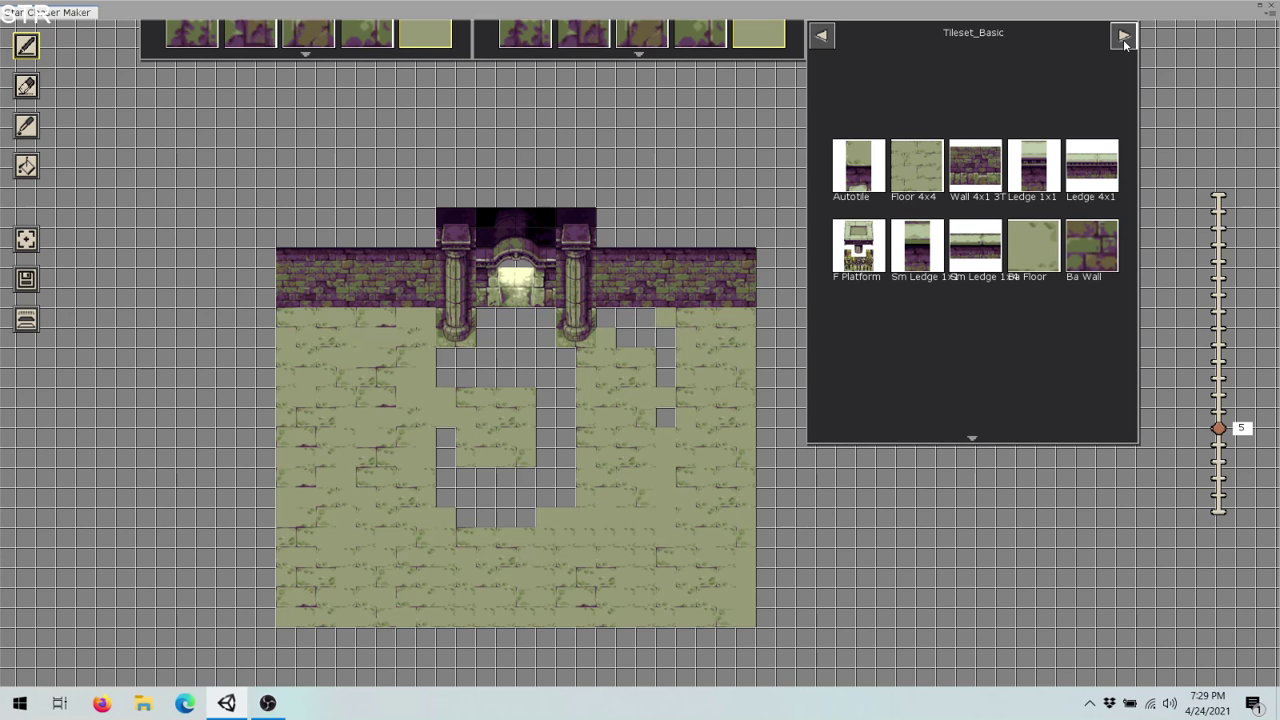
{"action": "left_click", "coordinate": [1031, 246]}
{"action": "left_click", "coordinate": [664, 416]}
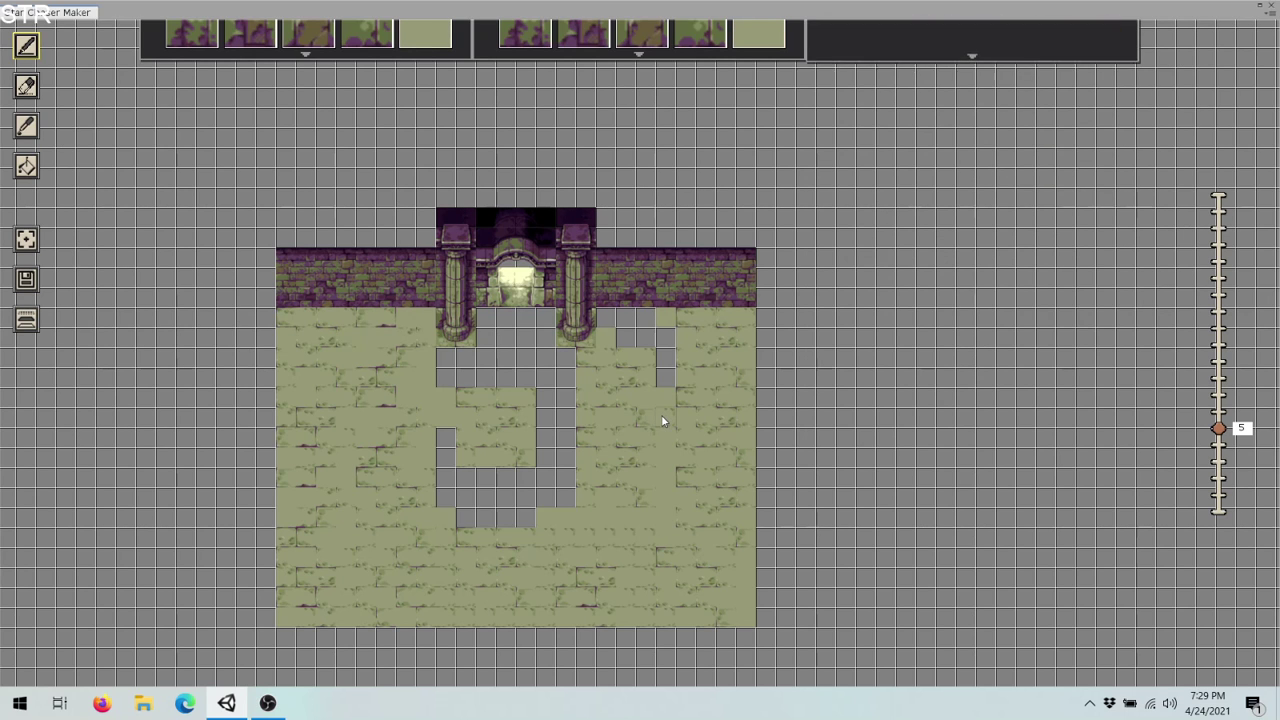
{"action": "left_click", "coordinate": [666, 363]}
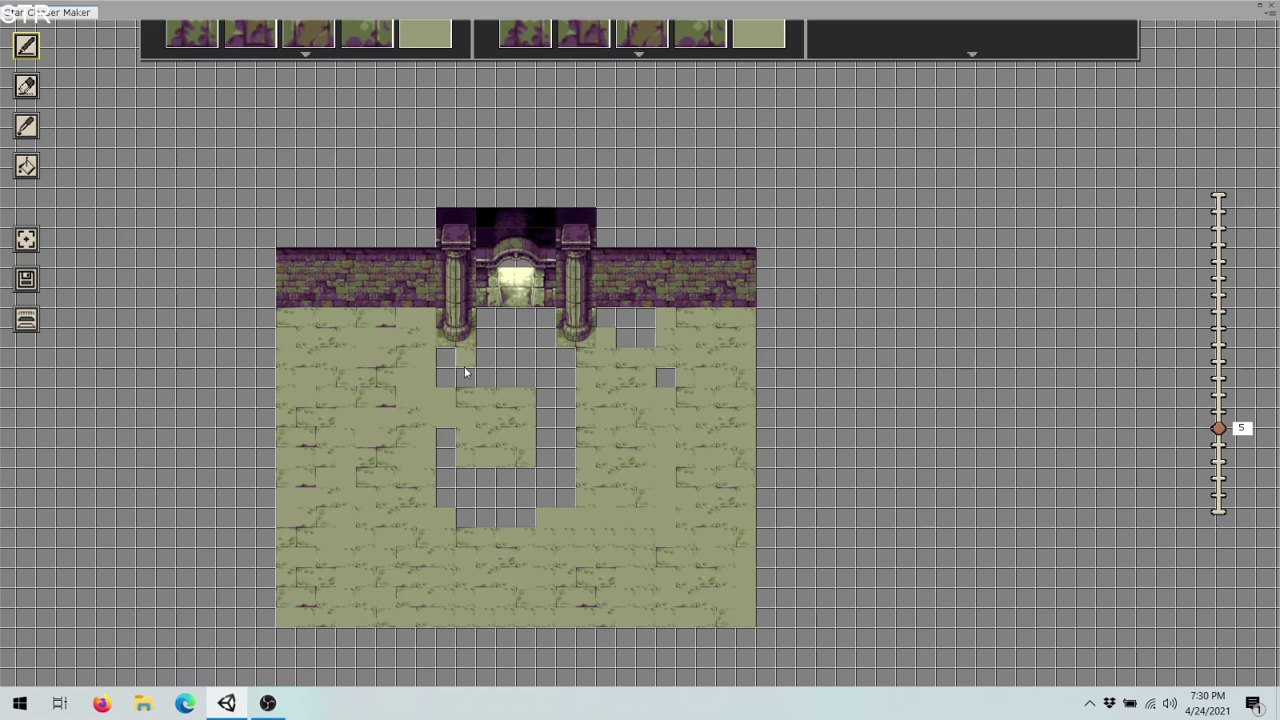
- Draw Ba Floor tiles in the area below the gate and columns and in the small holes on either side
{"action": "left_click", "coordinate": [494, 324]}
{"action": "left_click_drag", "start_coordinate": [521, 343], "coordinate": [488, 345]}
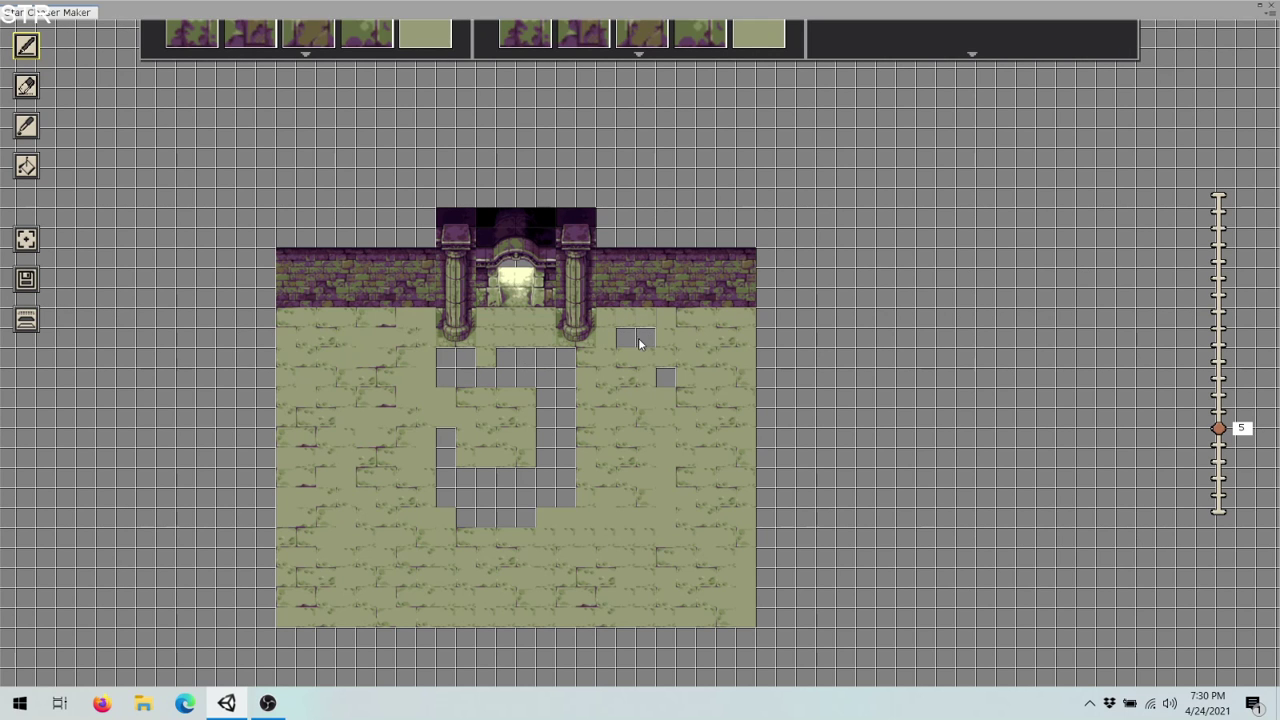
{"action": "left_click", "coordinate": [663, 377]}
{"action": "left_click", "coordinate": [488, 379]}
{"action": "left_click", "coordinate": [547, 363]}
{"action": "left_click", "coordinate": [528, 367]}
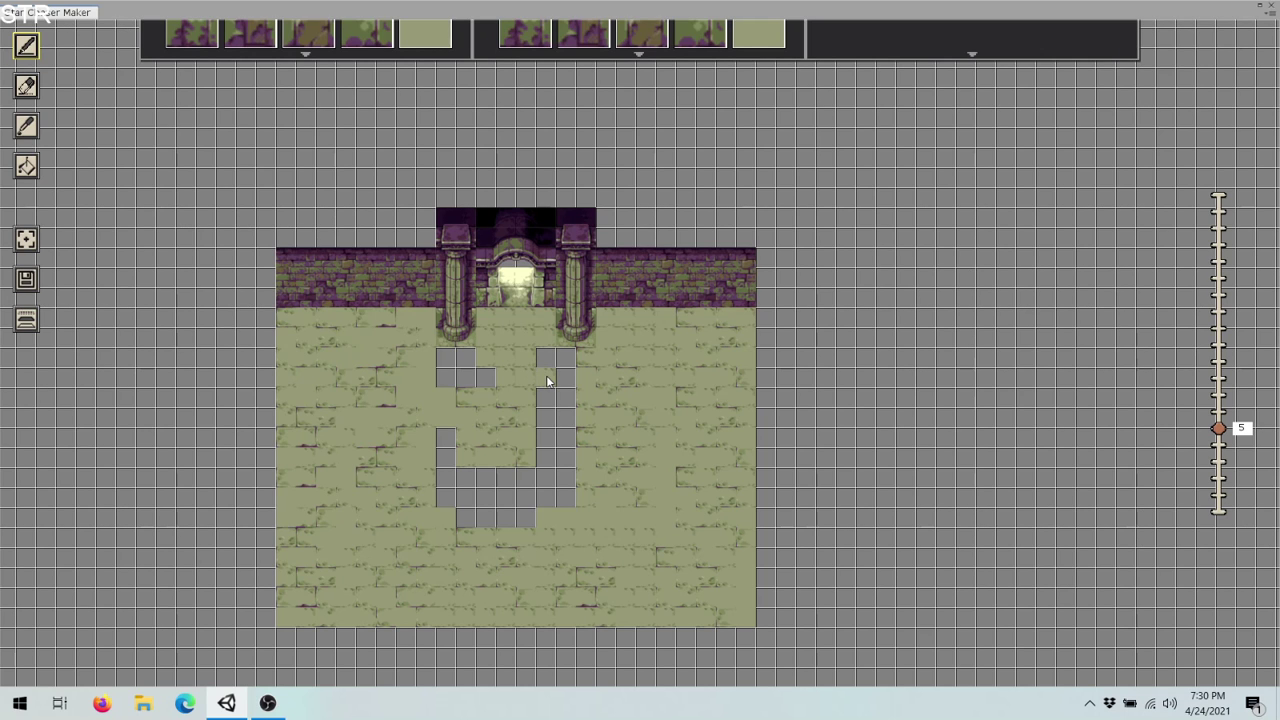
{"action": "left_click", "coordinate": [568, 364]}
{"action": "left_click", "coordinate": [566, 390]}
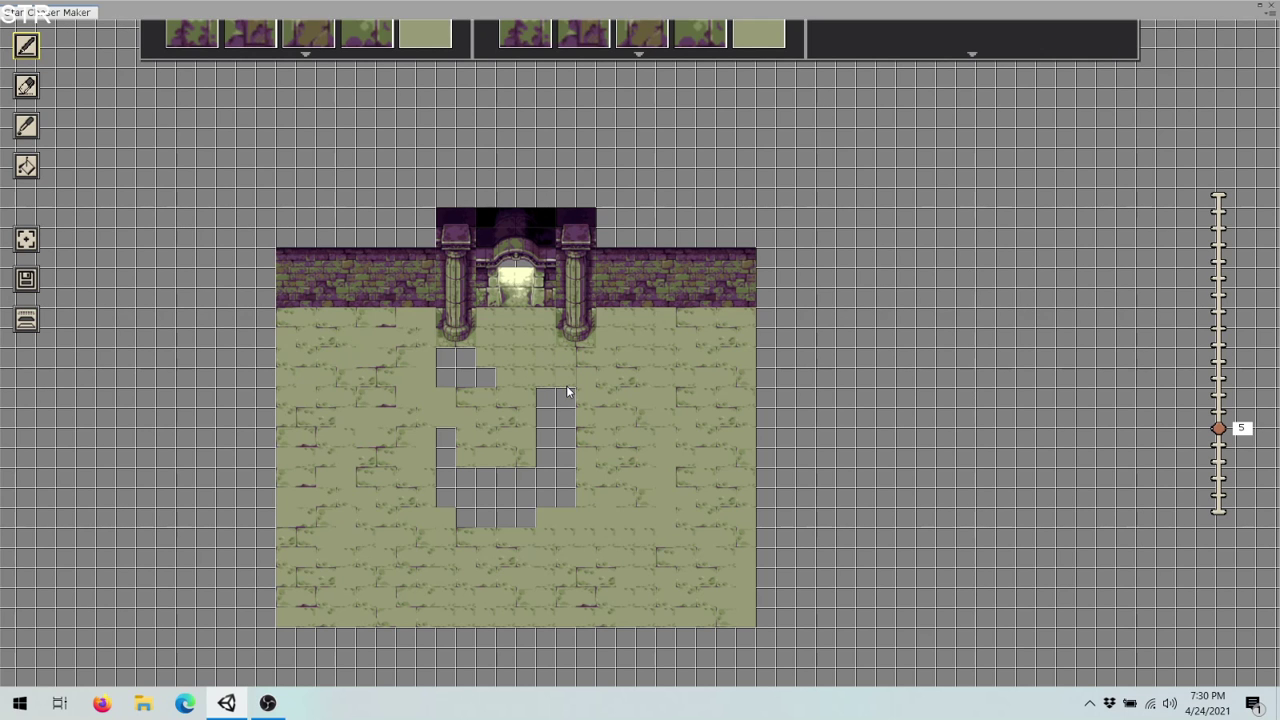
{"action": "left_click", "coordinate": [447, 360]}
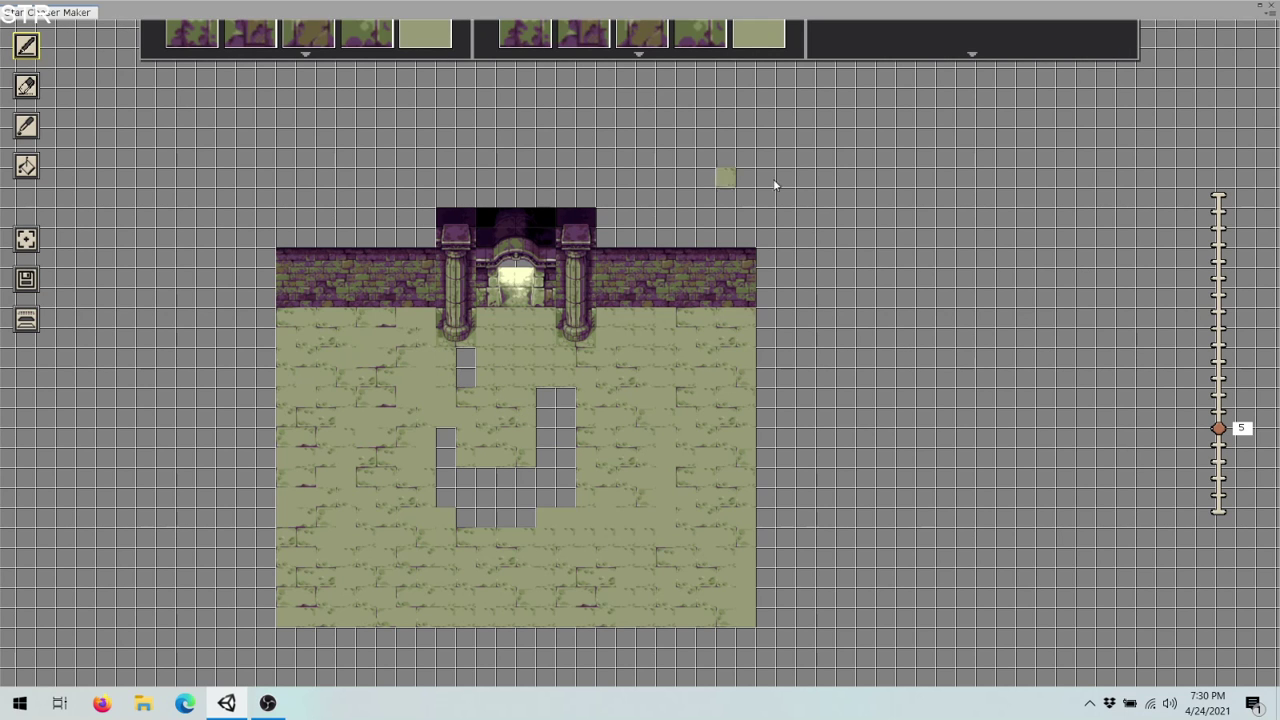
- Fill the large hole around the central floor block with Ba Floor using the fill tool
{"action": "left_click", "coordinate": [971, 53]}
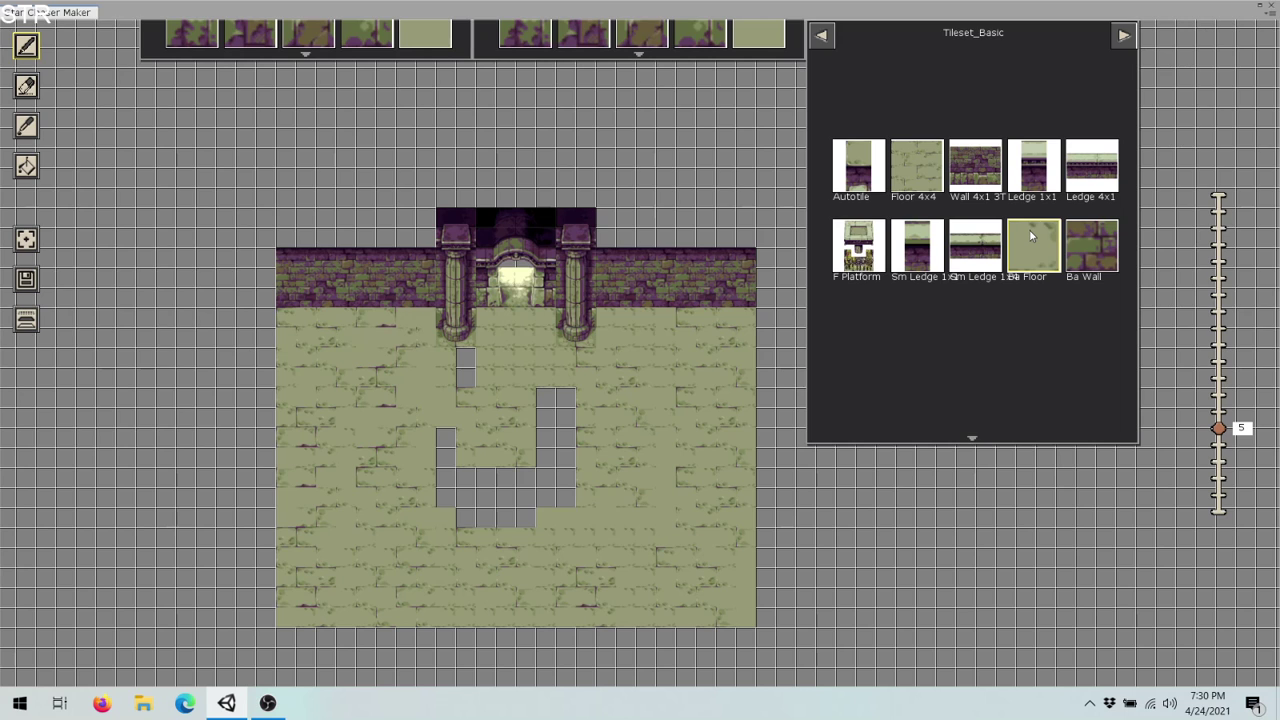
{"action": "left_click", "coordinate": [1029, 229]}
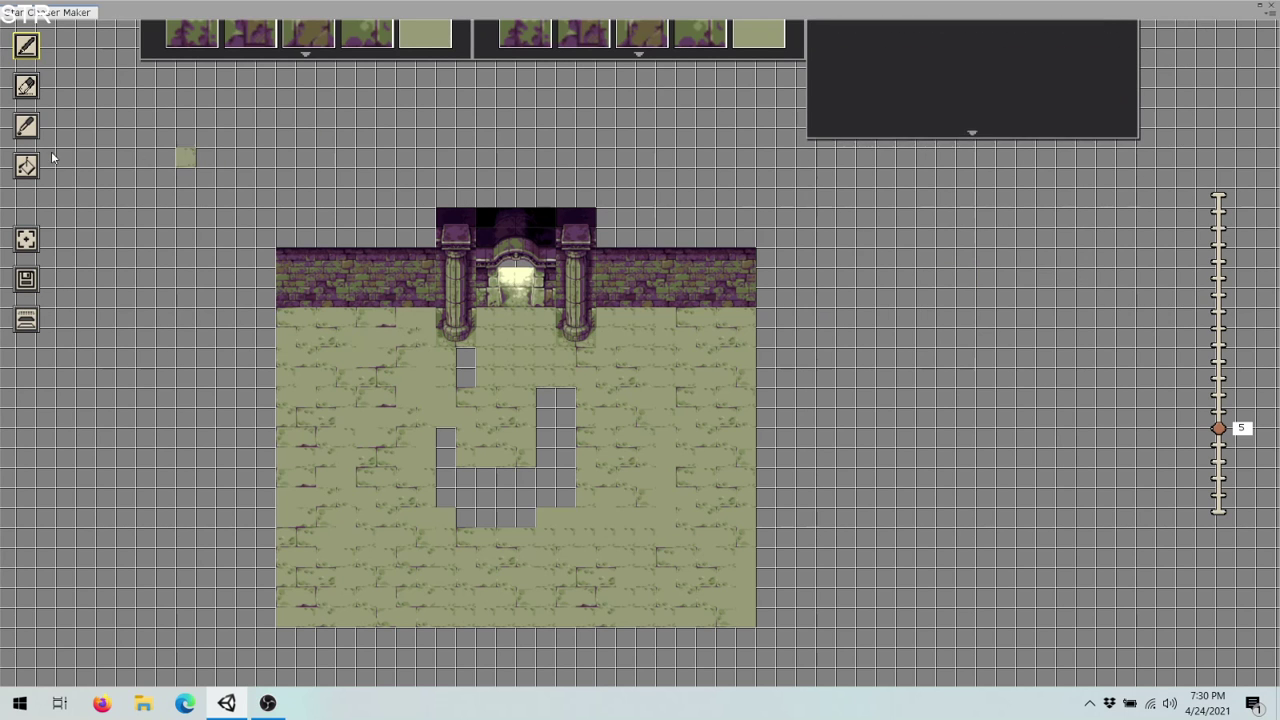
{"action": "left_click", "coordinate": [26, 166]}
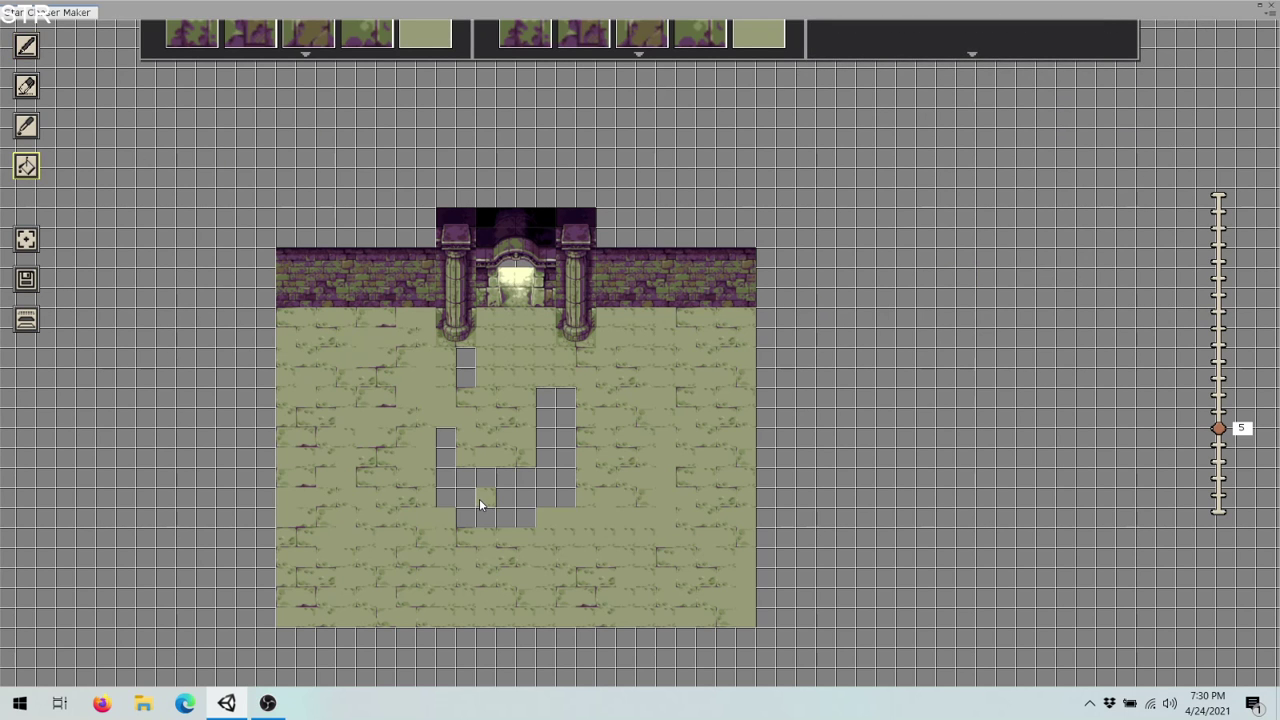
{"action": "left_click", "coordinate": [479, 498]}
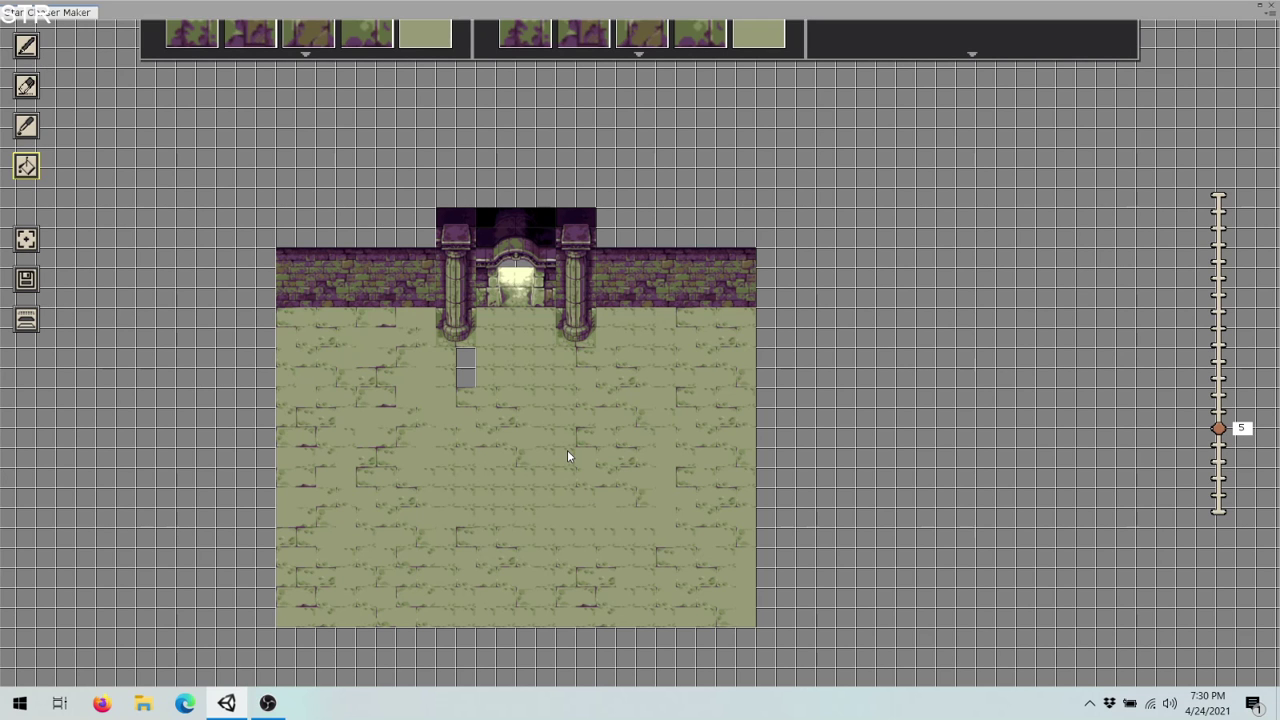
- Switch back to the Ancient Temple environment elements and fill the two-cell hole below the left column with the fill tool
{"action": "mouse_move", "coordinate": [970, 50]}
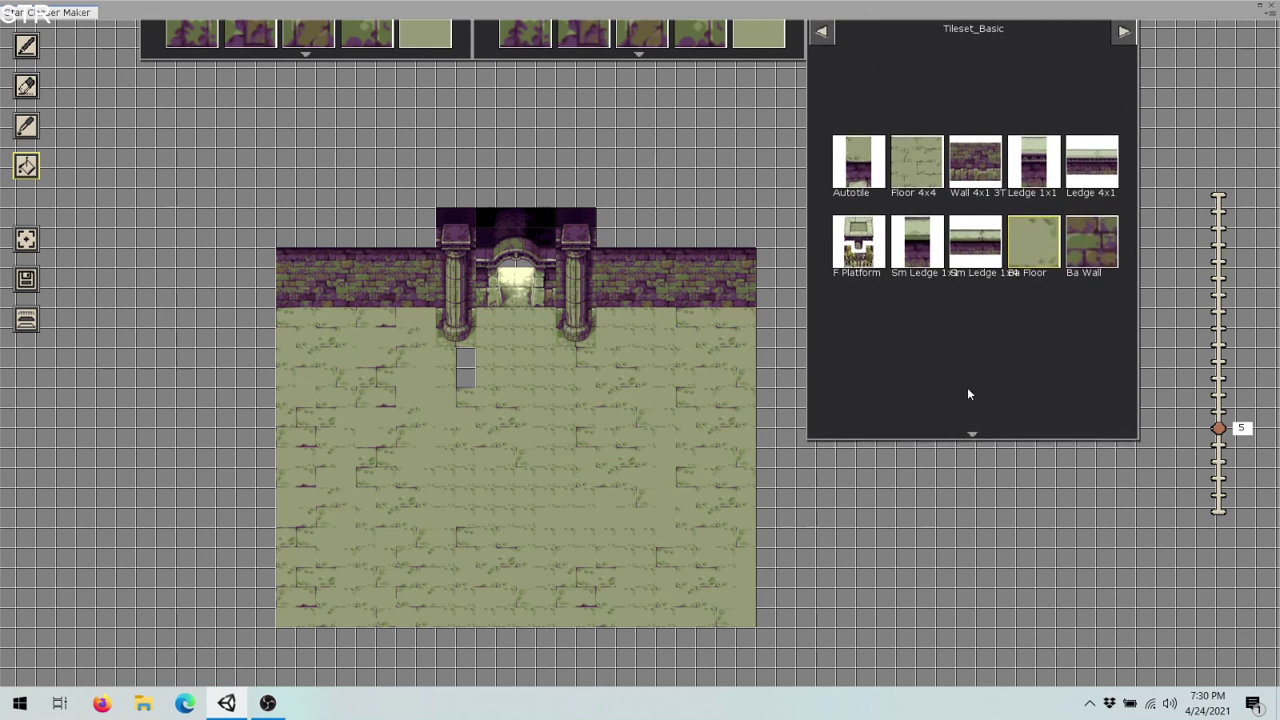
{"action": "left_click", "coordinate": [822, 44]}
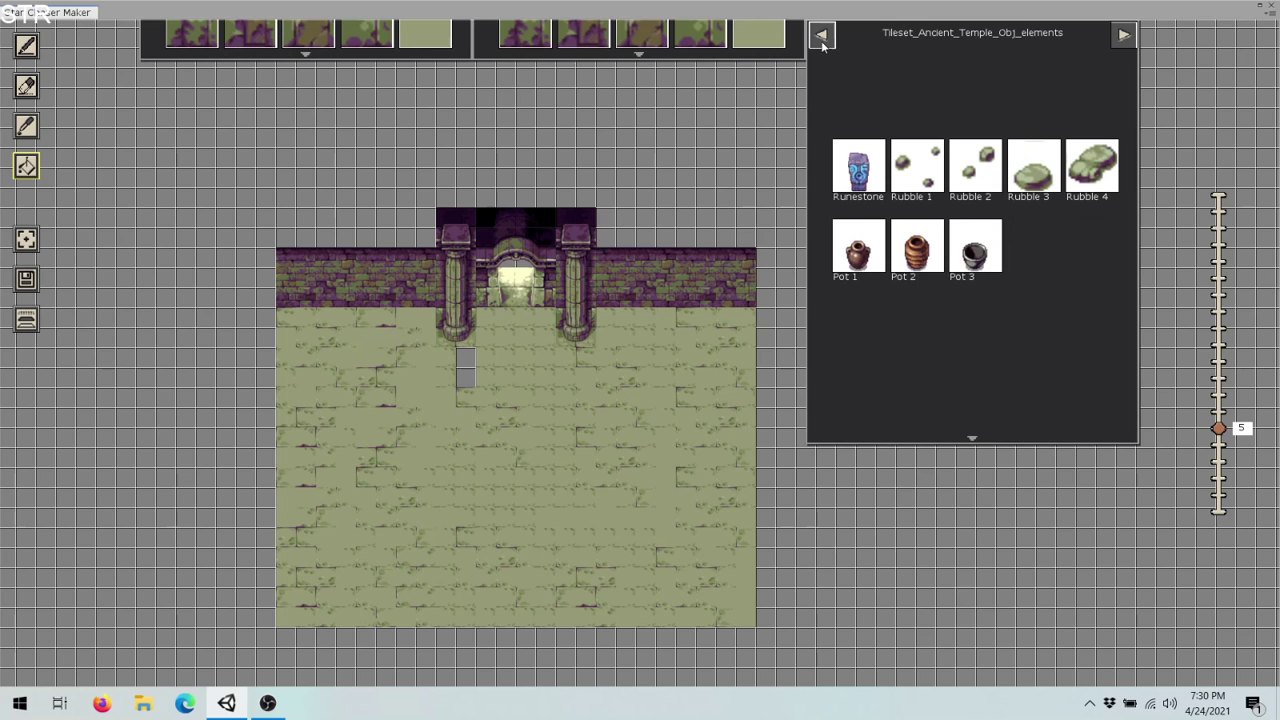
{"action": "left_click", "coordinate": [822, 44]}
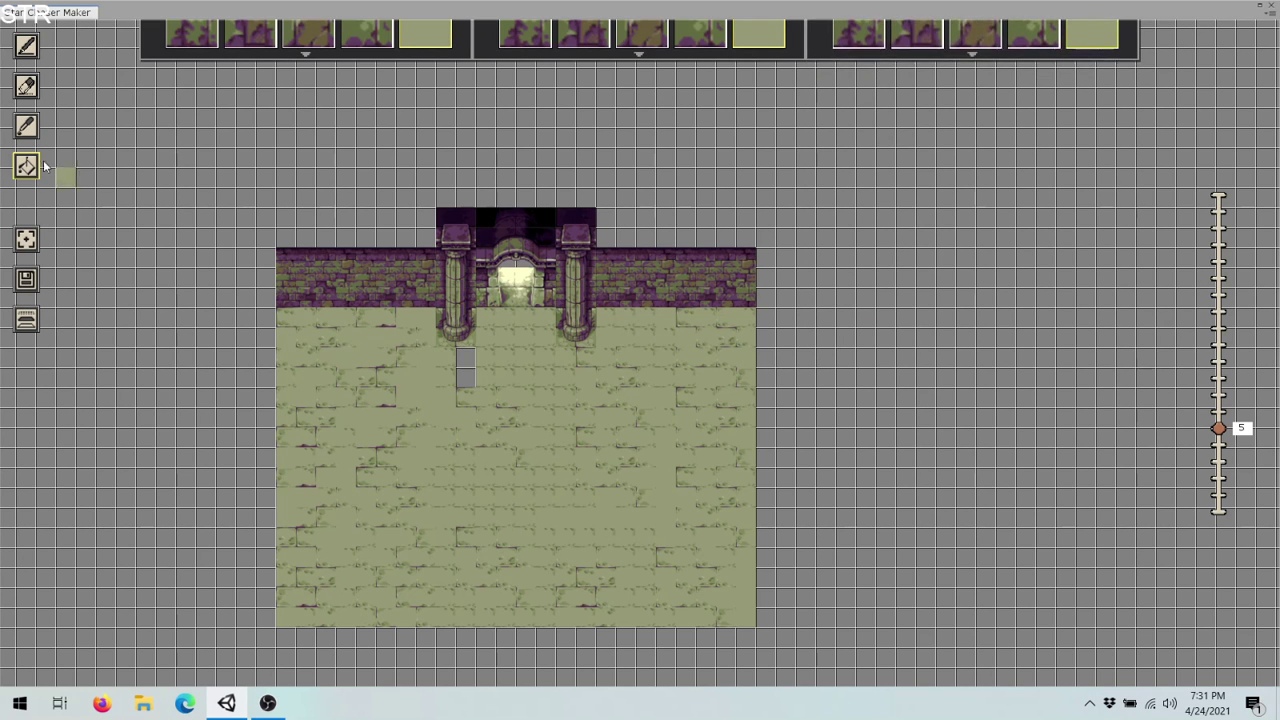
{"action": "left_click", "coordinate": [33, 166]}
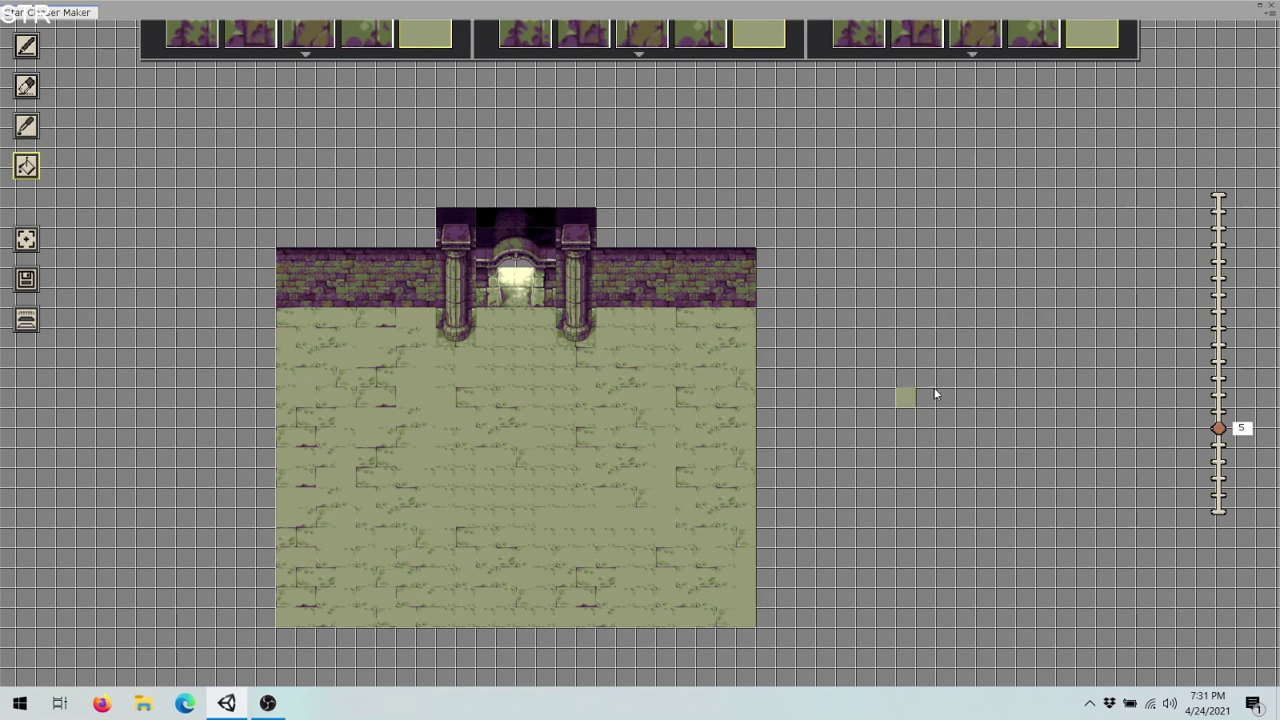
- Choose Rubble 3 from the Ancient Temple object elements and draw it on the floor below the right-hand wall
{"action": "mouse_move", "coordinate": [1014, 51]}
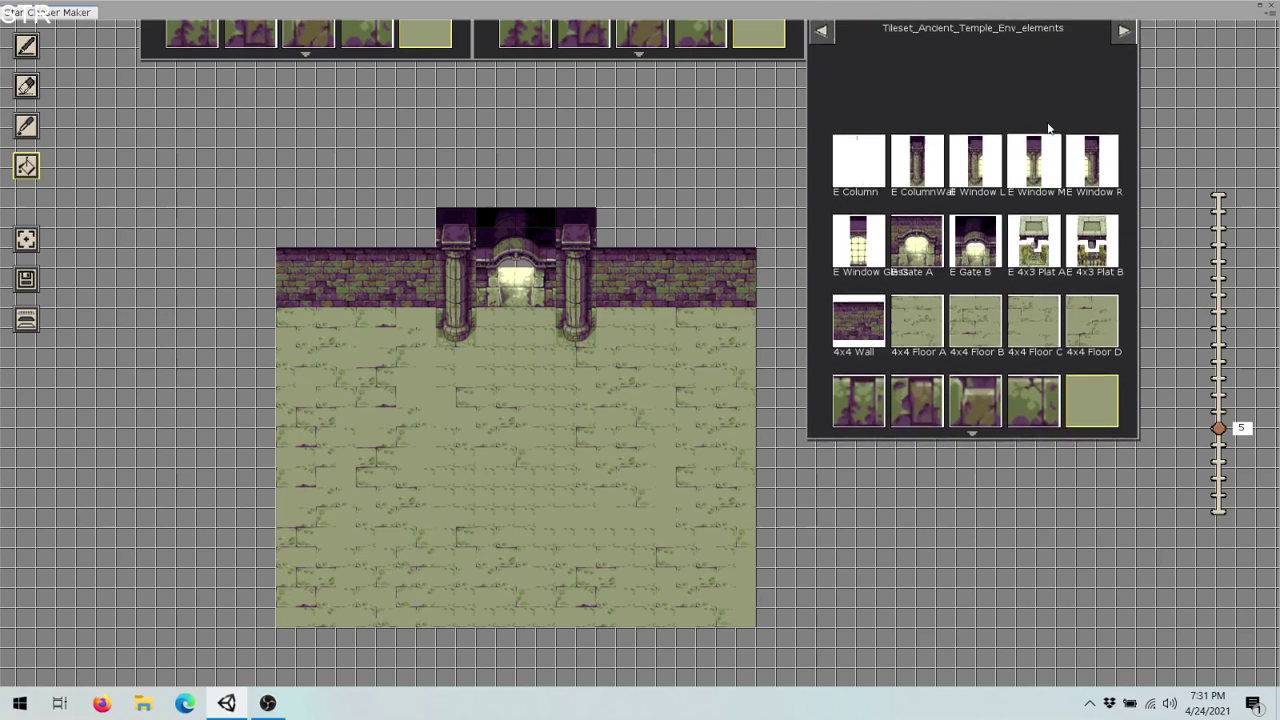
{"action": "left_click", "coordinate": [1123, 37]}
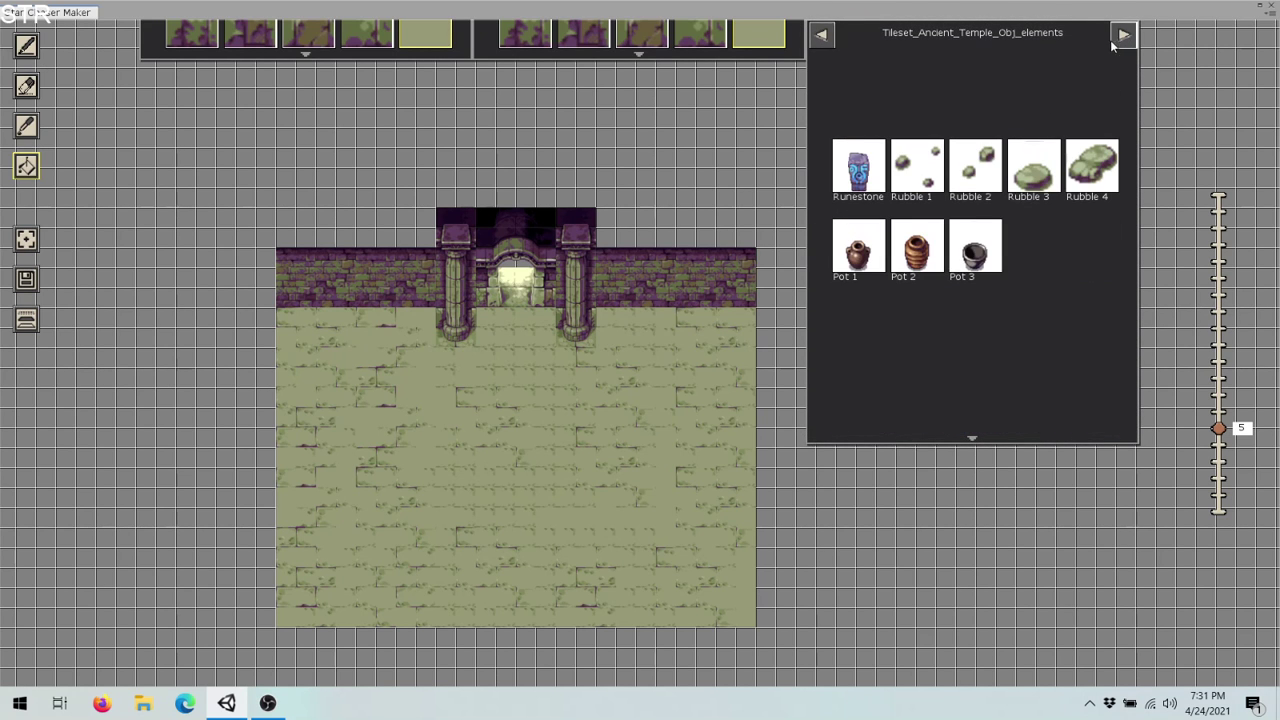
{"action": "left_click", "coordinate": [1035, 185]}
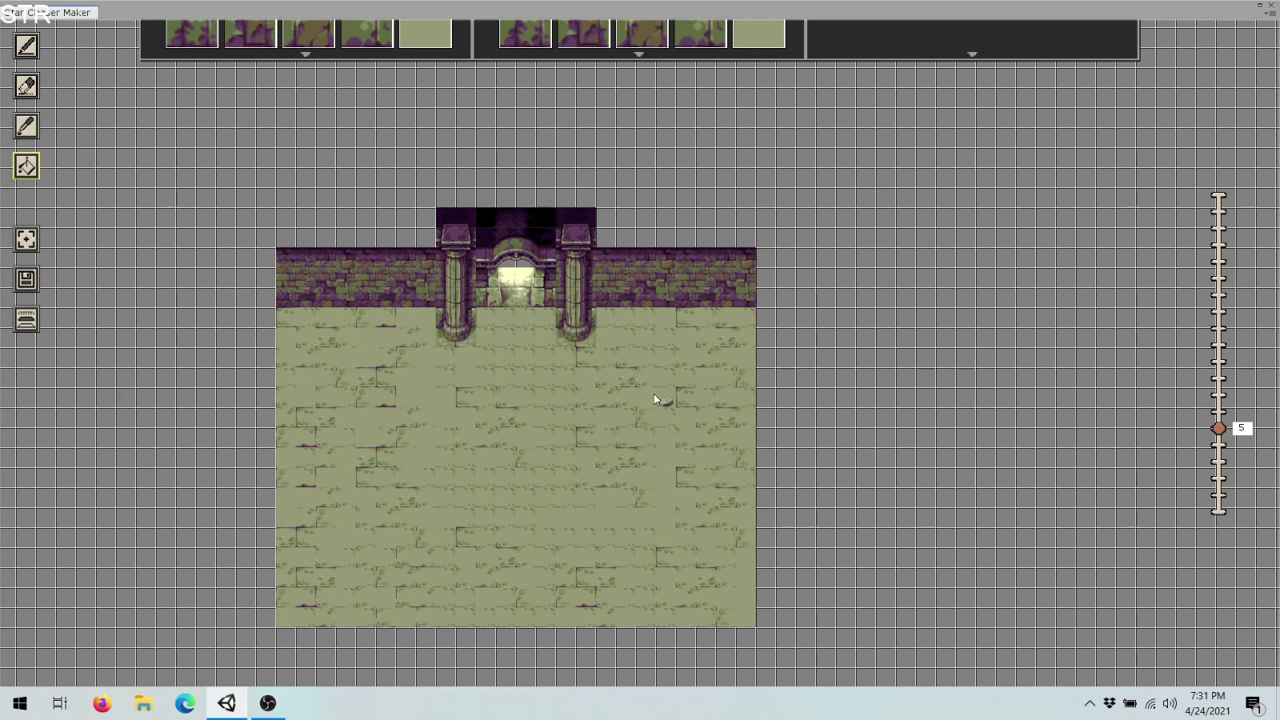
{"action": "left_click", "coordinate": [26, 45]}
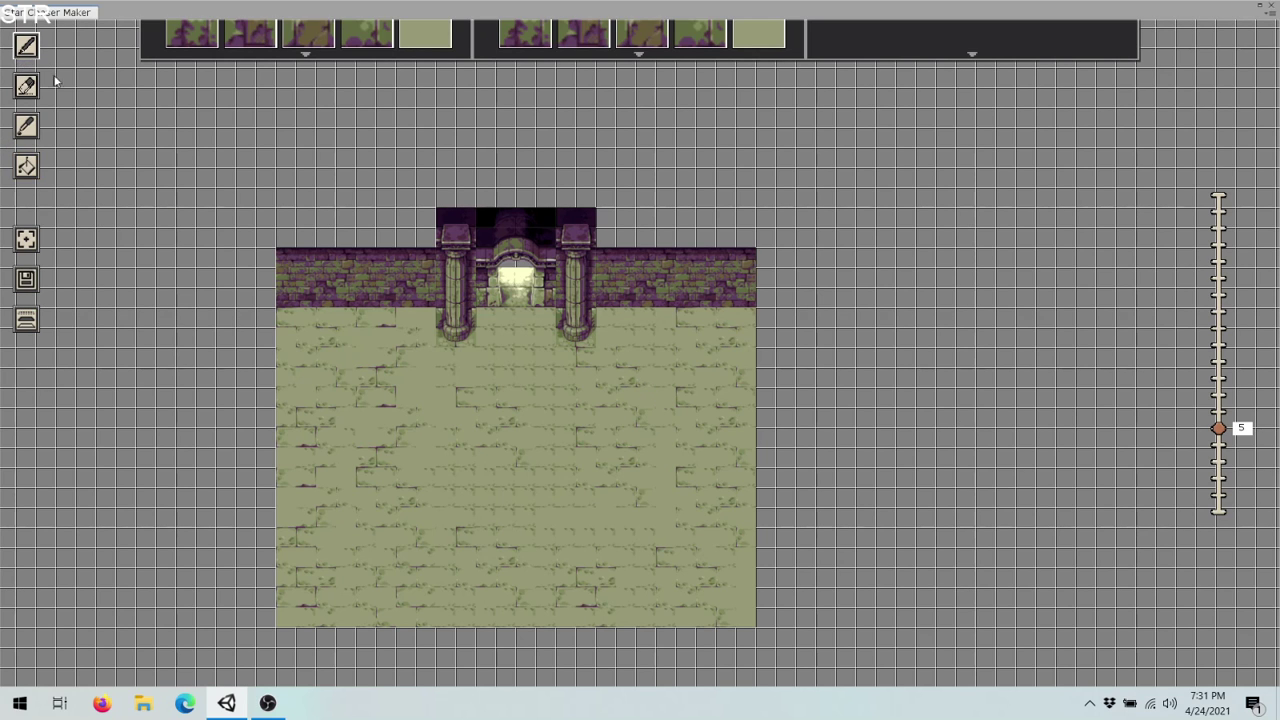
{"action": "left_click", "coordinate": [630, 380]}
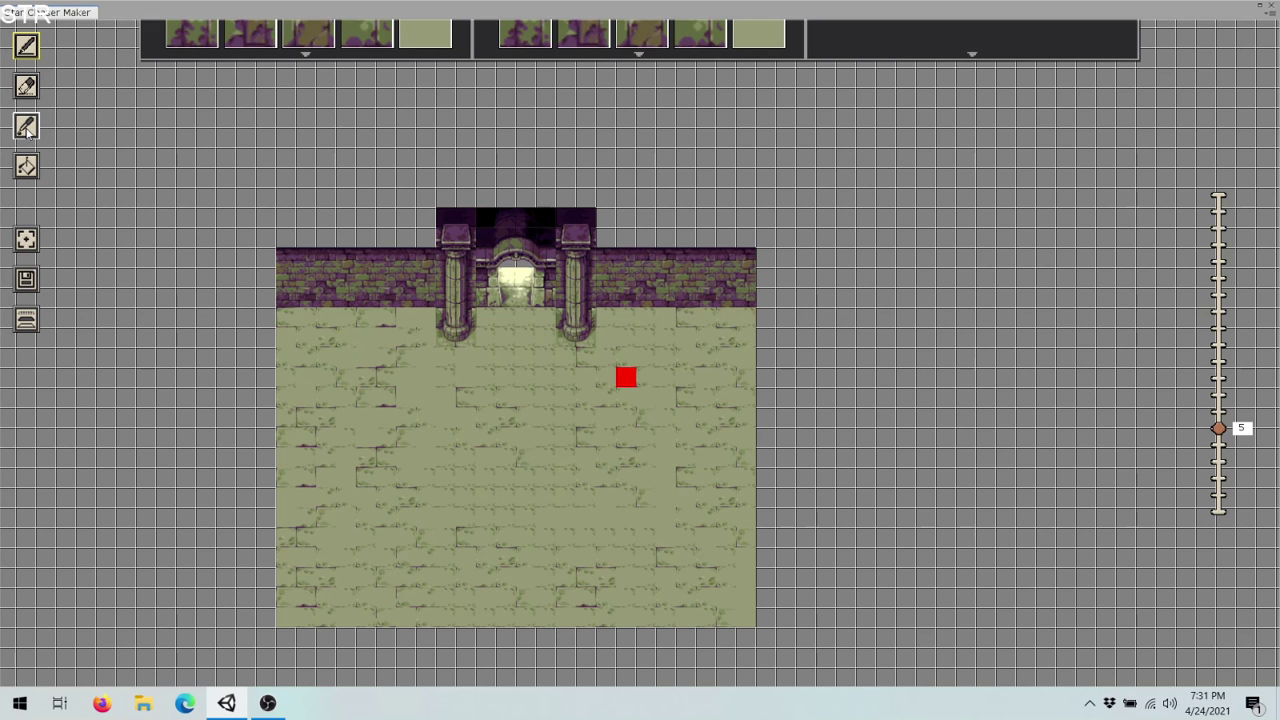
- Erase the Rubble 3 object and the 4x4 floor block beneath it, below the right-hand wall
{"action": "left_click", "coordinate": [26, 86]}
{"action": "left_click", "coordinate": [628, 380]}
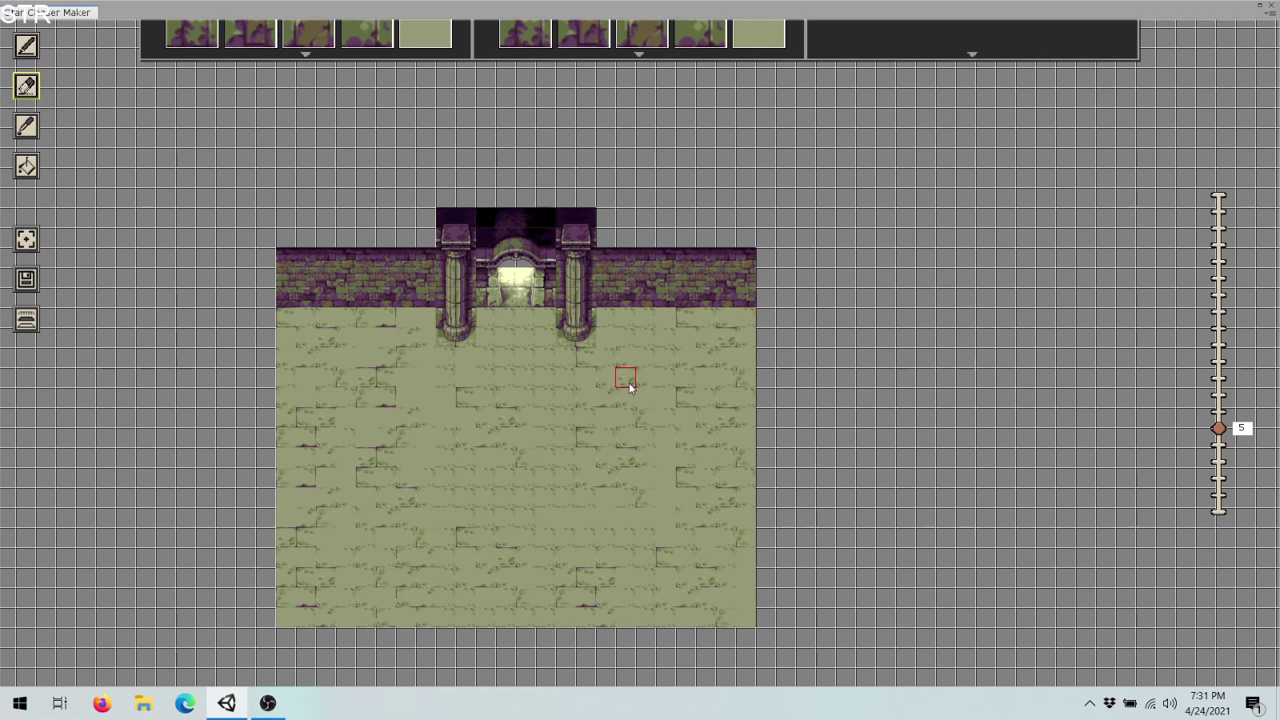
{"action": "left_click", "coordinate": [624, 380]}
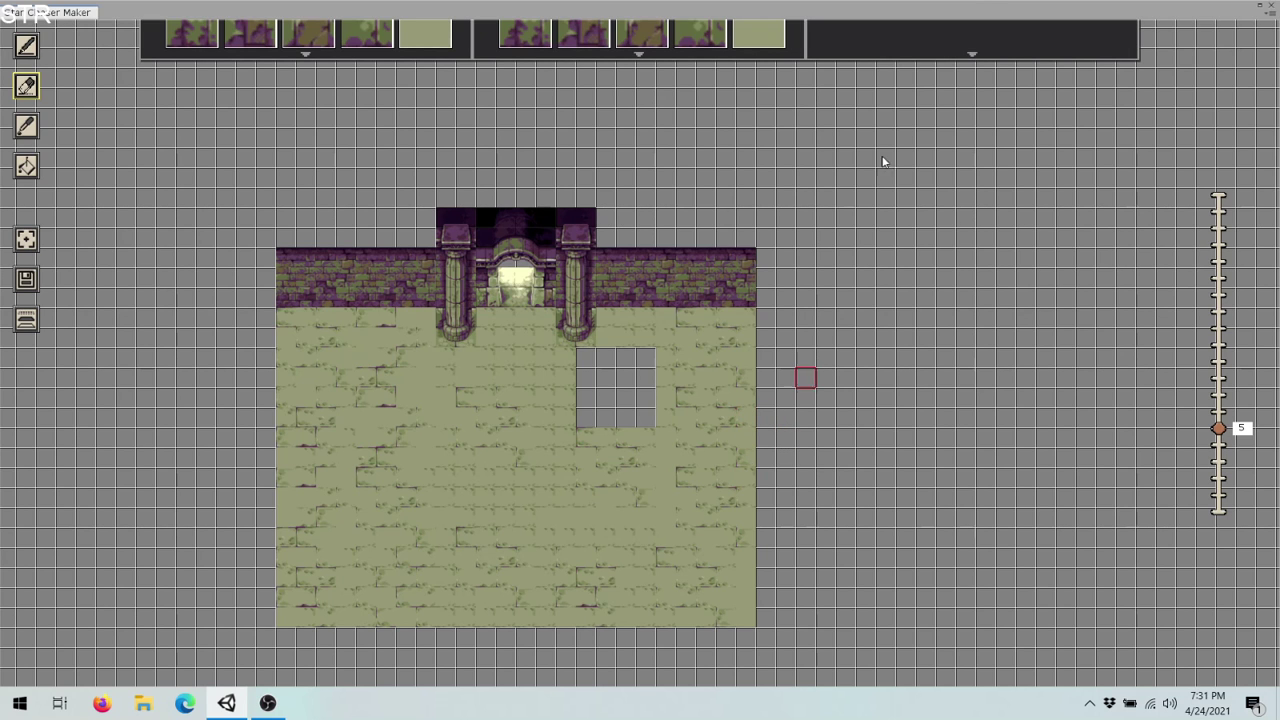
- Switch back to the Ancient Temple environment elements and redraw 4x4 Floor B in the erased square hole
{"action": "mouse_move", "coordinate": [953, 40]}
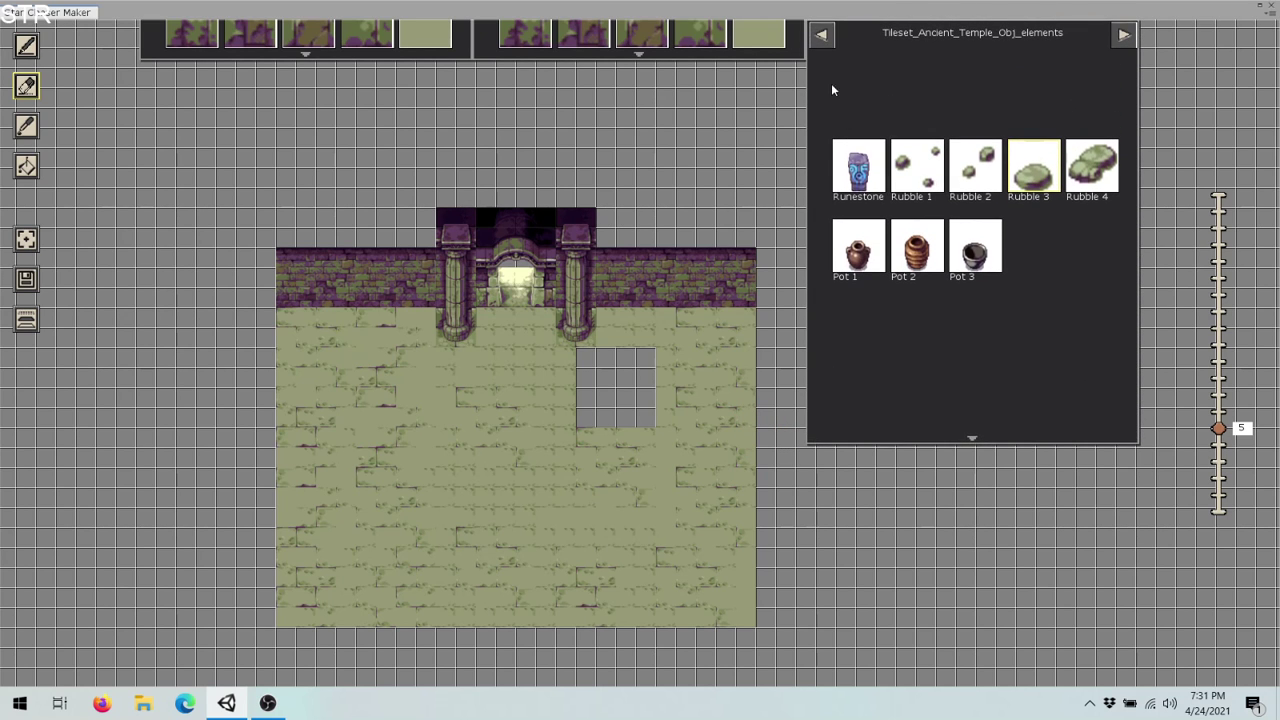
{"action": "left_click", "coordinate": [822, 37]}
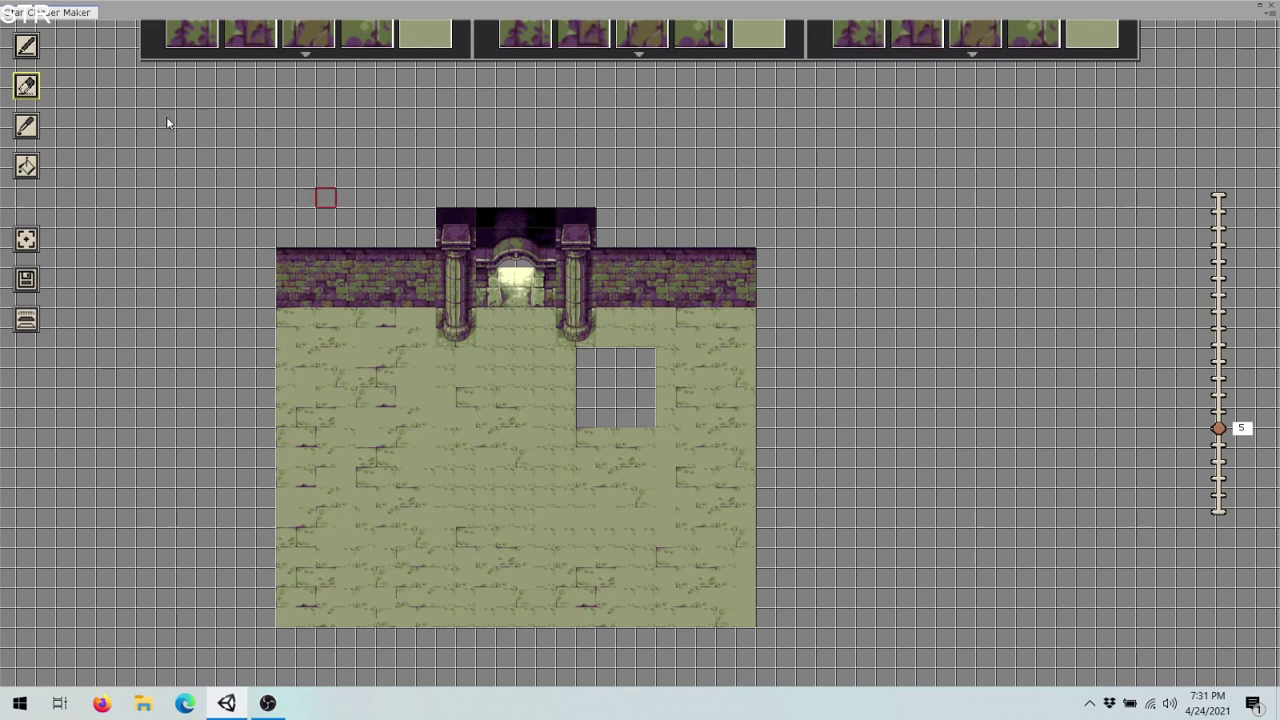
{"action": "left_click", "coordinate": [27, 46]}
{"action": "left_click", "coordinate": [594, 343]}
{"action": "left_click", "coordinate": [594, 363]}
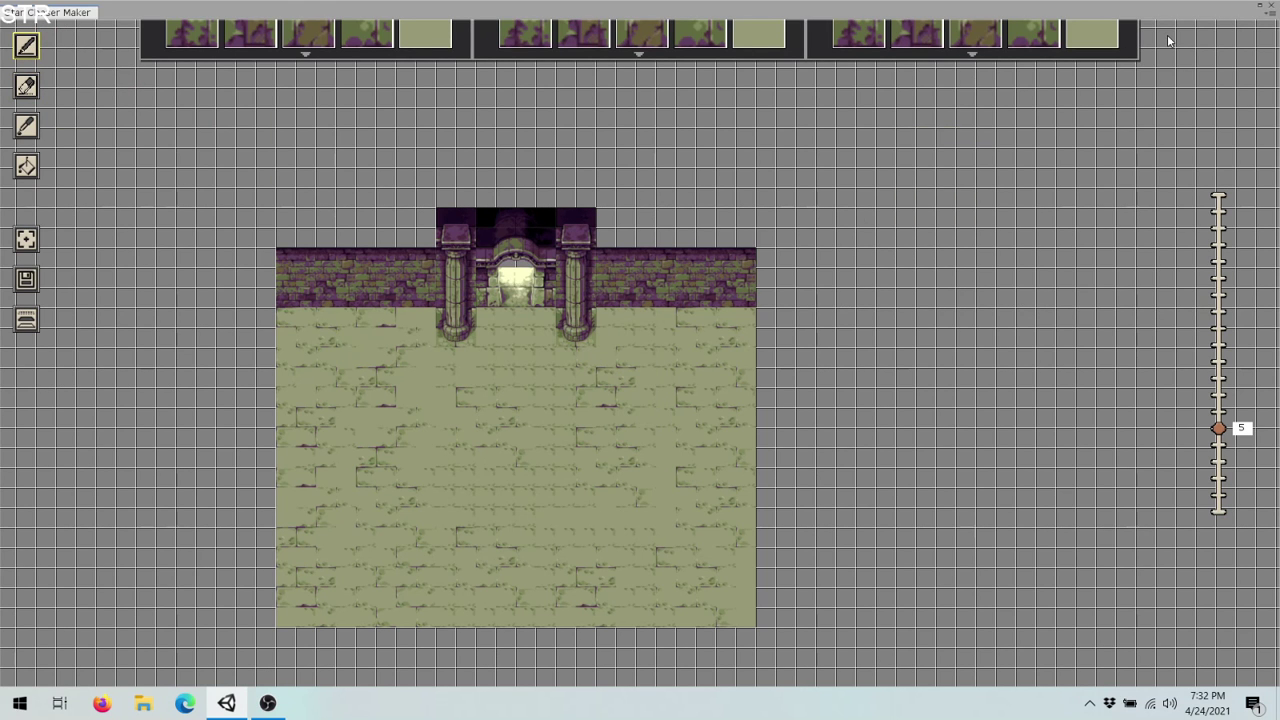
- Choose Pot 2 from the Ancient Temple object elements and try to draw it on the floor directly below the right-hand wall
{"action": "mouse_move", "coordinate": [1068, 47]}
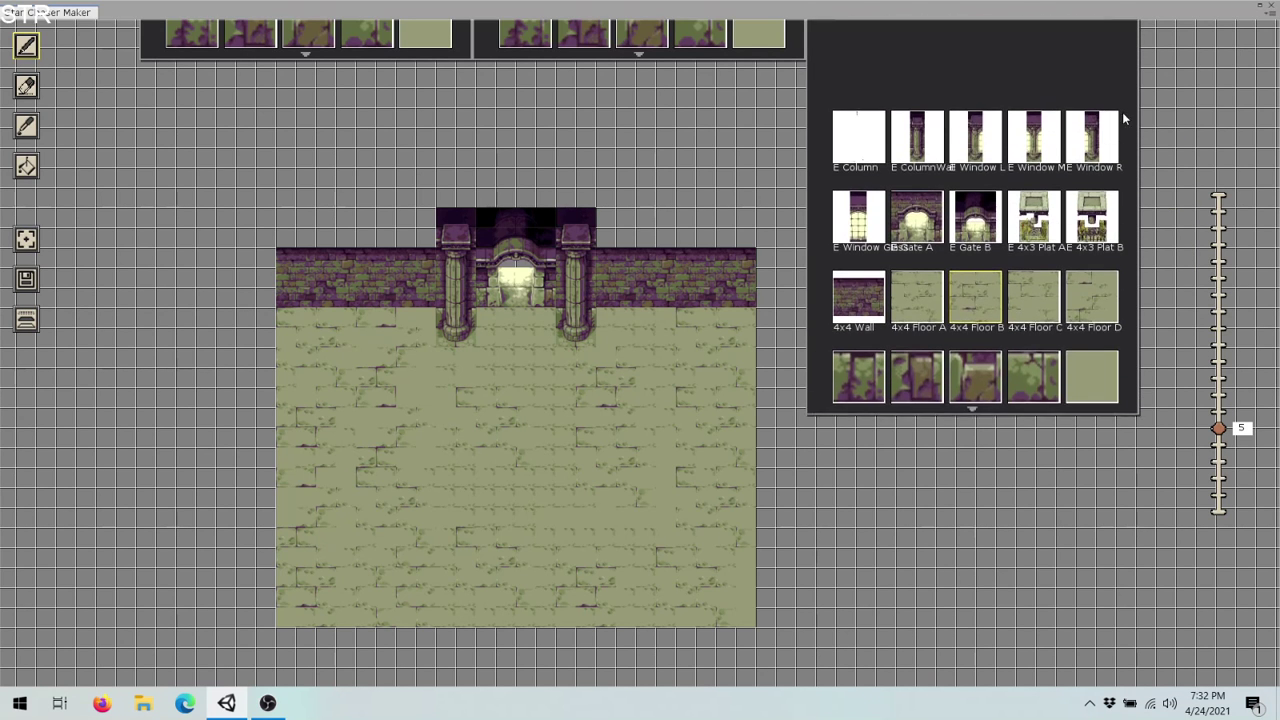
{"action": "left_click", "coordinate": [1122, 36]}
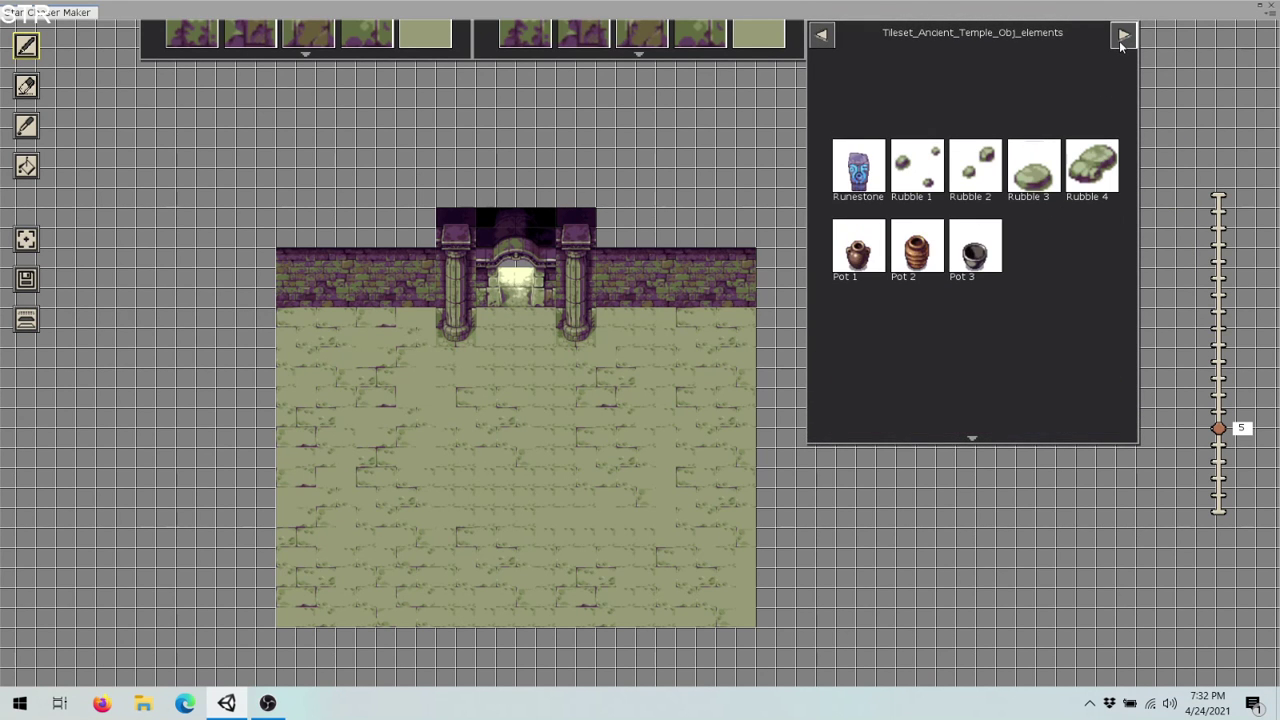
{"action": "left_click", "coordinate": [914, 246]}
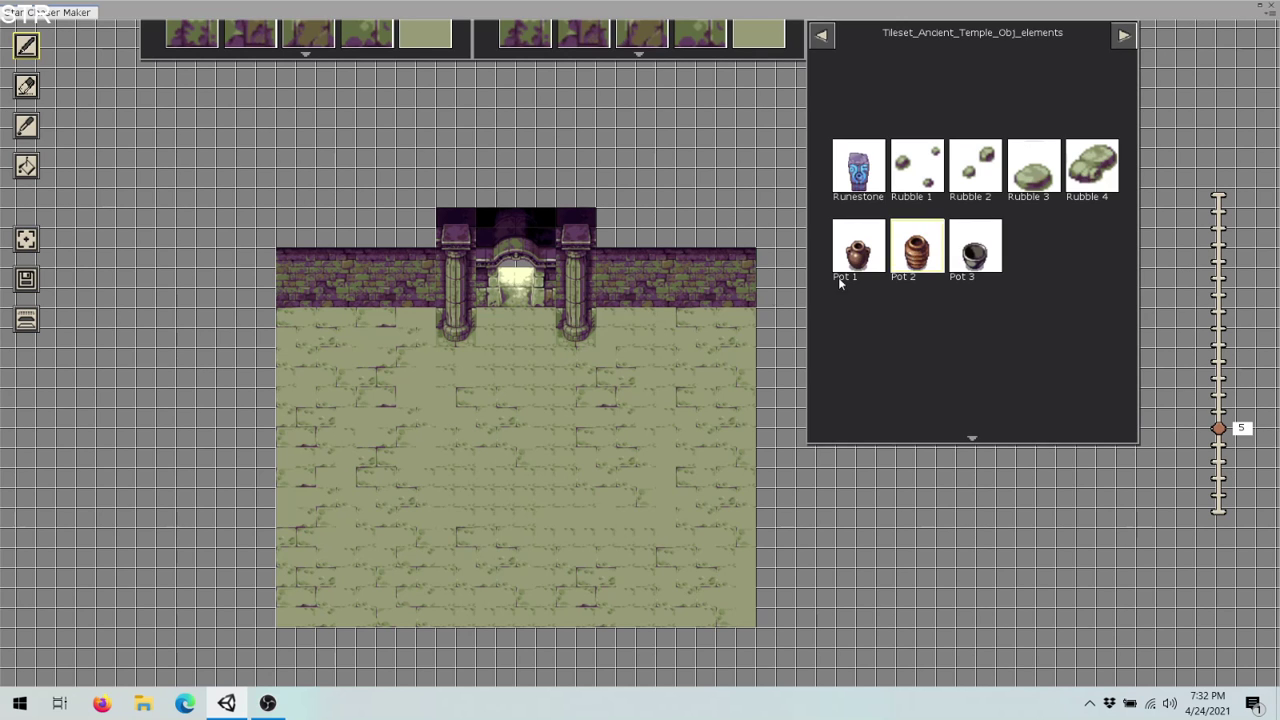
{"action": "left_click", "coordinate": [705, 327]}
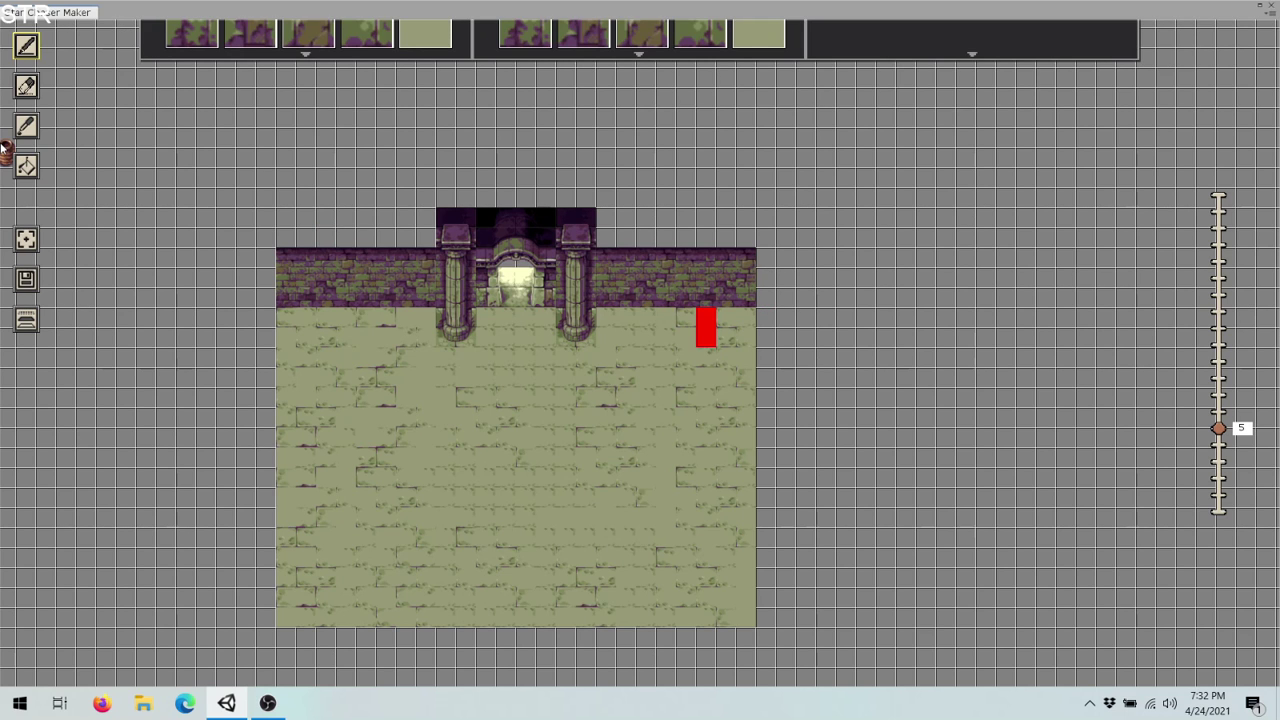
- Erase the pot and the 4x4 floor block beneath it at the floor's upper-right corner
{"action": "left_click", "coordinate": [24, 130]}
{"action": "left_click", "coordinate": [27, 92]}
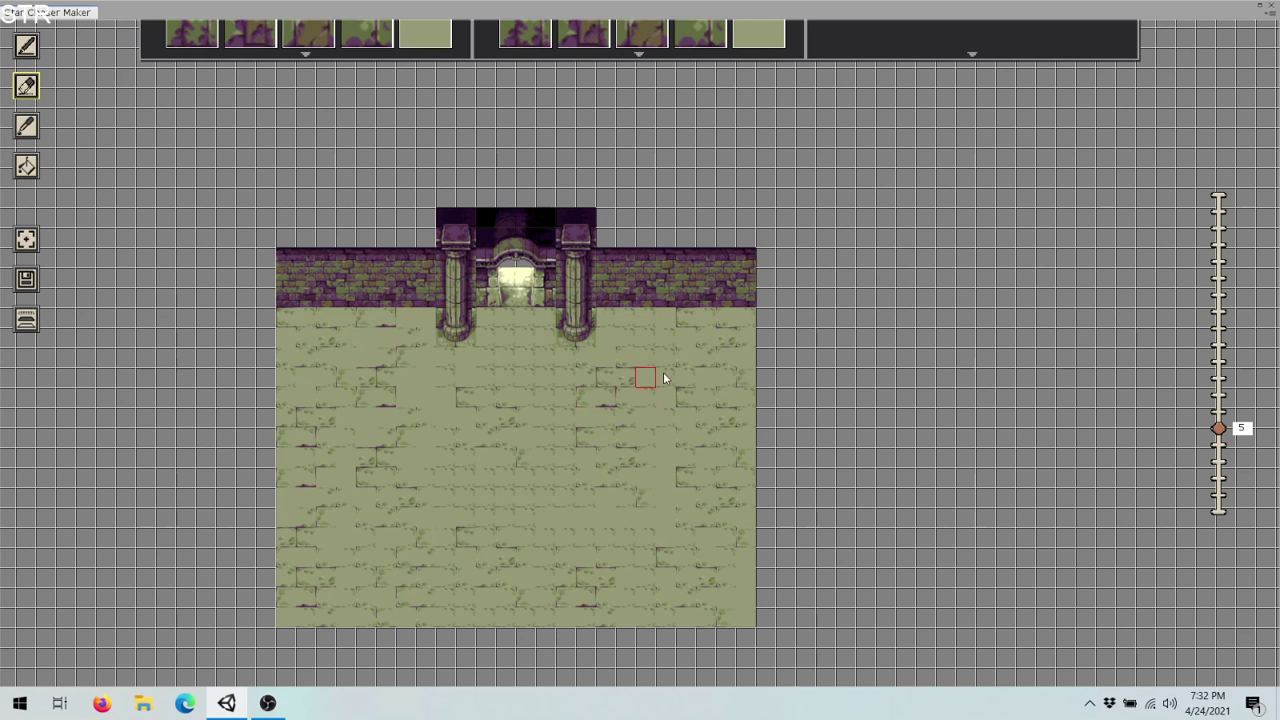
{"action": "left_click", "coordinate": [700, 325]}
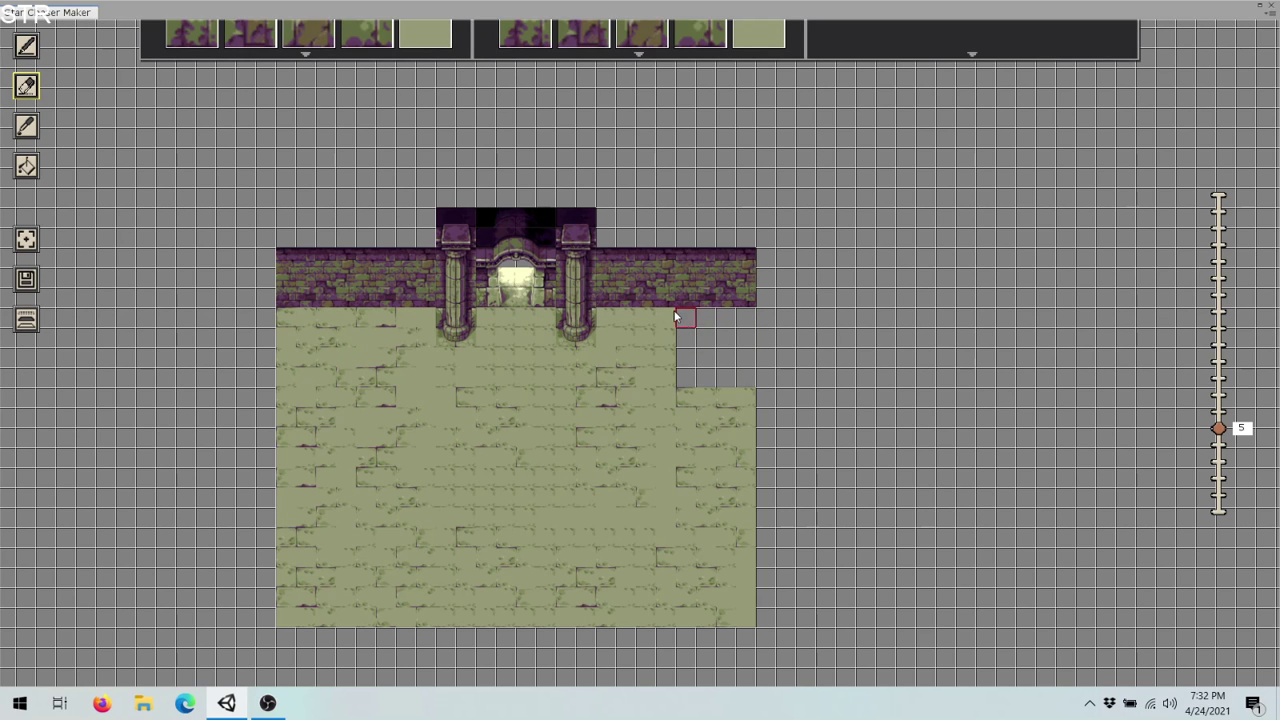
- Draw Pot 2 in the corner gap so that it overlaps the wall's lower edge, and erase it again
{"action": "mouse_move", "coordinate": [956, 28]}
{"action": "left_click", "coordinate": [29, 46]}
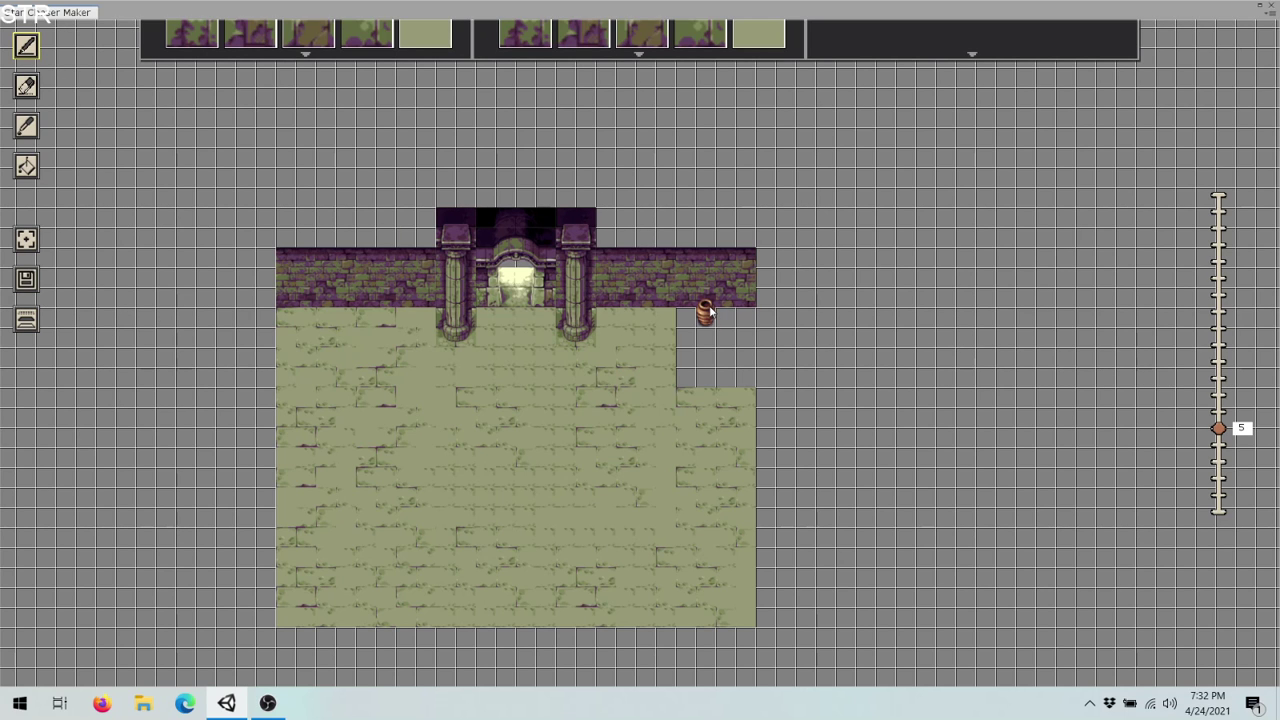
{"action": "left_click", "coordinate": [707, 313]}
{"action": "left_click", "coordinate": [26, 125]}
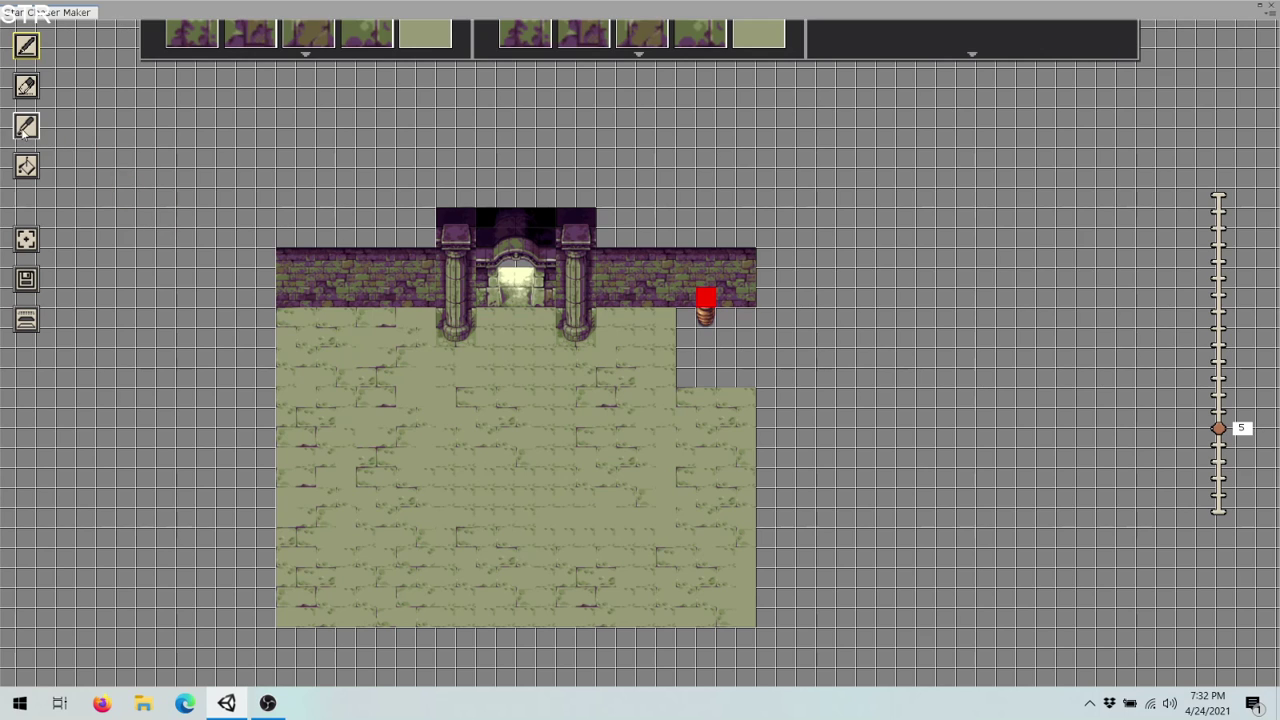
{"action": "left_click", "coordinate": [705, 317]}
{"action": "left_click", "coordinate": [25, 86]}
{"action": "left_click", "coordinate": [704, 318]}
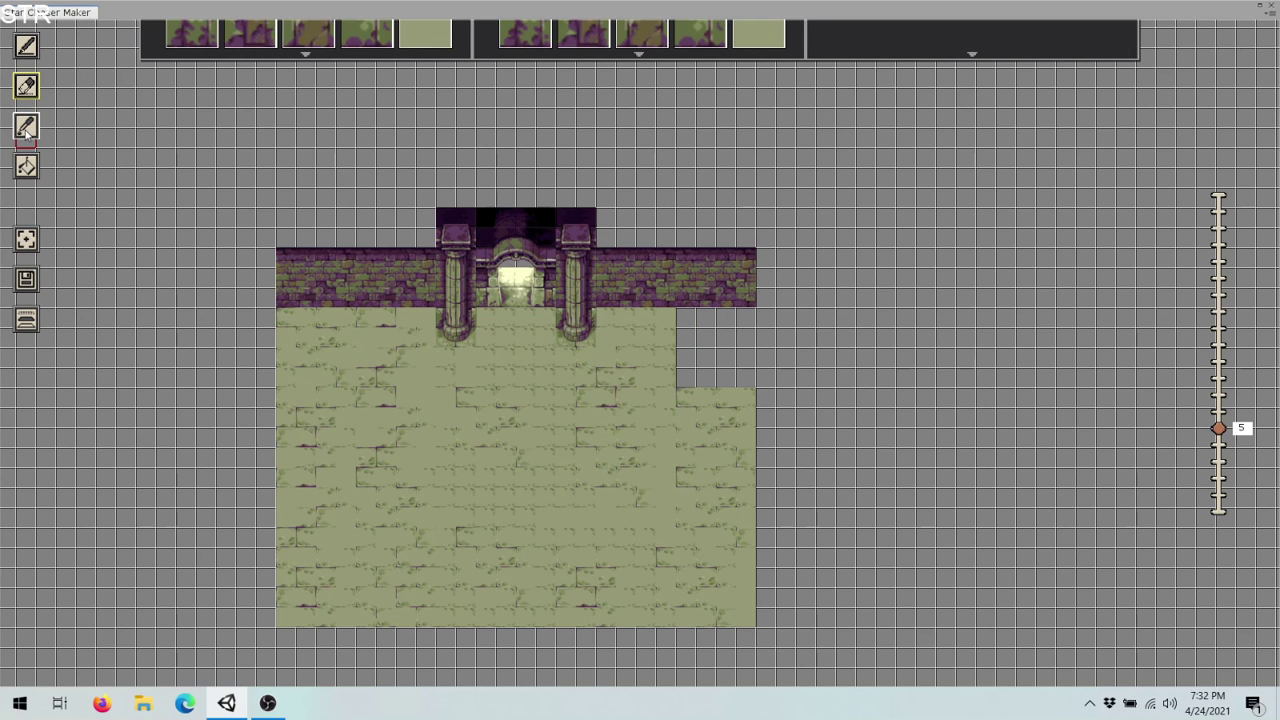
- Draw Pot 2 fully inside the corner gap, clear of the wall, and erase it
{"action": "left_click", "coordinate": [25, 46]}
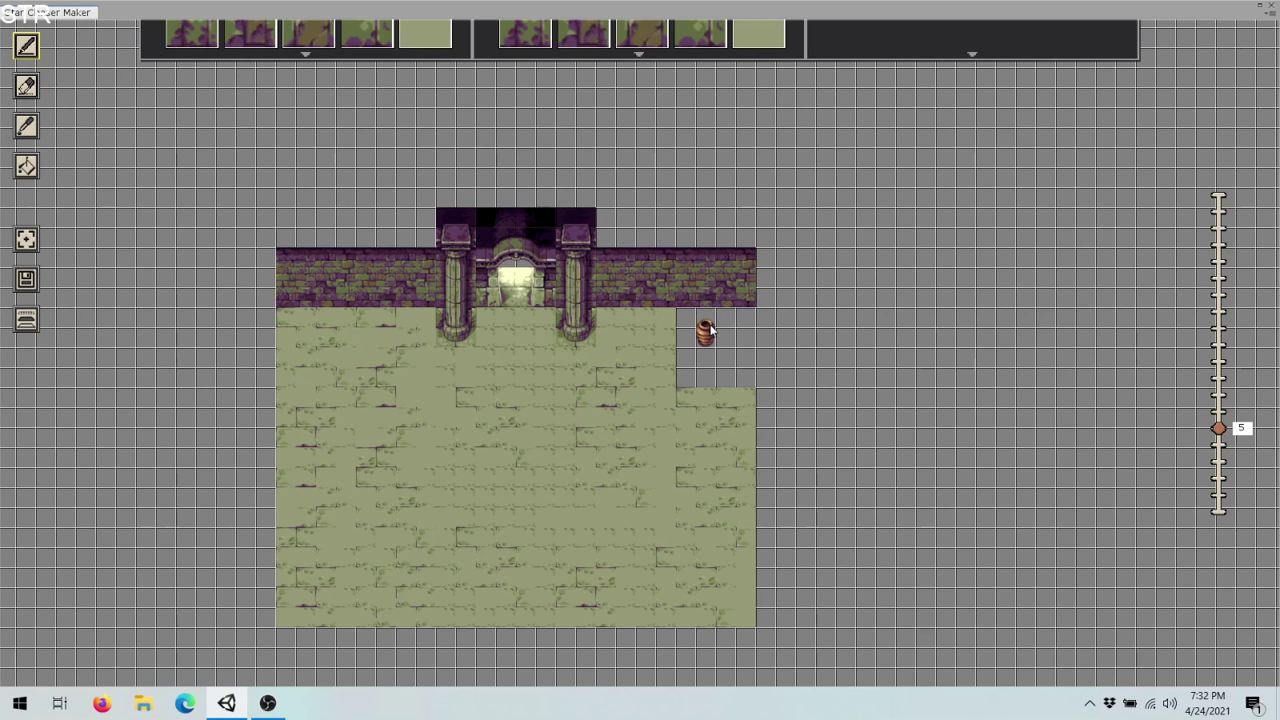
{"action": "left_click", "coordinate": [710, 330]}
{"action": "left_click", "coordinate": [27, 88]}
{"action": "left_click", "coordinate": [703, 334]}
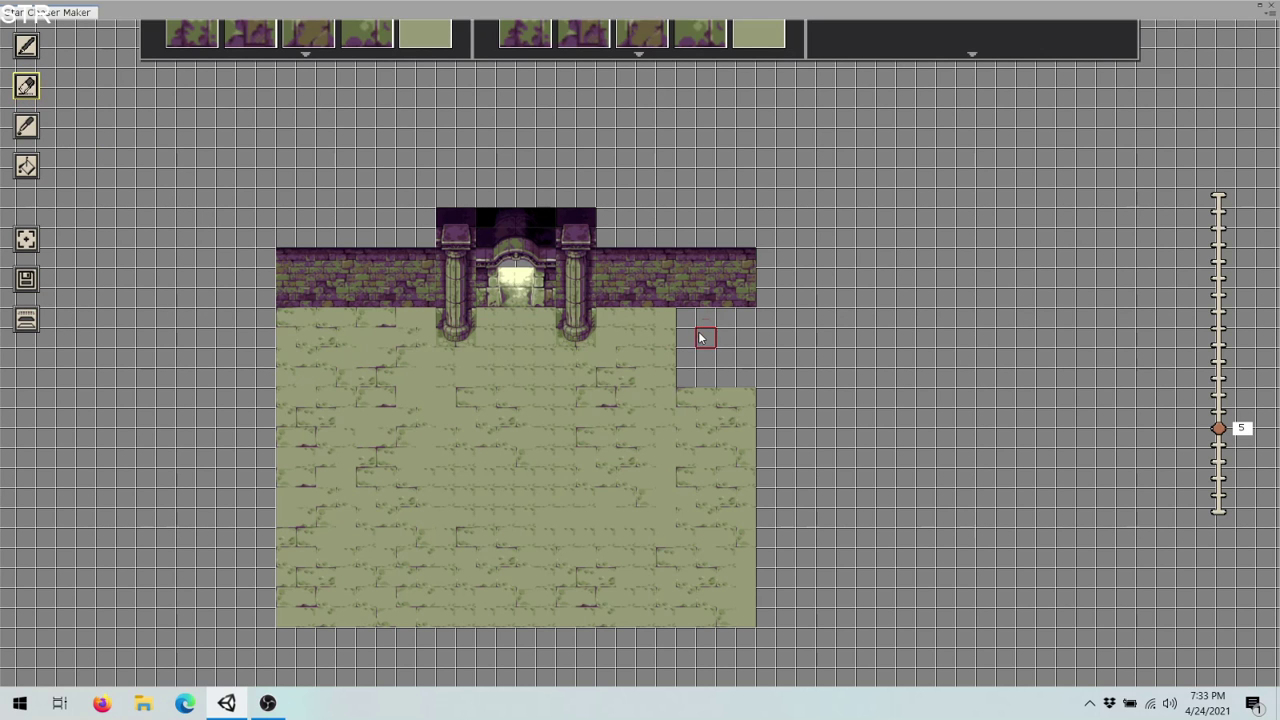
- Switch to Tileset_Basic and draw a Floor 4x4 block in the gap at the floor's upper-right corner
{"action": "mouse_move", "coordinate": [1010, 31]}
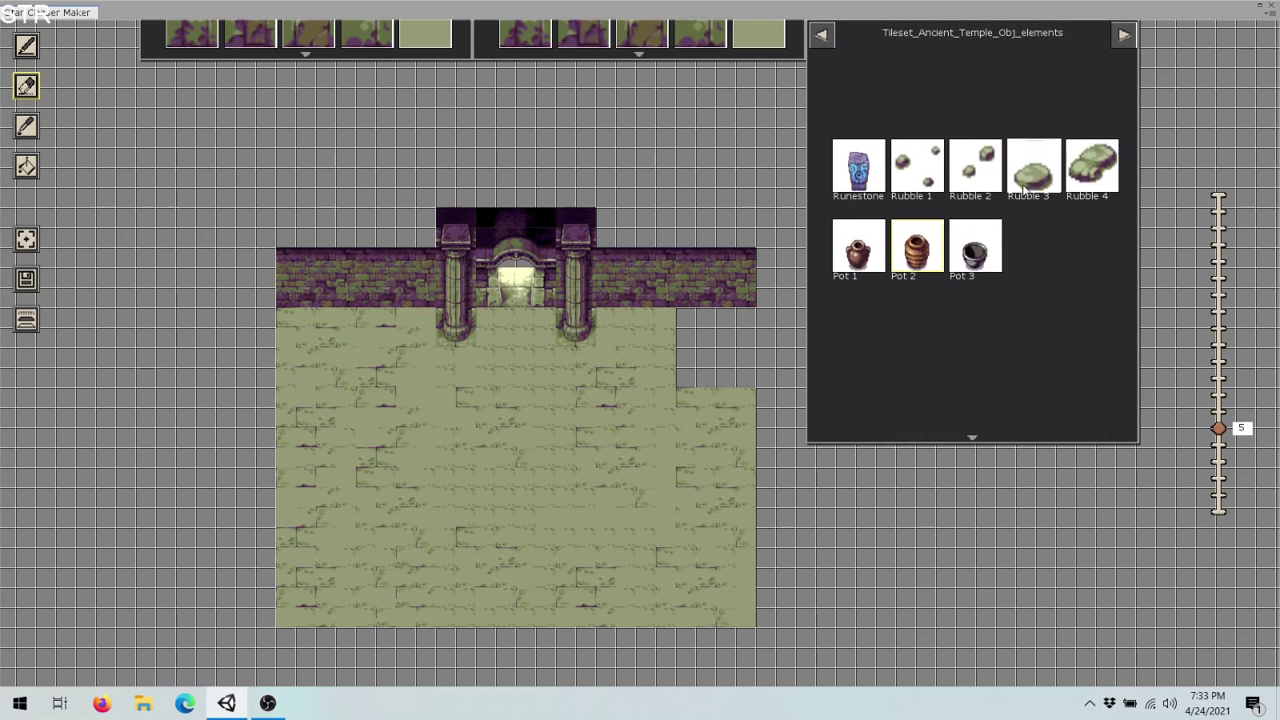
{"action": "left_click", "coordinate": [1121, 33]}
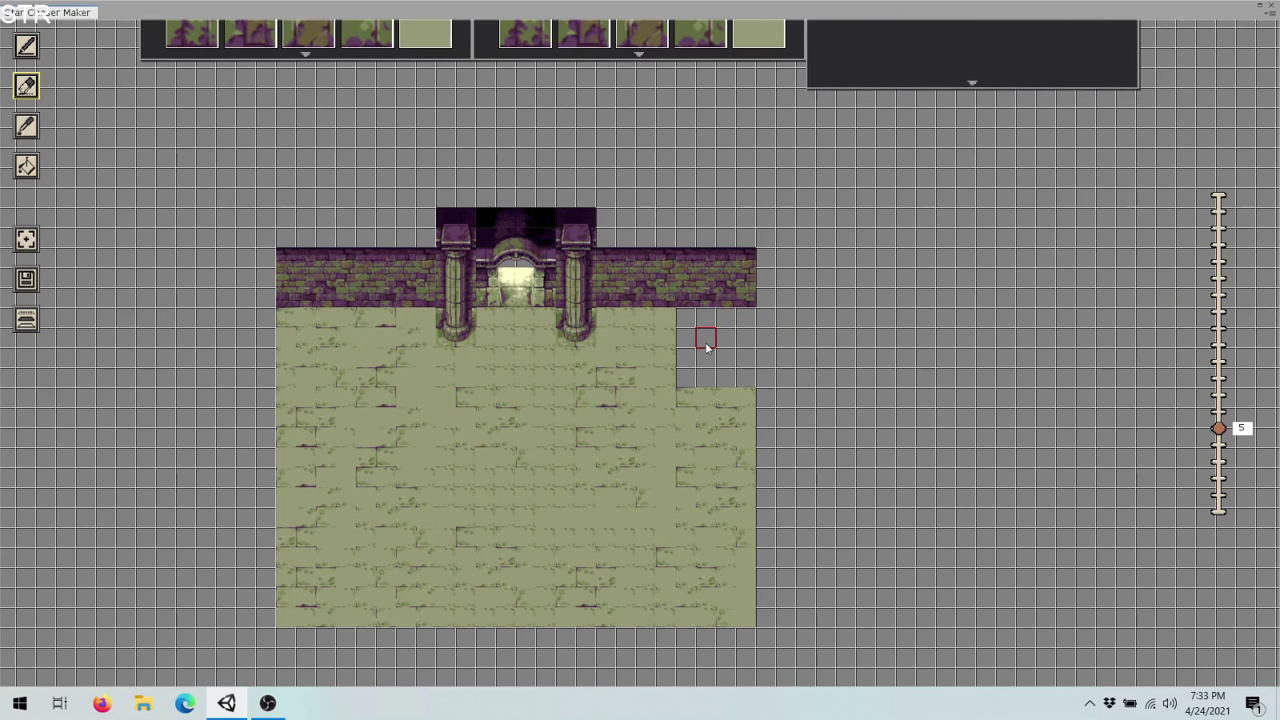
{"action": "left_click", "coordinate": [27, 47]}
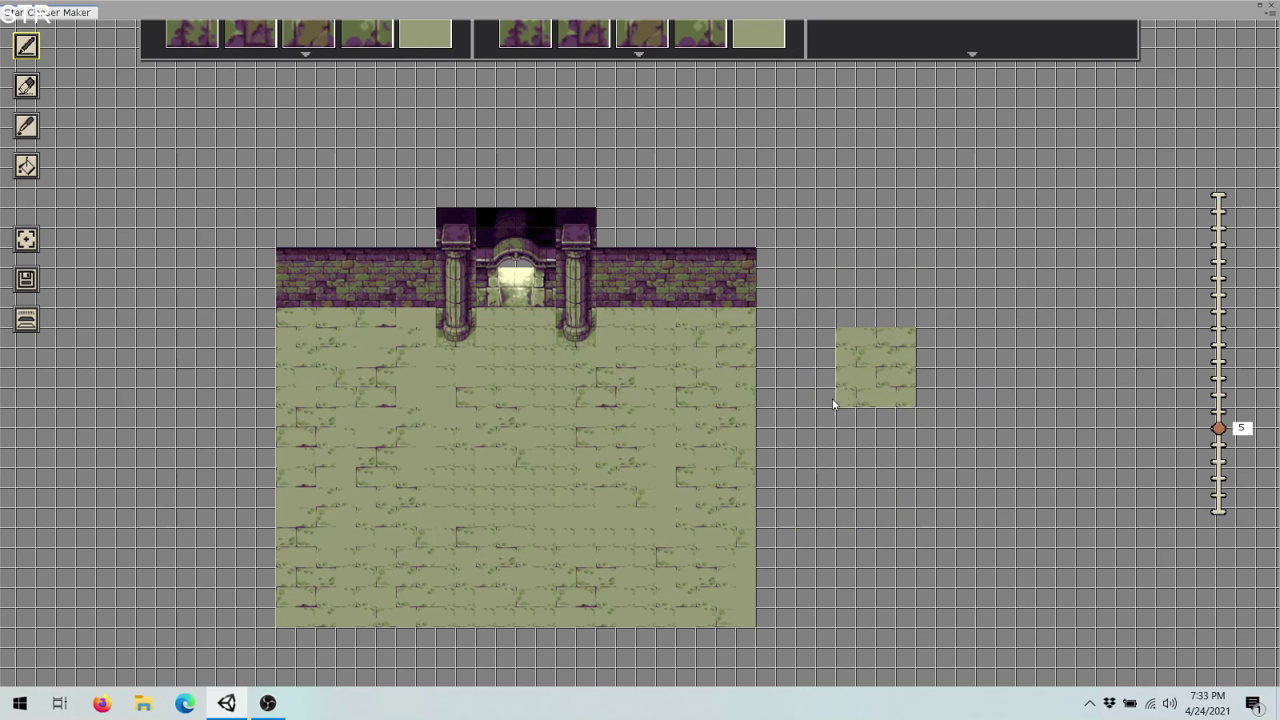
- Draw Ledge 4x1 pieces on layer 8 along the tops of the walls on both sides of the gate
{"action": "mouse_move", "coordinate": [958, 50]}
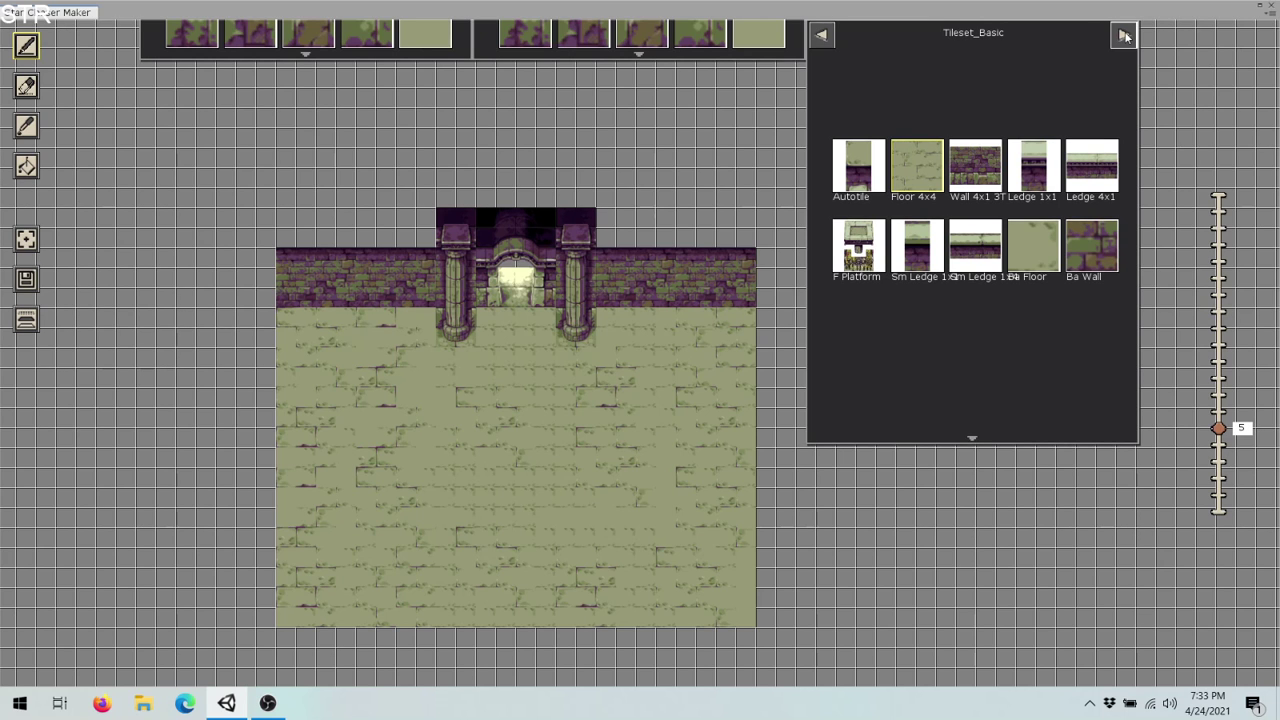
{"action": "left_click", "coordinate": [1097, 167]}
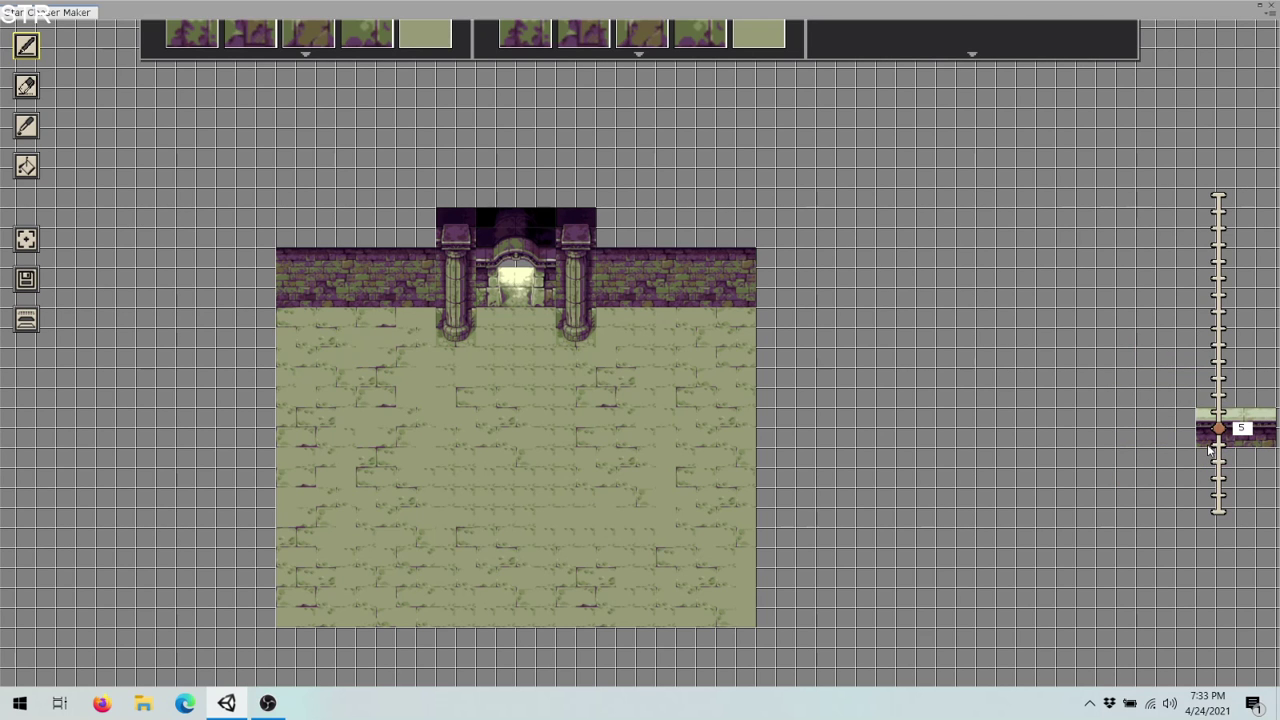
{"action": "left_click_drag", "start_coordinate": [1218, 432], "coordinate": [1218, 408]}
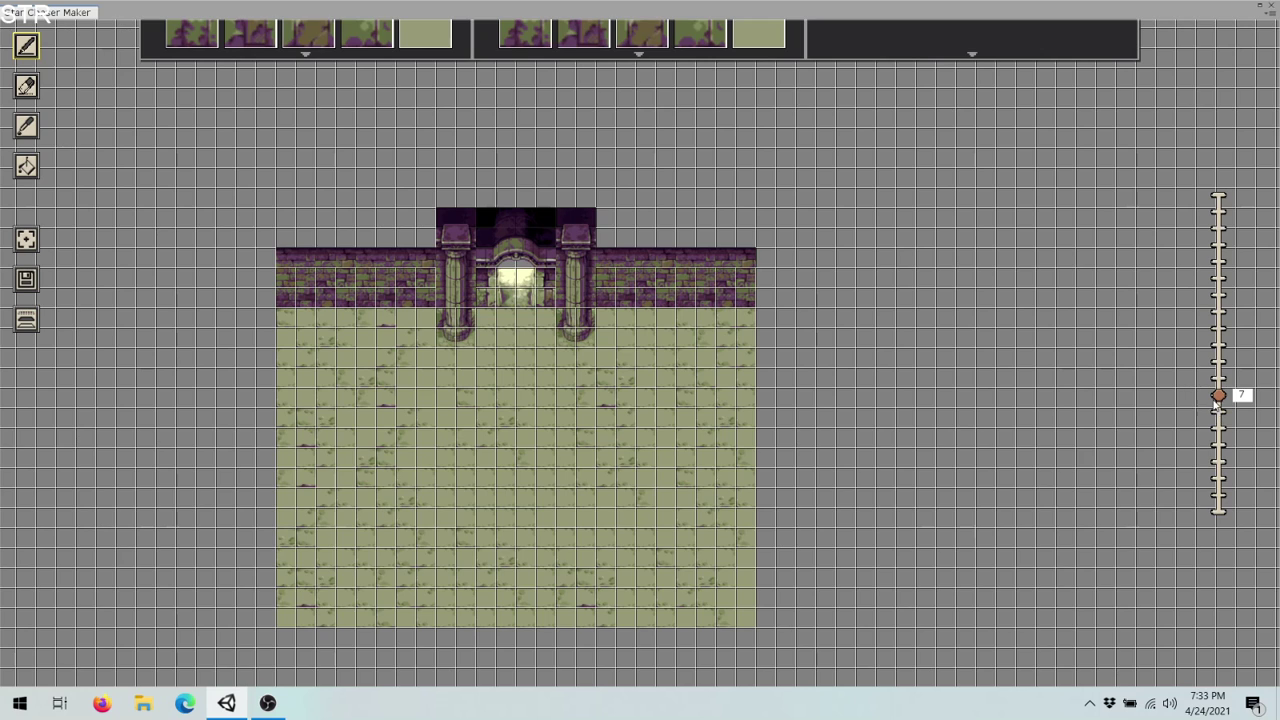
{"action": "scroll", "coordinate": [1212, 393], "scroll_direction": "up", "scroll_amount": 1}
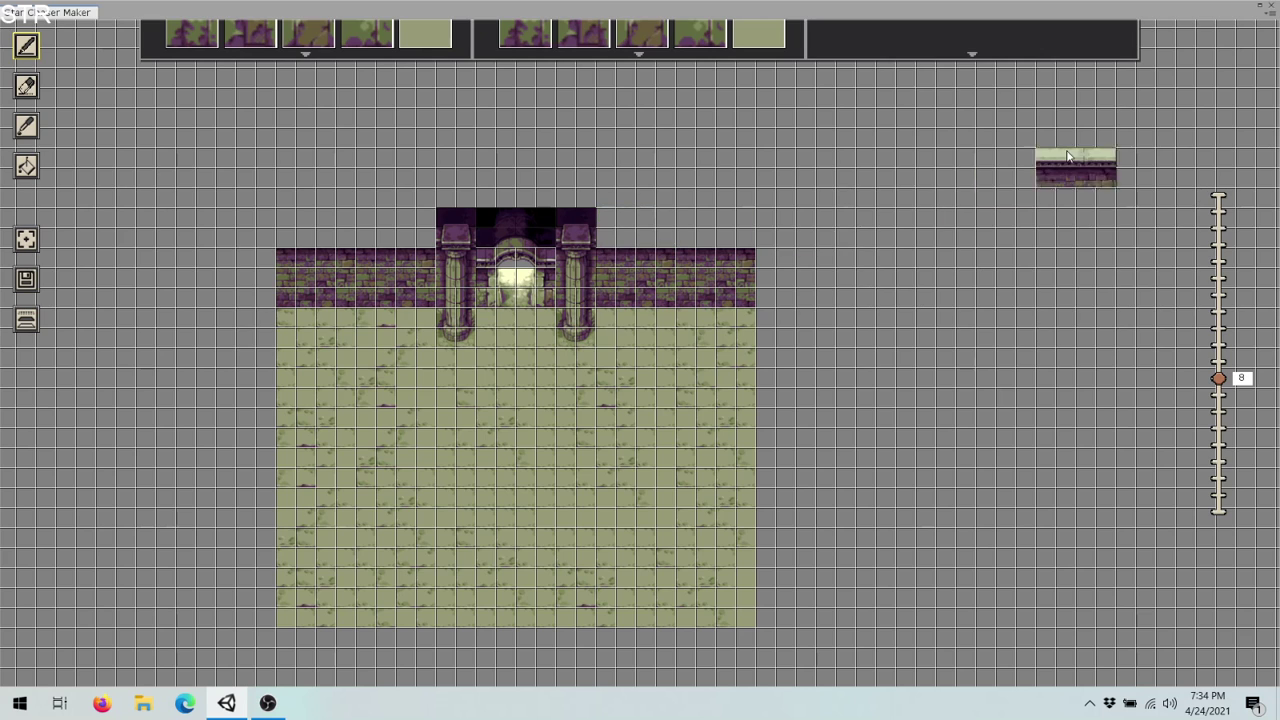
{"action": "mouse_move", "coordinate": [1027, 53]}
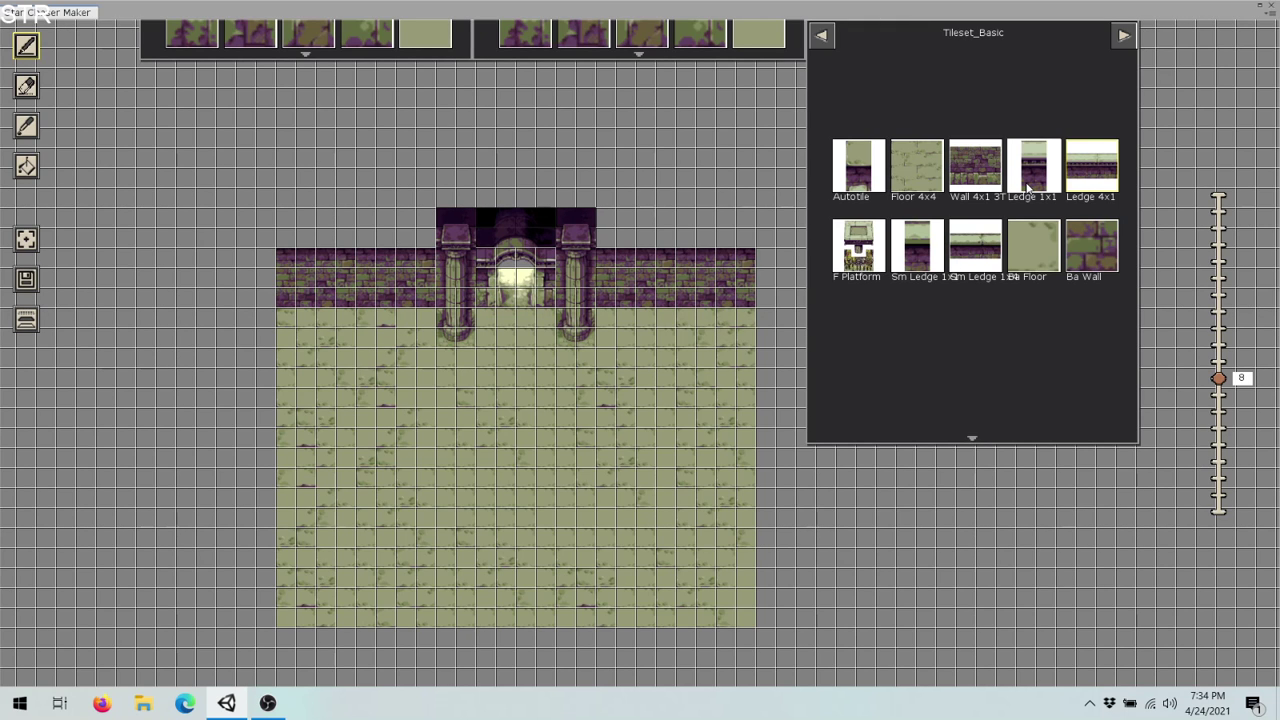
{"action": "left_click", "coordinate": [1027, 187]}
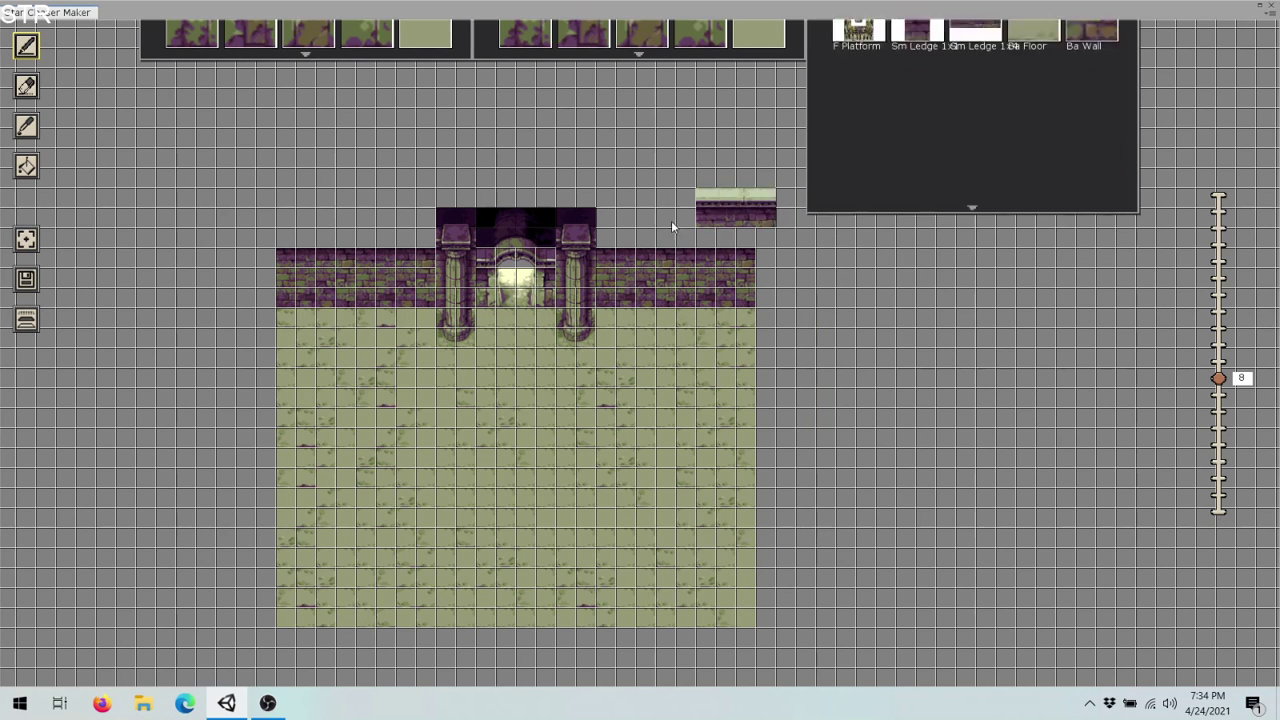
{"action": "left_click", "coordinate": [609, 246]}
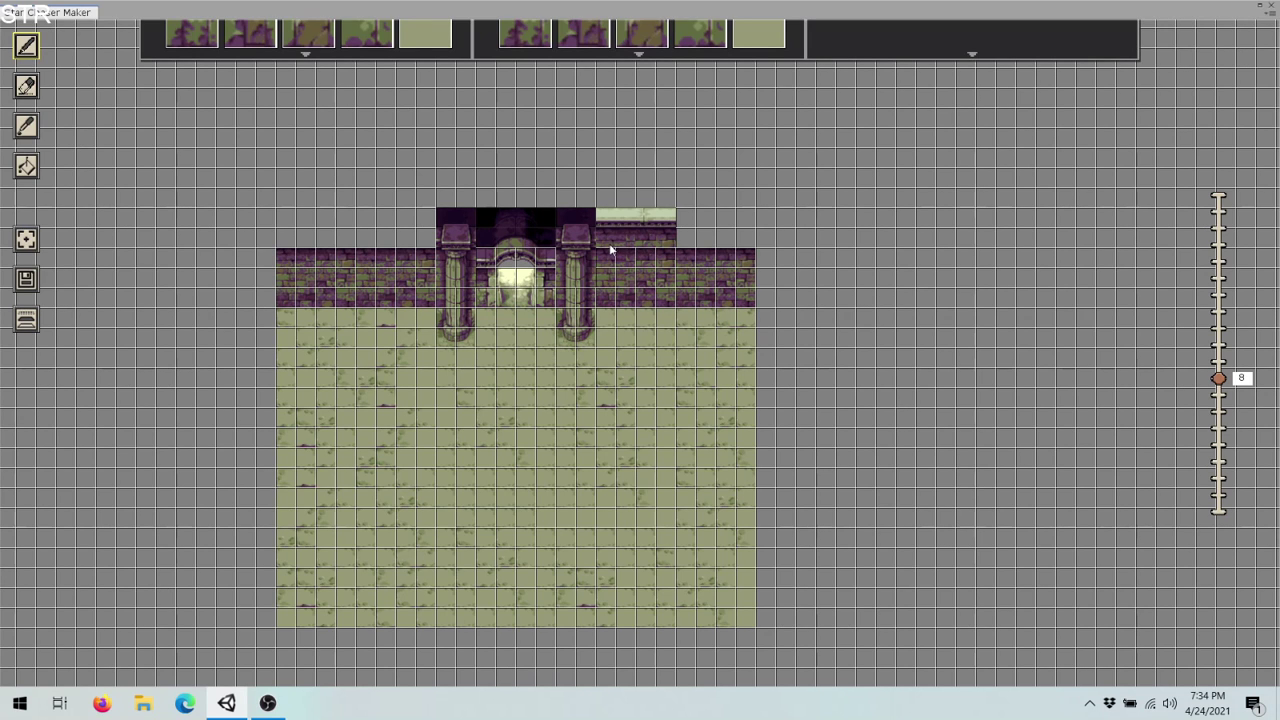
{"action": "left_click", "coordinate": [684, 243]}
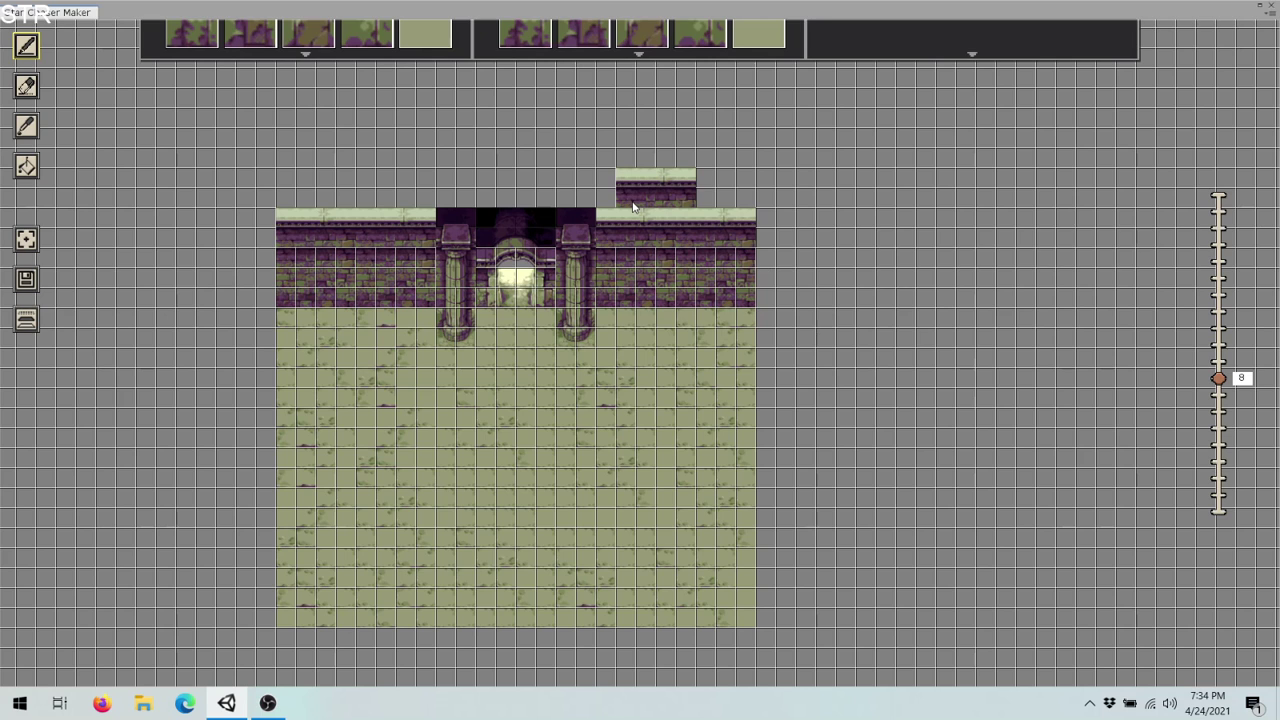
- Select the wide Sm Ledge piece and return the tile palette to the Ancient Temple environment elements
{"action": "left_click", "coordinate": [975, 54]}
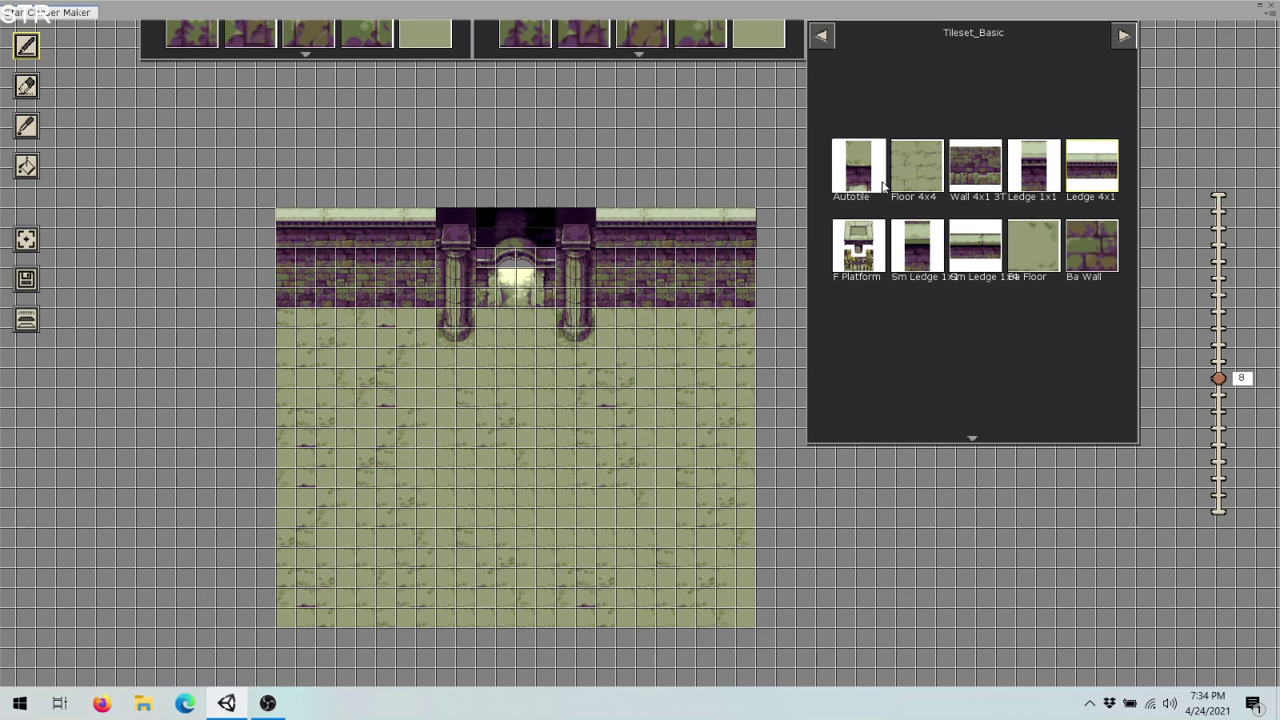
{"action": "left_click", "coordinate": [963, 258]}
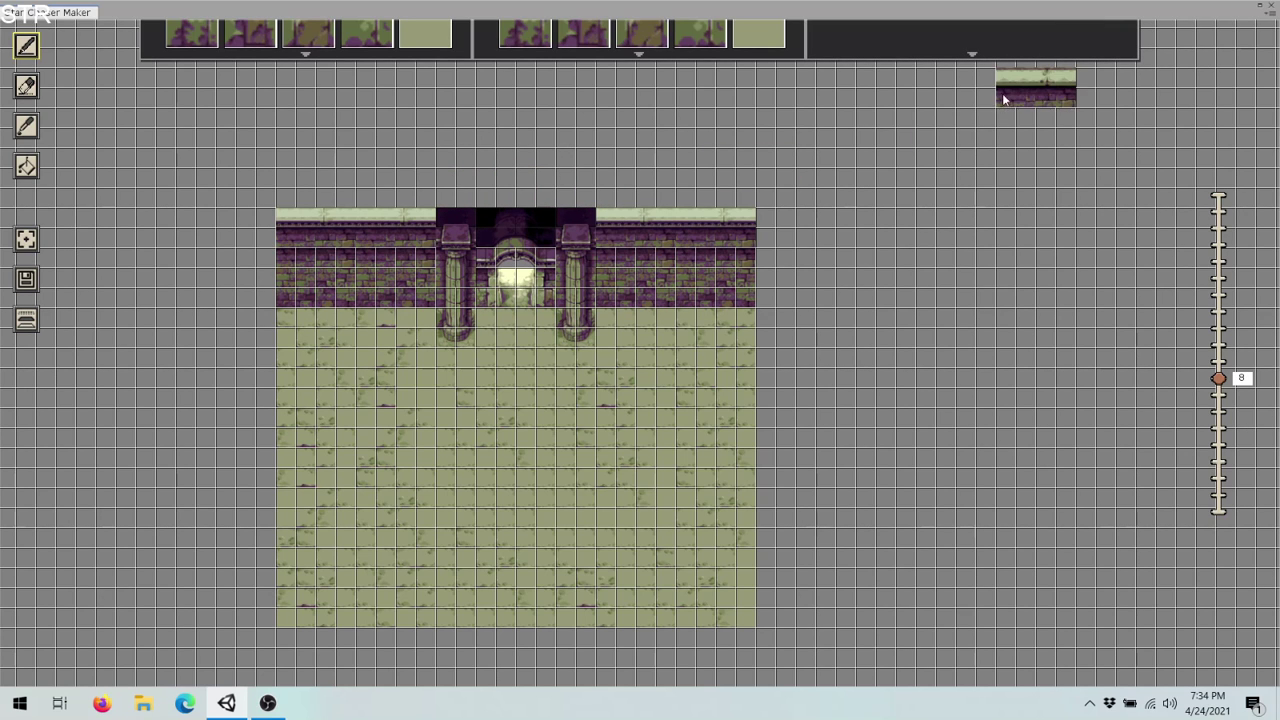
{"action": "mouse_move", "coordinate": [970, 61]}
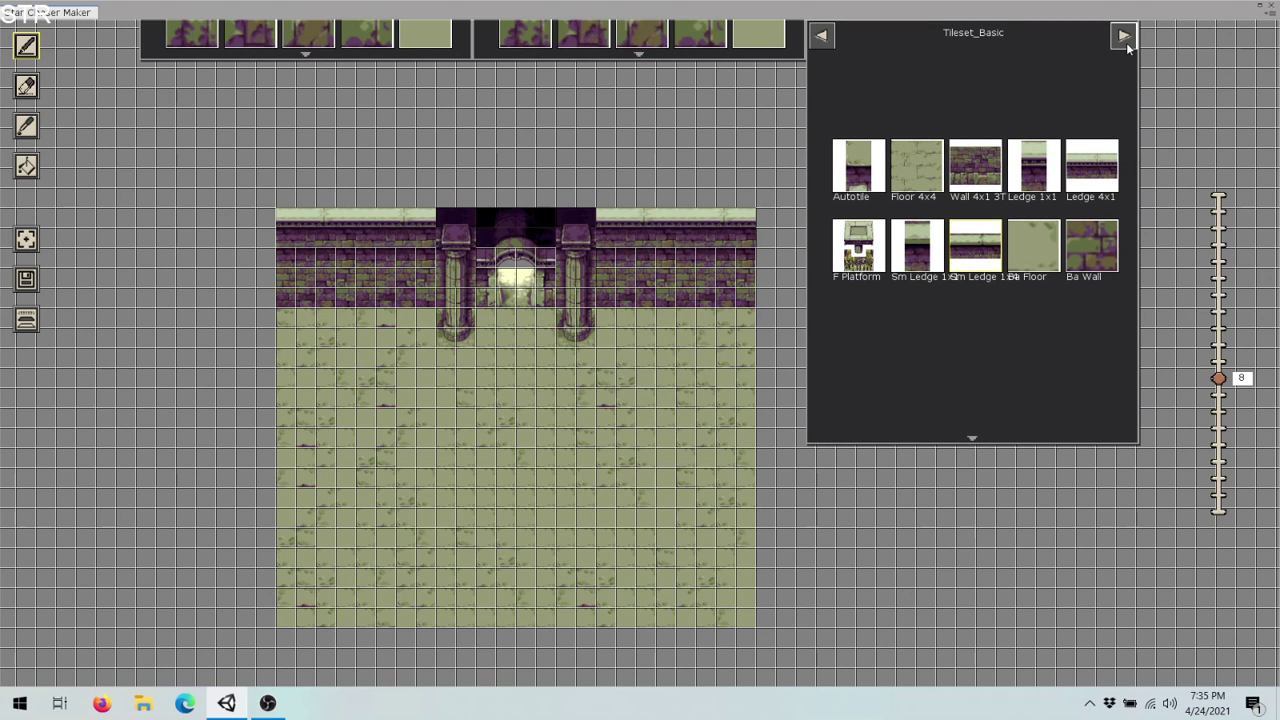
{"action": "left_click", "coordinate": [828, 42]}
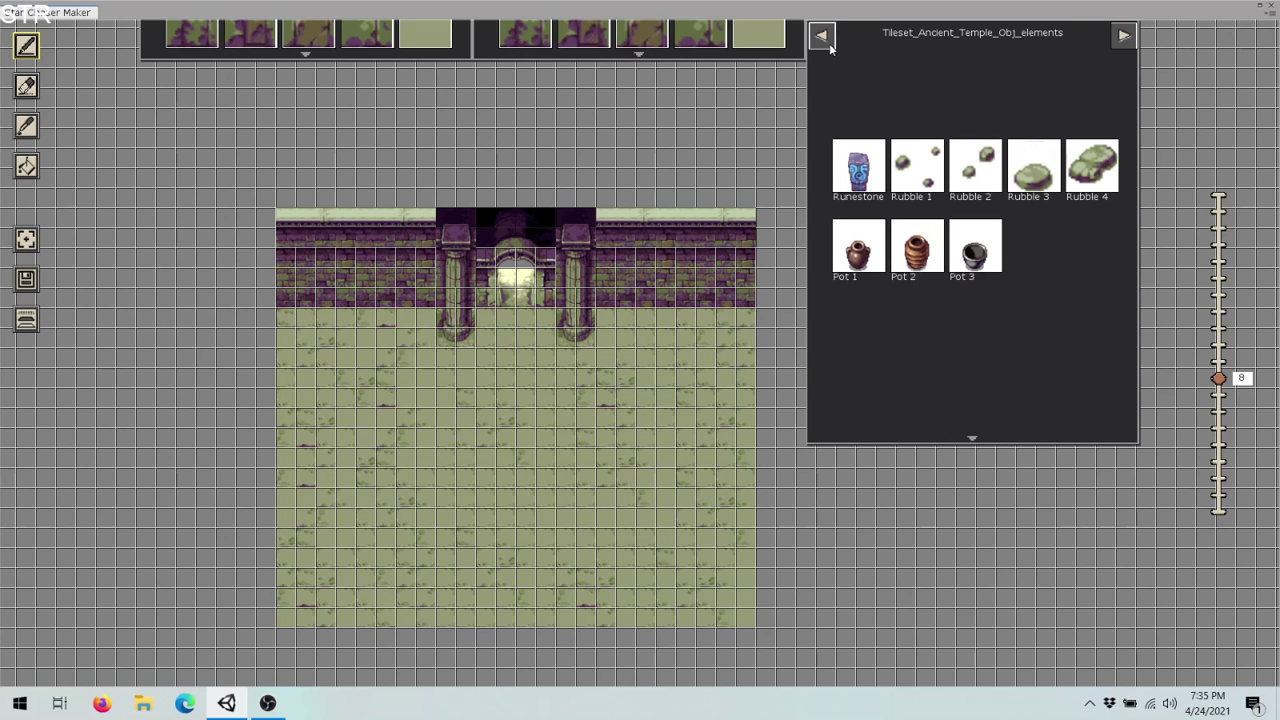
{"action": "left_click", "coordinate": [829, 44]}
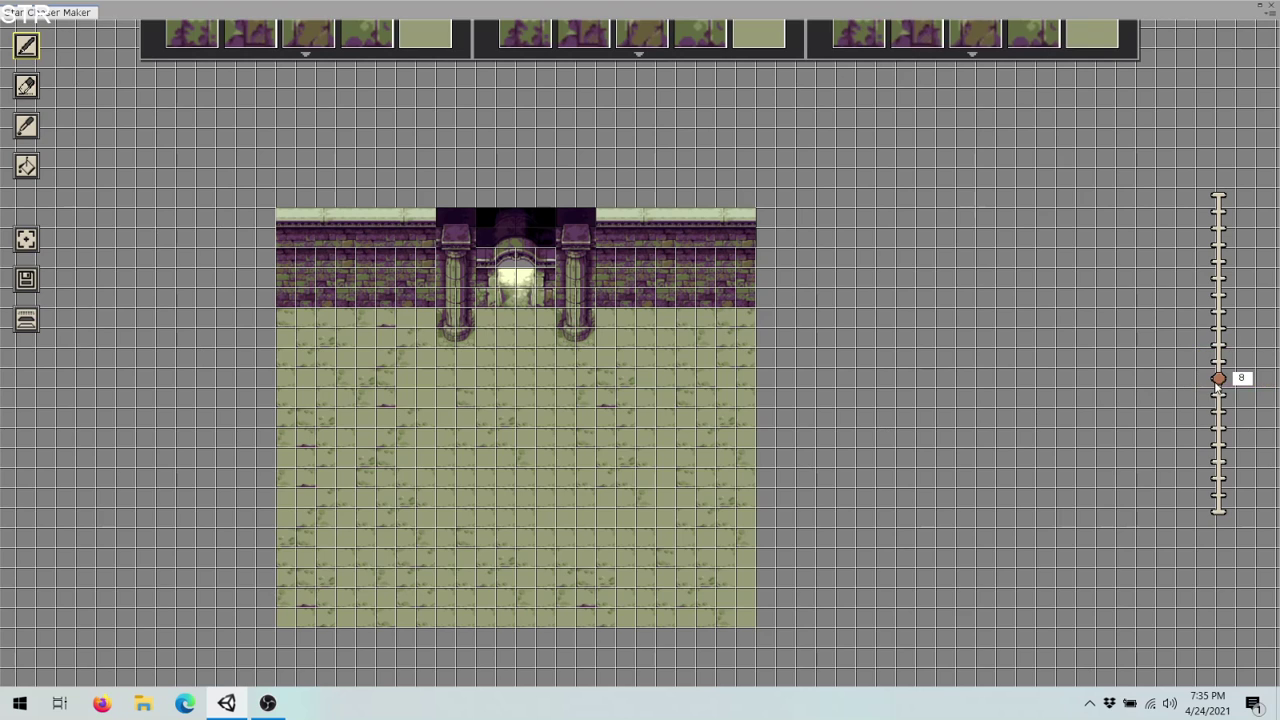
- Set the active drawing layer to 6 for the wide Sm Ledge piece
{"action": "left_click_drag", "start_coordinate": [1218, 378], "coordinate": [1203, 423]}
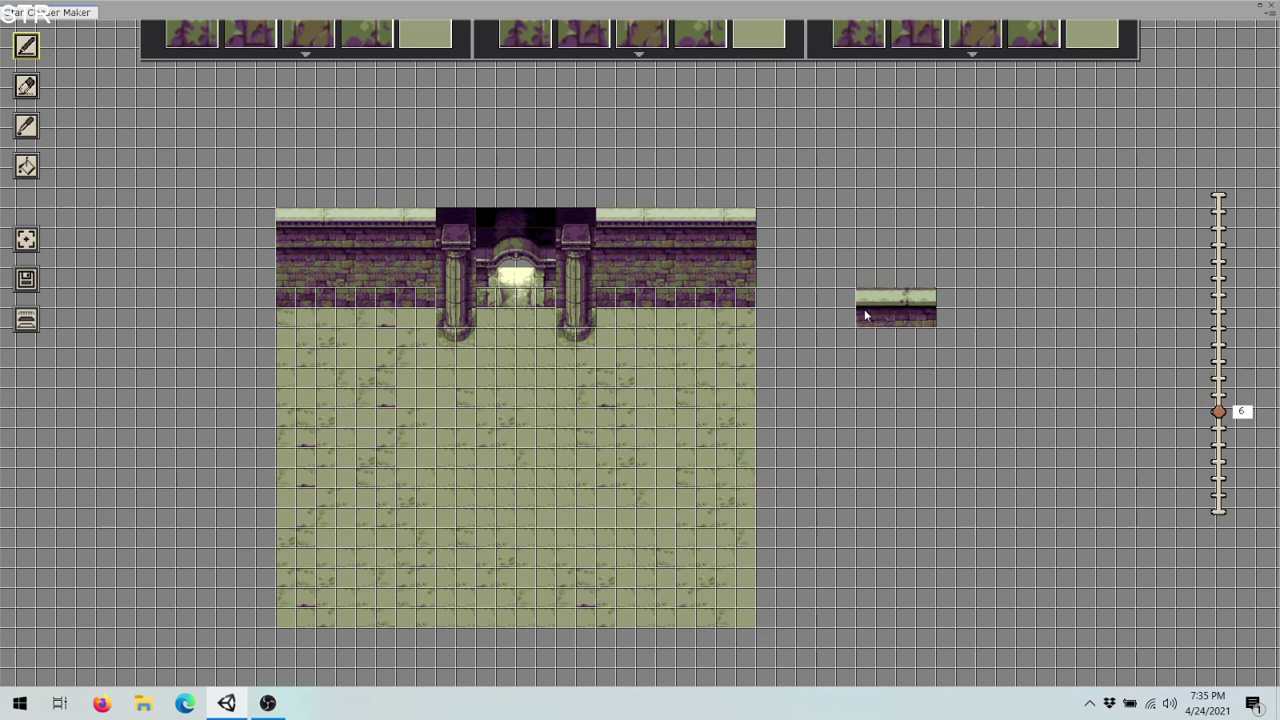
{"action": "middle_click_drag", "start_coordinate": [885, 308], "coordinate": [930, 257]}
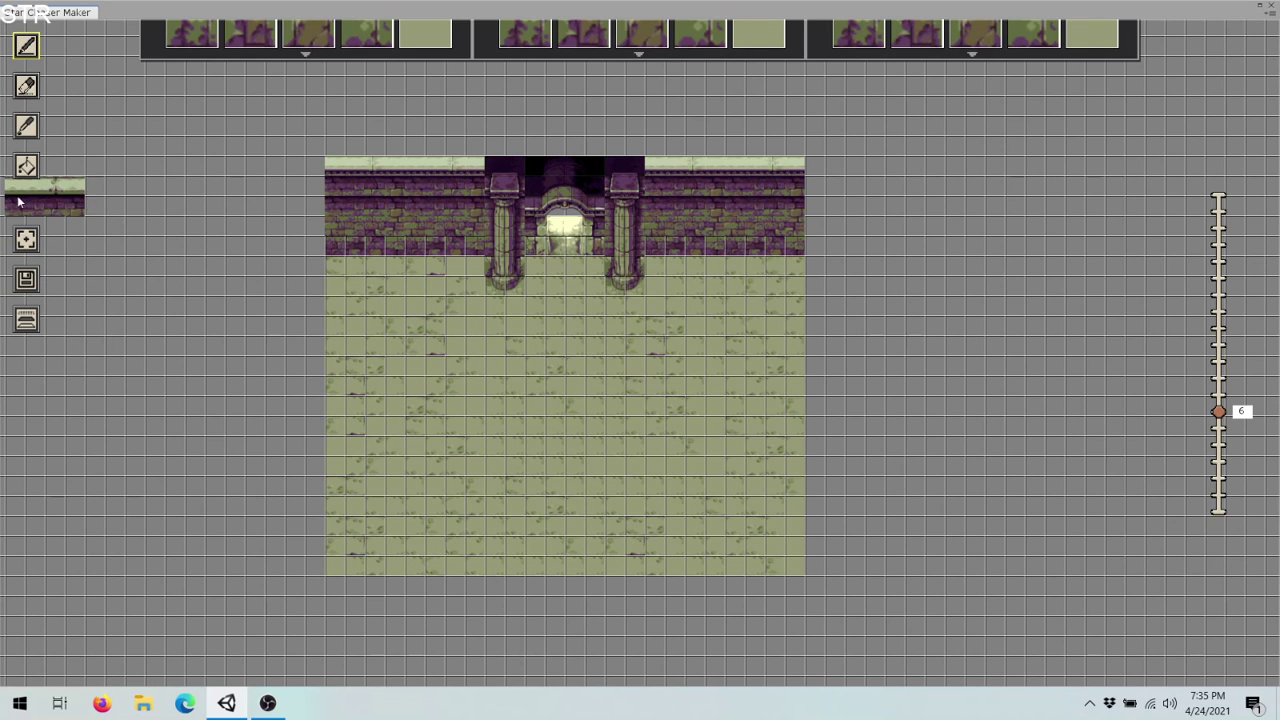
- Start saving the map and replace the suggested file name with SeizuiMap_PleaseGodWork.asset
{"action": "left_click", "coordinate": [27, 281]}
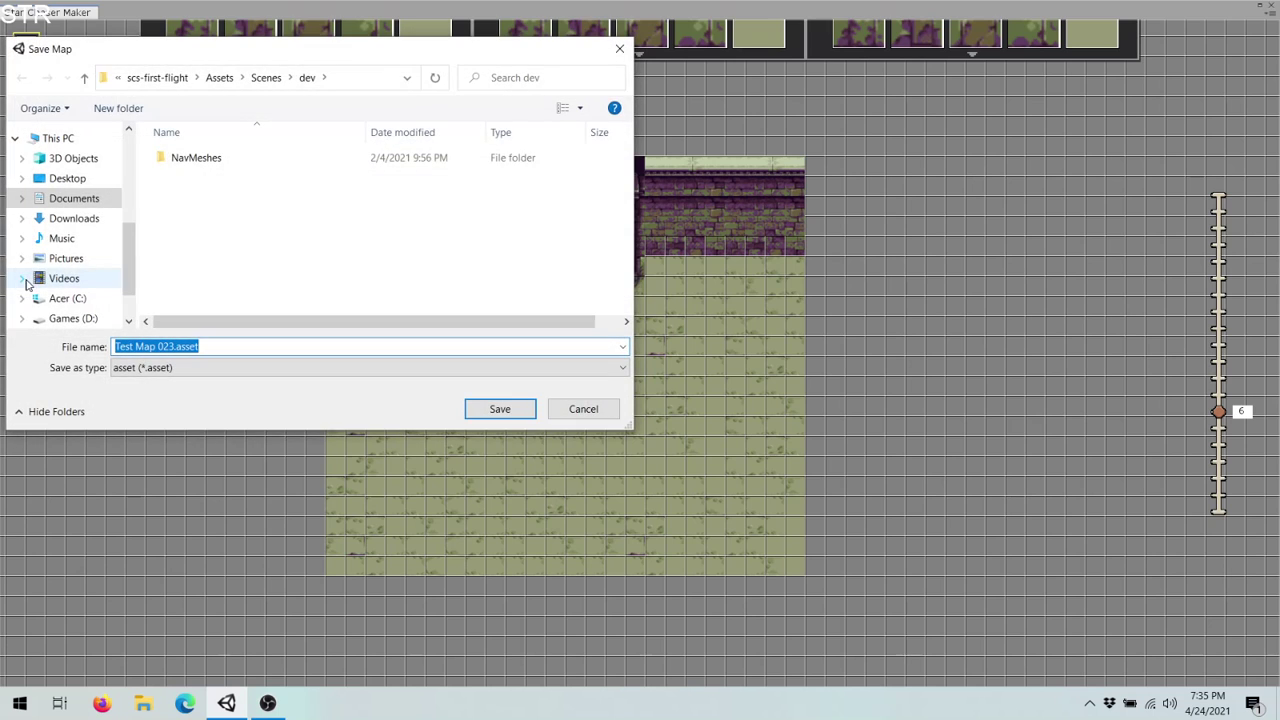
{"action": "left_click", "coordinate": [176, 347]}
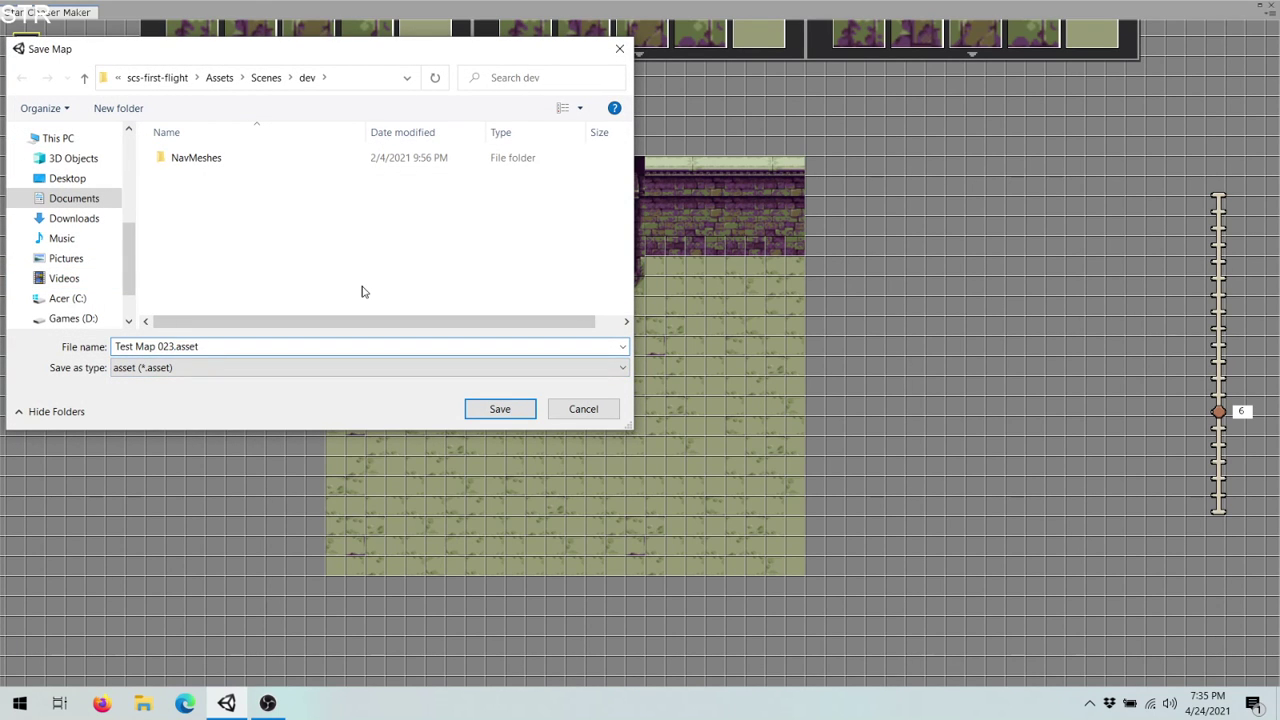
{"action": "key", "text": "shift+Left"}
{"action": "key", "text": "shift+Left"}
{"action": "key", "text": "shift+Left"}
{"action": "key", "text": "shift+Left"}
{"action": "key", "text": "shift+Left"}
{"action": "key", "text": "shift+Left"}
{"action": "key", "text": "shift+Left"}
{"action": "key", "text": "shift+Left"}
{"action": "key", "text": "shift+Left"}
{"action": "key", "text": "shift+Left"}
{"action": "key", "text": "shift+Left"}
{"action": "key", "text": "shift+Left"}
{"action": "type", "text": "SeizuiMap_PleaseGodWork"}
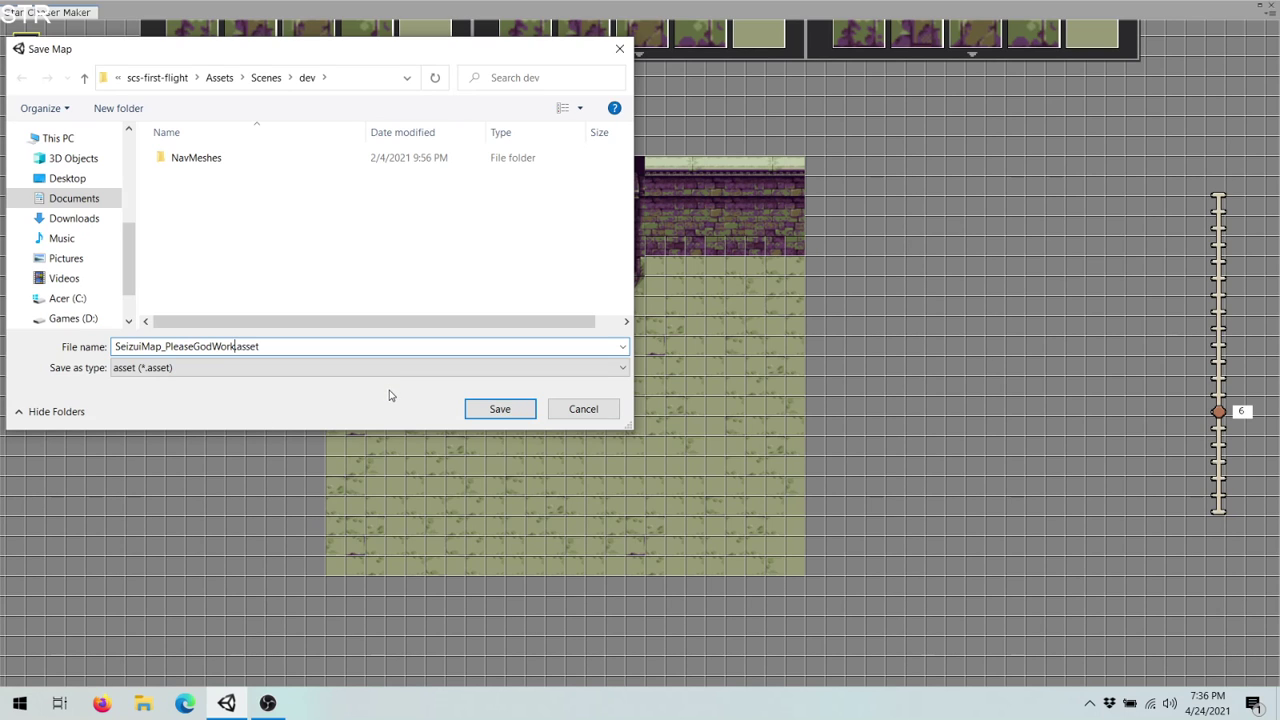
- Check the Scenes and NavMeshes folders and save the map in the dev folder
{"action": "left_click", "coordinate": [266, 79]}
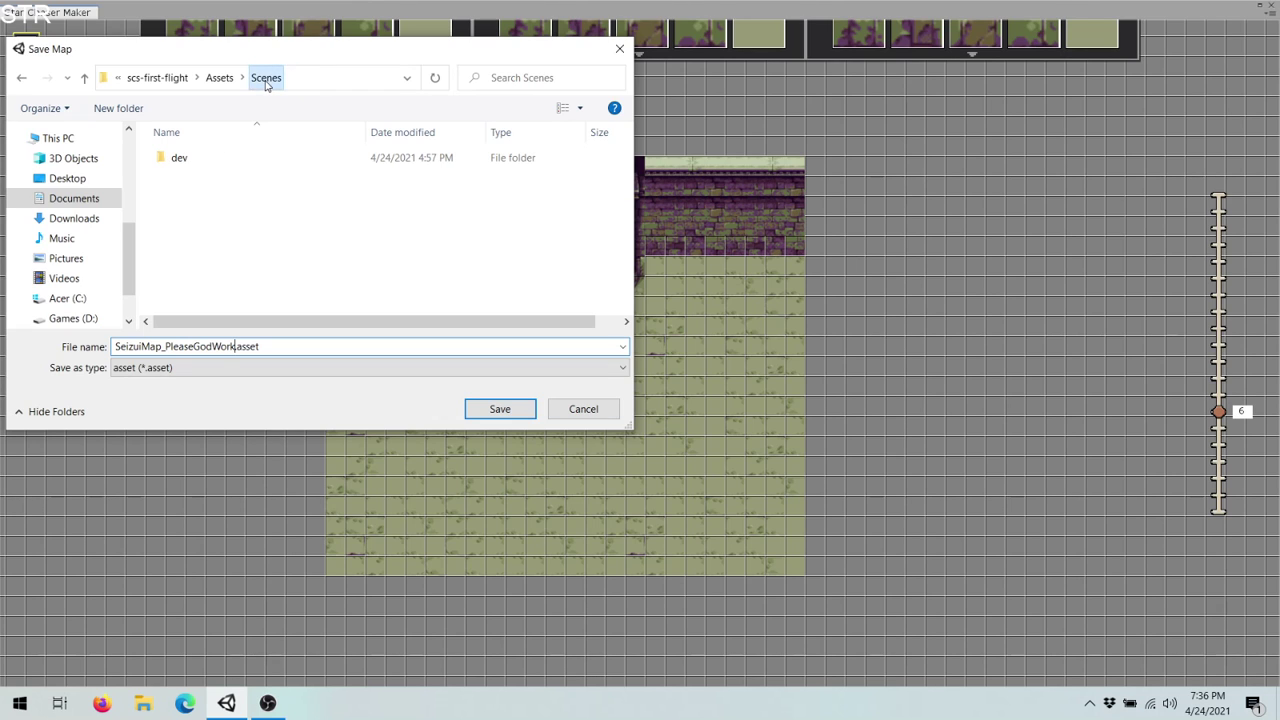
{"action": "double_click", "coordinate": [180, 157]}
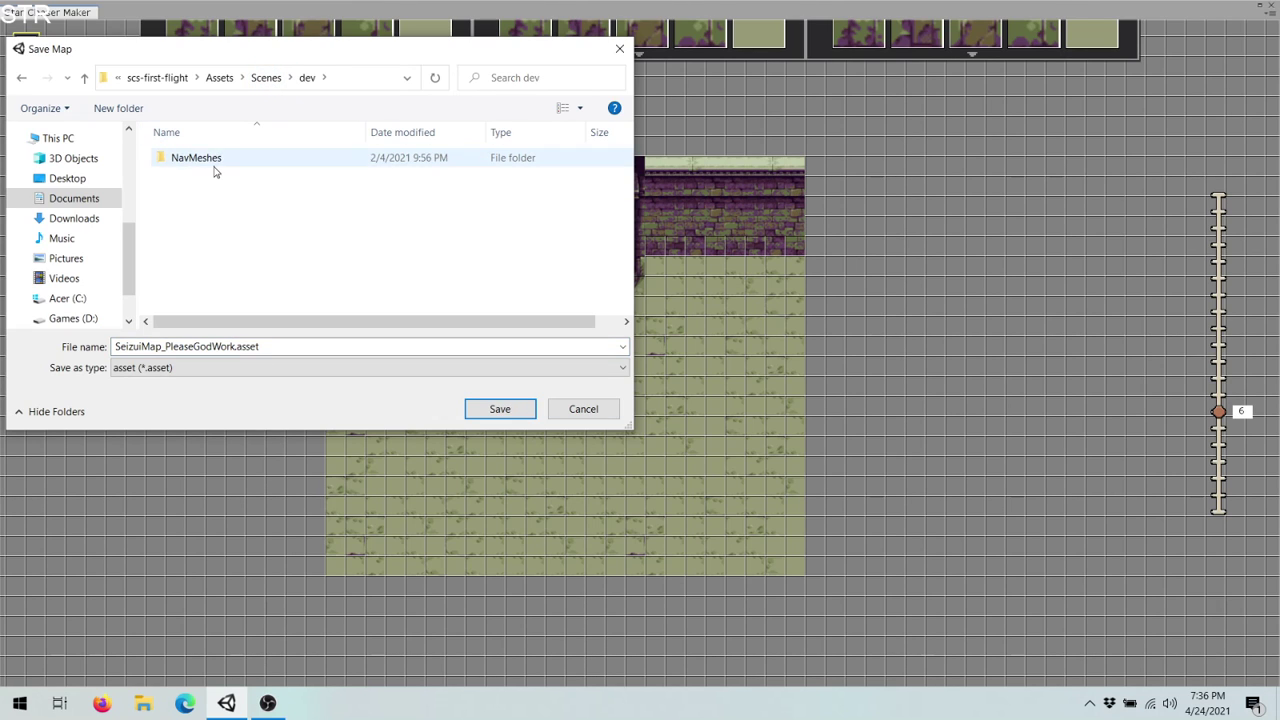
{"action": "double_click", "coordinate": [214, 162]}
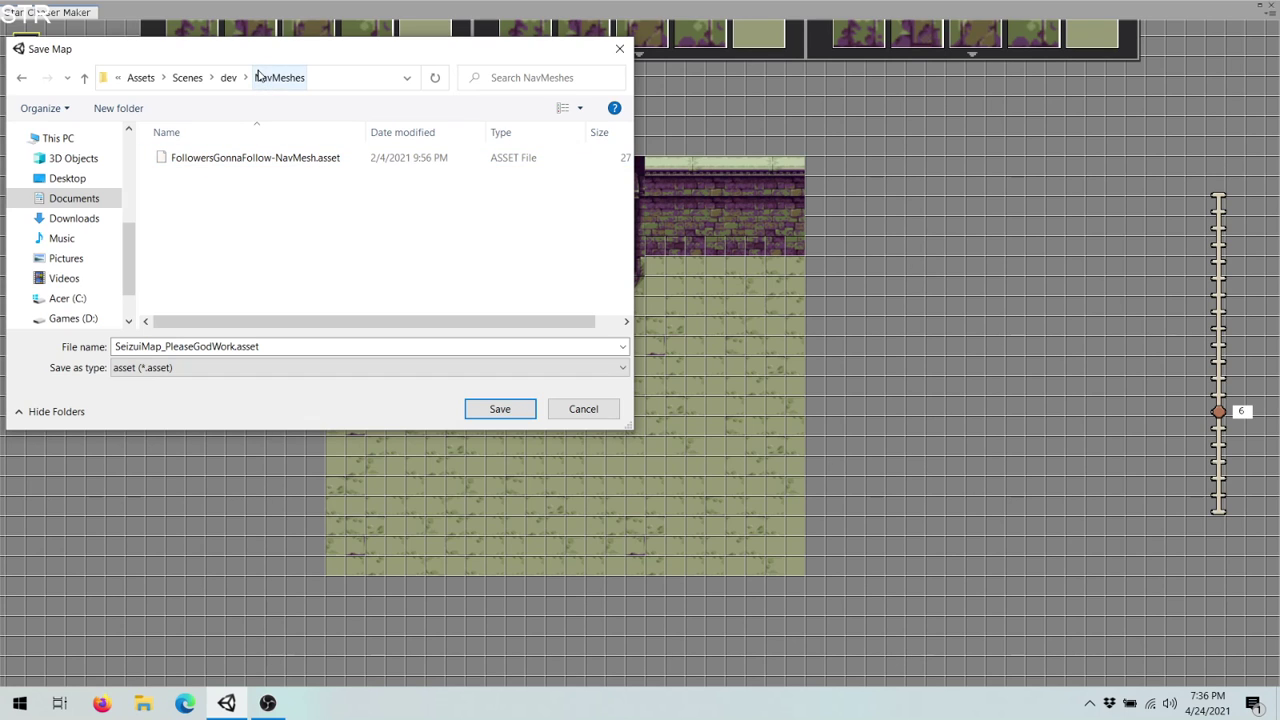
{"action": "left_click", "coordinate": [227, 79]}
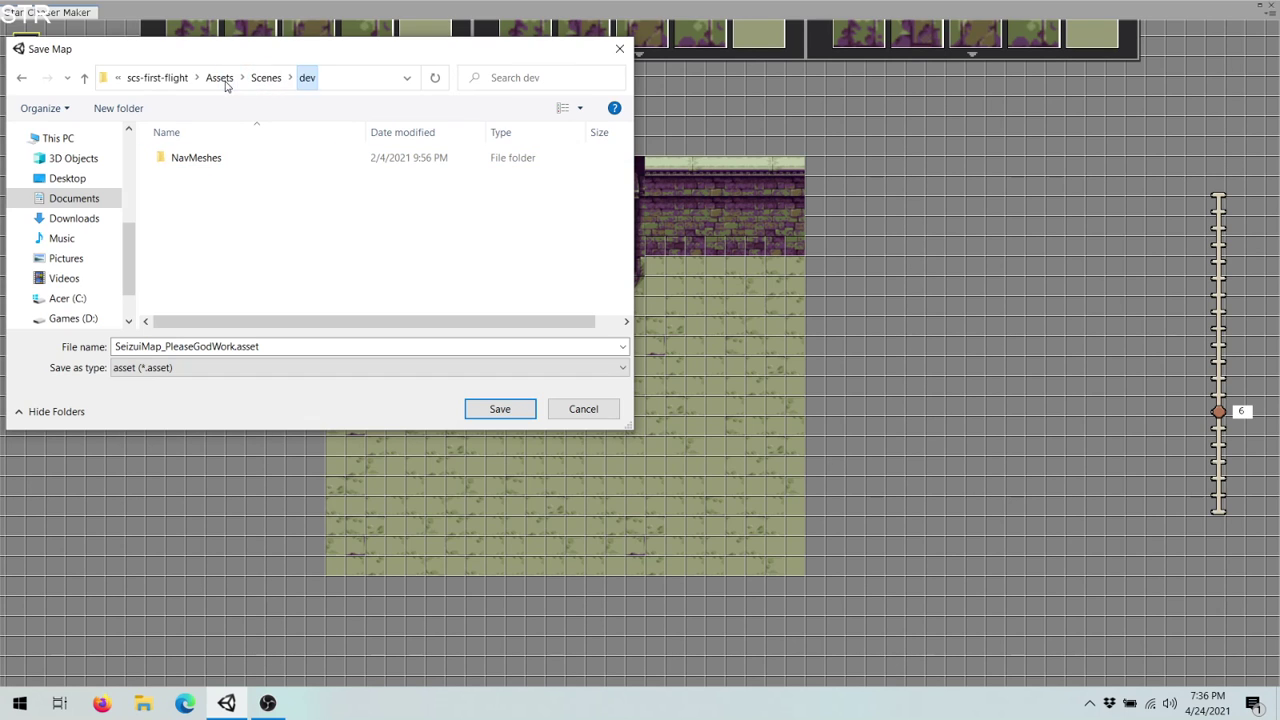
{"action": "left_click", "coordinate": [500, 410]}
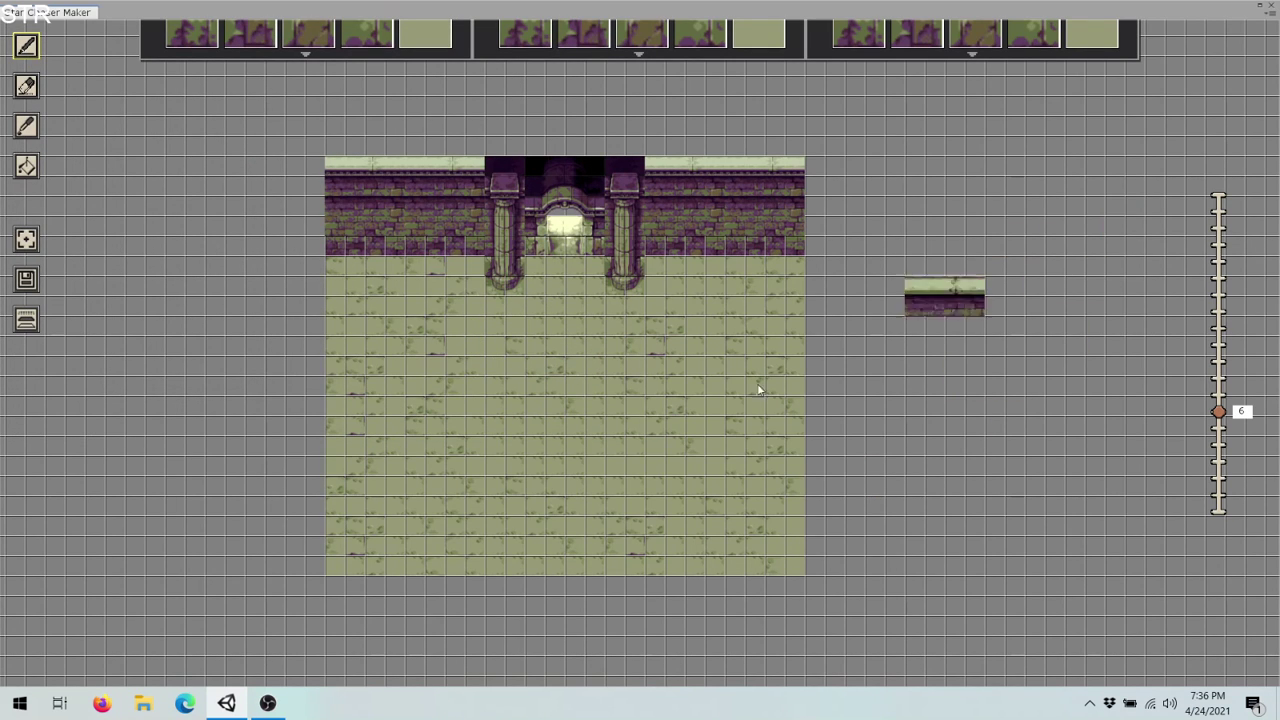
- Restore the Star Chaser Maker window from full size and move it down to uncover the Unity scene and Inspector
{"action": "mouse_move", "coordinate": [262, 706]}
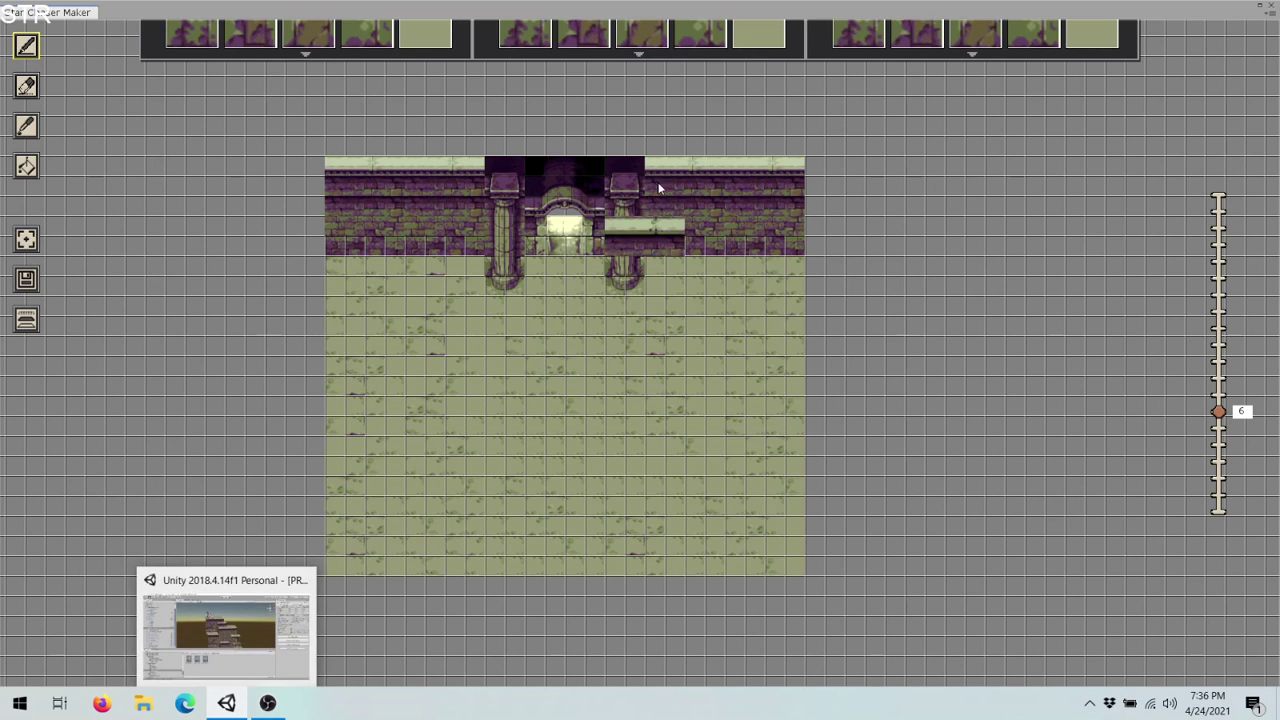
{"action": "left_click", "coordinate": [1261, 7]}
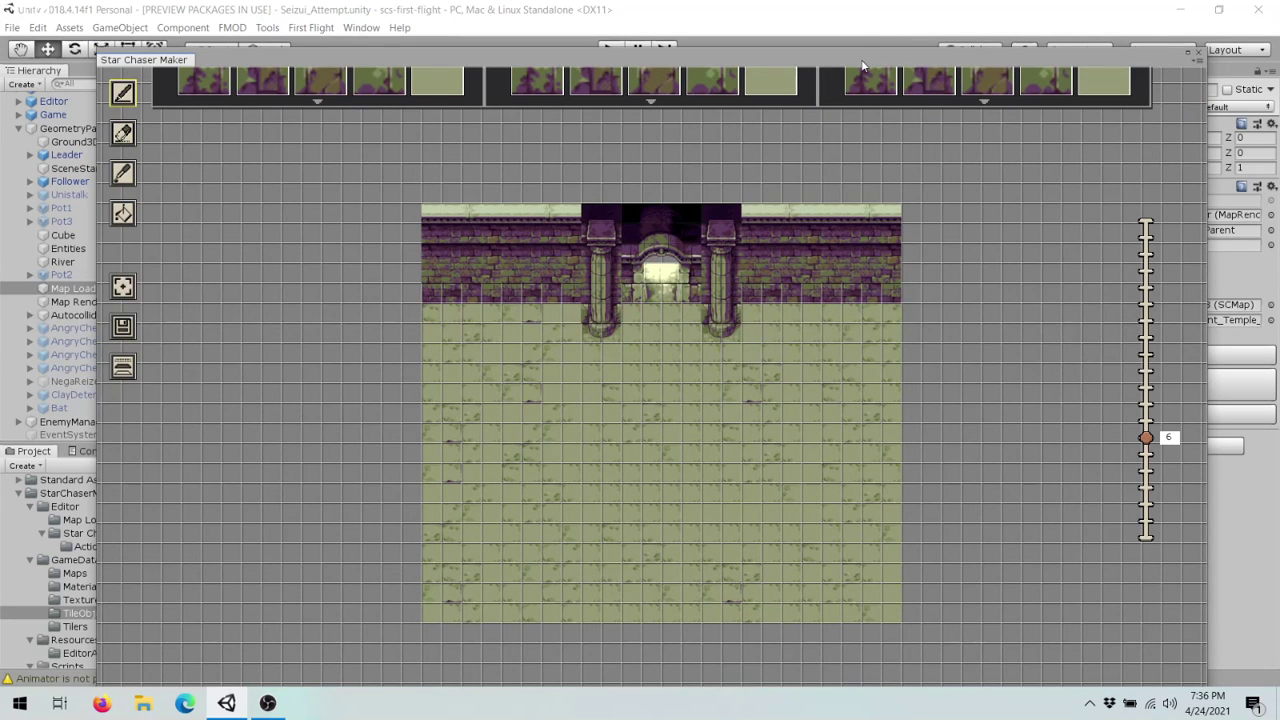
{"action": "left_click_drag", "start_coordinate": [866, 62], "coordinate": [806, 507]}
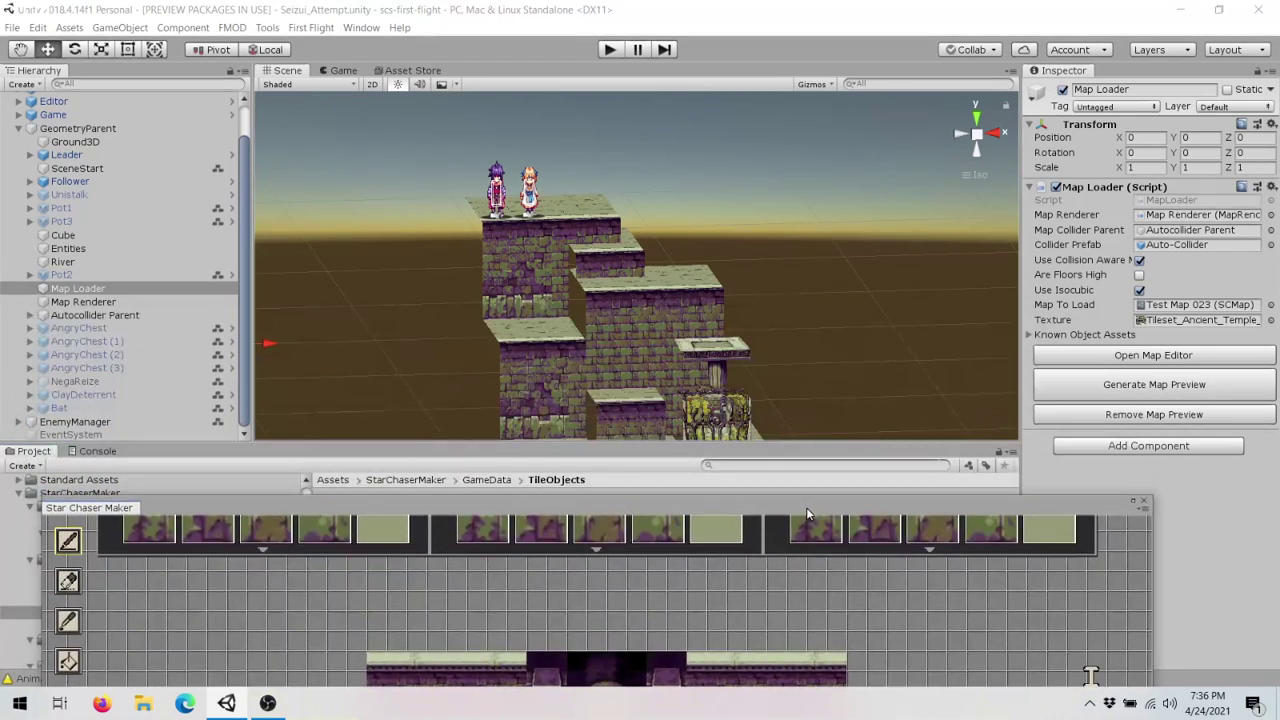
{"action": "scroll", "coordinate": [755, 338], "scroll_direction": "down", "scroll_amount": 2}
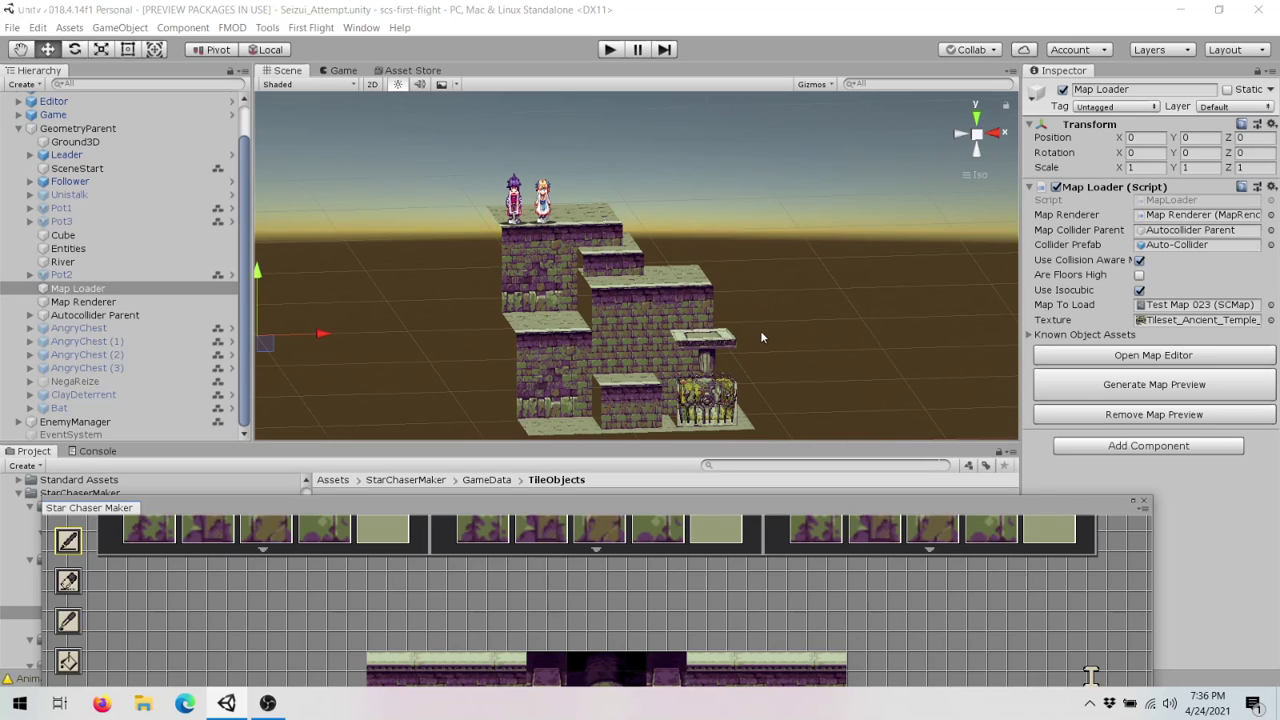
- Assign SeizuiMap_PleaseGodWork as the Map Loader's Map To Load and generate the map preview
{"action": "left_click", "coordinate": [1271, 305]}
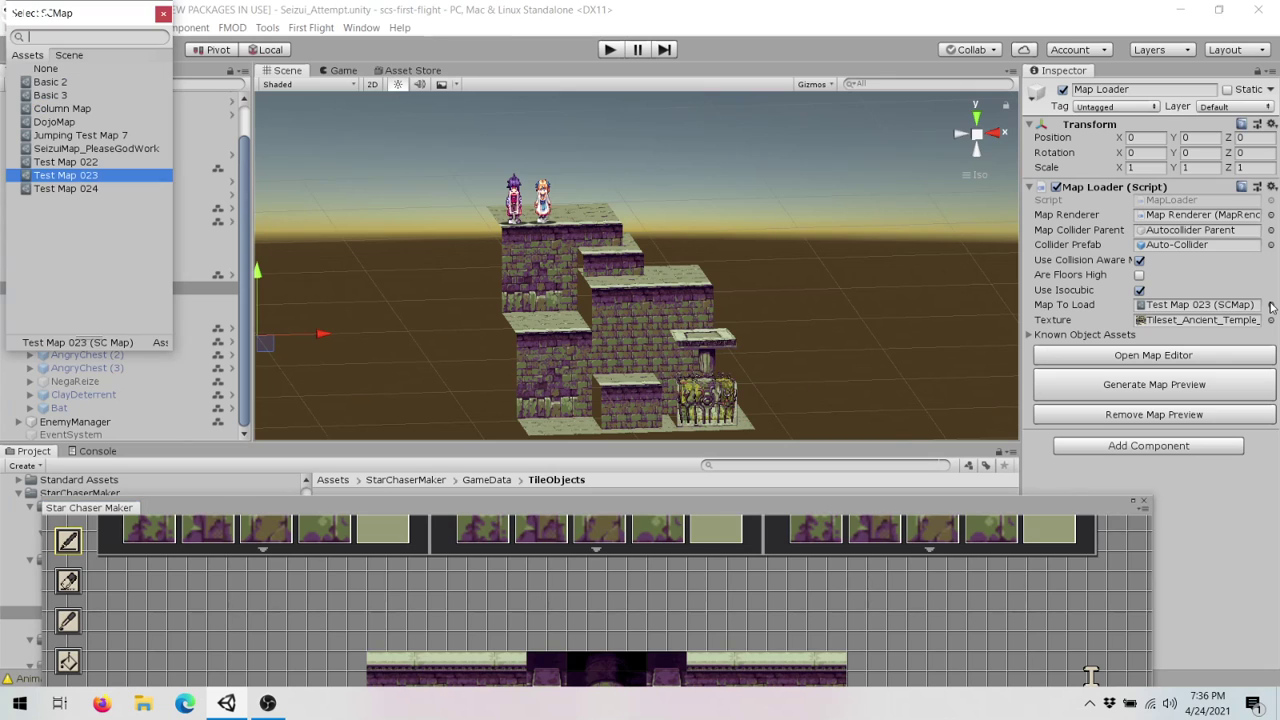
{"action": "left_click", "coordinate": [103, 149]}
{"action": "left_click", "coordinate": [103, 150]}
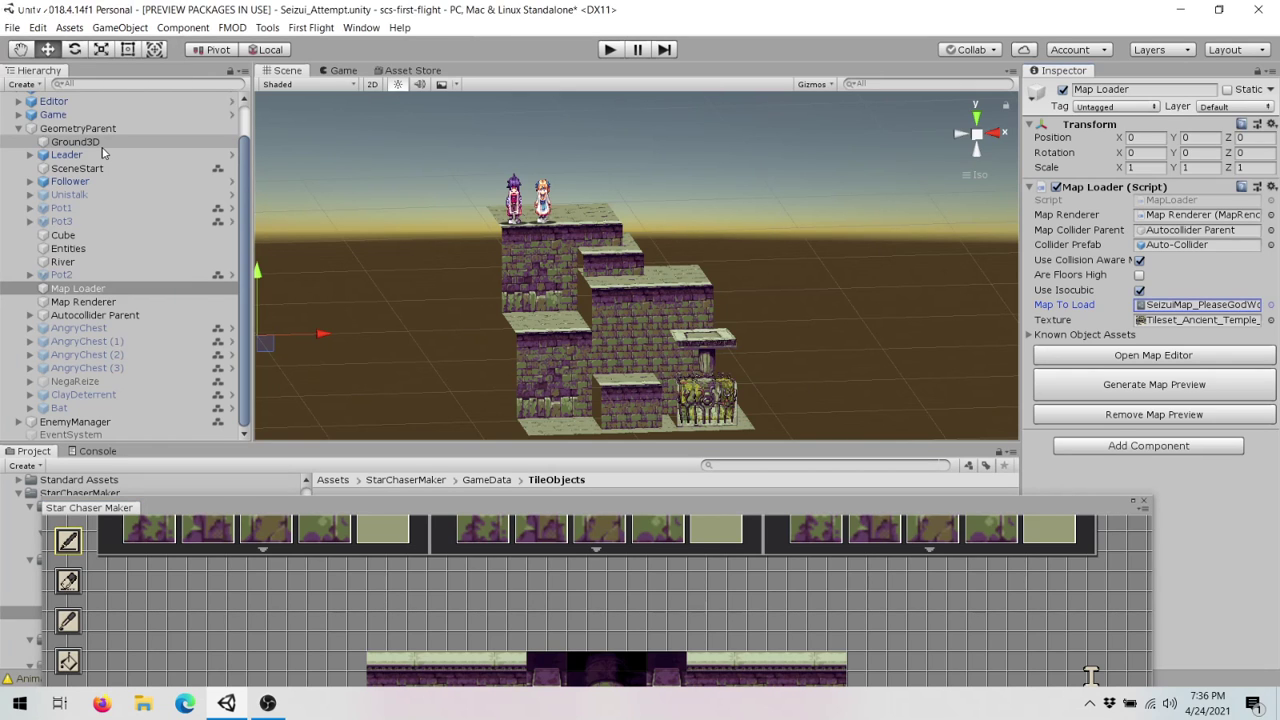
{"action": "left_click", "coordinate": [1166, 390]}
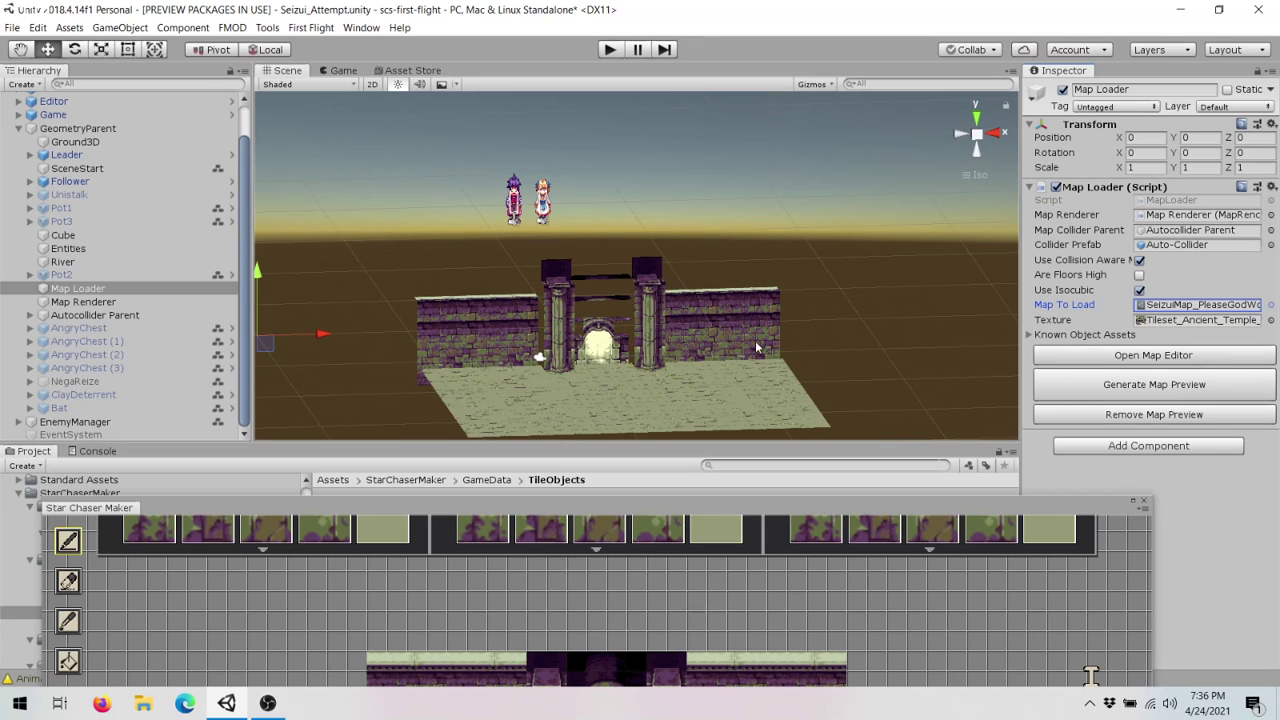
- Look closer at the generated temple gate and close the Star Chaser Maker window
{"action": "scroll", "coordinate": [804, 313], "scroll_direction": "up", "scroll_amount": 3}
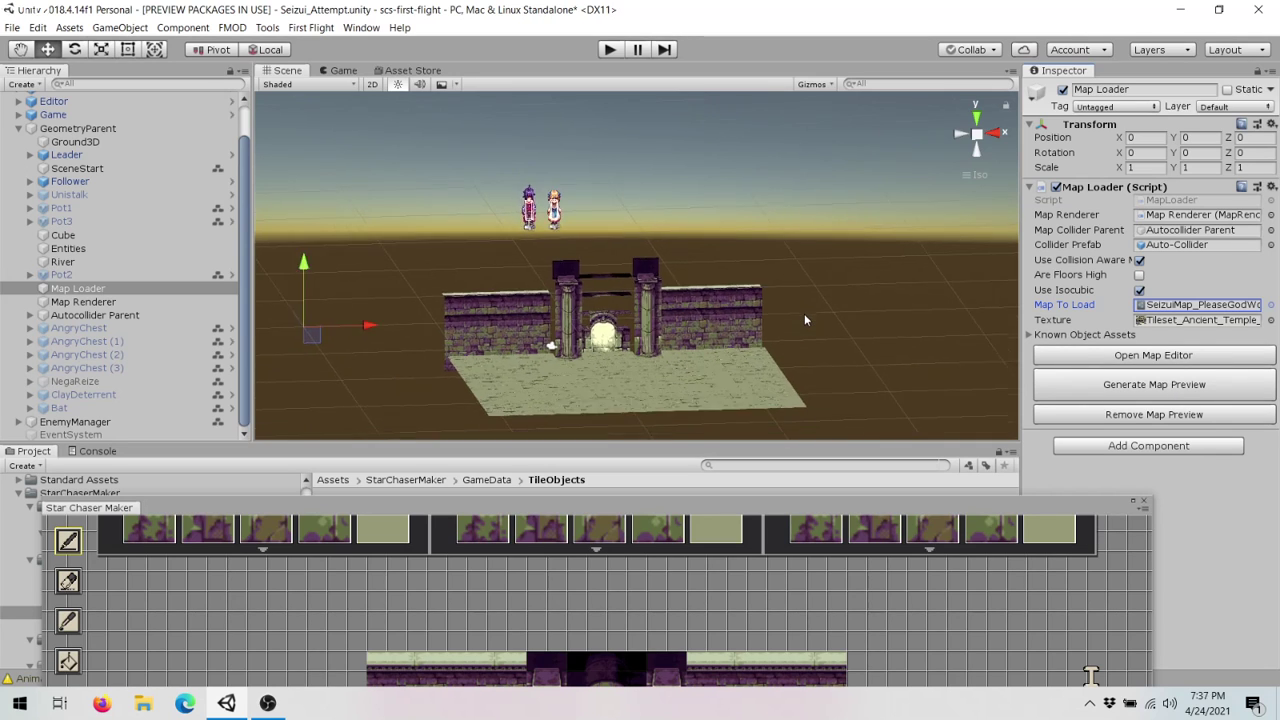
{"action": "scroll", "coordinate": [805, 317], "scroll_direction": "up", "scroll_amount": 2}
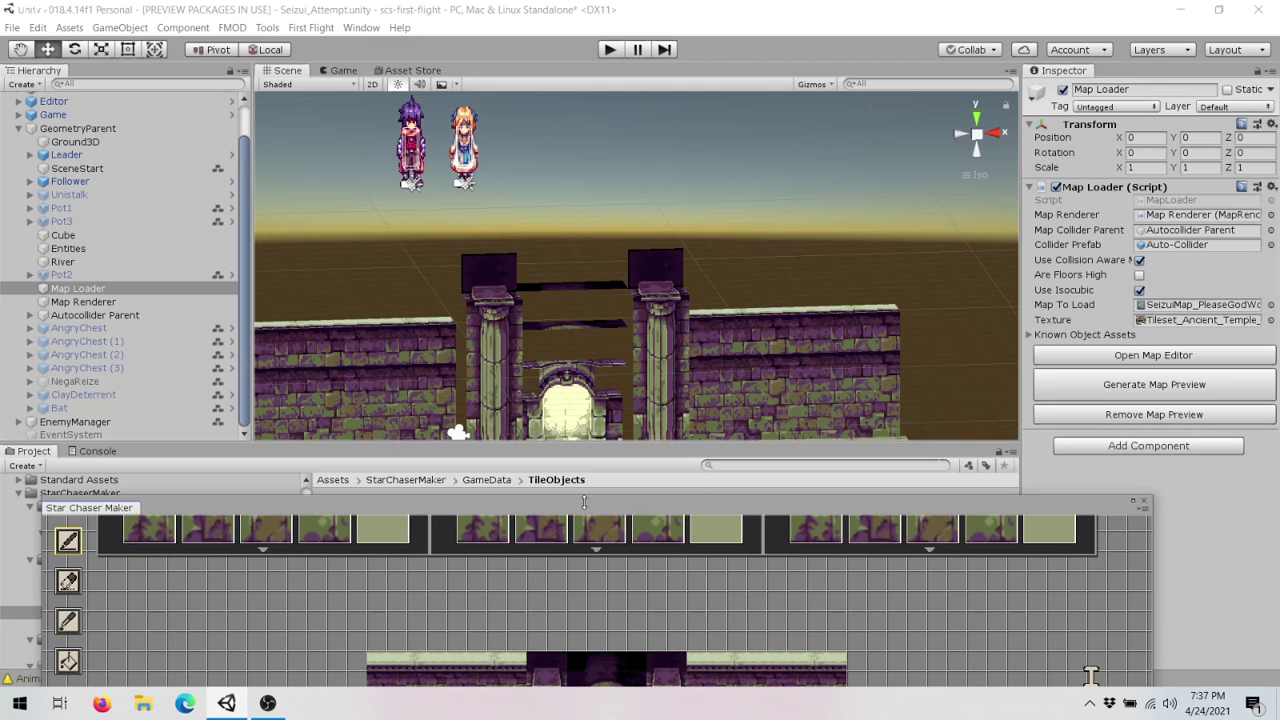
{"action": "left_click_drag", "start_coordinate": [204, 494], "coordinate": [204, 162]}
{"action": "mouse_move", "coordinate": [985, 214]}
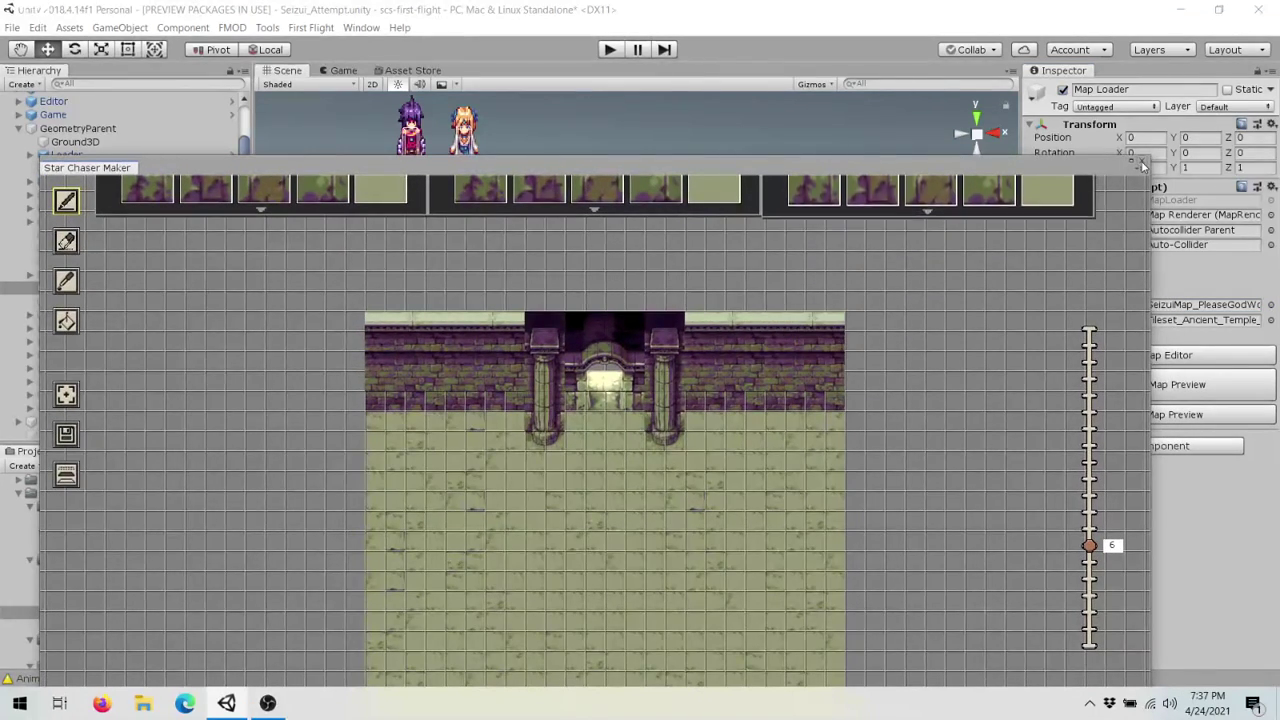
{"action": "left_click", "coordinate": [1142, 161]}
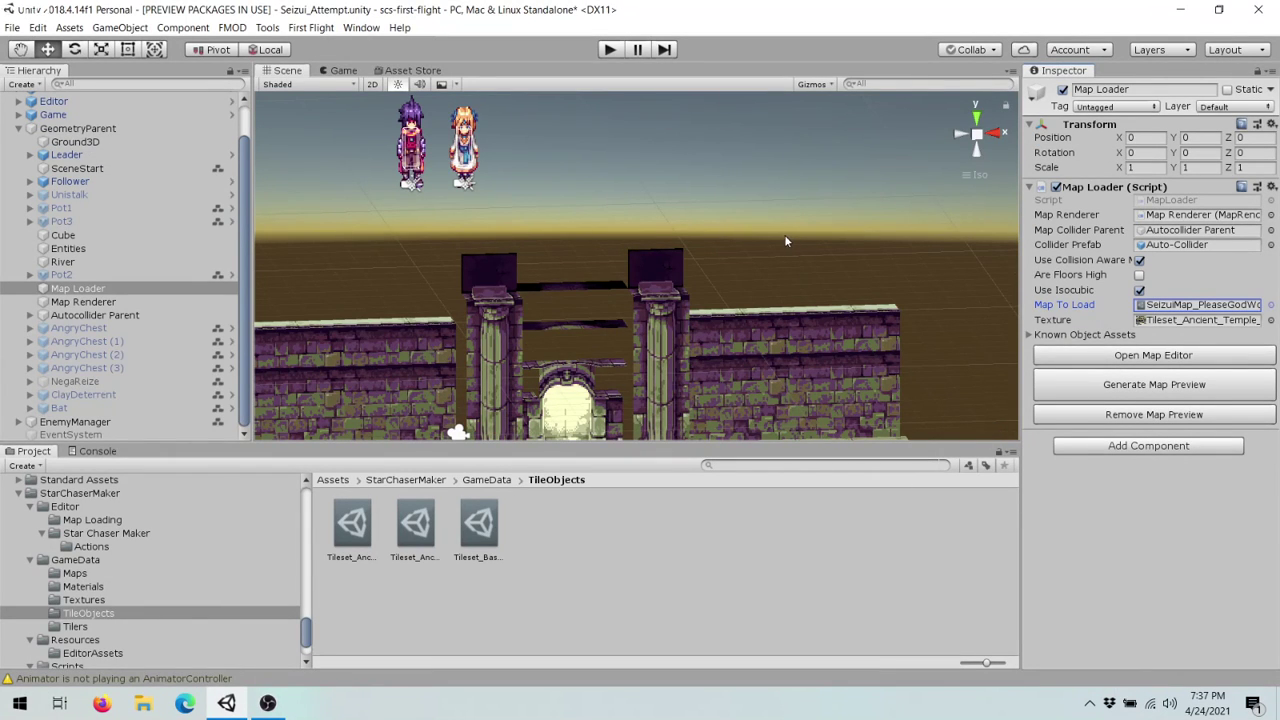
- Examine the generated temple's walls, gate, columns and floor from frontal and raised viewing angles in the scene
{"action": "scroll", "coordinate": [699, 208], "scroll_direction": "down", "scroll_amount": 2}
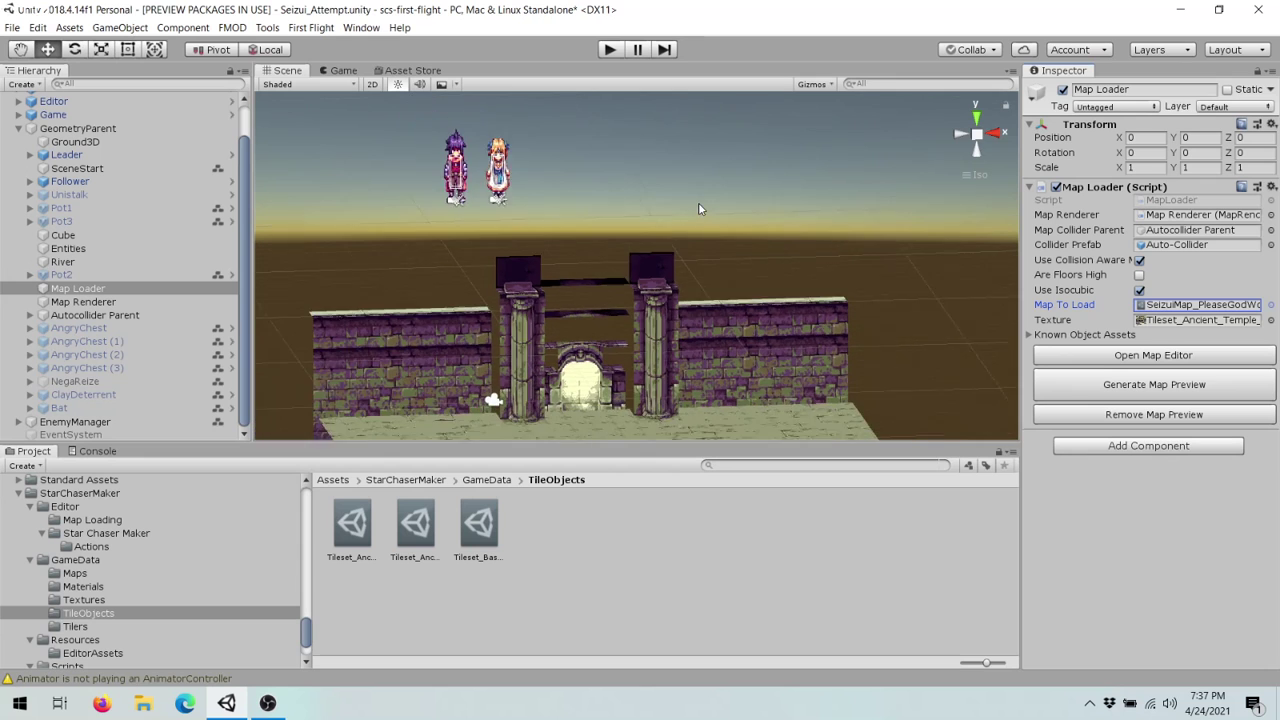
{"action": "scroll", "coordinate": [699, 208], "scroll_direction": "down", "scroll_amount": 2}
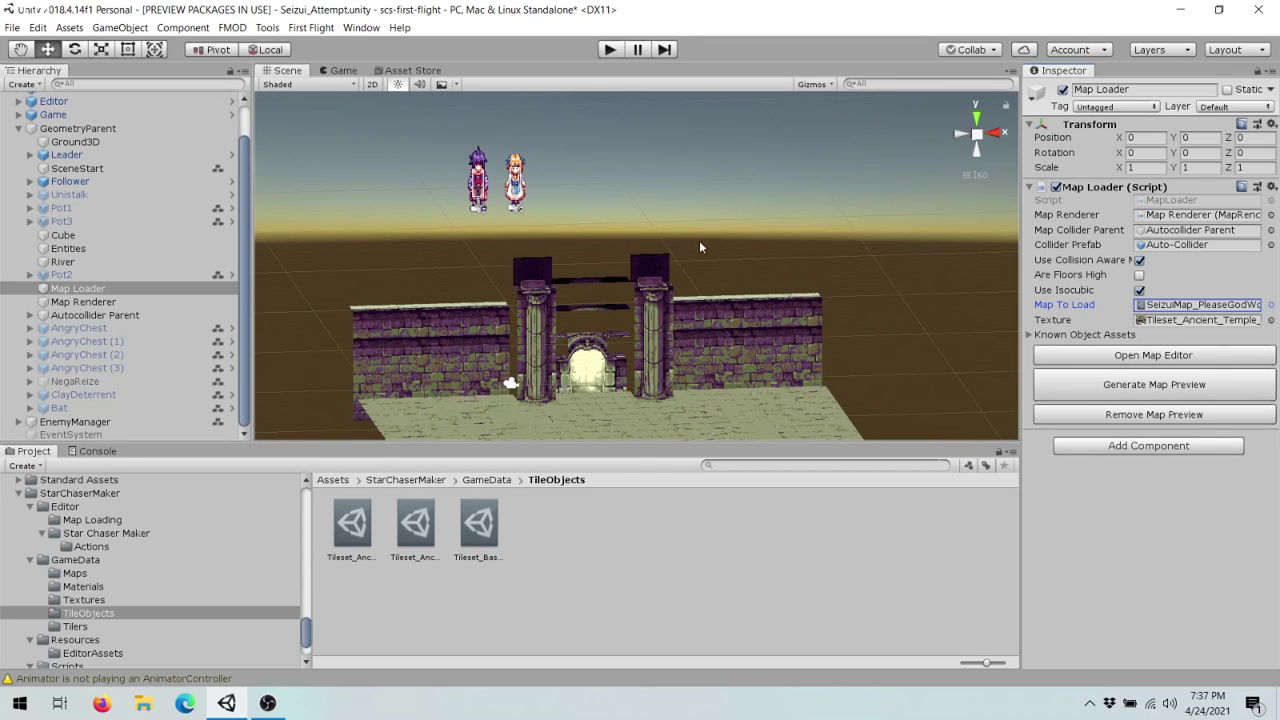
{"action": "middle_click_drag", "start_coordinate": [692, 245], "coordinate": [738, 117]}
{"action": "middle_click_drag", "start_coordinate": [642, 214], "coordinate": [550, 216]}
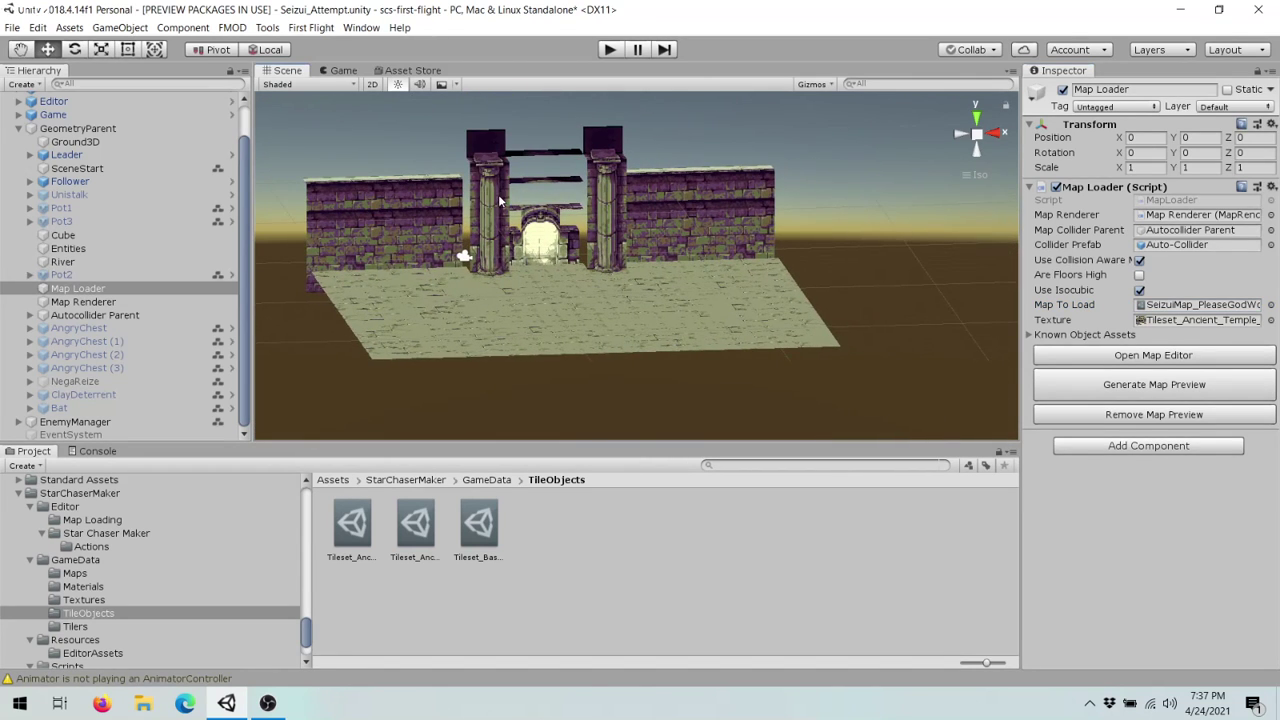
{"action": "left_click_drag", "start_coordinate": [775, 212], "coordinate": [809, 245], "text": "alt"}
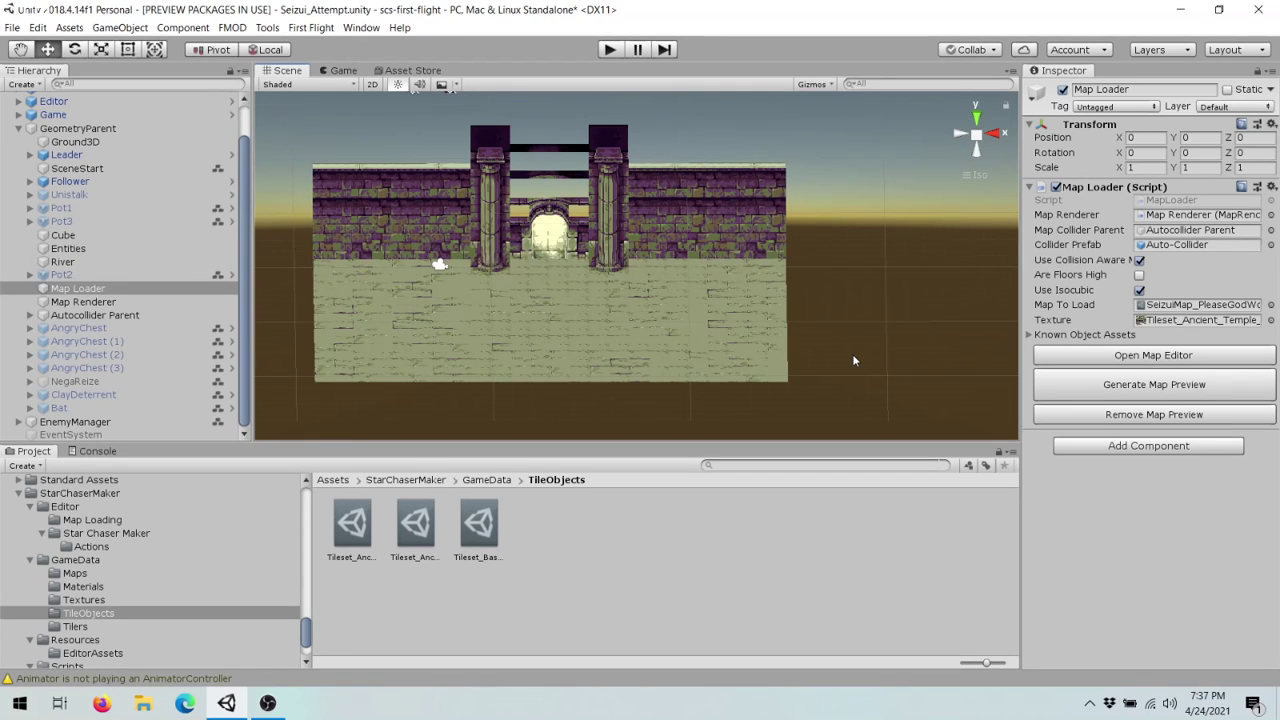
{"action": "left_click_drag", "start_coordinate": [852, 354], "coordinate": [856, 312], "text": "alt"}
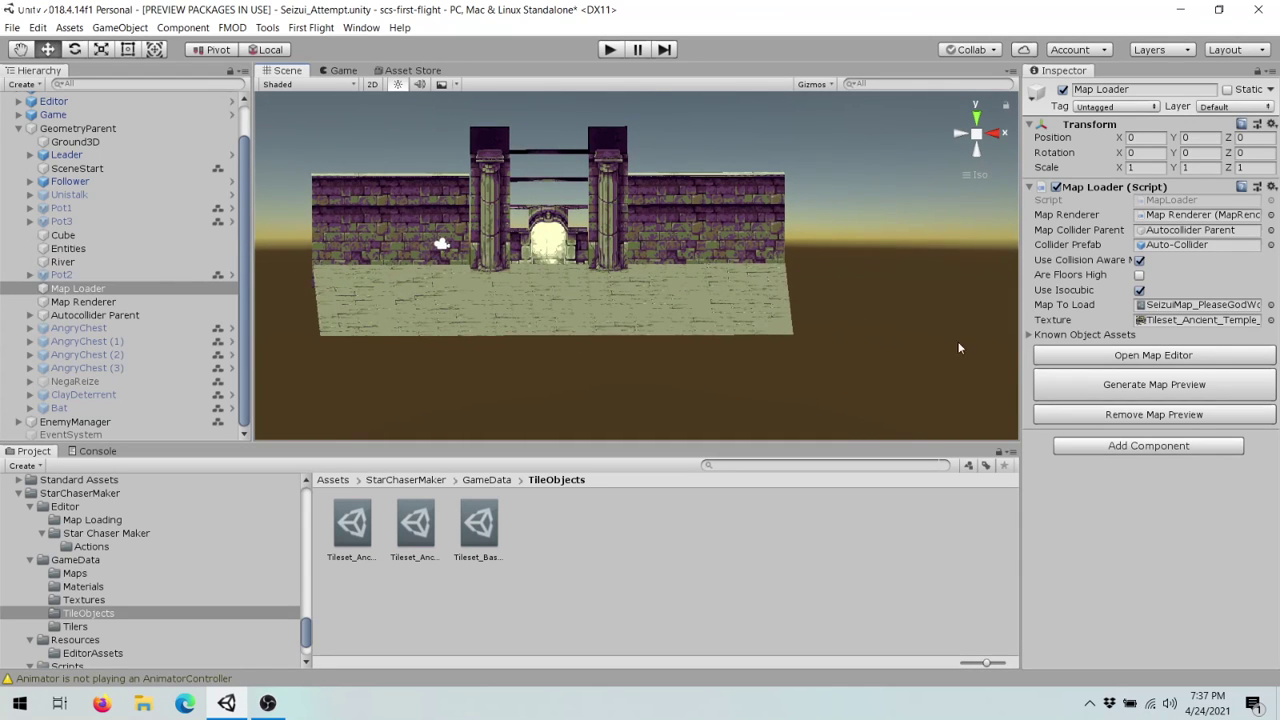
{"action": "left_click_drag", "start_coordinate": [943, 306], "coordinate": [938, 381], "text": "alt"}
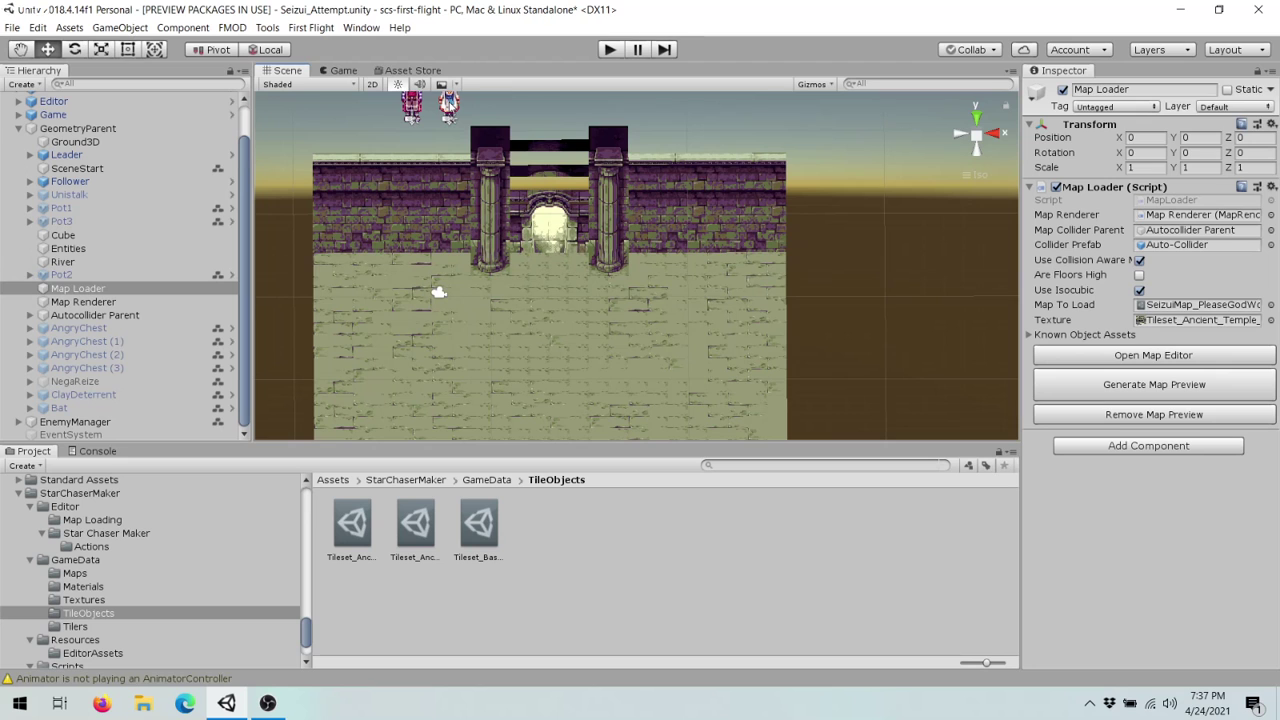
- Move the Follower character forward along Z to about -24.24, over the temple floor
{"action": "left_click", "coordinate": [451, 104]}
{"action": "left_click", "coordinate": [451, 104]}
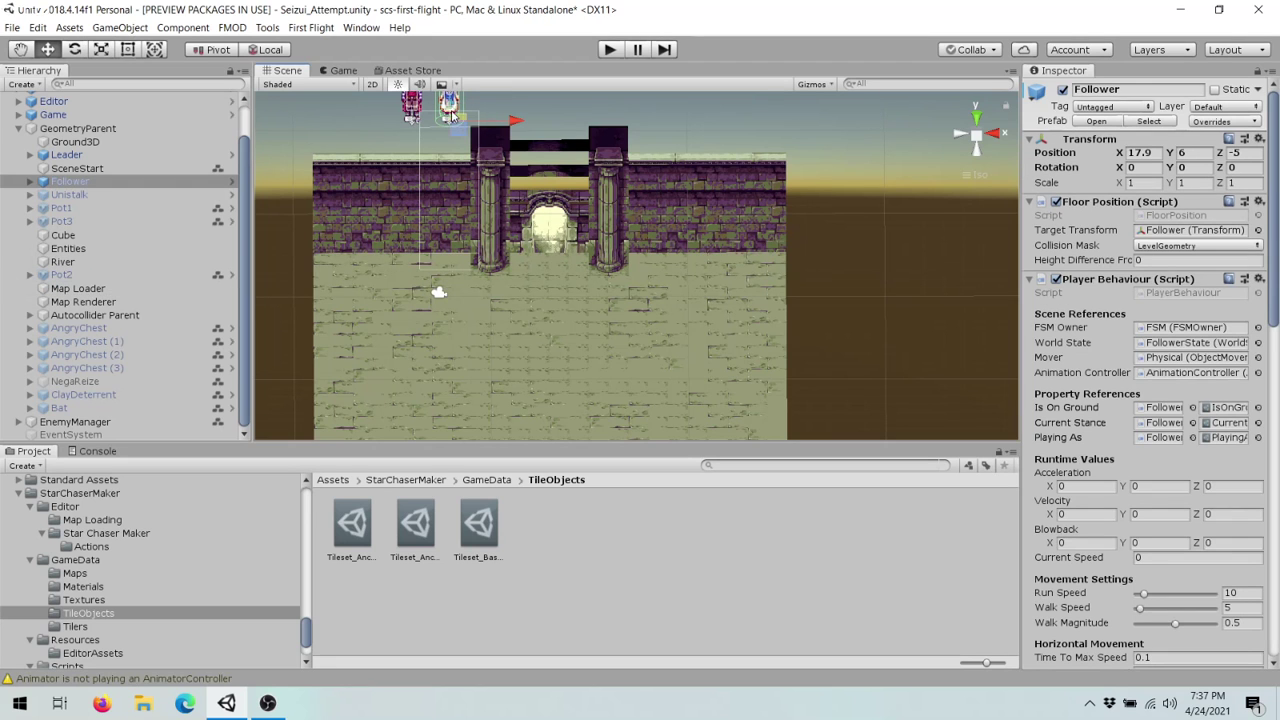
{"action": "left_click_drag", "start_coordinate": [510, 114], "coordinate": [507, 319]}
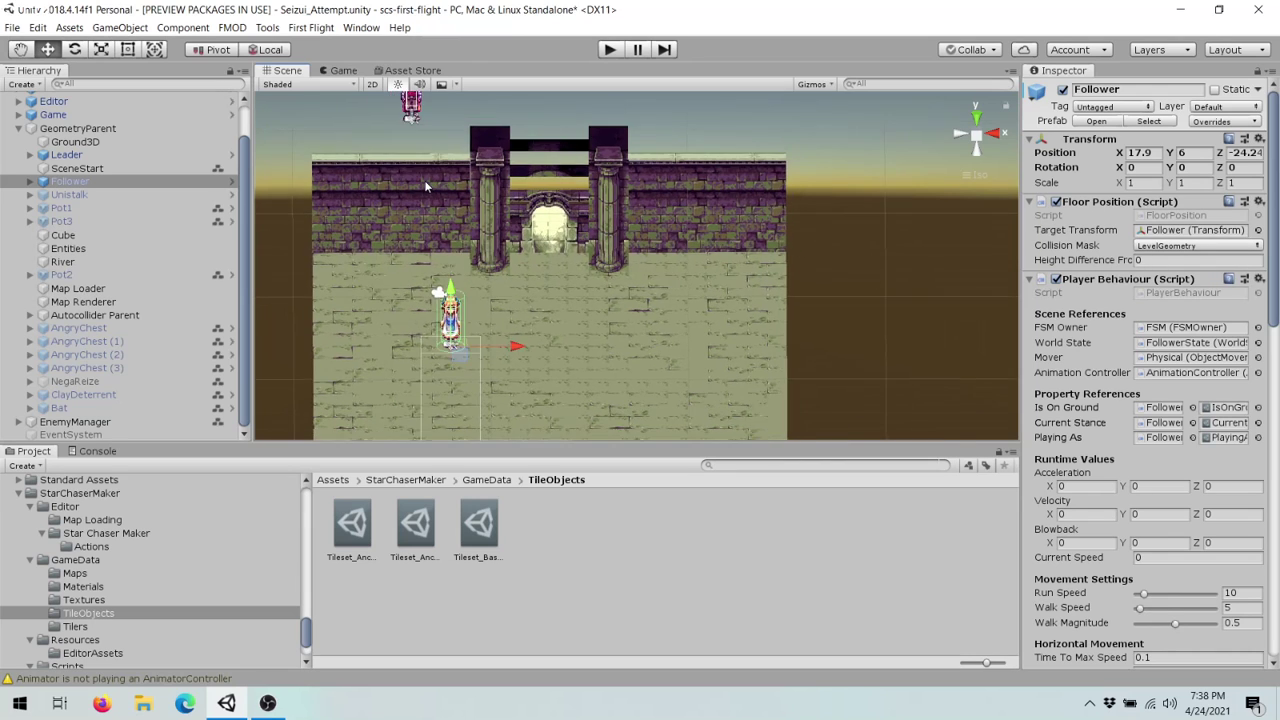
- Move the Leader character forward along Z to about -25.03, beside the Follower over the temple floor
{"action": "scroll", "coordinate": [425, 185], "scroll_direction": "down", "scroll_amount": 1}
{"action": "middle_click_drag", "start_coordinate": [811, 177], "coordinate": [882, 227]}
{"action": "left_click", "coordinate": [491, 150]}
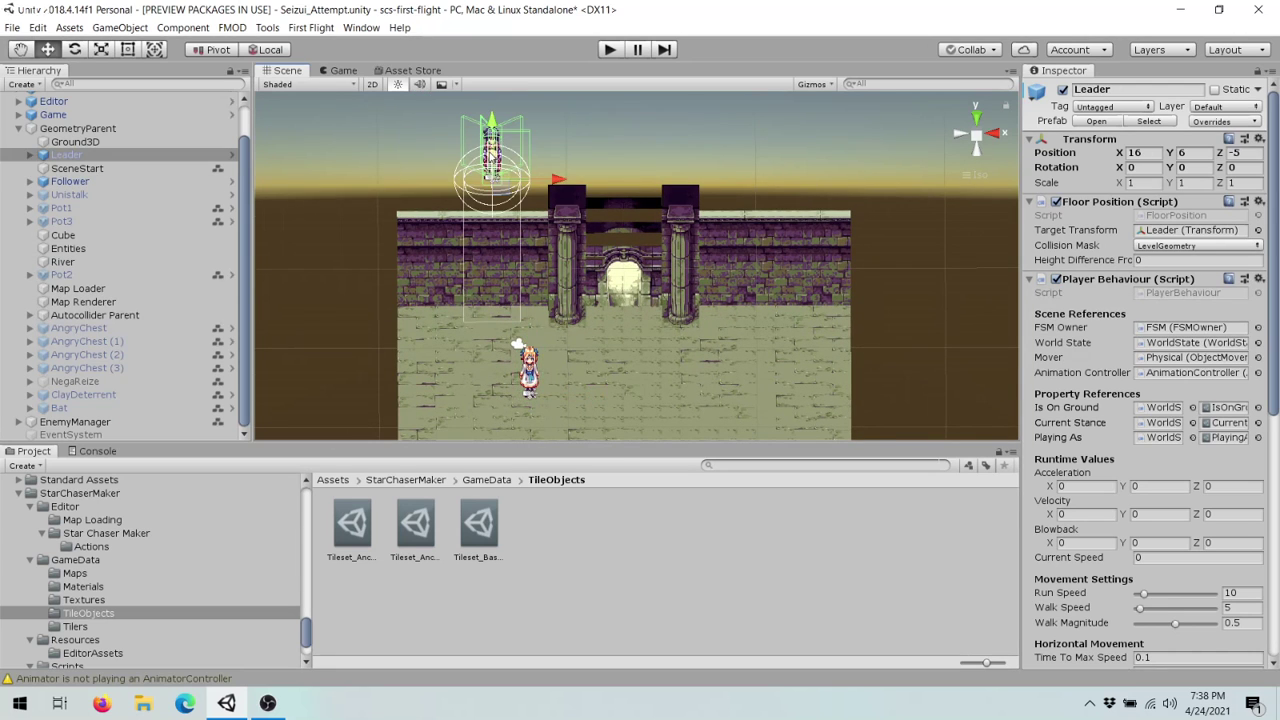
{"action": "left_click_drag", "start_coordinate": [491, 150], "coordinate": [503, 262]}
{"action": "left_click_drag", "start_coordinate": [505, 327], "coordinate": [496, 376]}
{"action": "scroll", "coordinate": [745, 213], "scroll_direction": "up", "scroll_amount": 3}
{"action": "scroll", "coordinate": [743, 214], "scroll_direction": "down", "scroll_amount": 7}
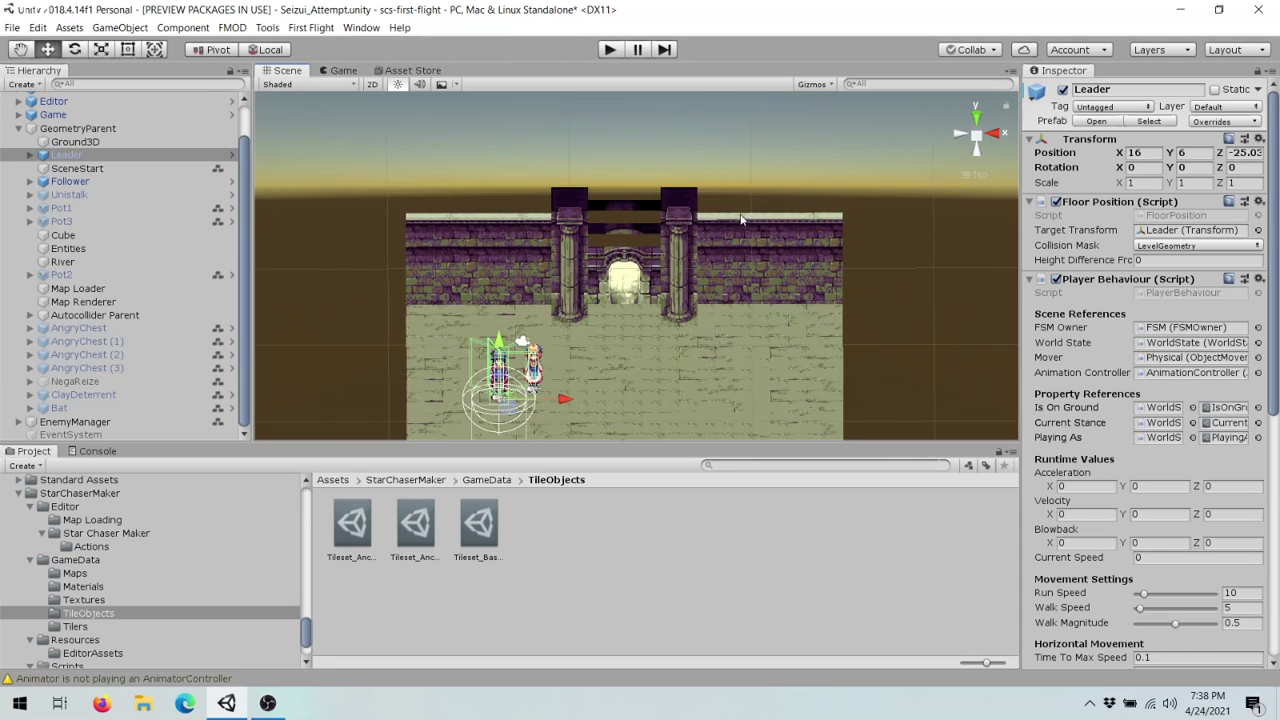
- Run the scene in play mode to test the characters on the temple map
{"action": "middle_click_drag", "start_coordinate": [873, 322], "coordinate": [885, 192]}
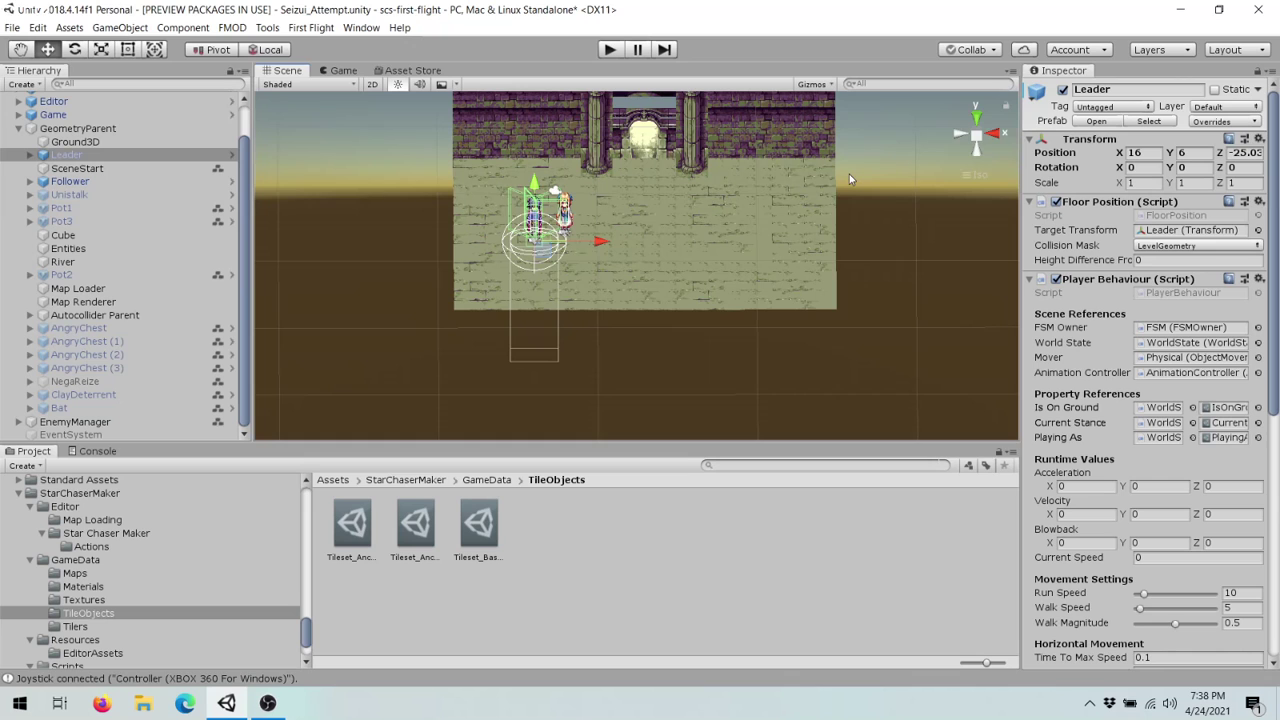
{"action": "left_click", "coordinate": [611, 50]}
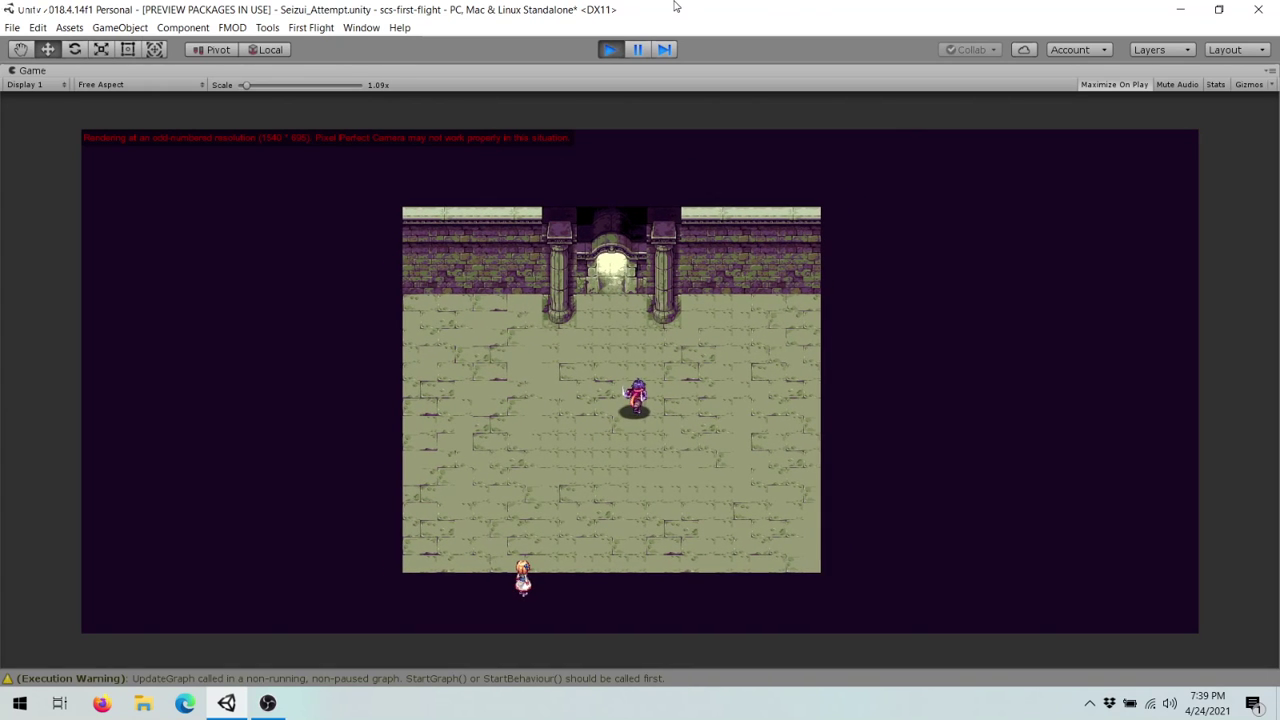
- Switch to Snipping Tool and capture the running game, then recapture it cropped closely around the temple and both characters
{"action": "key", "text": "super"}
{"action": "type", "text": "sn"}
{"action": "key", "text": "Return"}
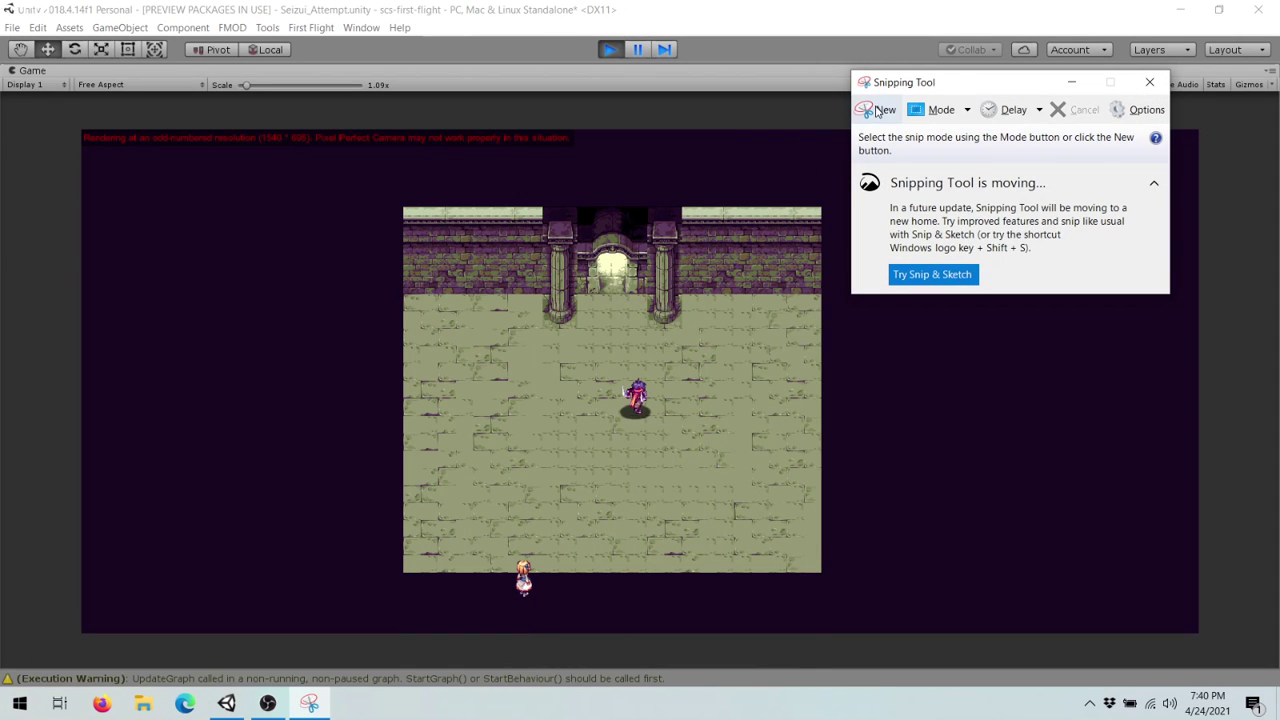
{"action": "left_click", "coordinate": [876, 108]}
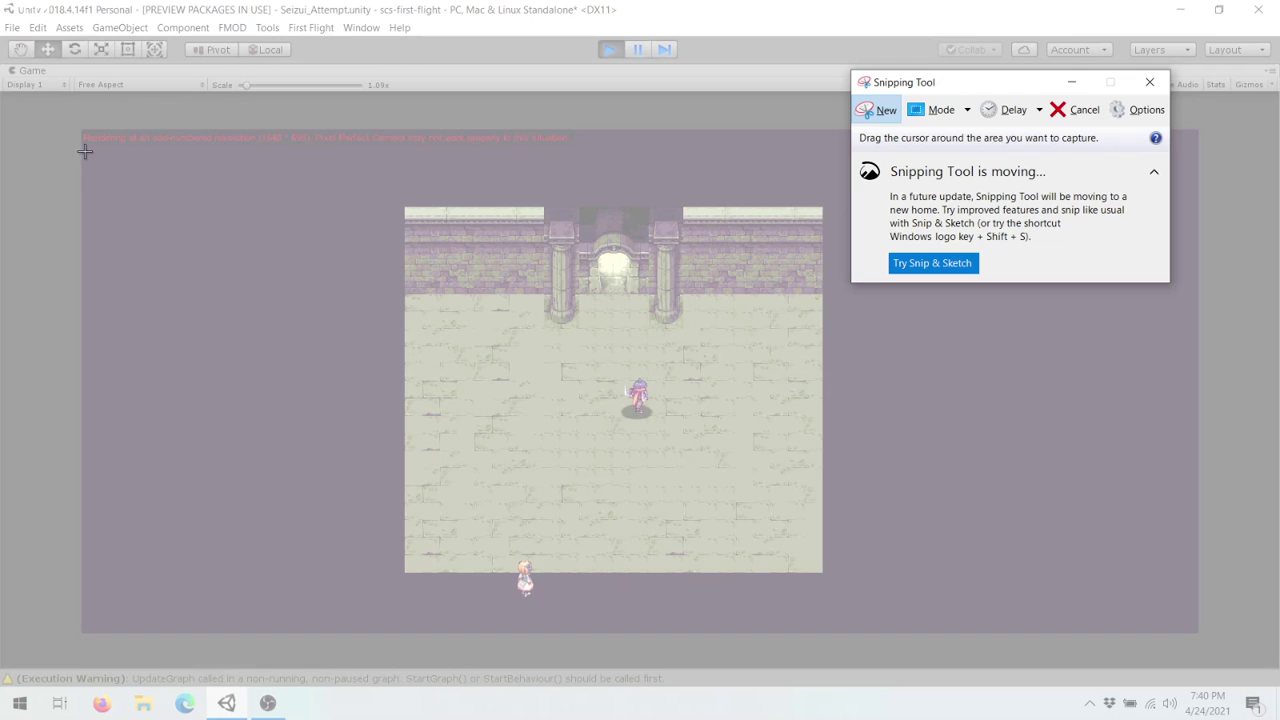
{"action": "left_click_drag", "start_coordinate": [83, 148], "coordinate": [1155, 621]}
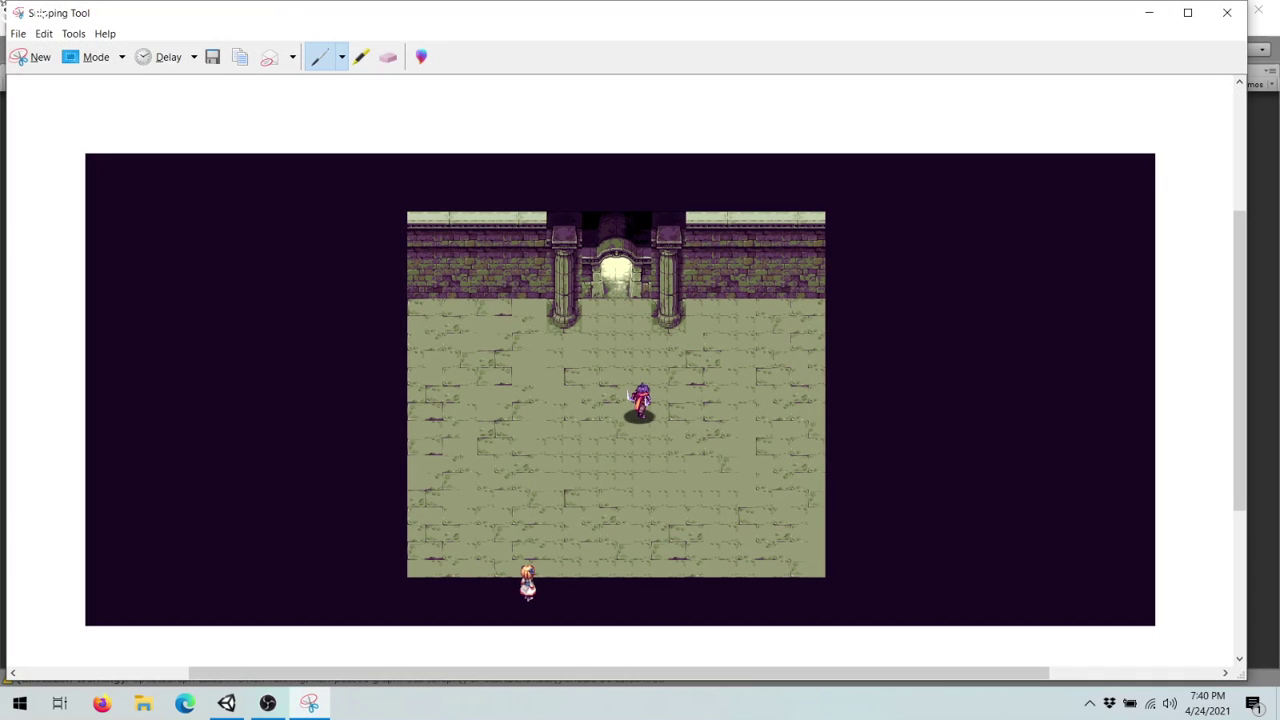
{"action": "left_click", "coordinate": [33, 57]}
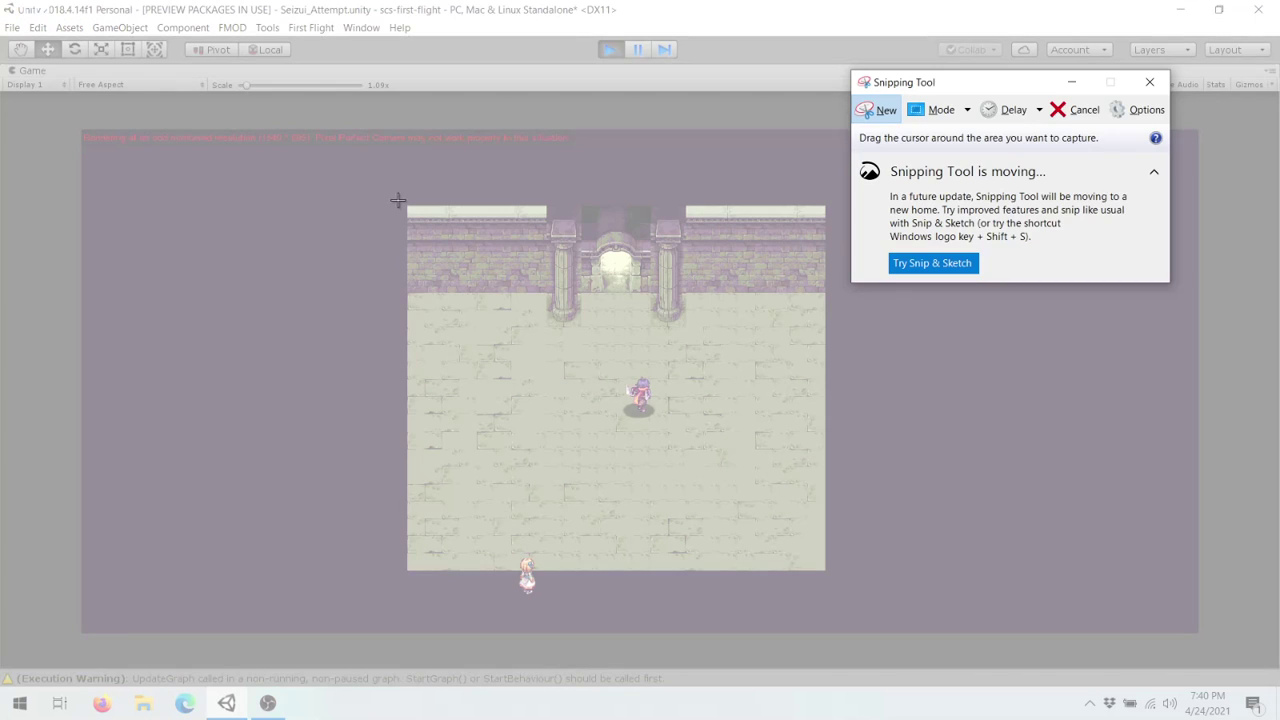
{"action": "left_click_drag", "start_coordinate": [400, 194], "coordinate": [851, 595]}
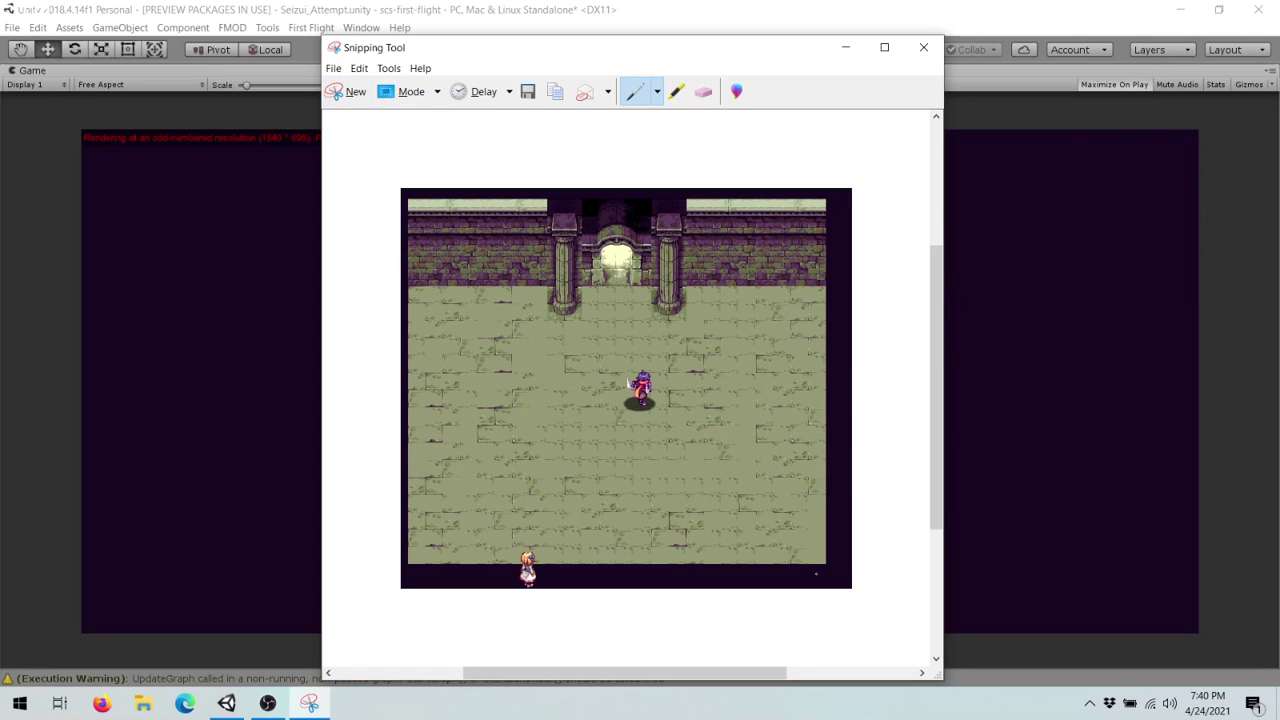
- Save the snip as a PNG named Working_Ish in the Pictures folder
{"action": "right_click", "coordinate": [716, 392]}
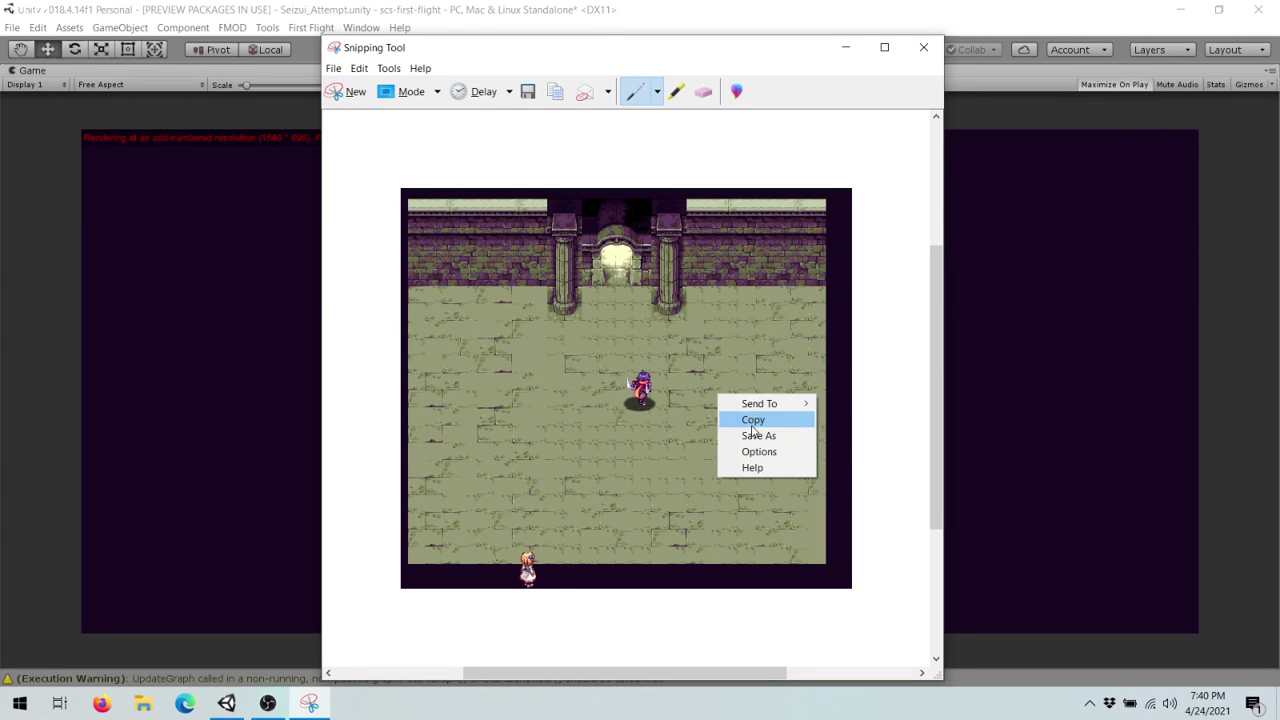
{"action": "left_click", "coordinate": [753, 432]}
{"action": "type", "text": "Work"}
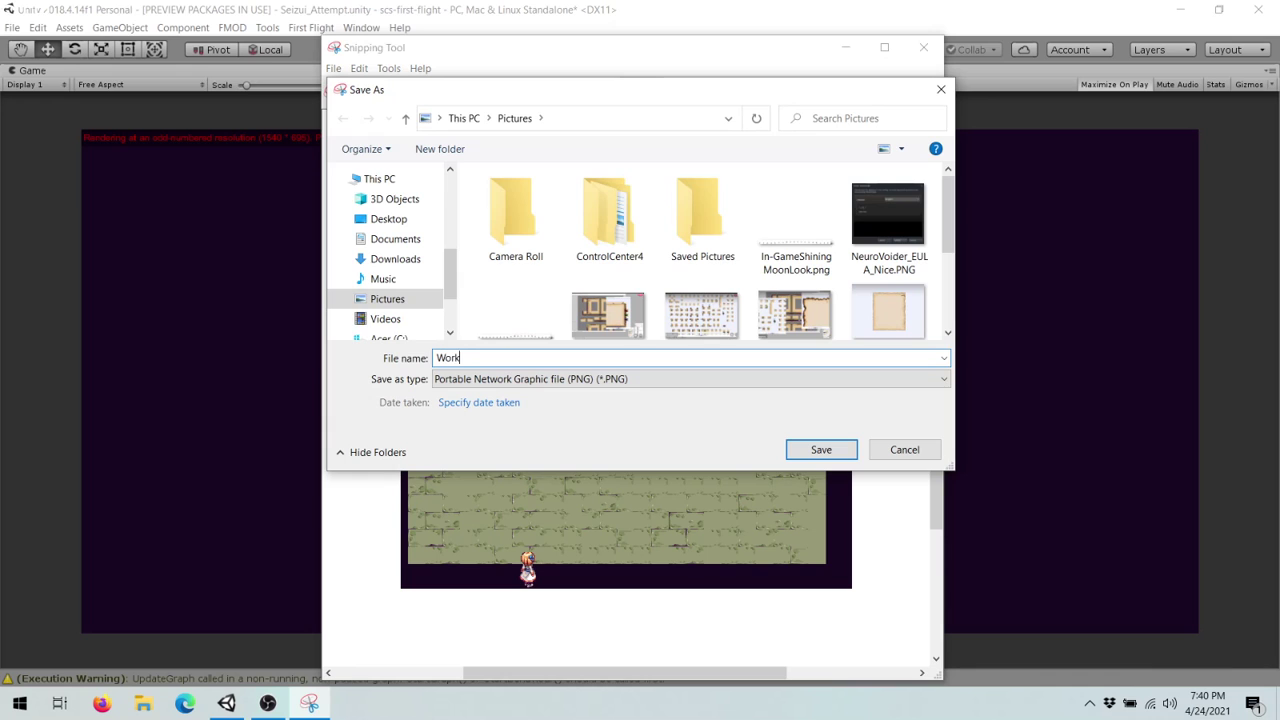
{"action": "type", "text": "ing_Ish"}
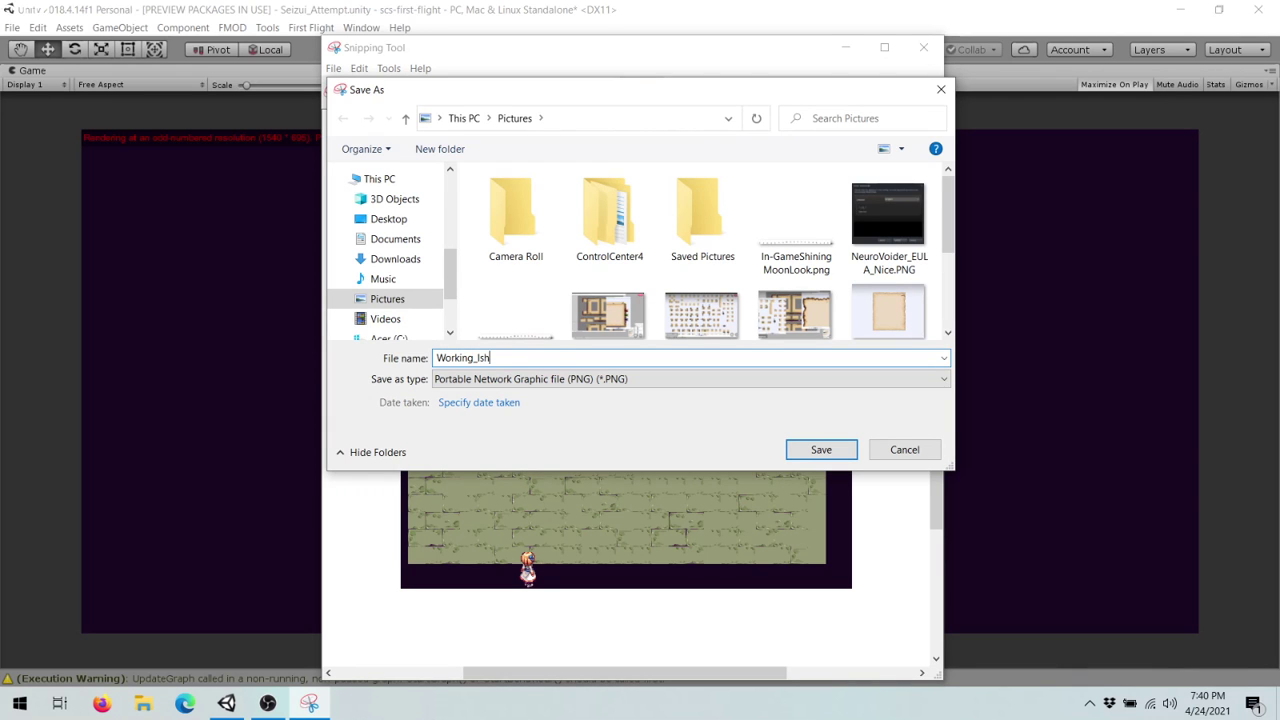
{"action": "key", "text": "Return"}
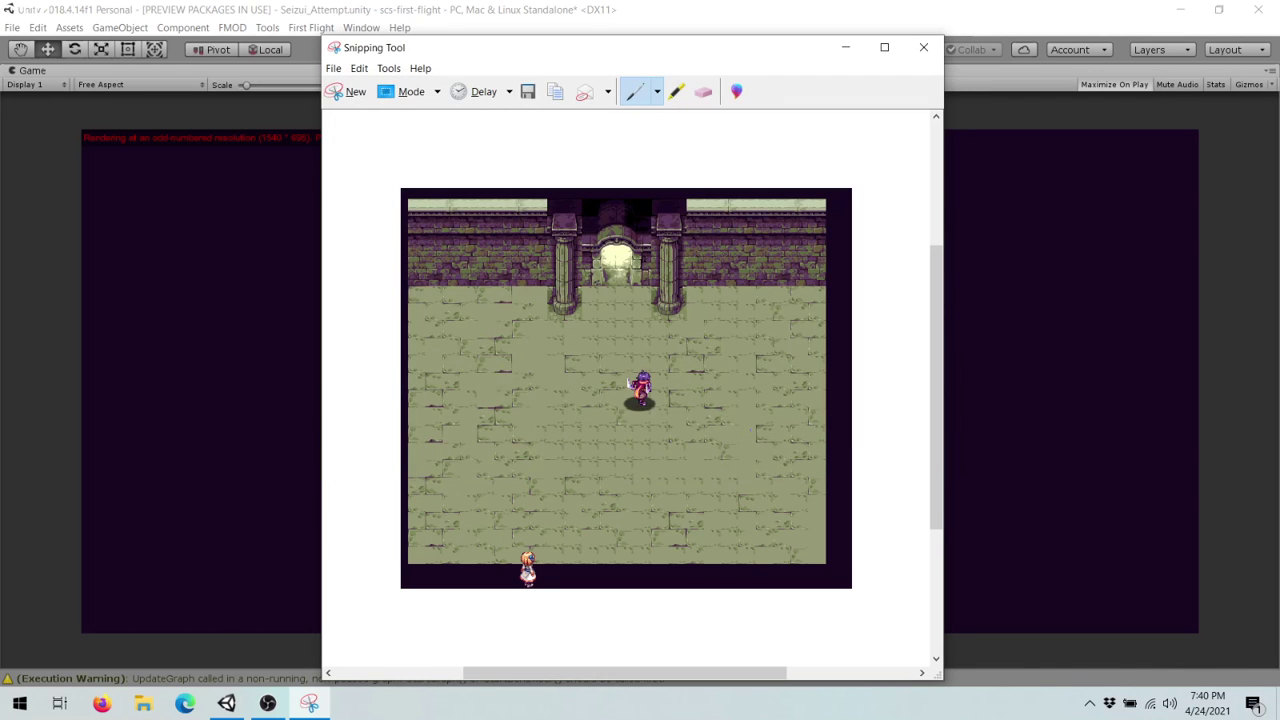
- Return to Unity, playtest walking the Leader up to the wall and around the column left of the gate, and stop play mode
{"action": "left_click", "coordinate": [1093, 462]}
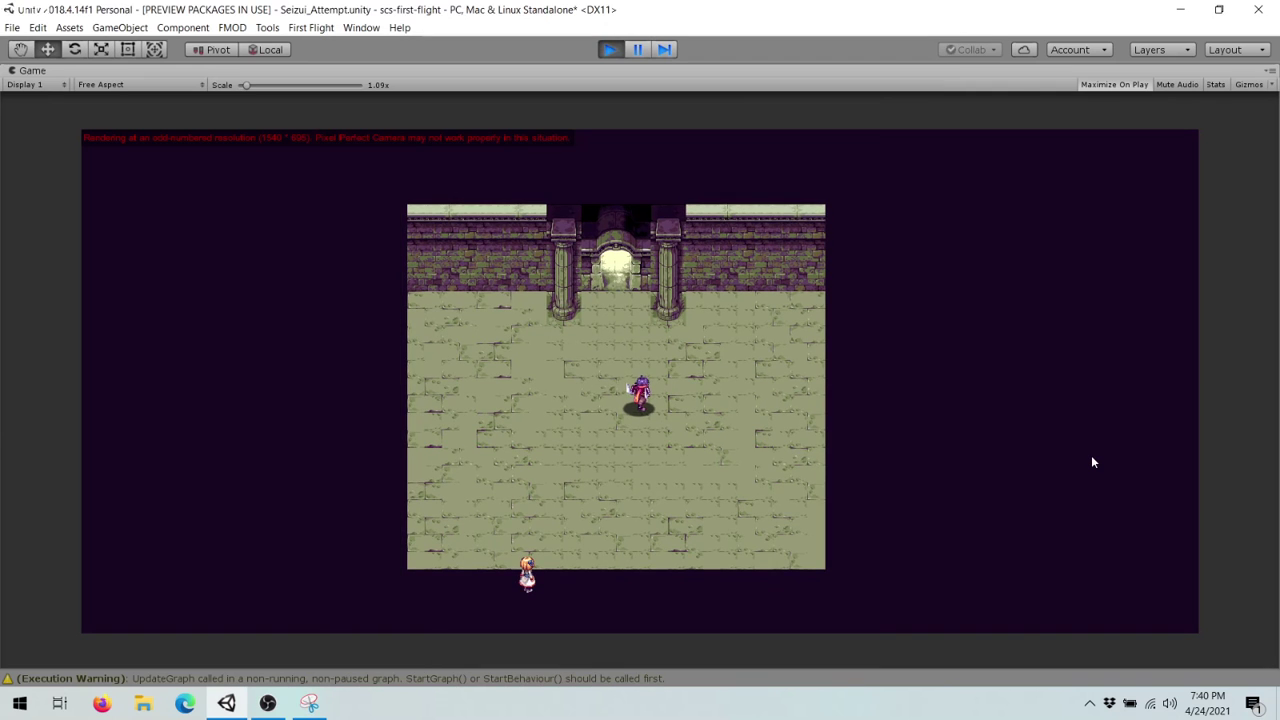
{"action": "key", "text": "Left"}
{"action": "key", "text": "Right"}
{"action": "key", "text": "Up"}
{"action": "key", "text": "Left"}
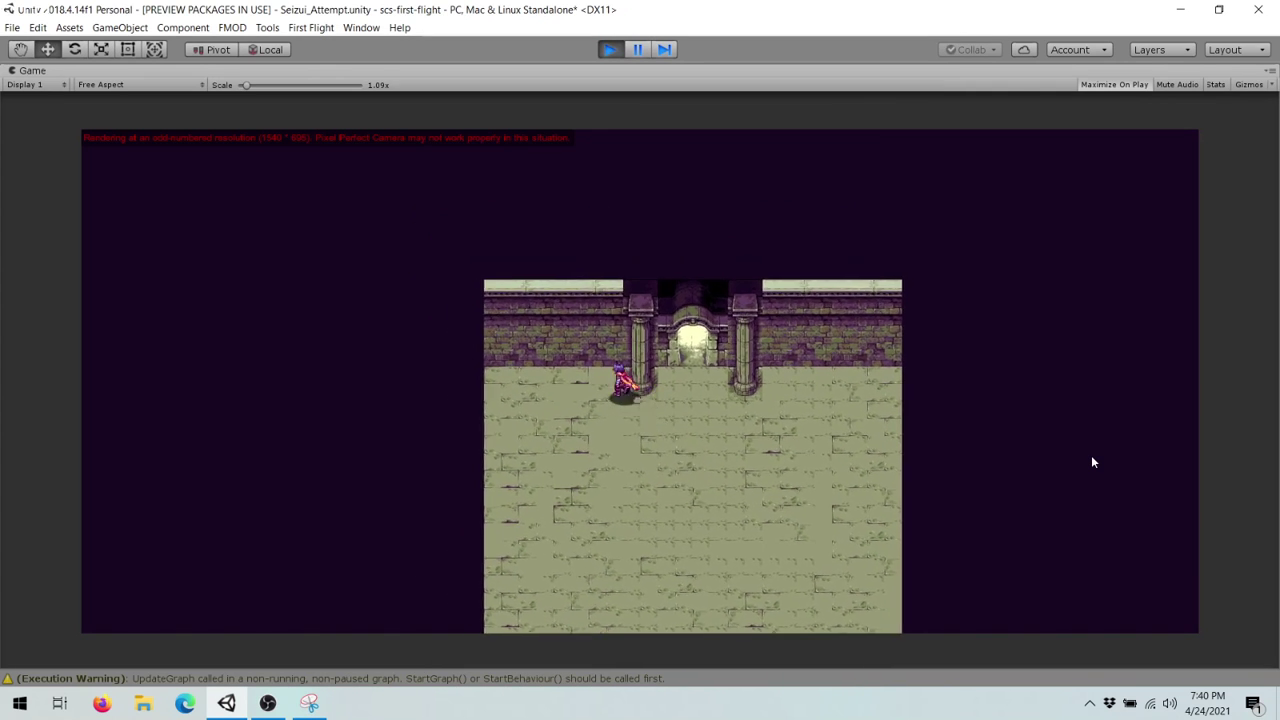
{"action": "key", "text": "Right"}
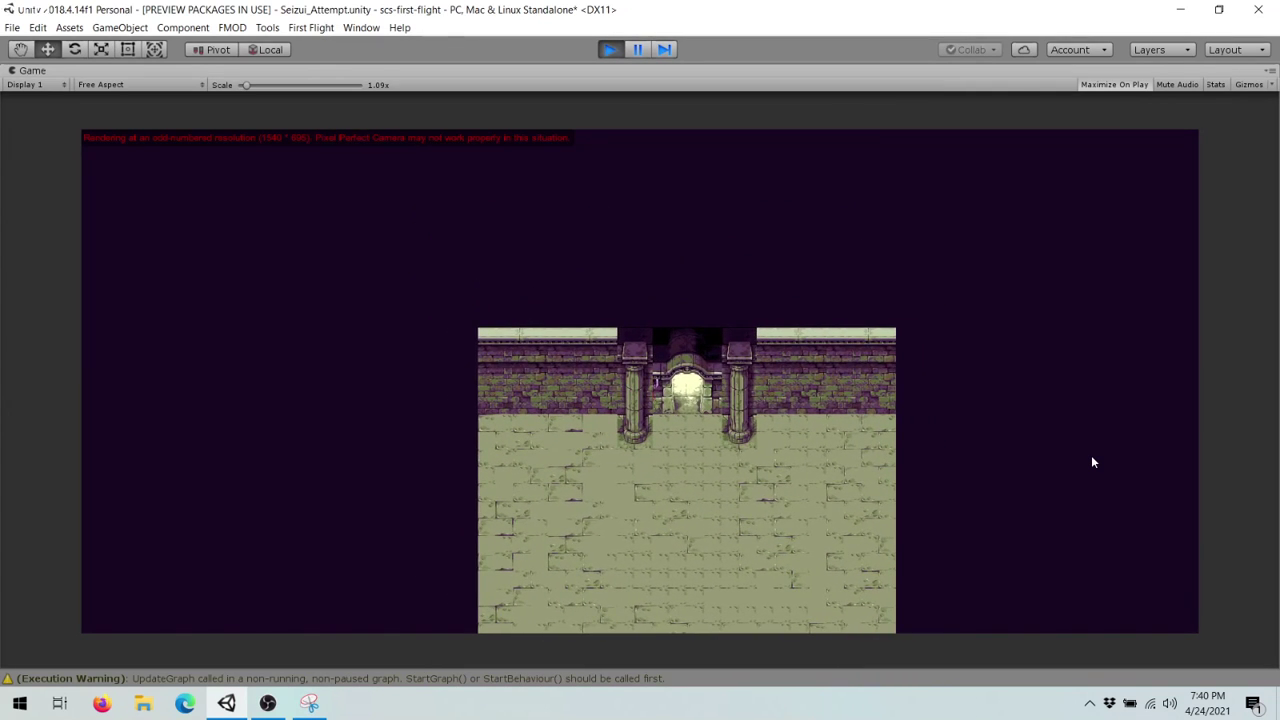
{"action": "key", "text": "Left"}
{"action": "key", "text": "Down"}
{"action": "key", "text": "Up"}
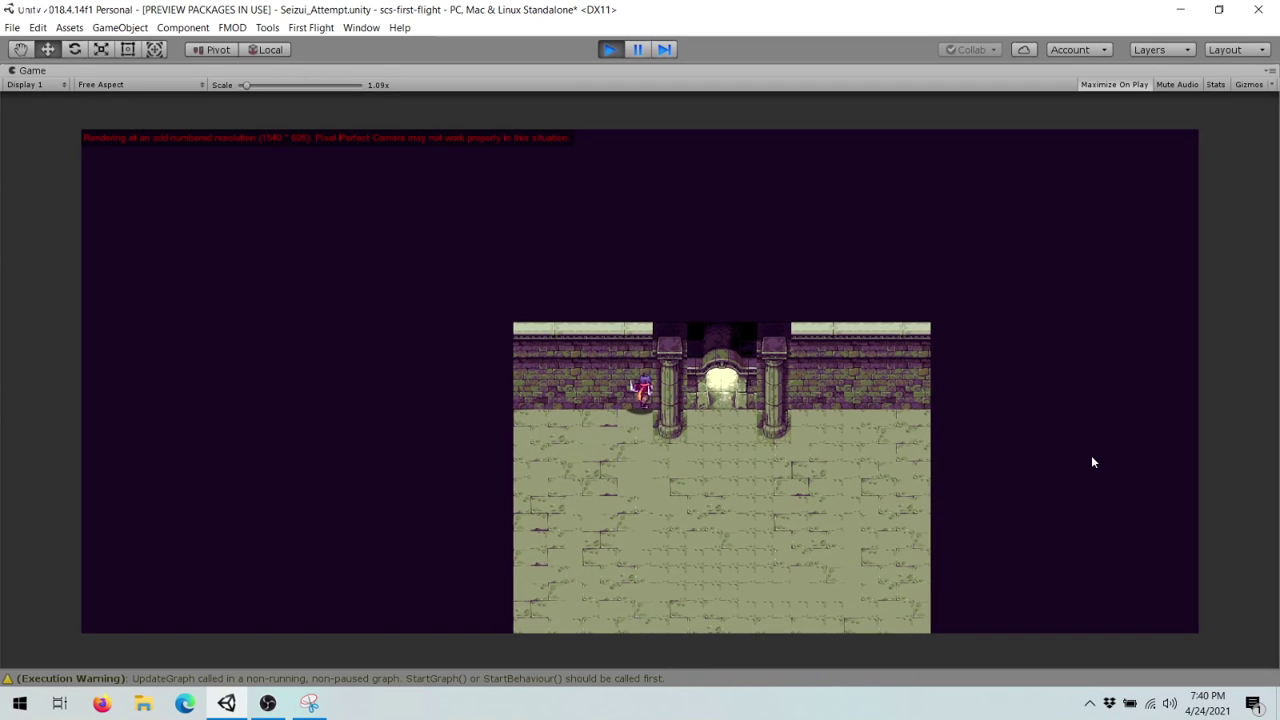
{"action": "key", "text": "Down"}
{"action": "key", "text": "Up"}
{"action": "key", "text": "Right"}
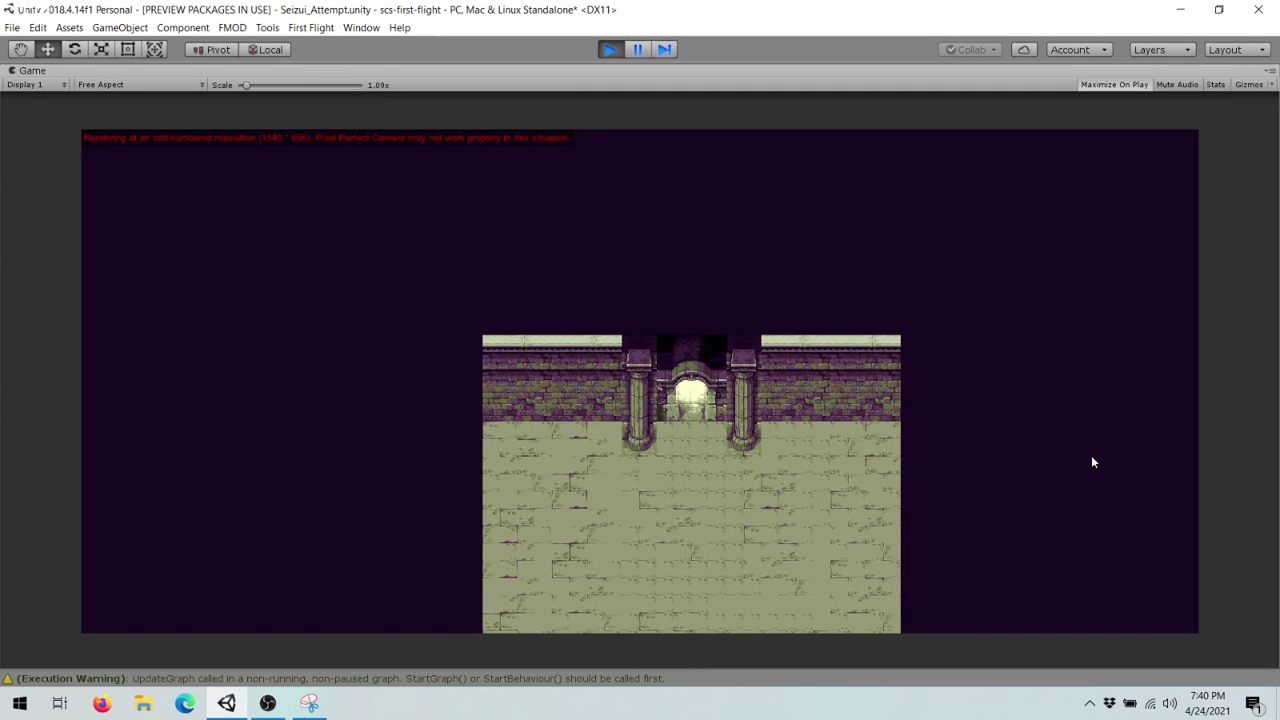
{"action": "key", "text": "Left"}
{"action": "key", "text": "Down"}
{"action": "key", "text": "Left"}
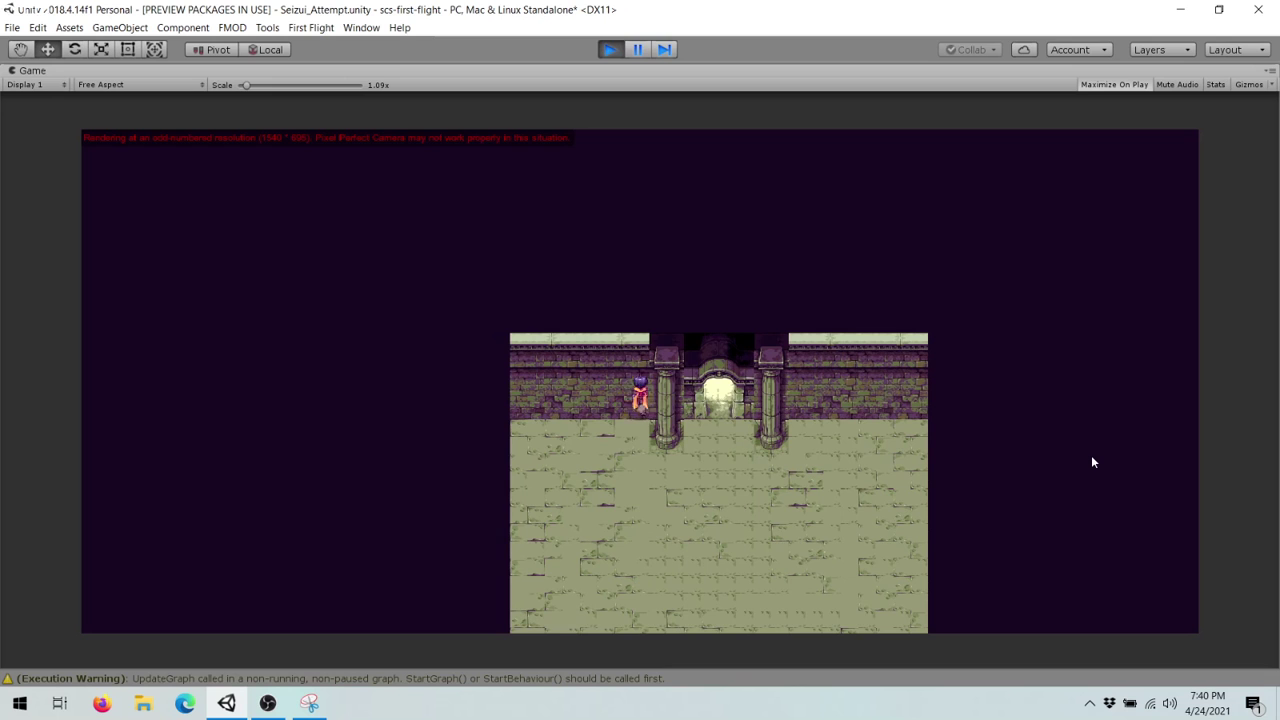
{"action": "key", "text": "Right"}
{"action": "key", "text": "Left"}
{"action": "key", "text": "Right"}
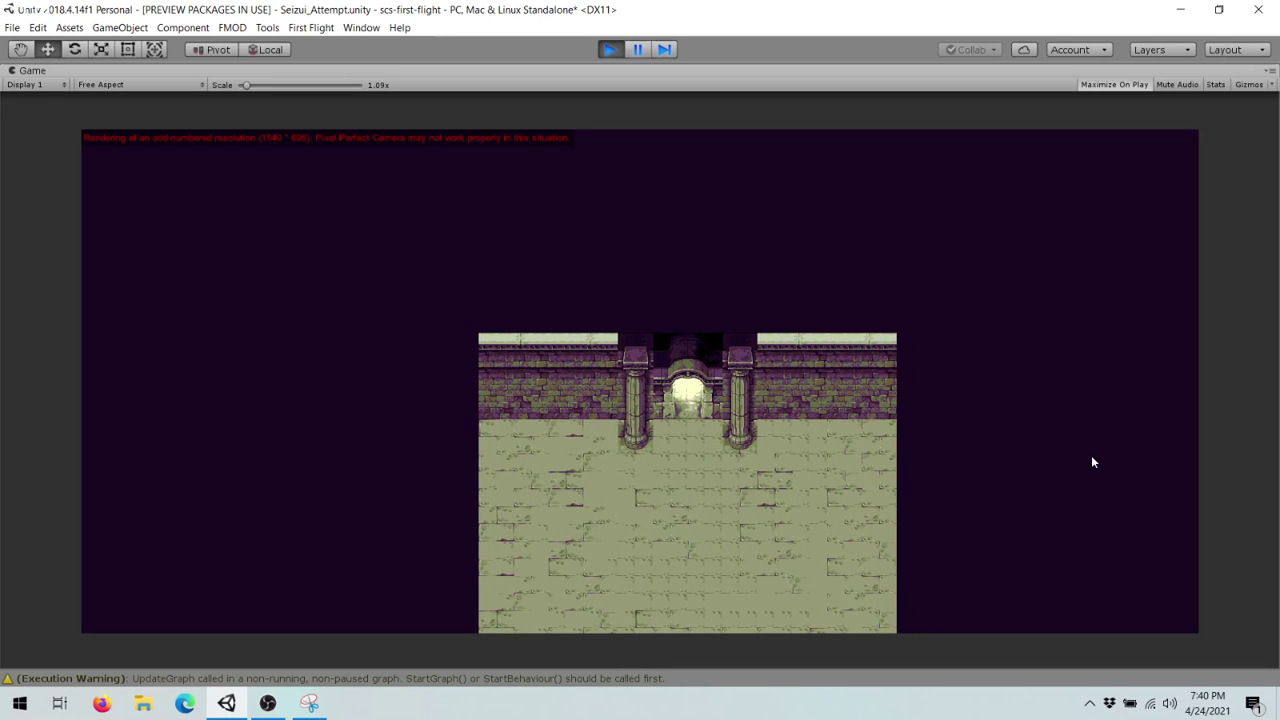
{"action": "key", "text": "Left"}
{"action": "key", "text": "Down"}
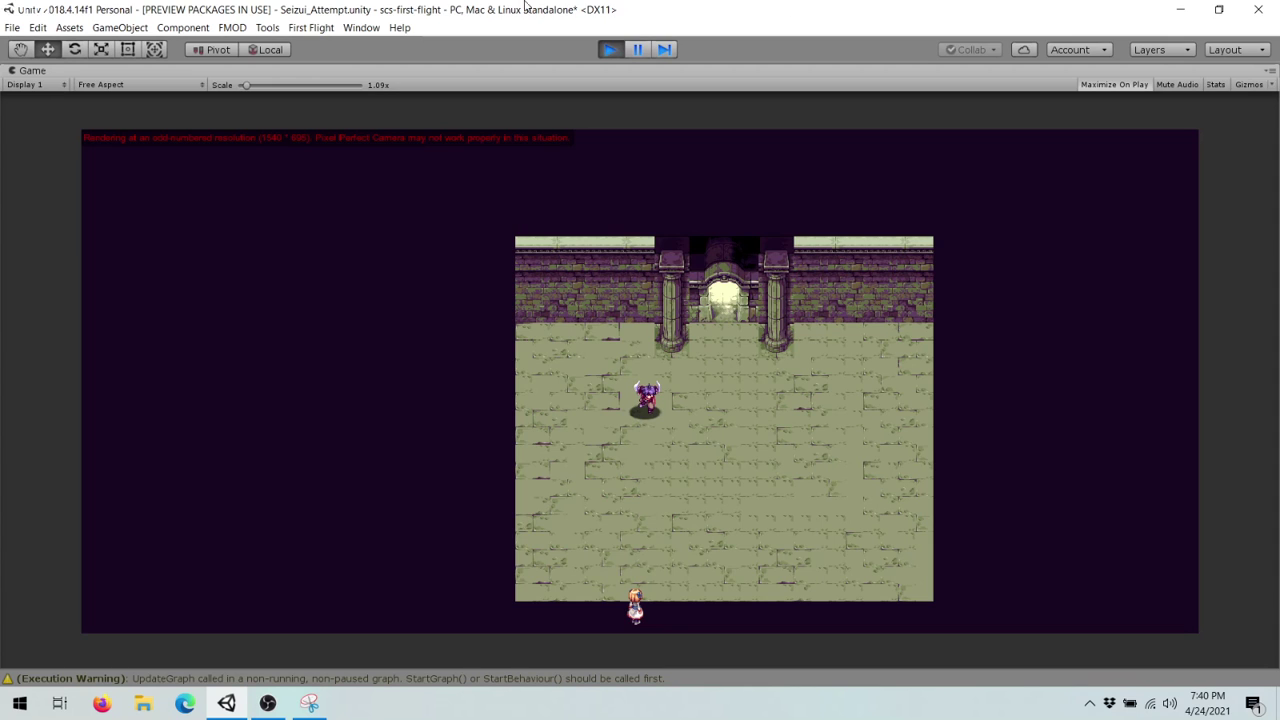
{"action": "left_click", "coordinate": [607, 51]}
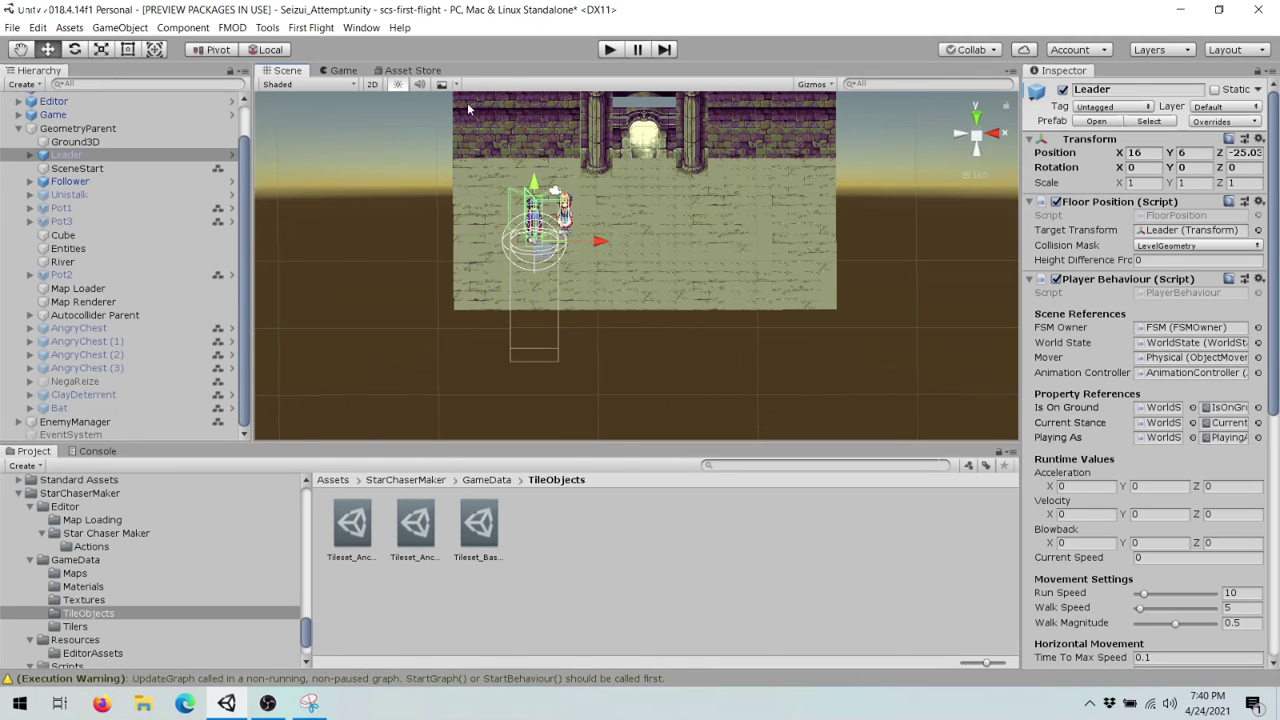
- Open the map editor for the temple map from the Map Loader object in the scene
{"action": "scroll", "coordinate": [599, 175], "scroll_direction": "up", "scroll_amount": 2}
{"action": "scroll", "coordinate": [599, 175], "scroll_direction": "down", "scroll_amount": 4}
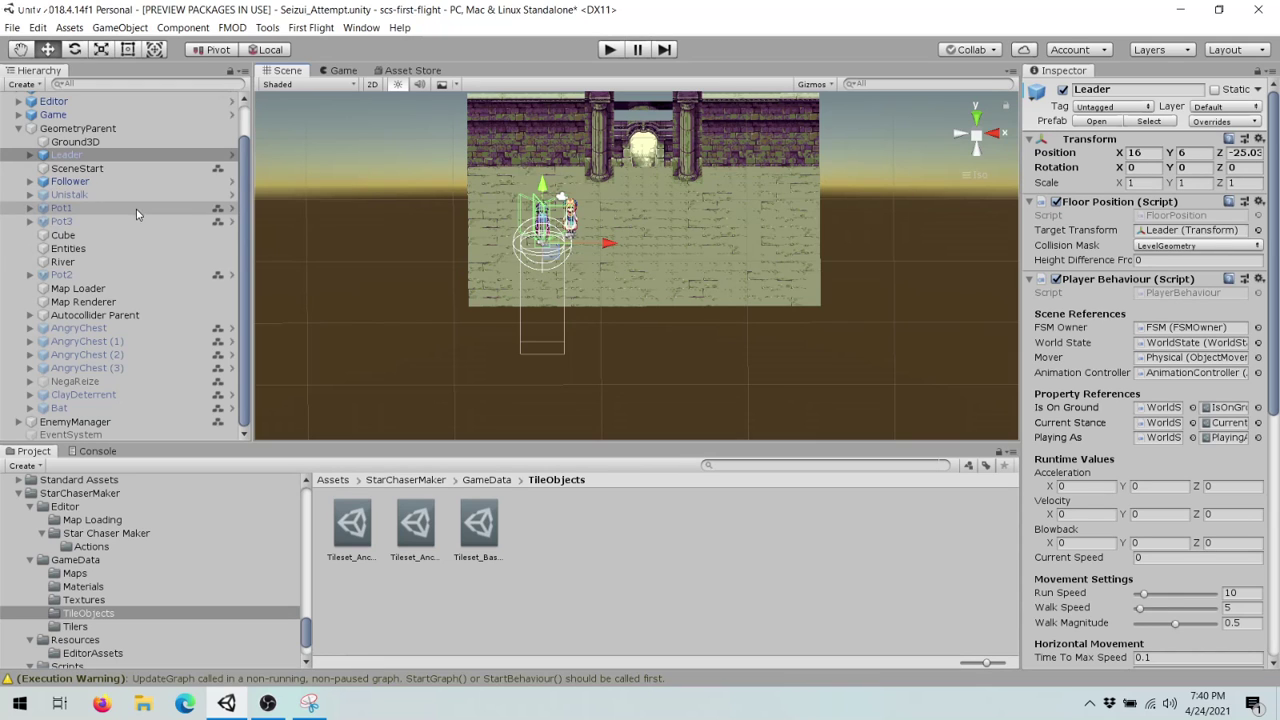
{"action": "left_click", "coordinate": [18, 128]}
{"action": "left_click", "coordinate": [19, 165]}
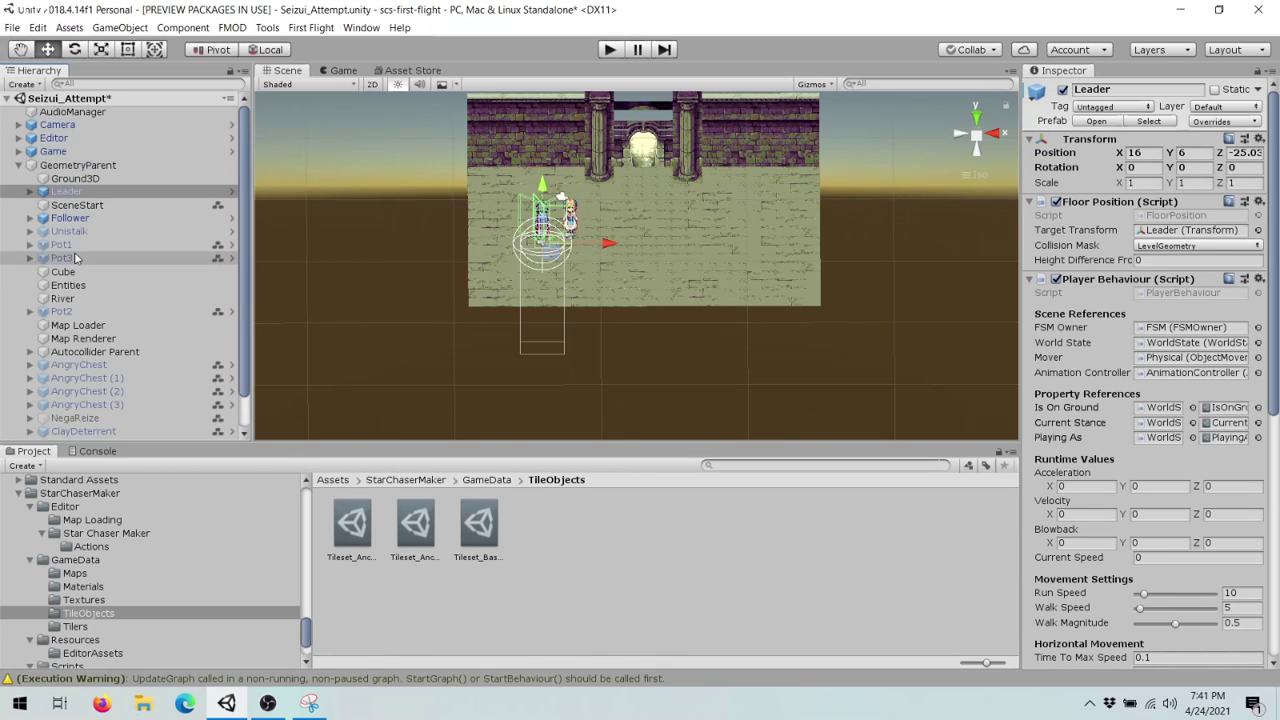
{"action": "scroll", "coordinate": [75, 290], "scroll_direction": "down", "scroll_amount": 1}
{"action": "left_click", "coordinate": [77, 302]}
{"action": "left_click", "coordinate": [78, 289]}
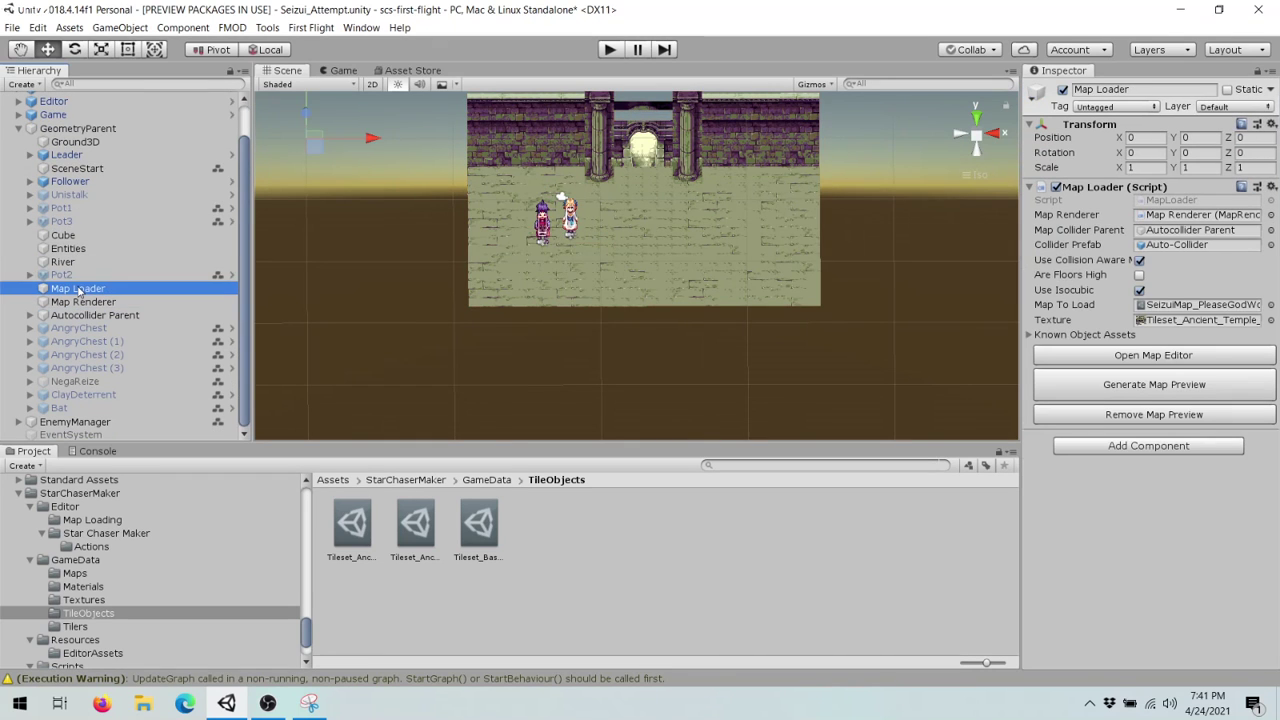
{"action": "left_click", "coordinate": [1153, 357]}
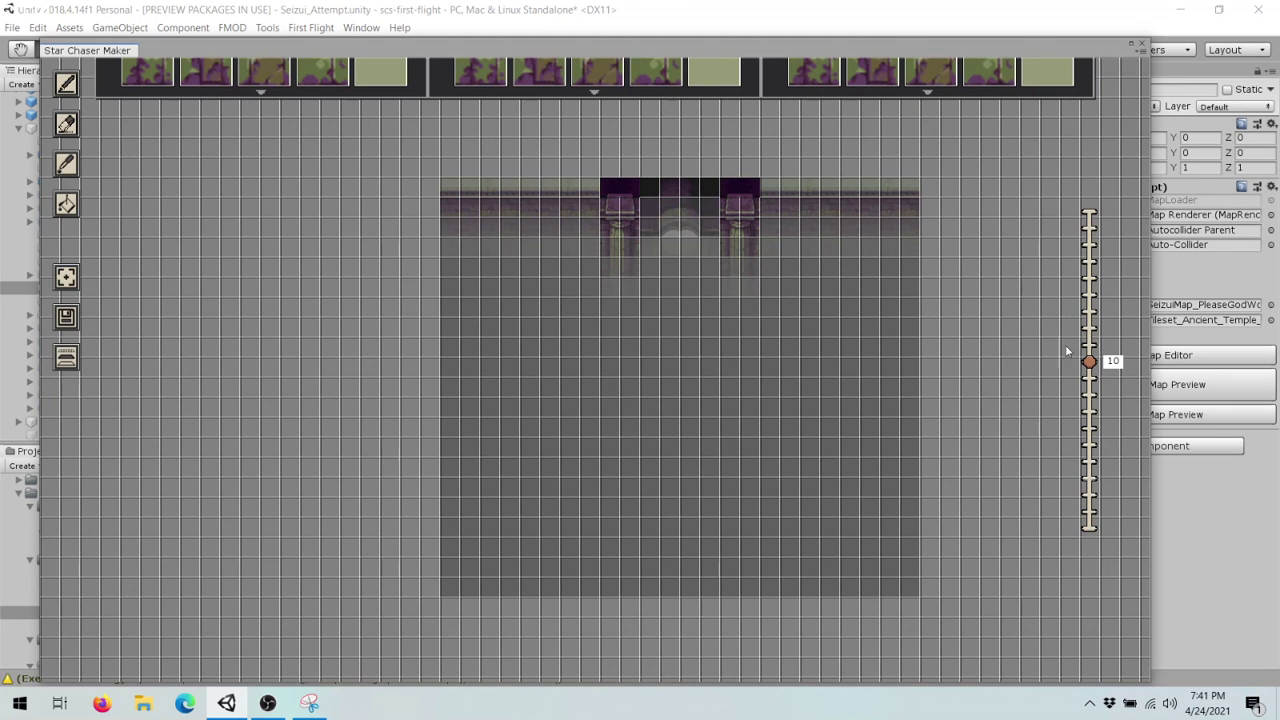
- Examine the temple map's tiles across height levels 5 to 15, comparing the floor, walls, gate and columns
{"action": "left_click_drag", "start_coordinate": [1092, 380], "coordinate": [1094, 450]}
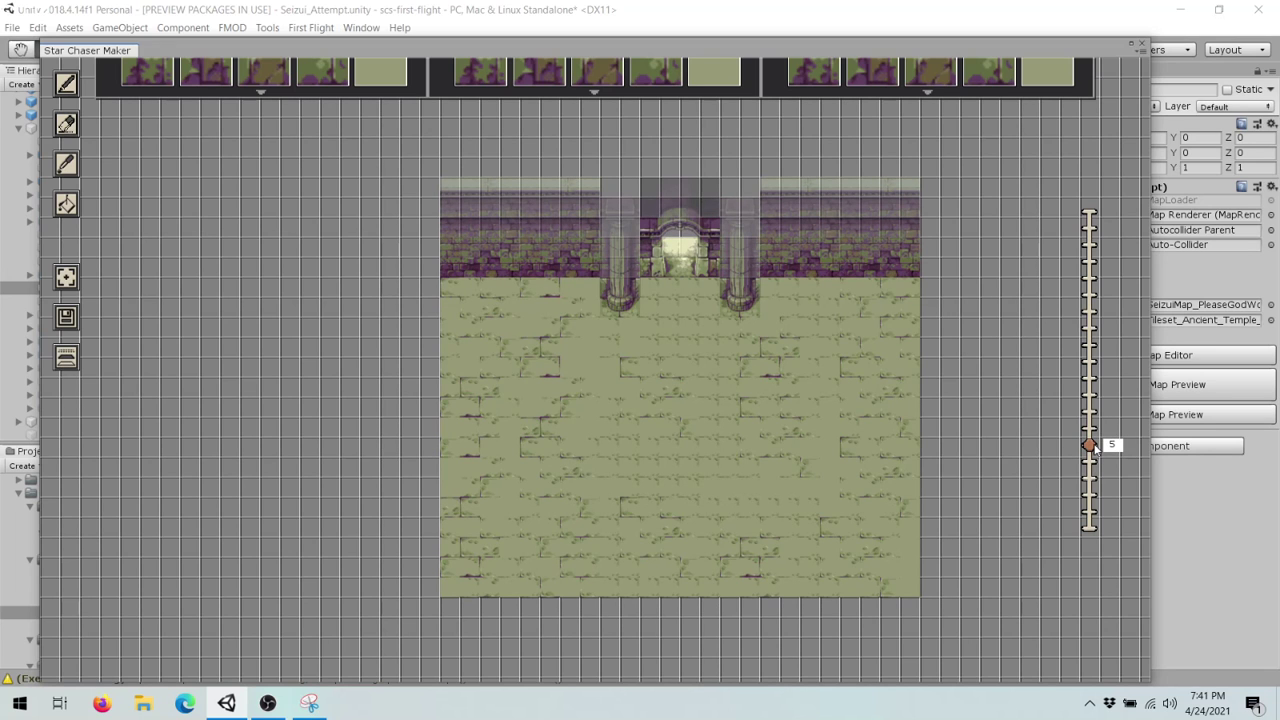
{"action": "mouse_move", "coordinate": [1092, 447]}
{"action": "left_mouse_down"}
{"action": "mouse_move", "coordinate": [1090, 433]}
{"action": "mouse_move", "coordinate": [1092, 462]}
{"action": "mouse_move", "coordinate": [1092, 446]}
{"action": "left_mouse_up"}
{"action": "left_click", "coordinate": [1088, 277]}
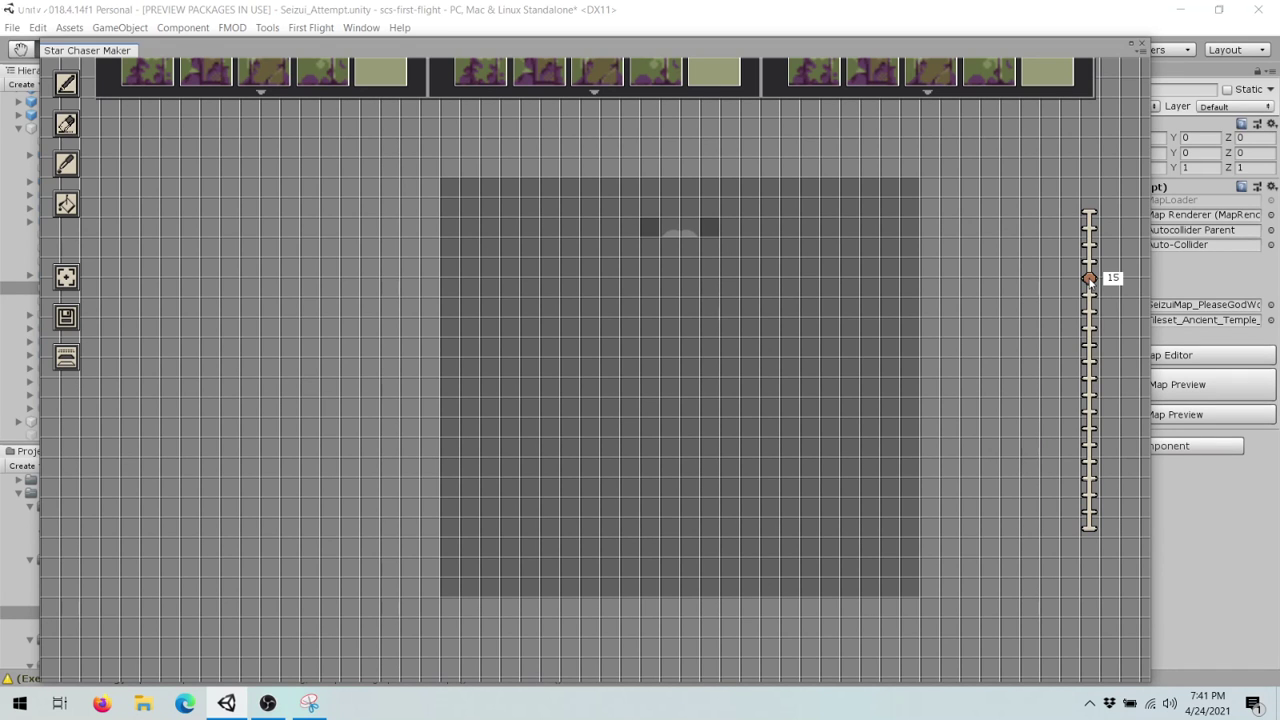
{"action": "left_click_drag", "start_coordinate": [1088, 279], "coordinate": [1092, 362]}
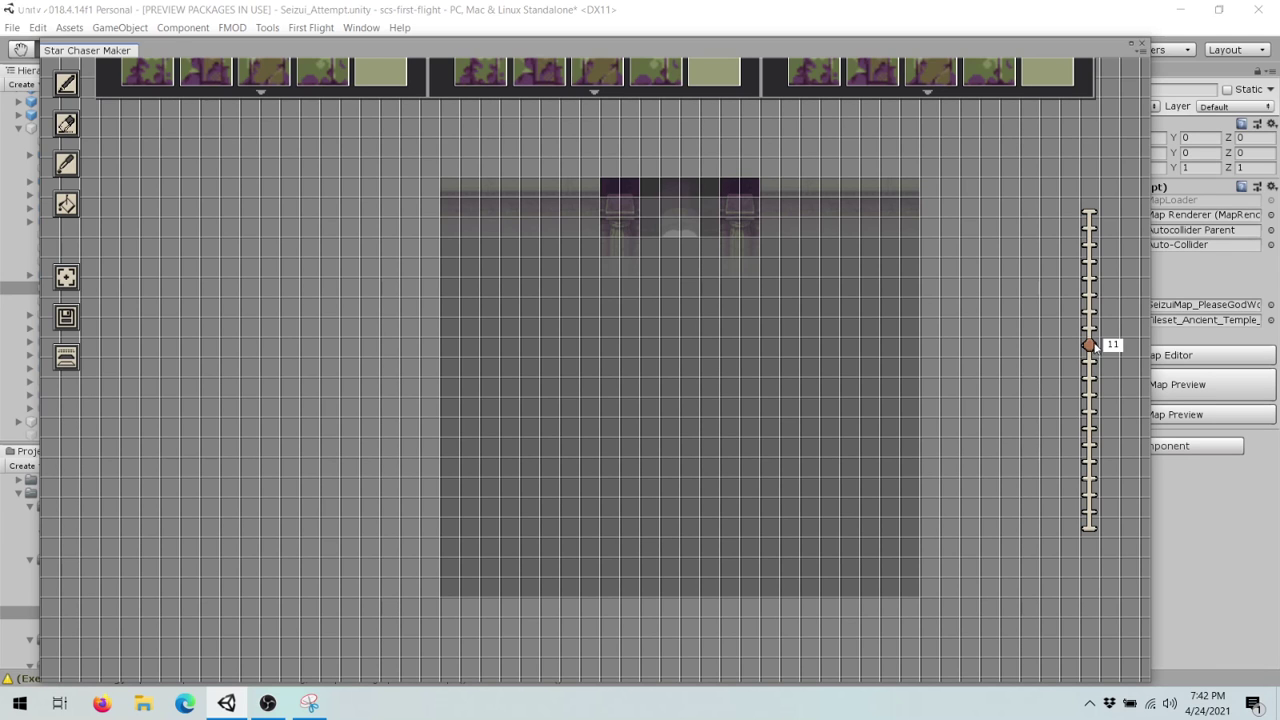
{"action": "left_click_drag", "start_coordinate": [1089, 344], "coordinate": [1095, 448]}
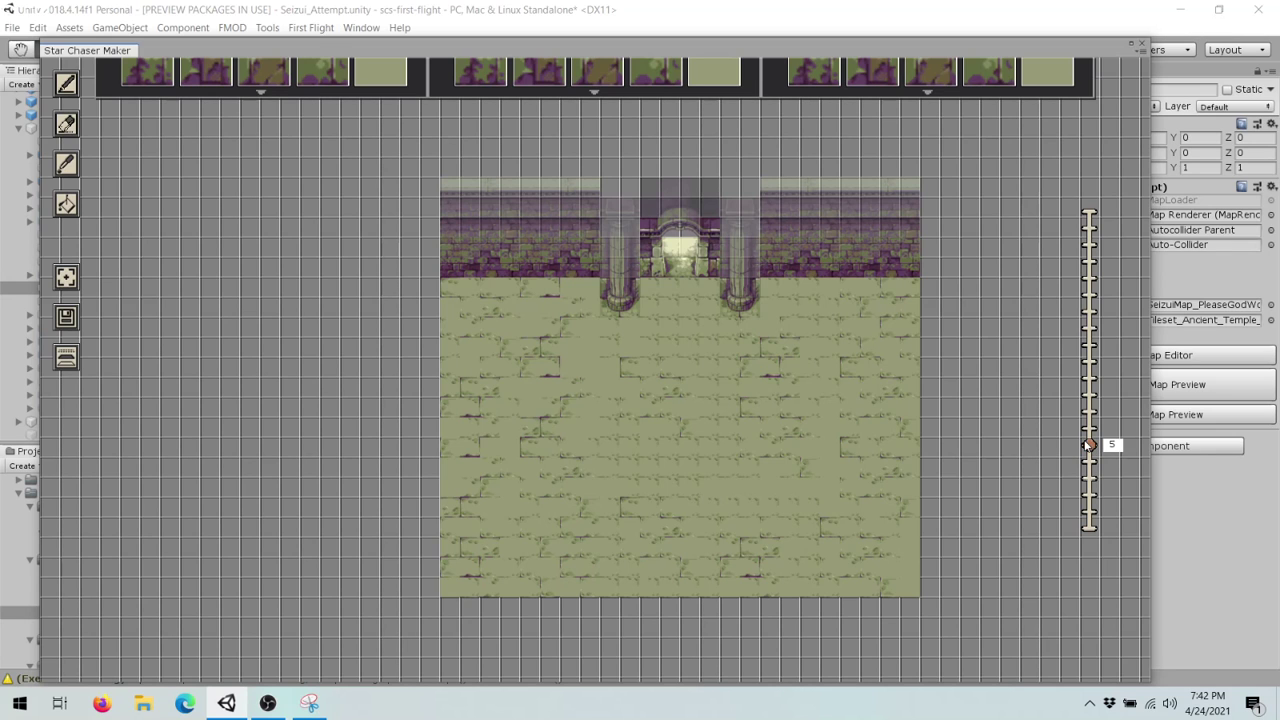
{"action": "scroll", "coordinate": [1091, 446], "scroll_direction": "up", "scroll_amount": 1}
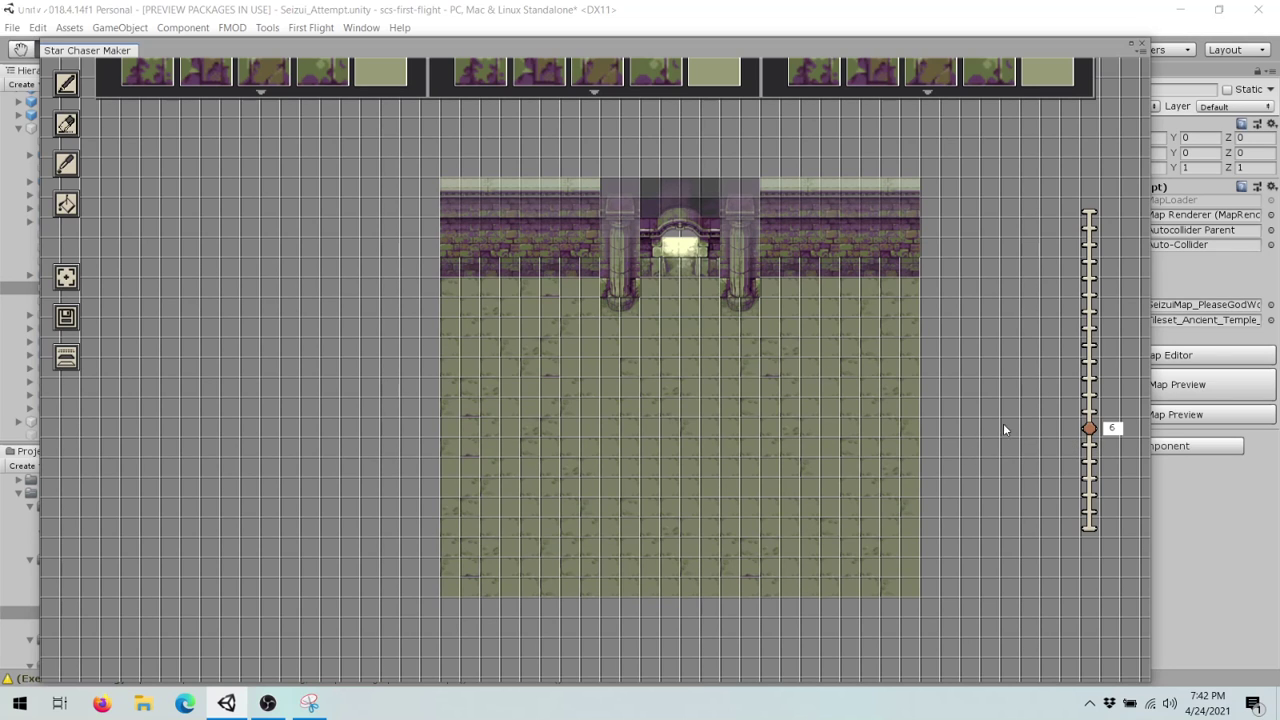
{"action": "scroll", "coordinate": [1091, 432], "scroll_direction": "up", "scroll_amount": 1}
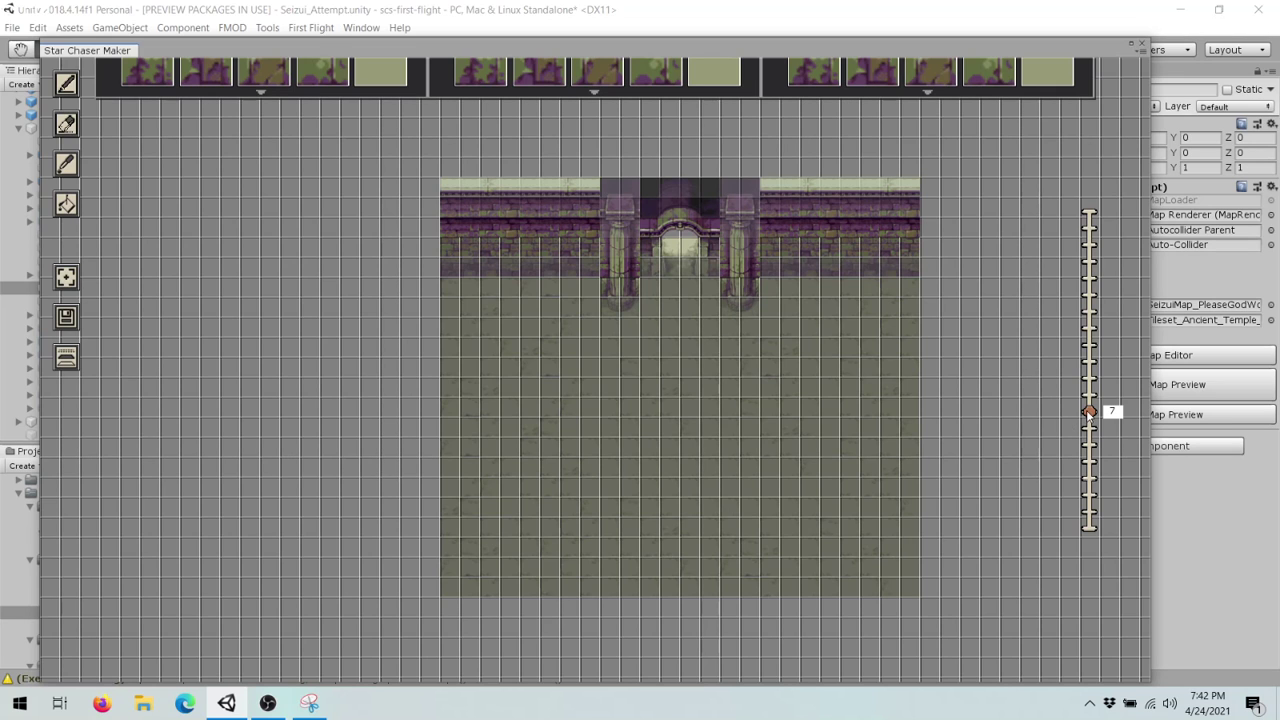
- Erase the two columns flanking the gate with the height level set to 5
{"action": "left_click_drag", "start_coordinate": [1090, 412], "coordinate": [1091, 449]}
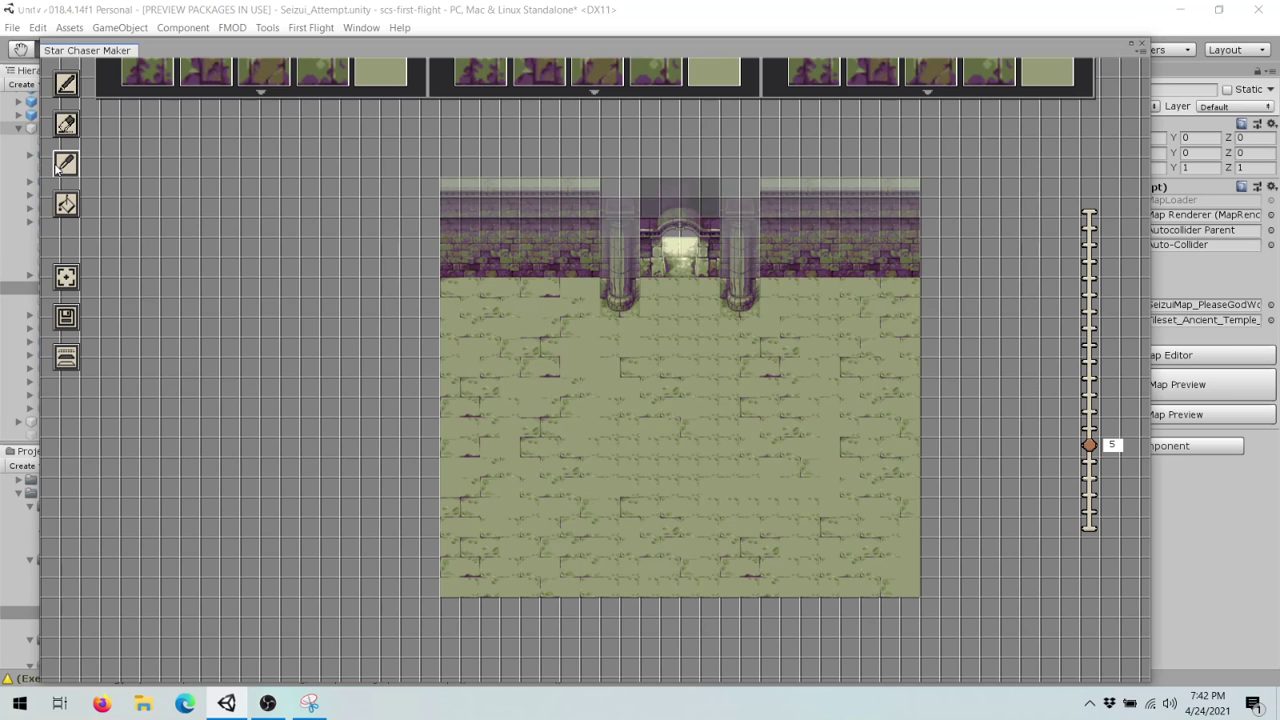
{"action": "left_click", "coordinate": [66, 123]}
{"action": "left_click", "coordinate": [618, 304]}
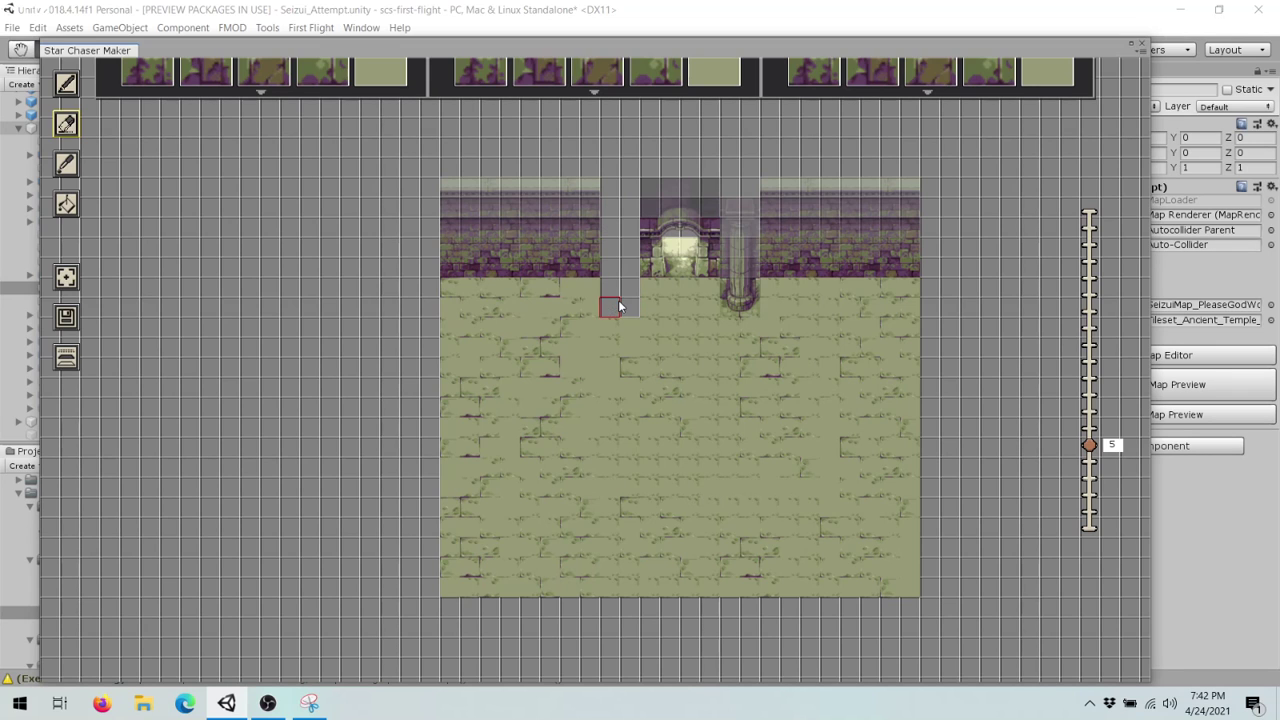
{"action": "left_click", "coordinate": [739, 303]}
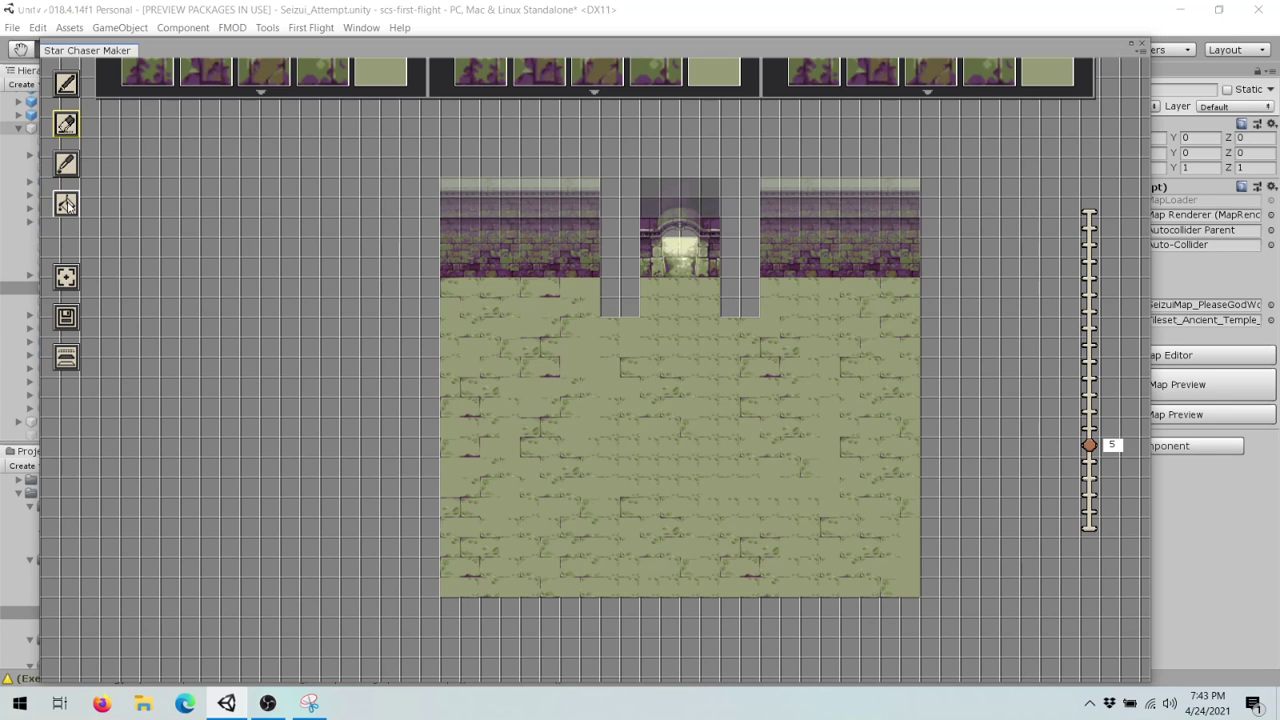
- Place a wall column element from Tileset_Ancient_Temple_Env_elements in the gap on each side of the gate at height level 5
{"action": "left_click", "coordinate": [63, 86]}
{"action": "left_click", "coordinate": [841, 68]}
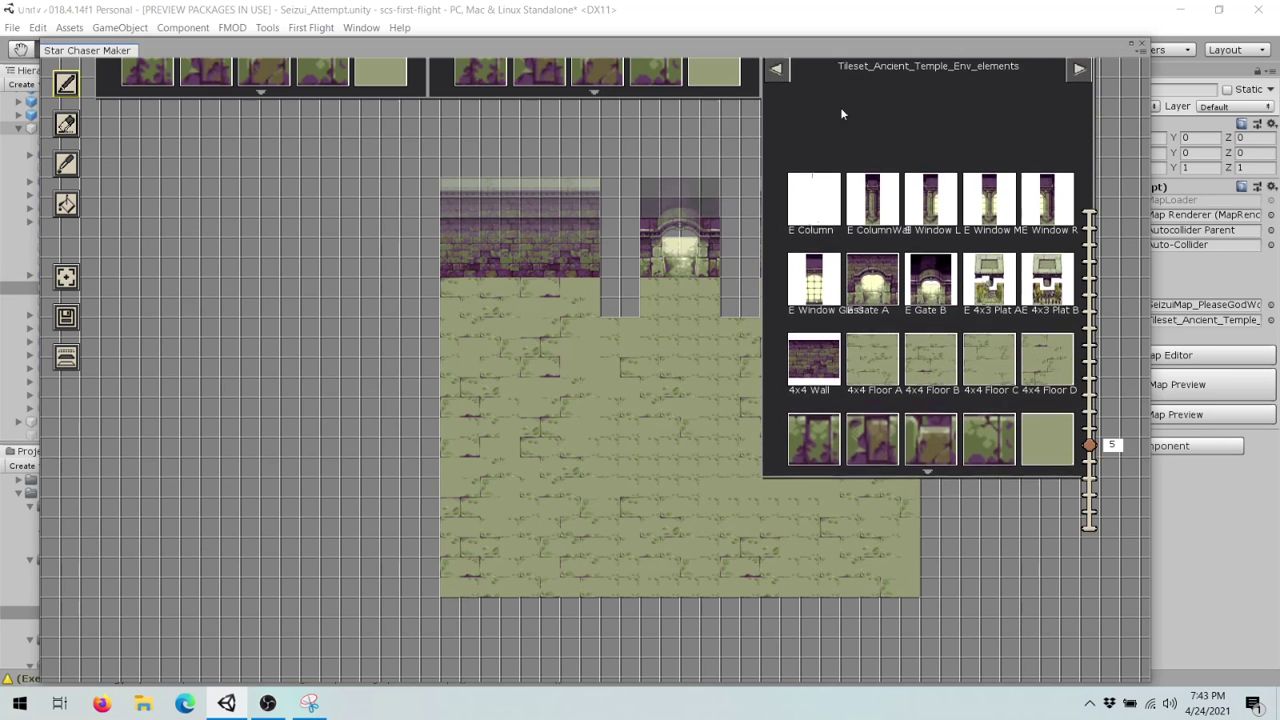
{"action": "left_click", "coordinate": [873, 207]}
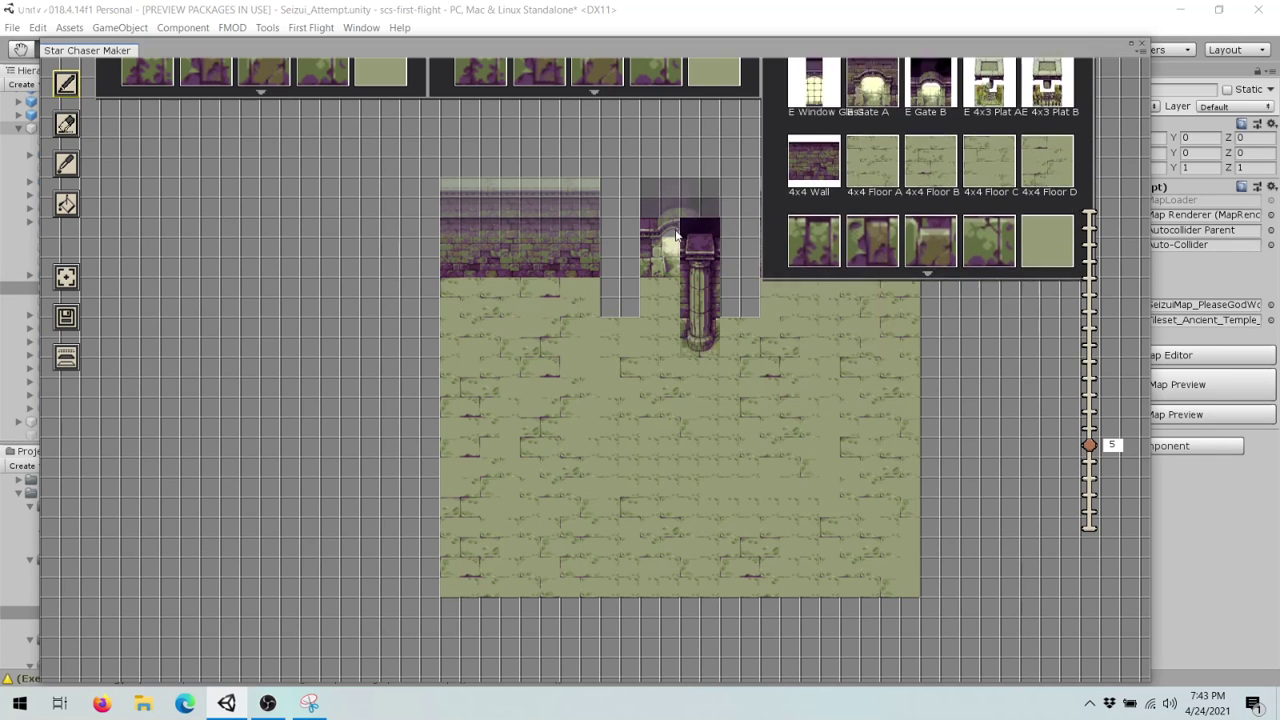
{"action": "left_click", "coordinate": [614, 176]}
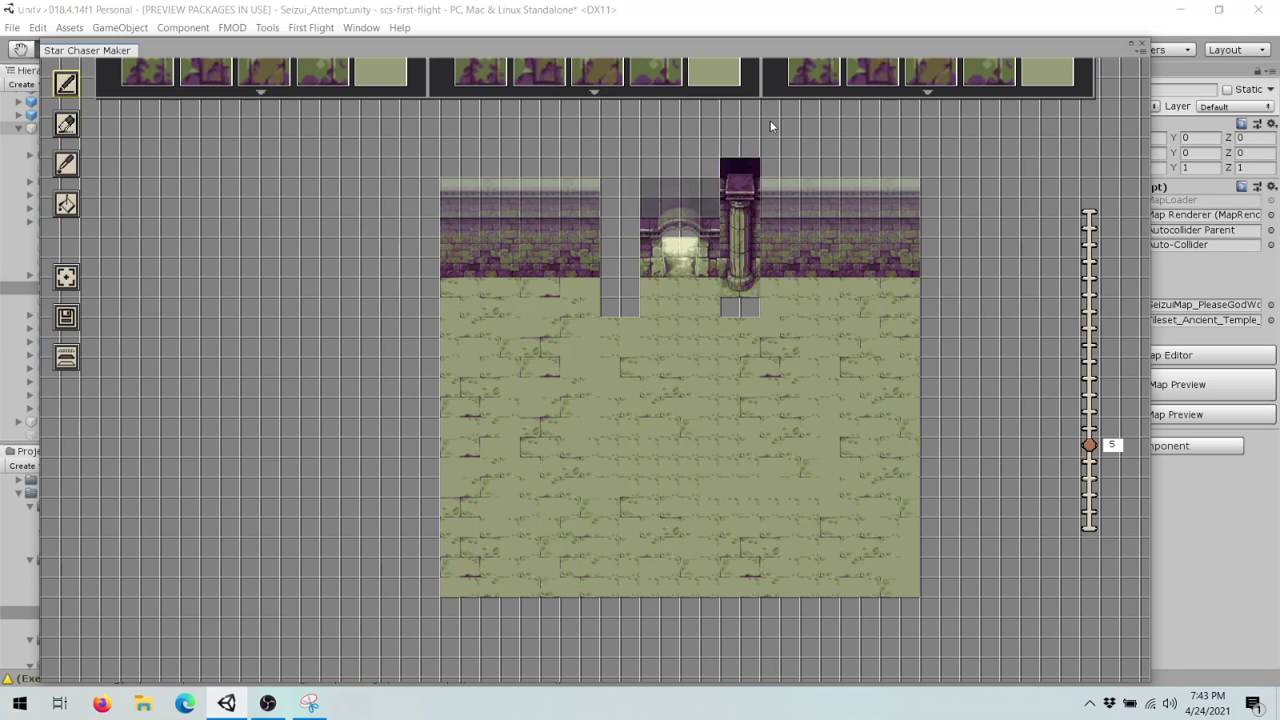
{"action": "mouse_move", "coordinate": [834, 96]}
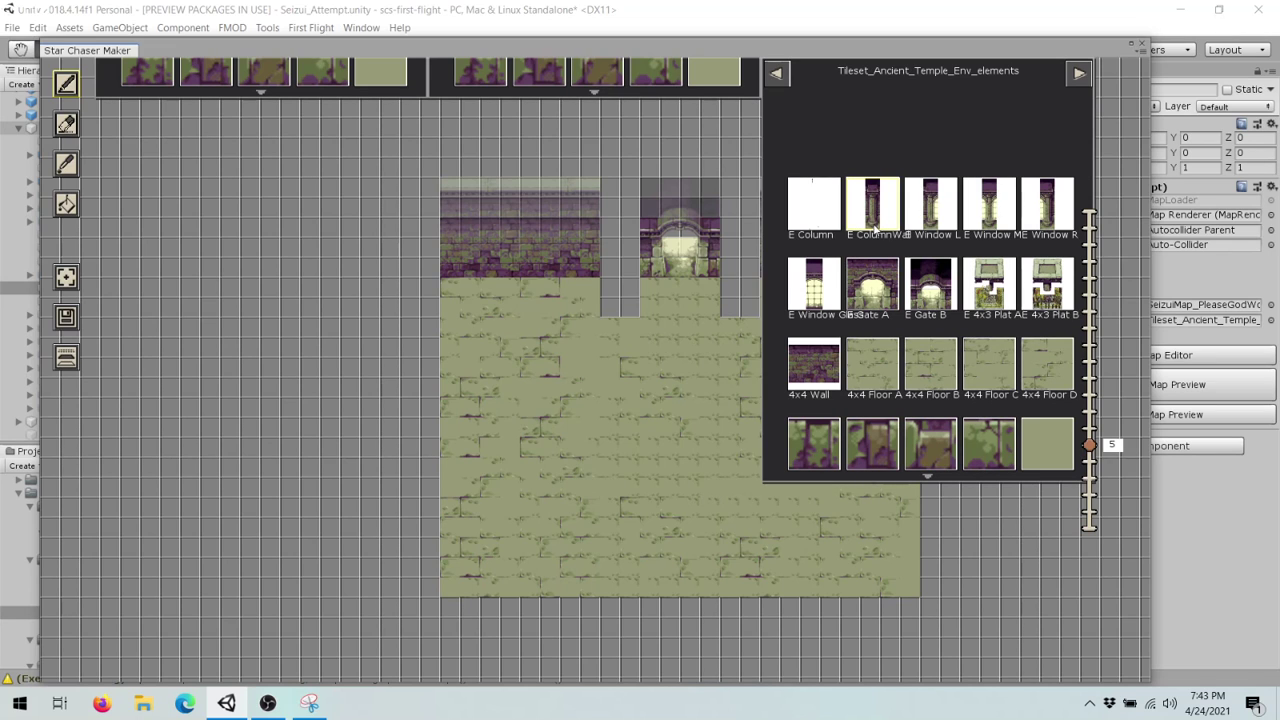
{"action": "left_click", "coordinate": [872, 220]}
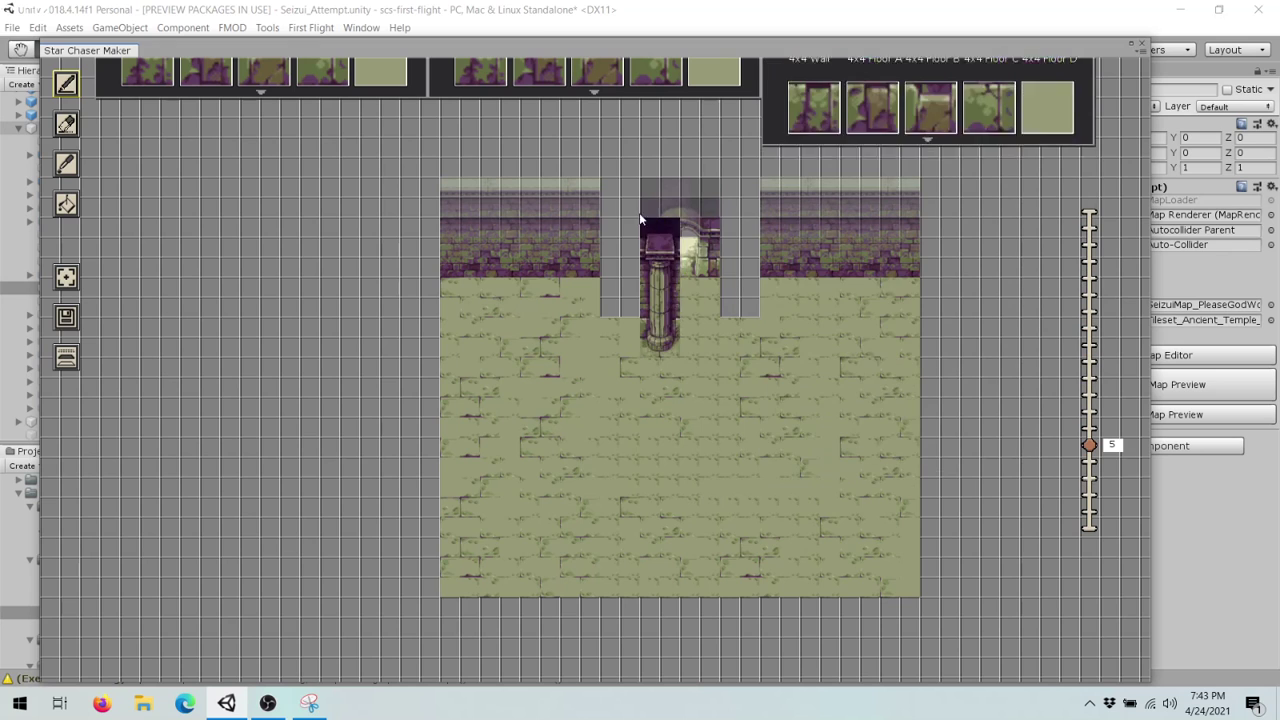
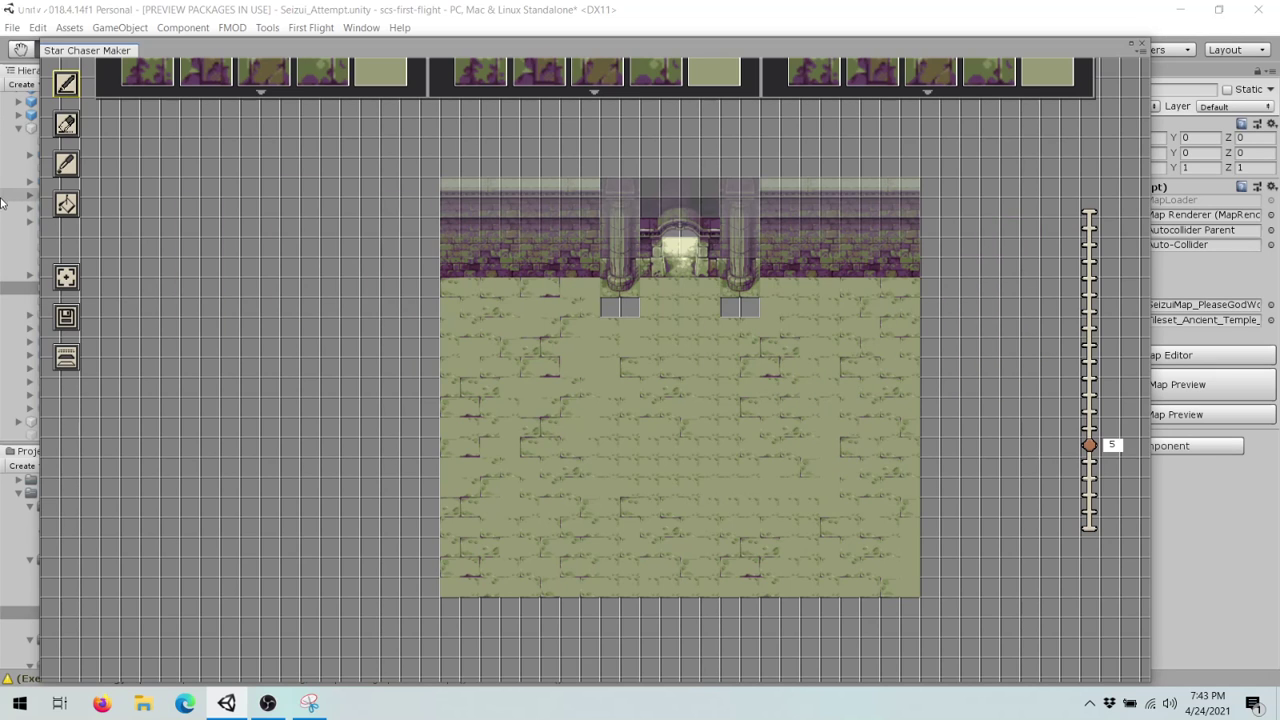
- Fill the empty cells beneath both gate columns with the plain floor tile
{"action": "mouse_move", "coordinate": [737, 97]}
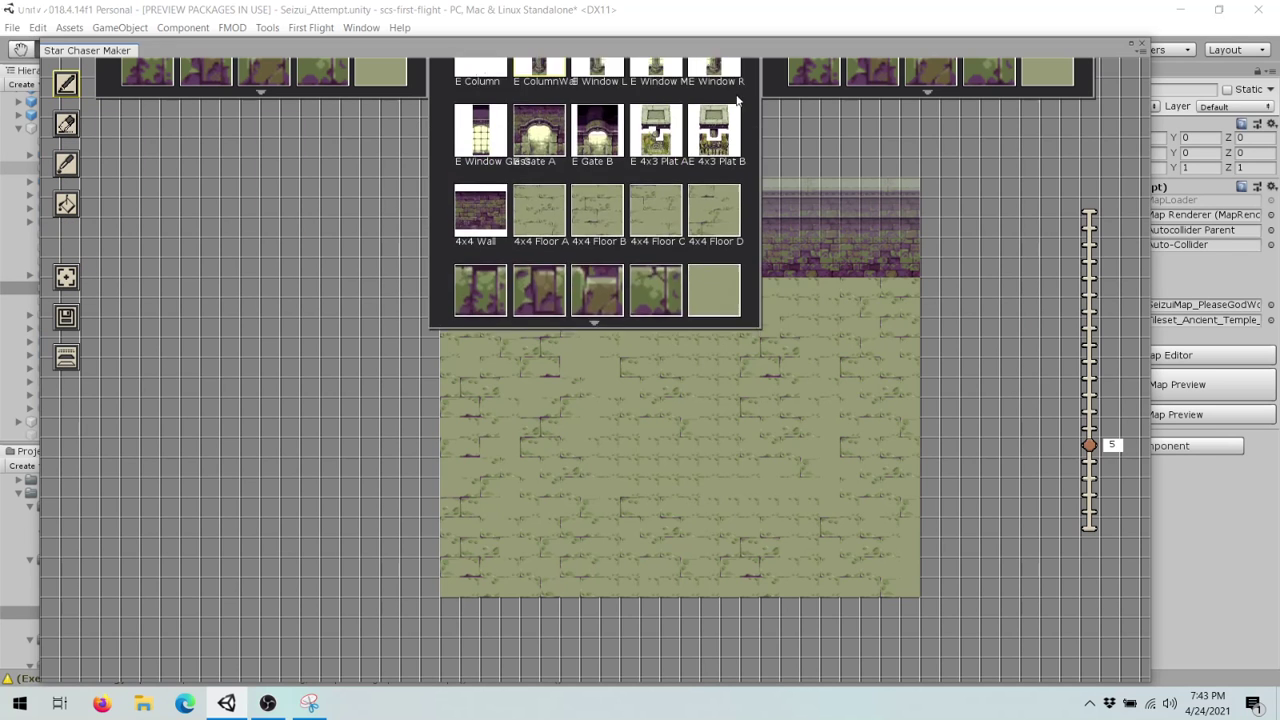
{"action": "mouse_move", "coordinate": [877, 109]}
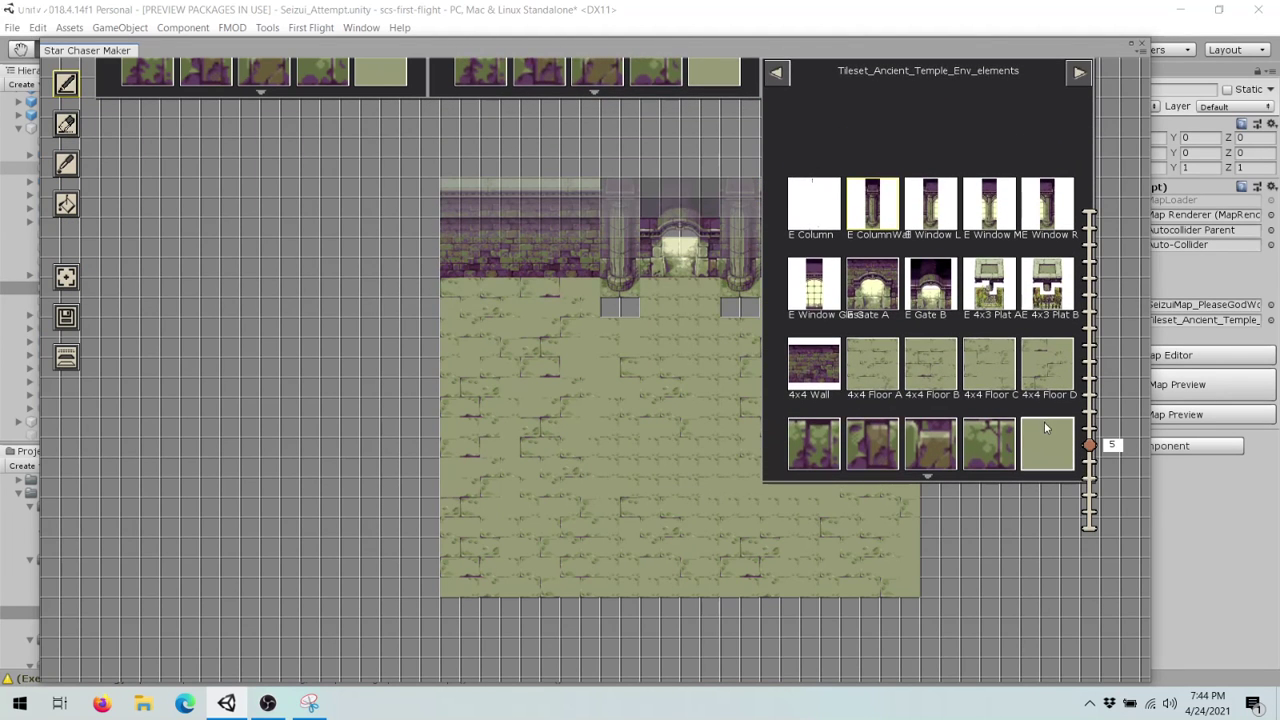
{"action": "left_click", "coordinate": [1044, 421]}
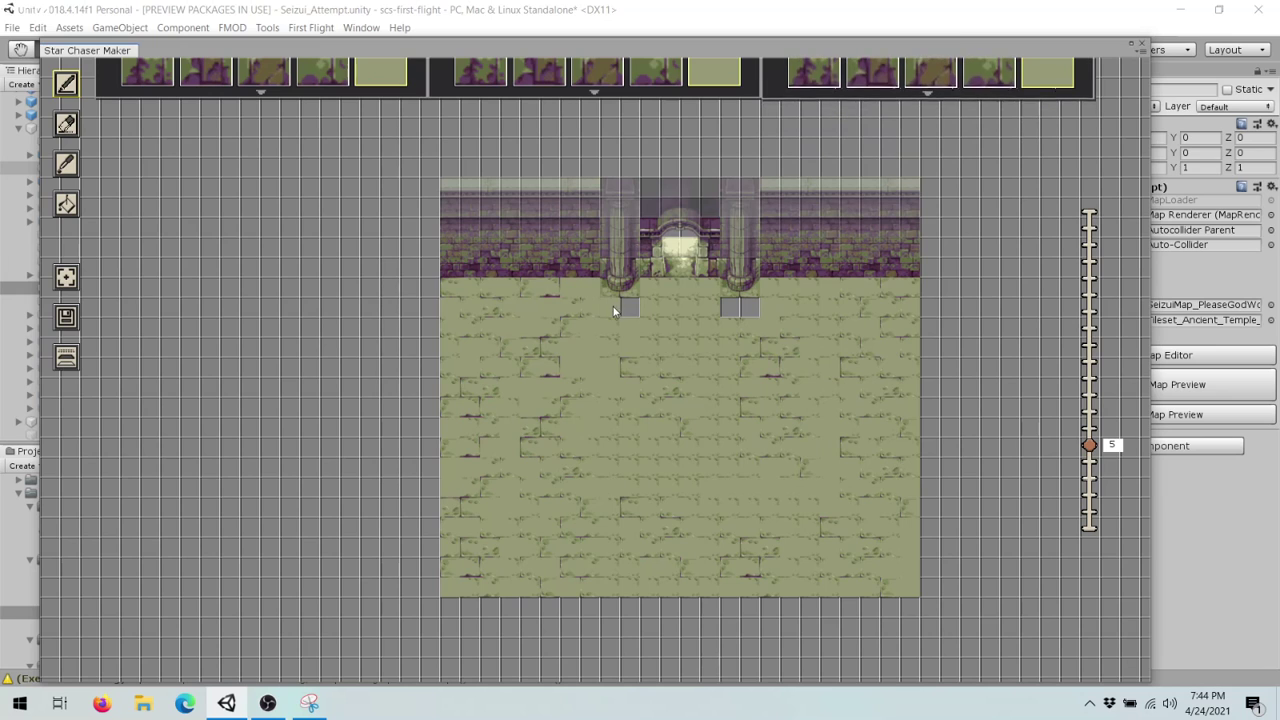
{"action": "left_click", "coordinate": [62, 203]}
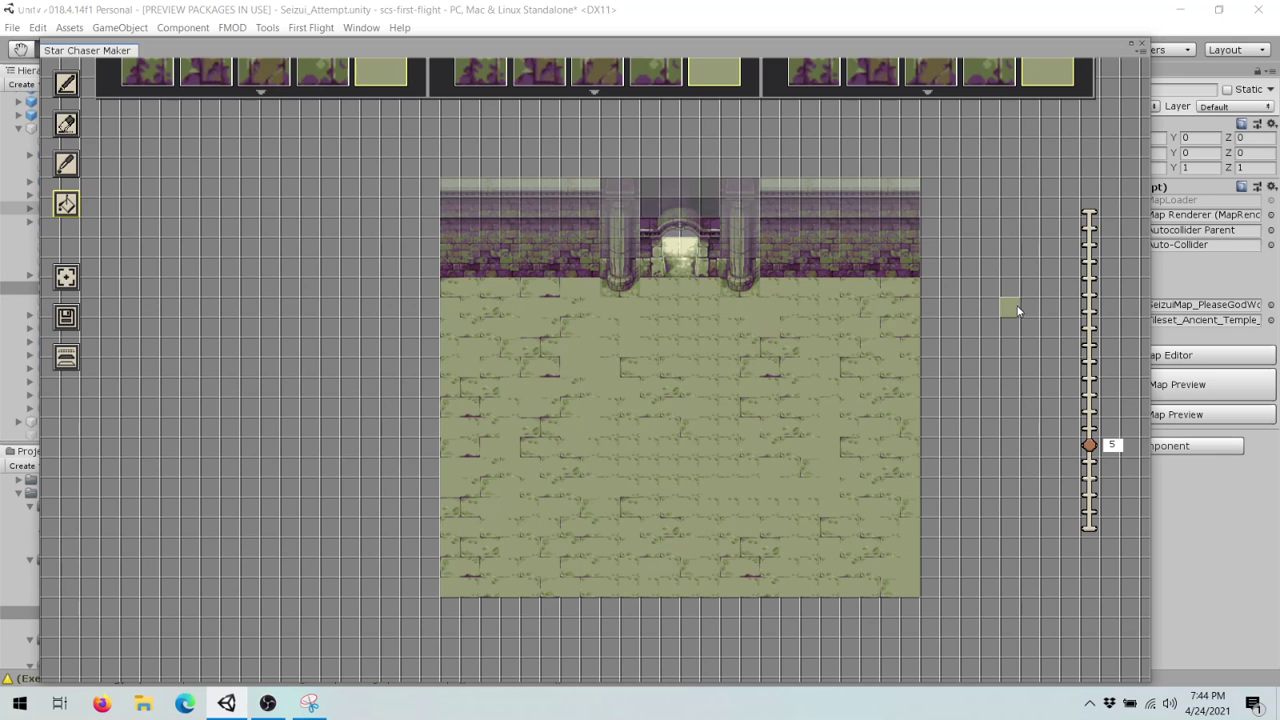
- Save the map over SeizuiMap_PleaseGodWork.asset and close the map editor
{"action": "left_click", "coordinate": [17, 168], "text": "ctrl"}
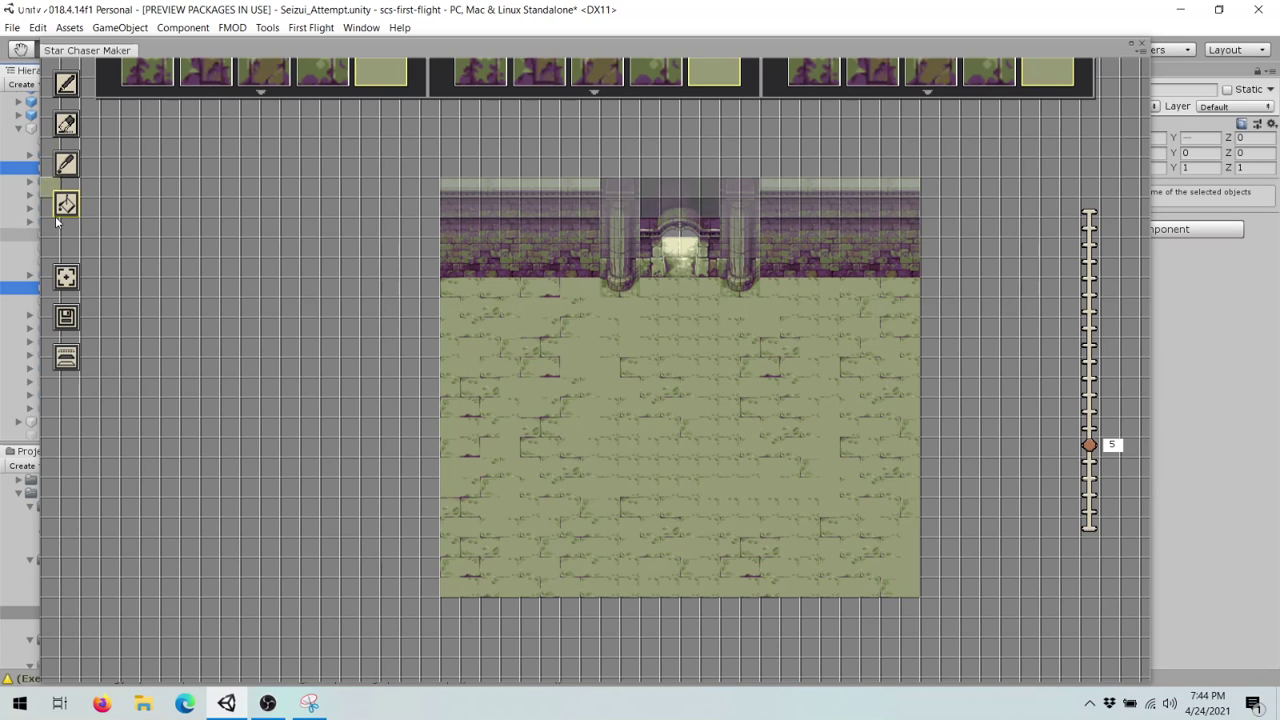
{"action": "left_click", "coordinate": [66, 318]}
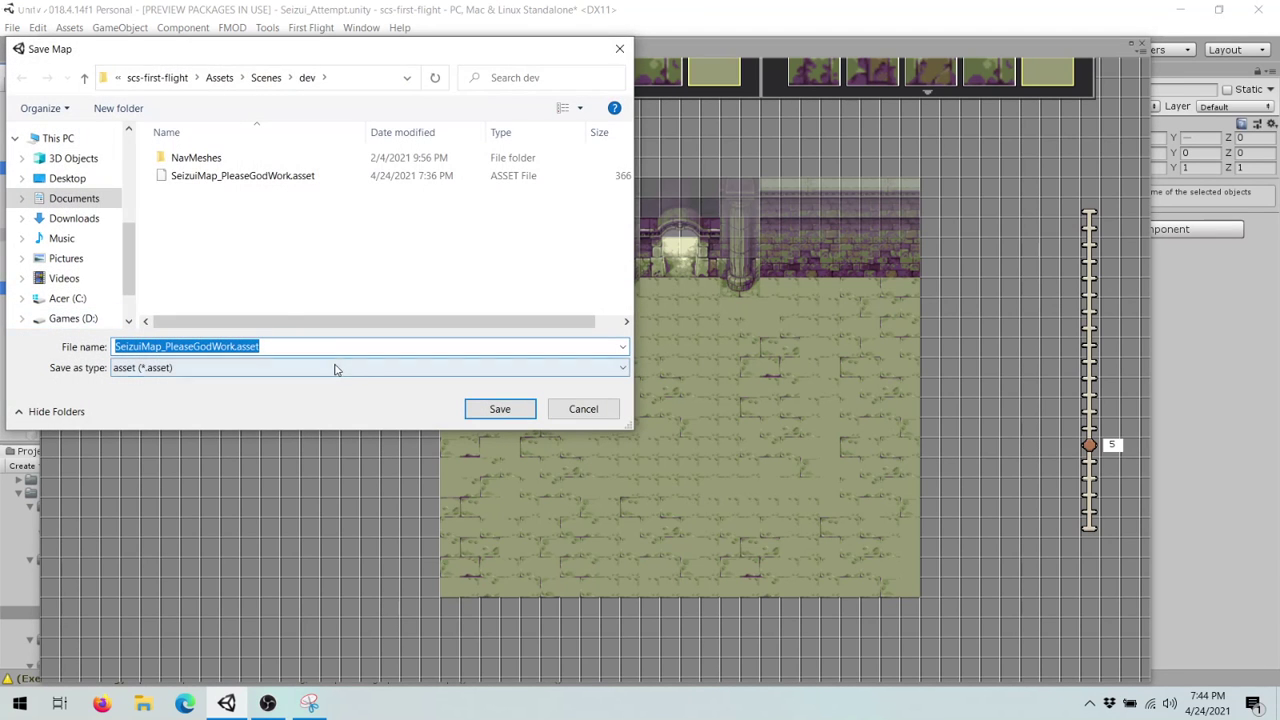
{"action": "left_click", "coordinate": [493, 409]}
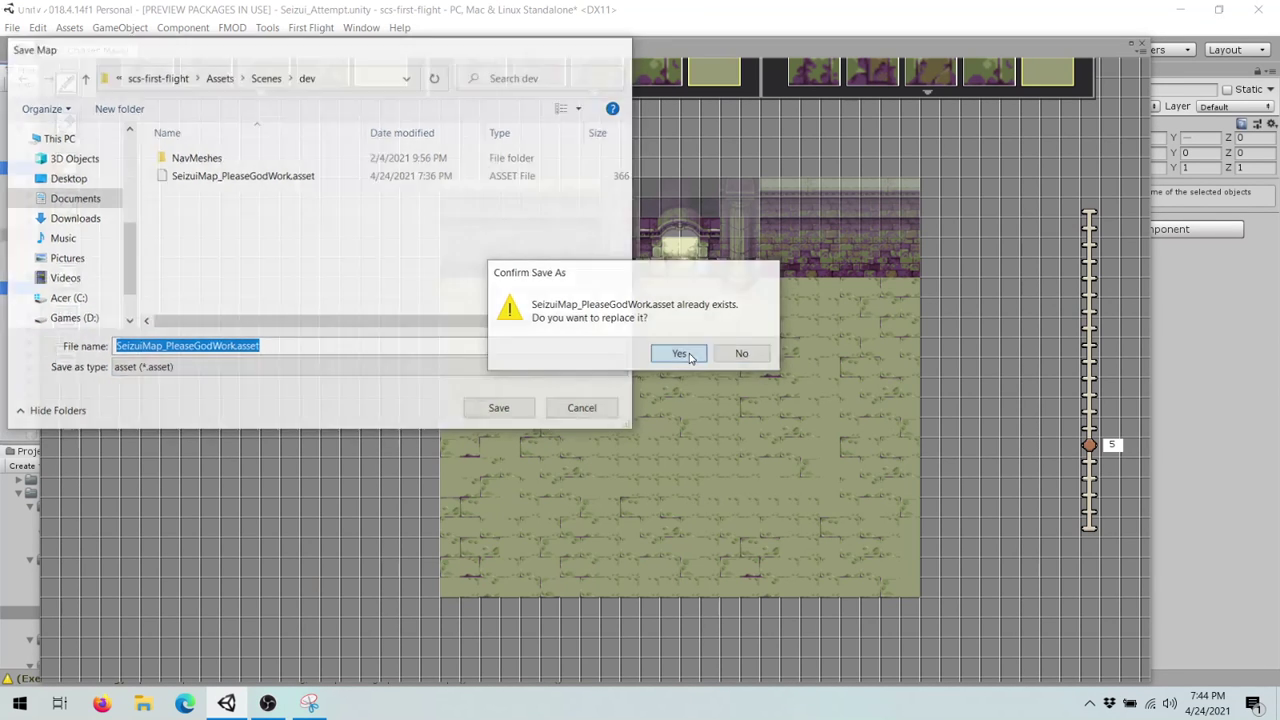
{"action": "left_click", "coordinate": [680, 354]}
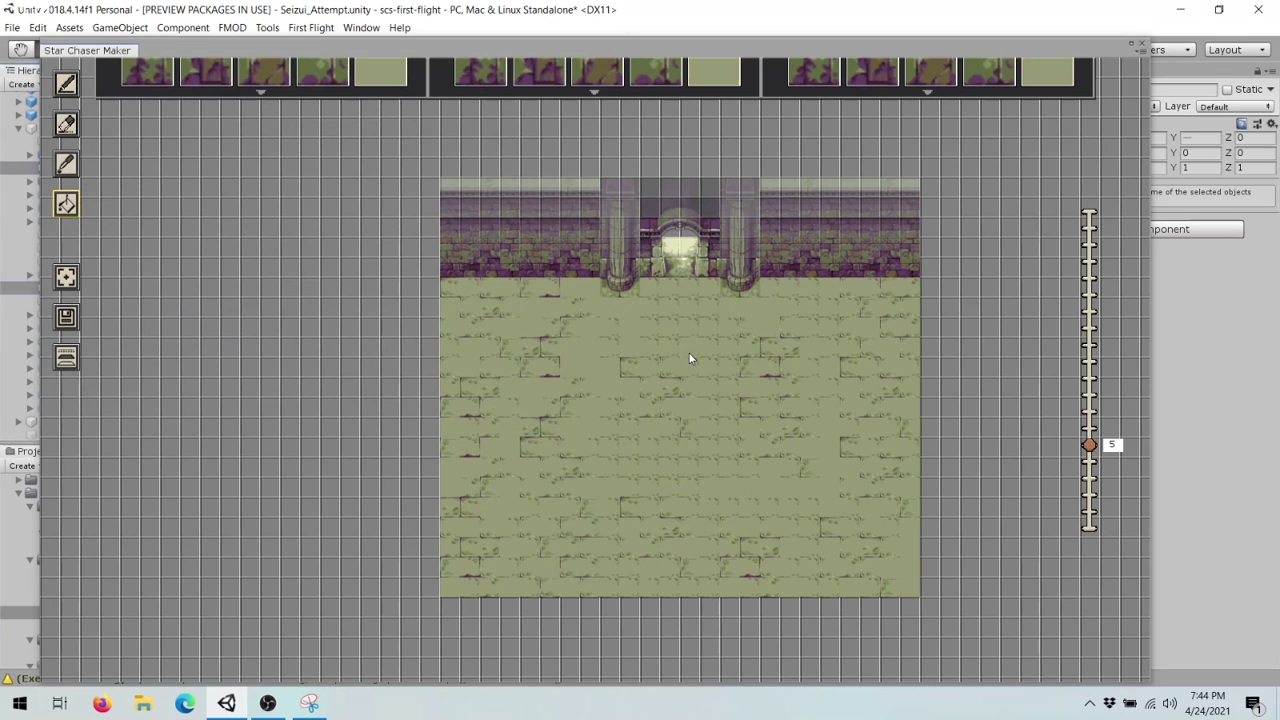
{"action": "left_click", "coordinate": [1140, 47]}
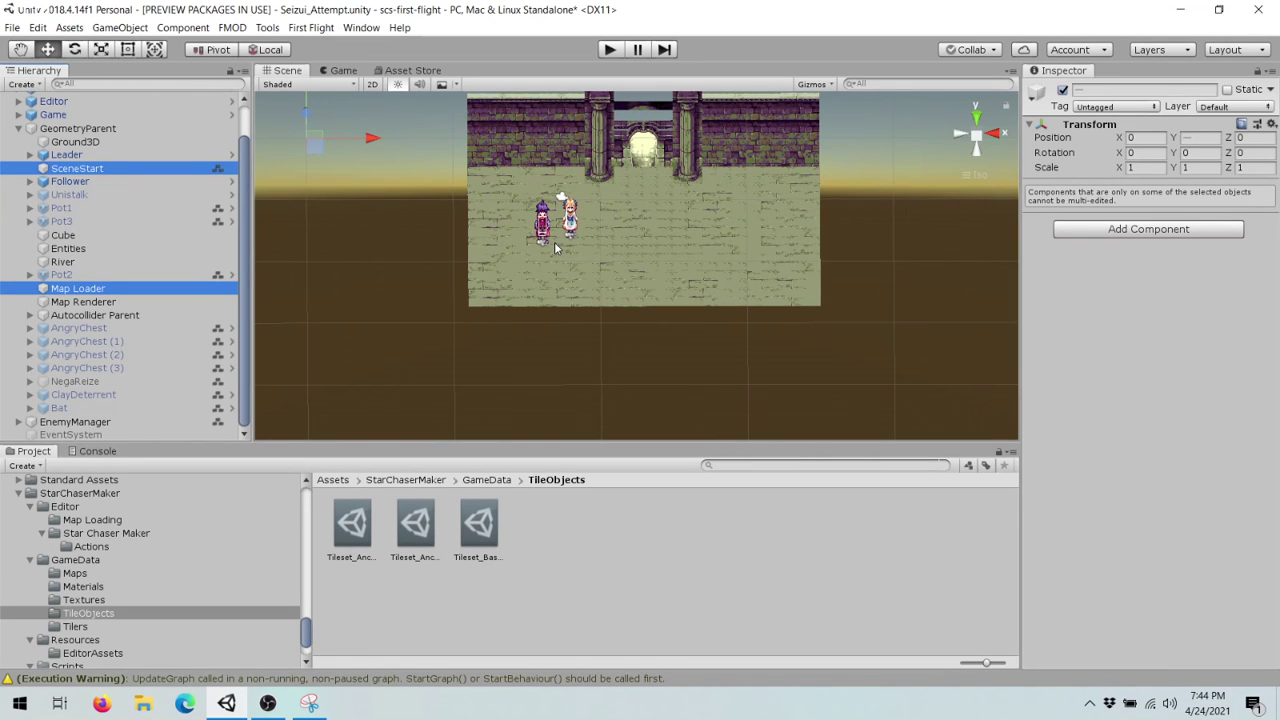
- Move the Follower away from the wall along the Z axis to about Z -32.5
{"action": "scroll", "coordinate": [535, 276], "scroll_direction": "up", "scroll_amount": 3}
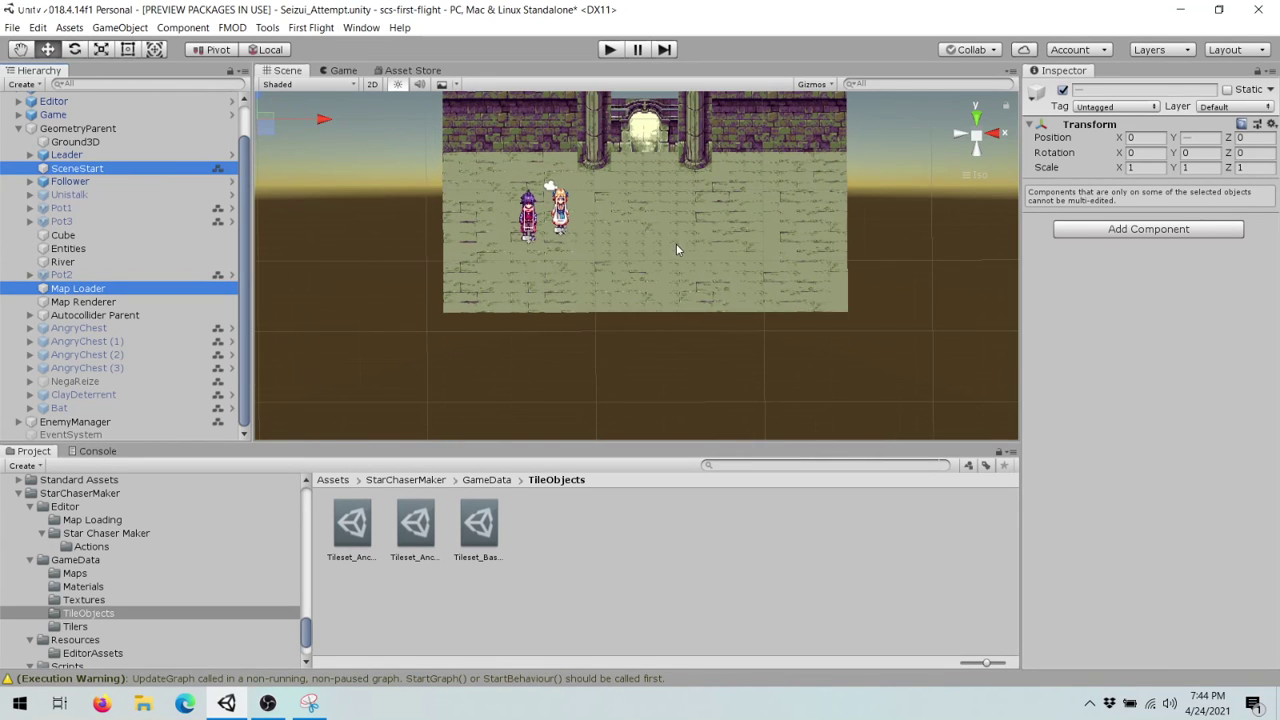
{"action": "left_click_drag", "start_coordinate": [676, 249], "coordinate": [534, 220], "text": "alt"}
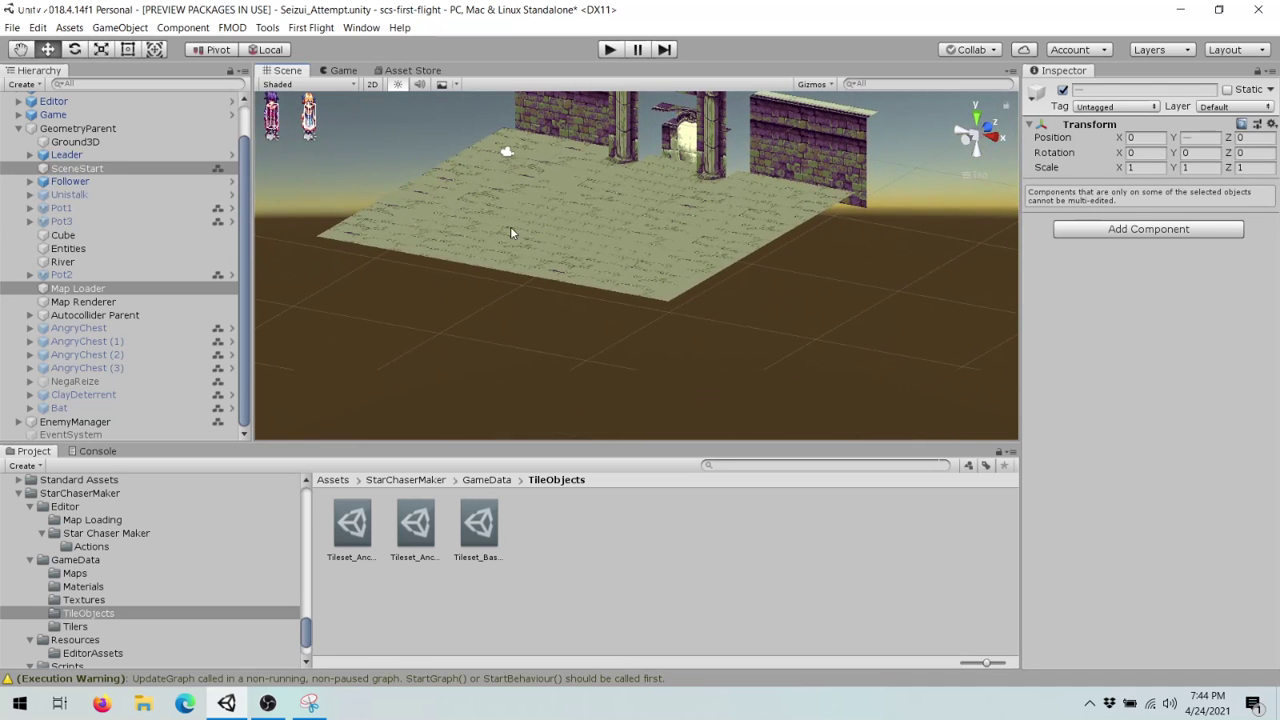
{"action": "left_click_drag", "start_coordinate": [325, 282], "coordinate": [473, 302], "text": "alt"}
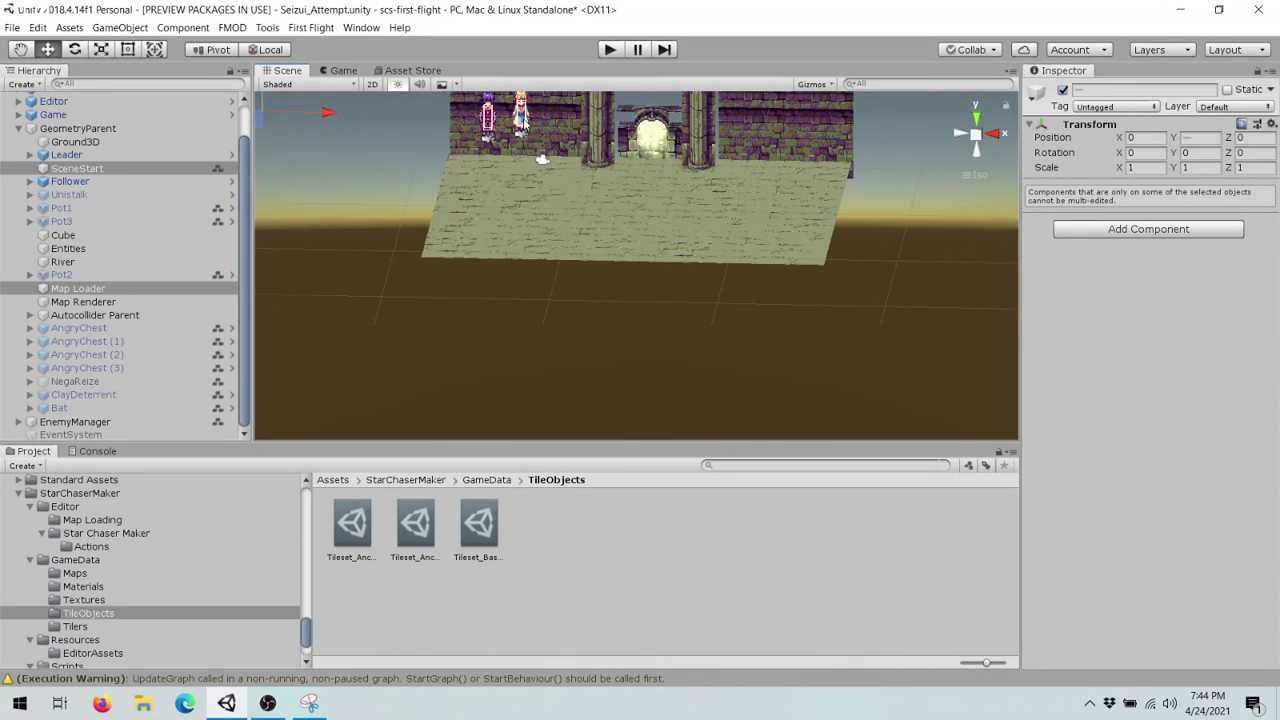
{"action": "left_click", "coordinate": [520, 125]}
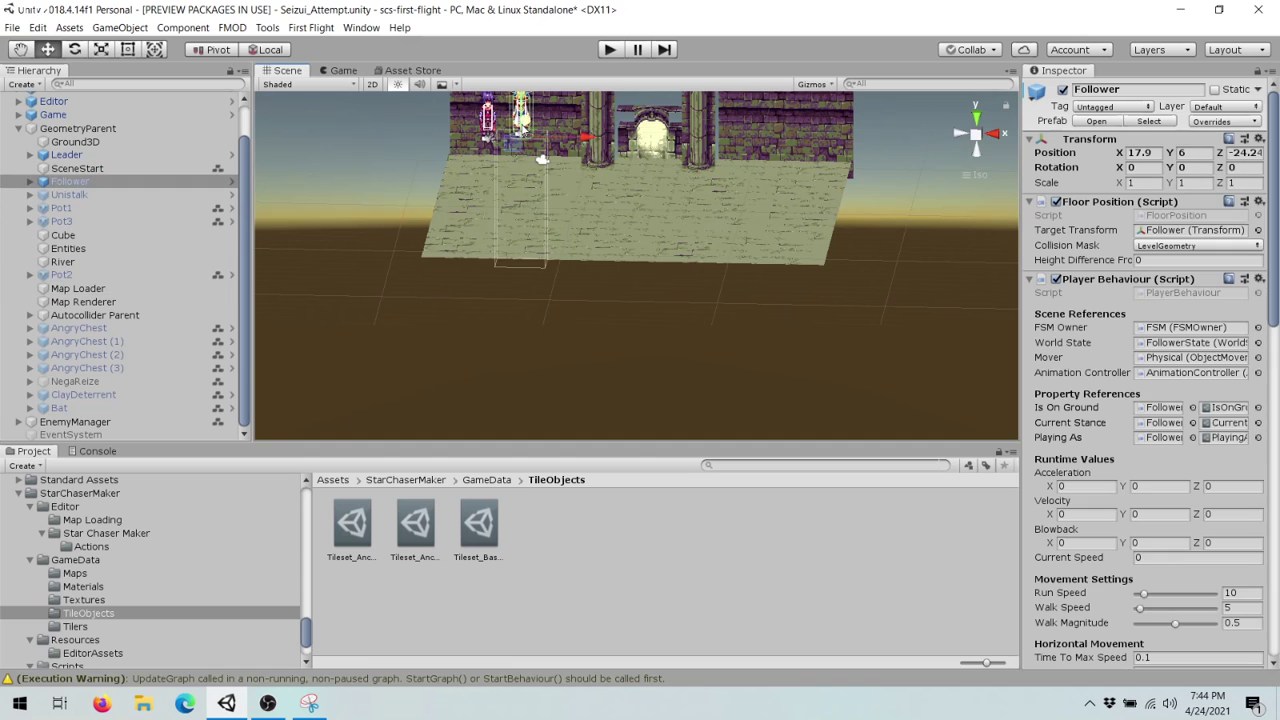
{"action": "left_click_drag", "start_coordinate": [513, 130], "coordinate": [538, 162]}
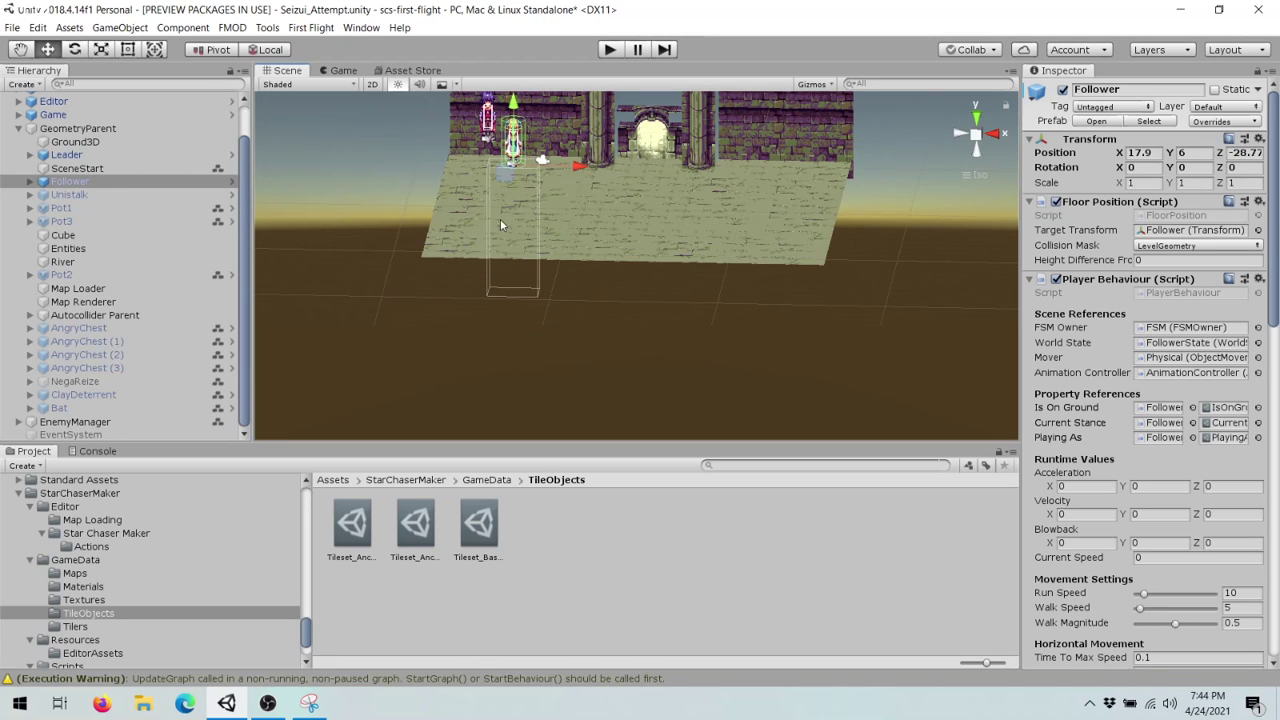
{"action": "scroll", "coordinate": [500, 226], "scroll_direction": "up", "scroll_amount": 2}
{"action": "scroll", "coordinate": [500, 226], "scroll_direction": "down", "scroll_amount": 2}
{"action": "scroll", "coordinate": [500, 226], "scroll_direction": "up", "scroll_amount": 2}
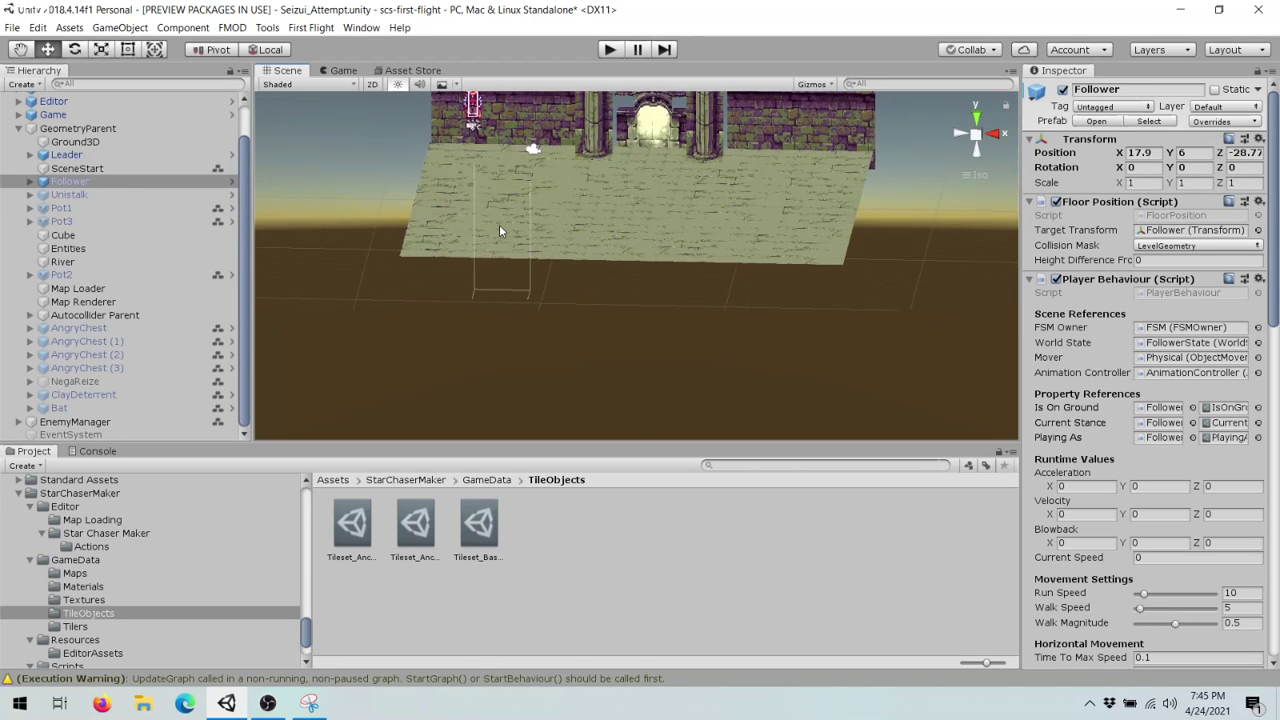
{"action": "scroll", "coordinate": [500, 227], "scroll_direction": "down", "scroll_amount": 4}
{"action": "mouse_move", "coordinate": [523, 152]}
{"action": "left_mouse_down"}
{"action": "mouse_move", "coordinate": [522, 184]}
{"action": "mouse_move", "coordinate": [522, 170]}
{"action": "left_mouse_up"}
- Lower the Follower along the Y axis to about Y 0.33, near the temple floor's height
{"action": "middle_click_drag", "start_coordinate": [577, 227], "coordinate": [424, 205]}
{"action": "right_click_drag", "start_coordinate": [464, 188], "coordinate": [315, 167]}
{"action": "scroll", "coordinate": [315, 166], "scroll_direction": "down", "scroll_amount": 6}
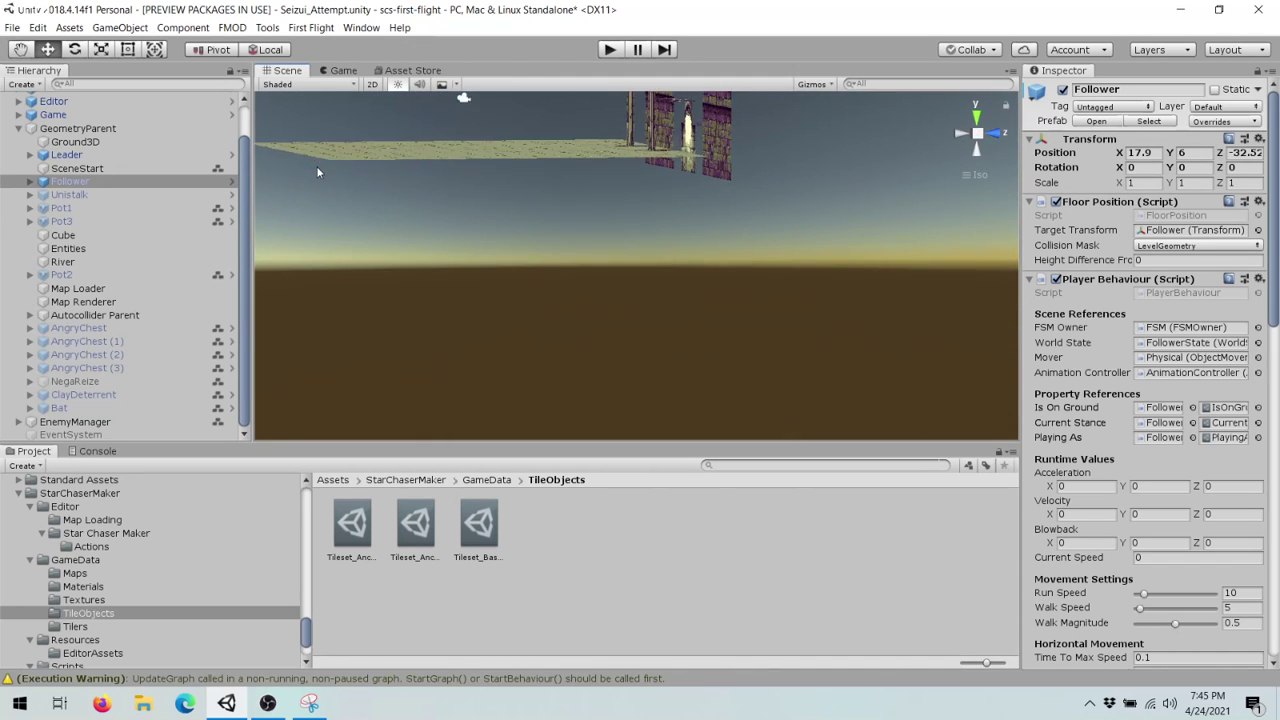
{"action": "scroll", "coordinate": [315, 175], "scroll_direction": "down", "scroll_amount": 2}
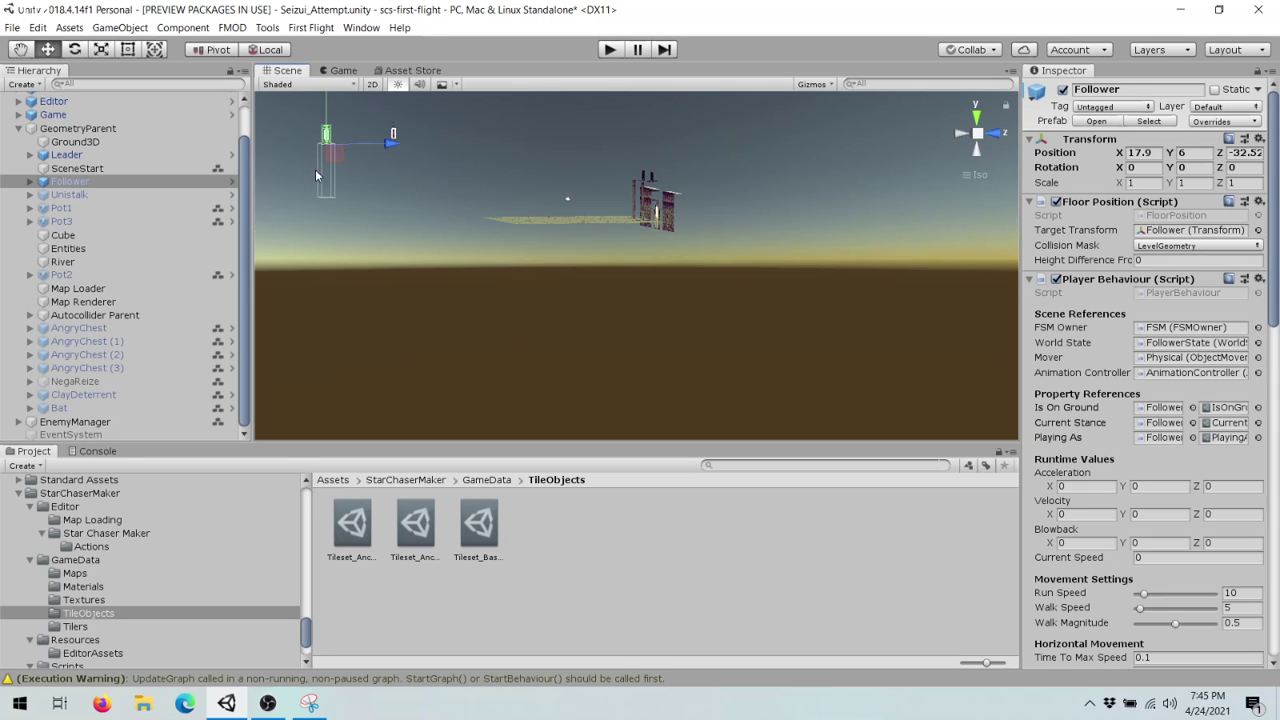
{"action": "scroll", "coordinate": [340, 183], "scroll_direction": "down", "scroll_amount": 1}
{"action": "scroll", "coordinate": [340, 181], "scroll_direction": "down", "scroll_amount": 1}
{"action": "left_click_drag", "start_coordinate": [358, 139], "coordinate": [397, 139]}
{"action": "middle_click_drag", "start_coordinate": [429, 139], "coordinate": [398, 139]}
{"action": "key", "text": "Left"}
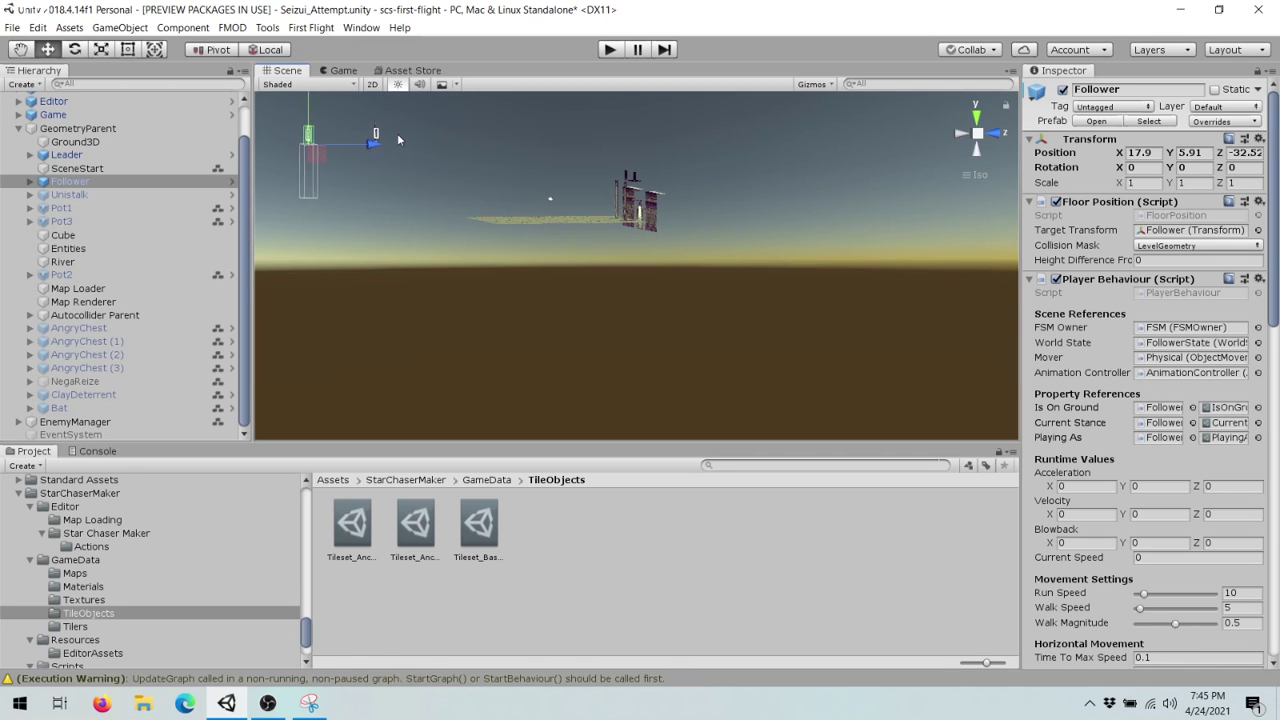
{"action": "key", "text": "Up"}
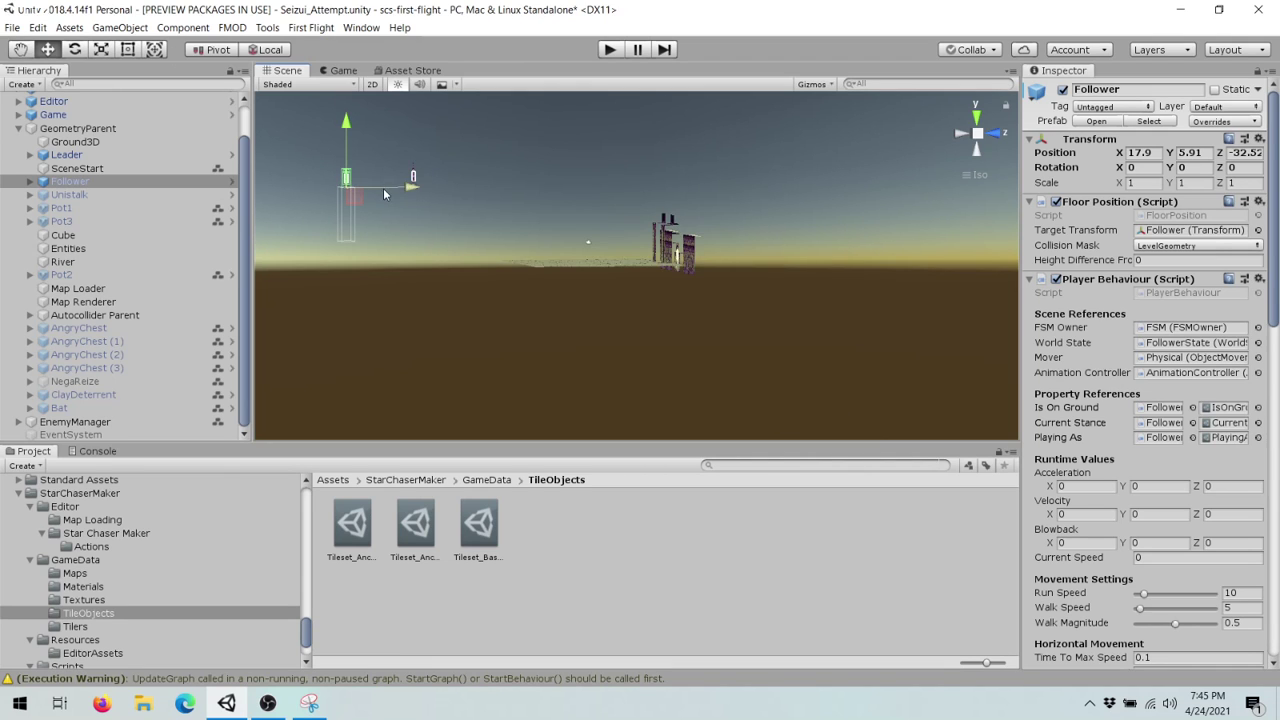
{"action": "left_click_drag", "start_coordinate": [384, 194], "coordinate": [428, 190], "text": "alt"}
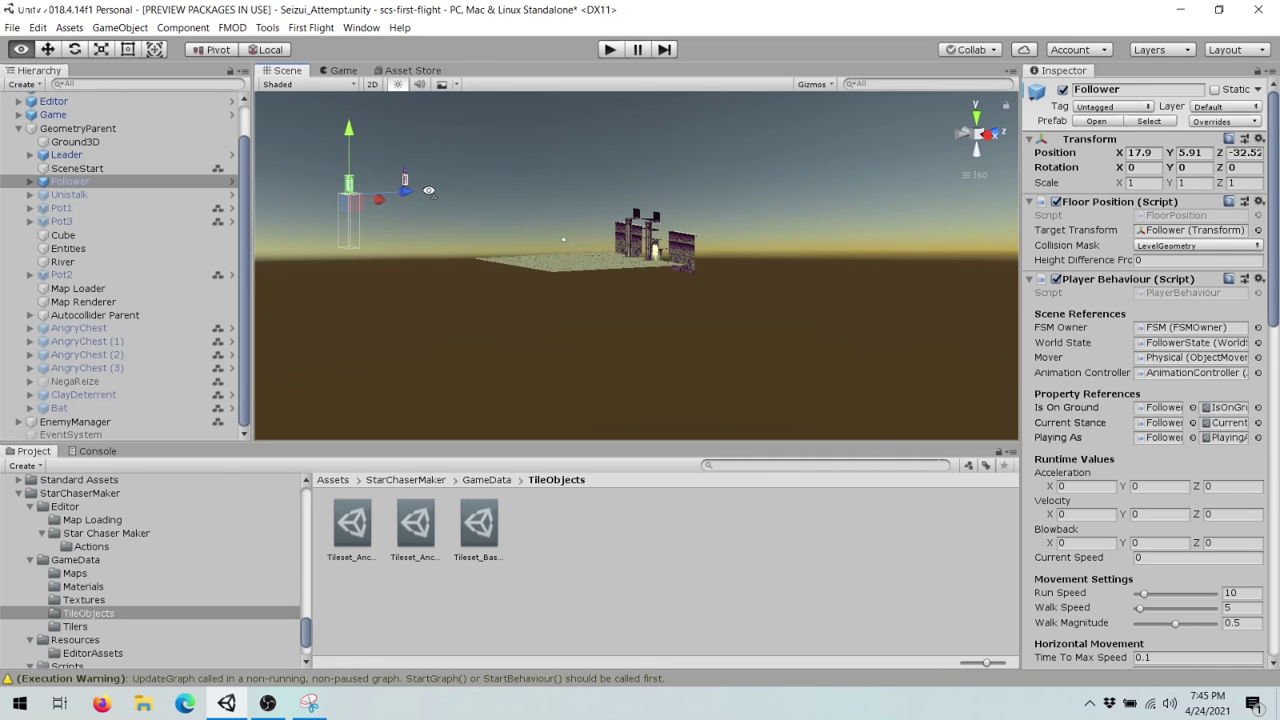
{"action": "left_click_drag", "start_coordinate": [351, 191], "coordinate": [529, 238]}
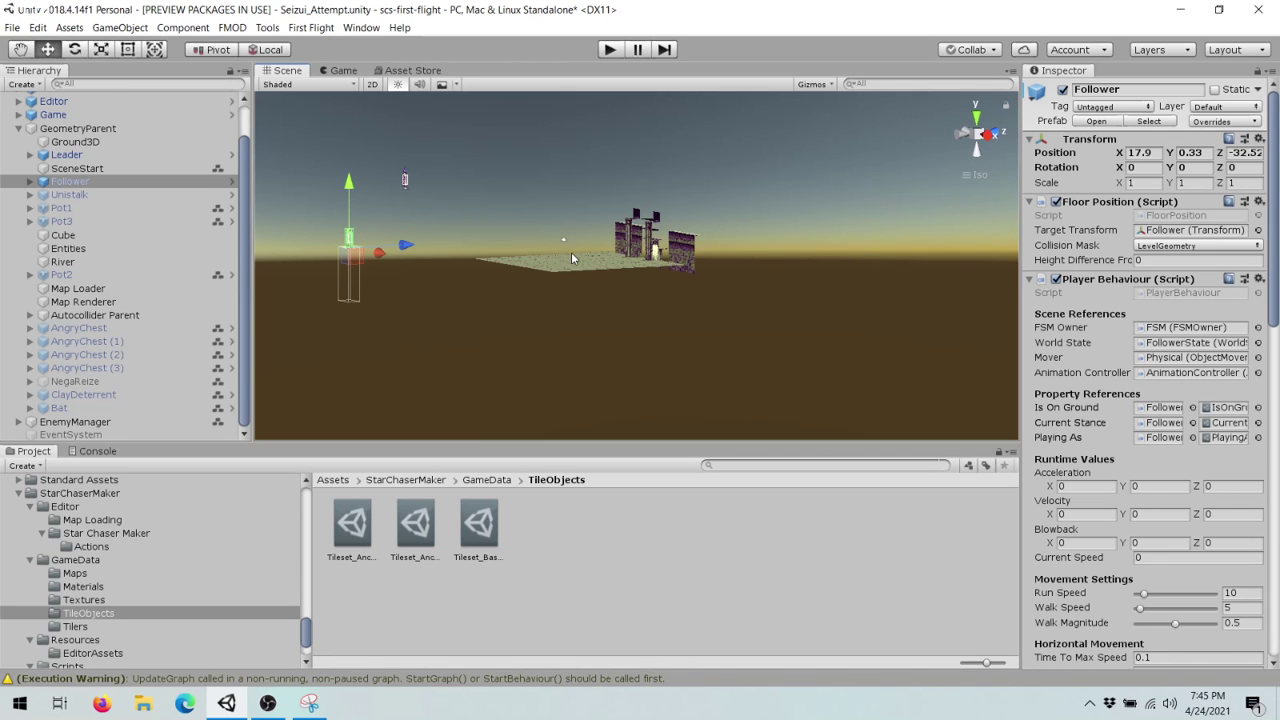
- Move the Leader horizontally toward the front edge of the temple floor, to about X 85.8 and Z -44.6
{"action": "left_click", "coordinate": [405, 181]}
{"action": "left_click", "coordinate": [404, 185]}
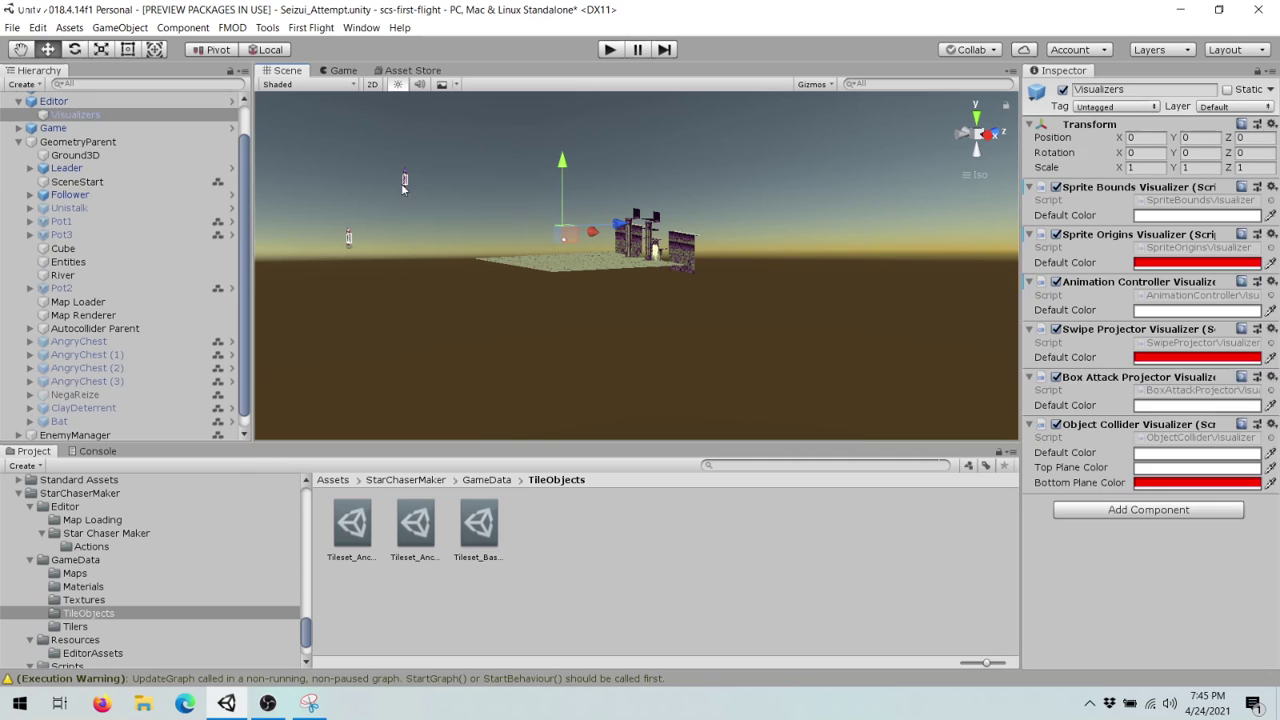
{"action": "left_click", "coordinate": [402, 182]}
{"action": "left_click", "coordinate": [405, 182]}
{"action": "left_click", "coordinate": [362, 223]}
{"action": "scroll", "coordinate": [370, 222], "scroll_direction": "up", "scroll_amount": 2}
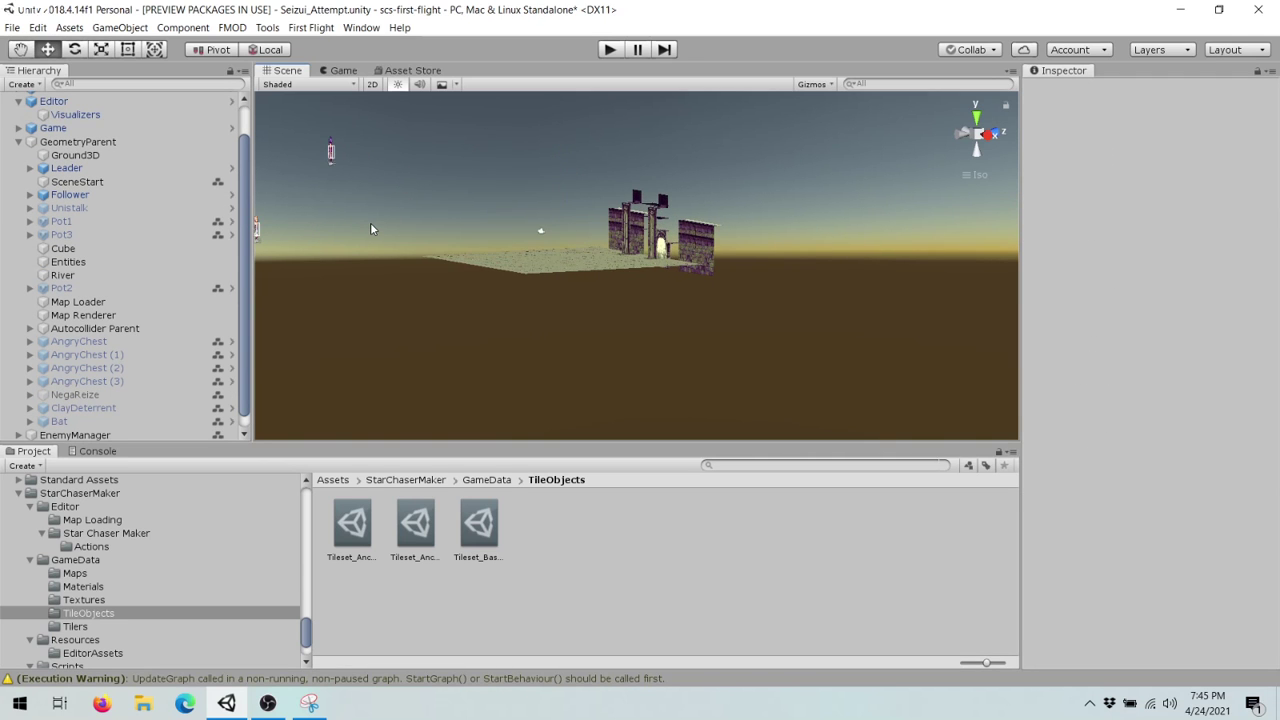
{"action": "middle_click_drag", "start_coordinate": [353, 209], "coordinate": [498, 359]}
{"action": "scroll", "coordinate": [498, 359], "scroll_direction": "up", "scroll_amount": 4}
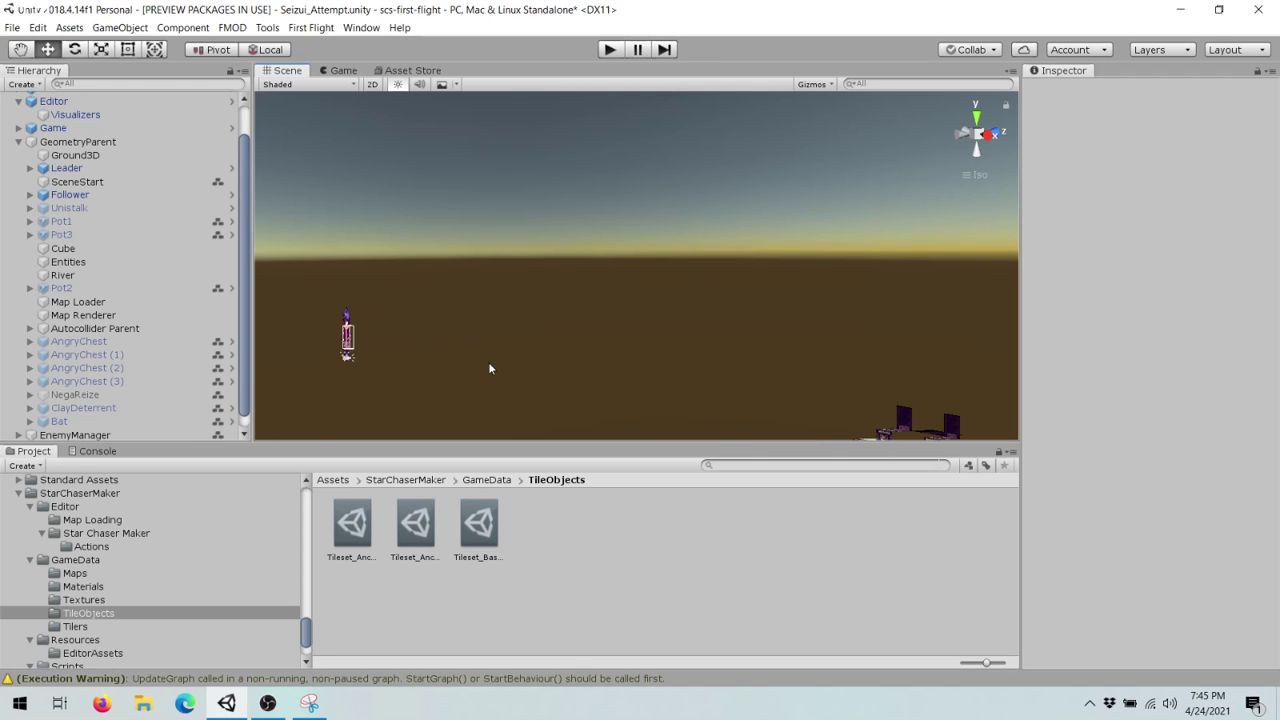
{"action": "mouse_move", "coordinate": [446, 388]}
{"action": "left_mouse_down"}
{"action": "mouse_move", "coordinate": [511, 340]}
{"action": "mouse_move", "coordinate": [660, 340]}
{"action": "left_mouse_up"}
{"action": "middle_click_drag", "start_coordinate": [546, 334], "coordinate": [835, 323]}
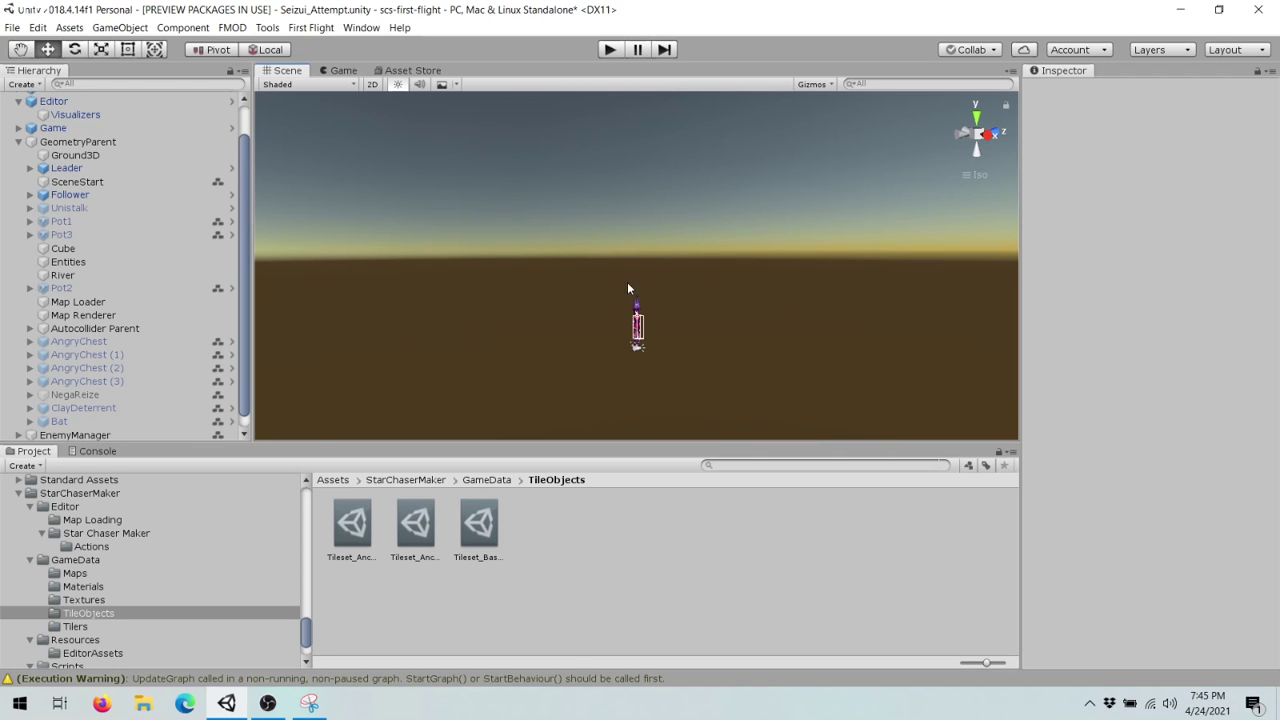
{"action": "scroll", "coordinate": [630, 300], "scroll_direction": "up", "scroll_amount": 5}
{"action": "left_click", "coordinate": [645, 345]}
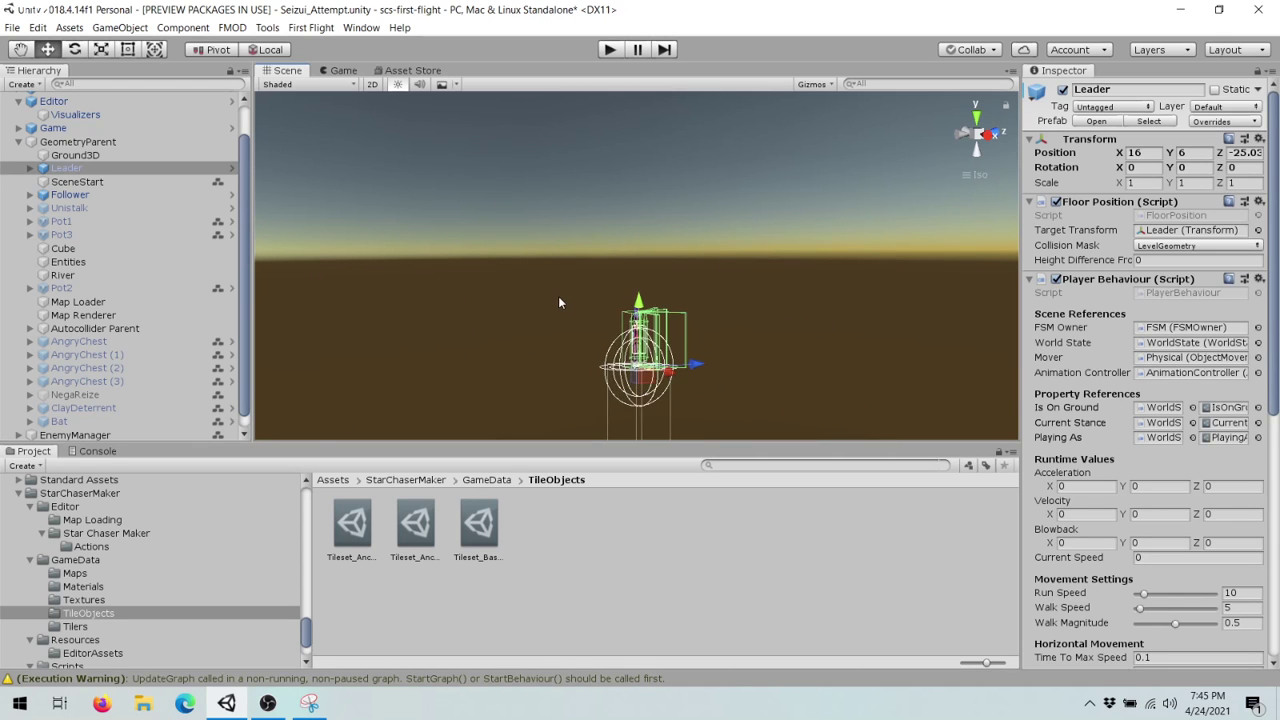
{"action": "scroll", "coordinate": [558, 296], "scroll_direction": "down", "scroll_amount": 5}
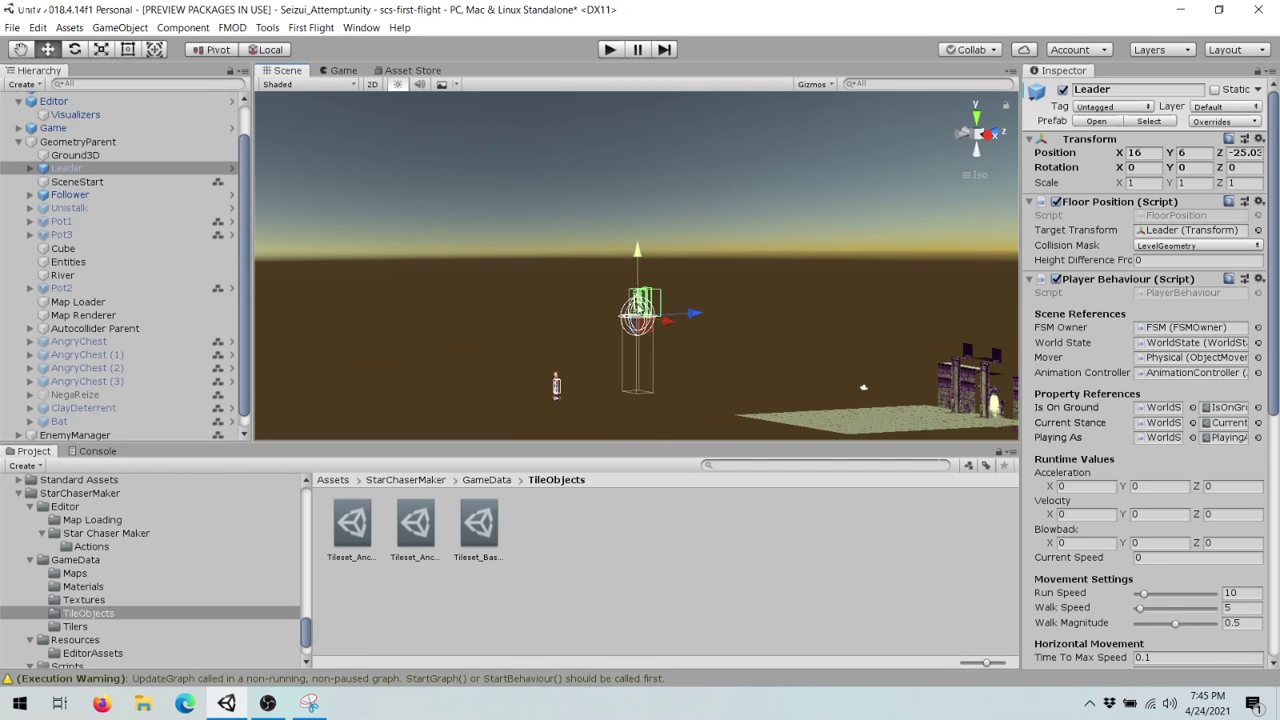
{"action": "left_click_drag", "start_coordinate": [637, 316], "coordinate": [738, 392]}
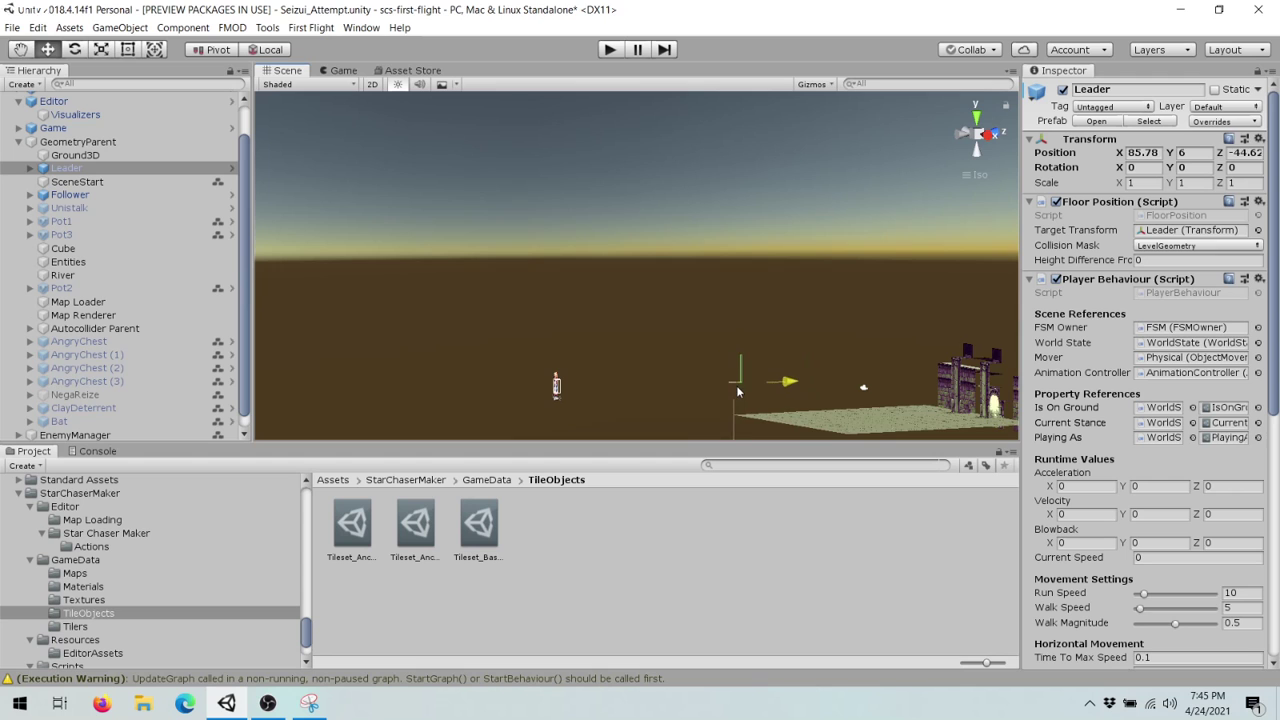
{"action": "scroll", "coordinate": [705, 371], "scroll_direction": "up", "scroll_amount": 3}
{"action": "scroll", "coordinate": [697, 369], "scroll_direction": "down", "scroll_amount": 5}
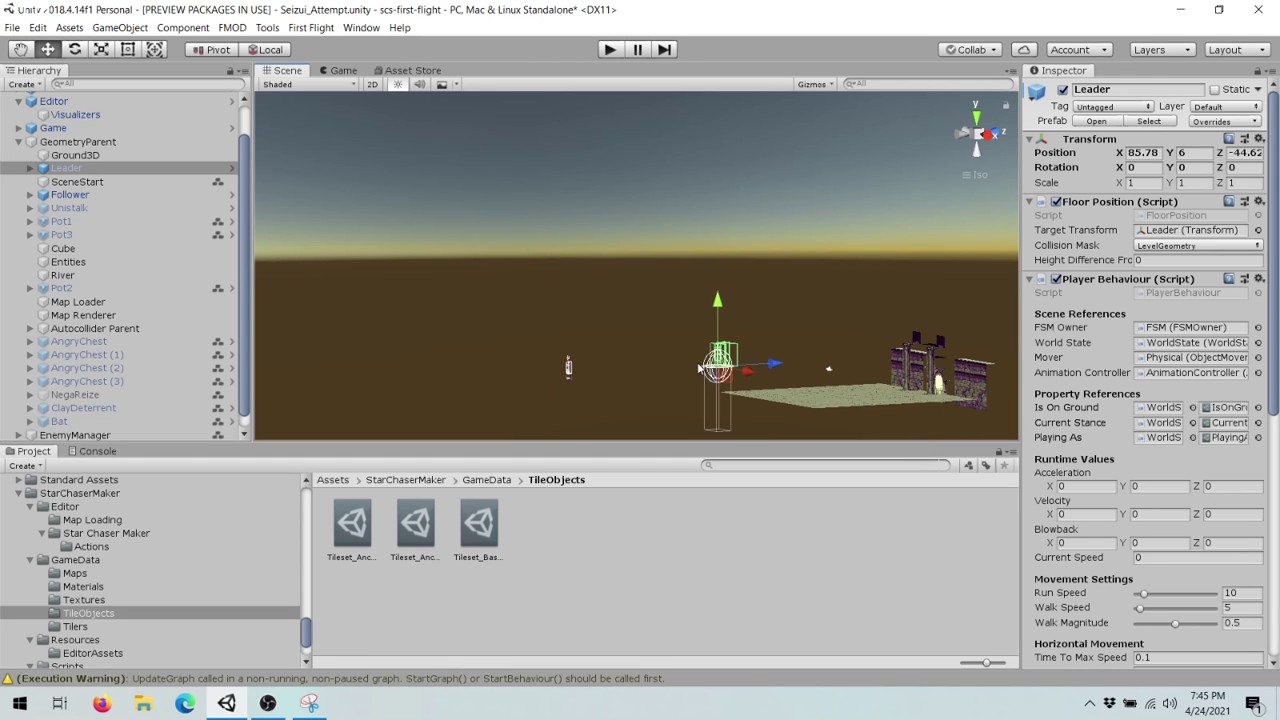
- Move the Leader back along the Z axis to about Z -63 and raise it to about Y 12.3
{"action": "left_click_drag", "start_coordinate": [613, 313], "coordinate": [722, 277], "text": "alt"}
{"action": "left_click_drag", "start_coordinate": [1006, 341], "coordinate": [745, 329]}
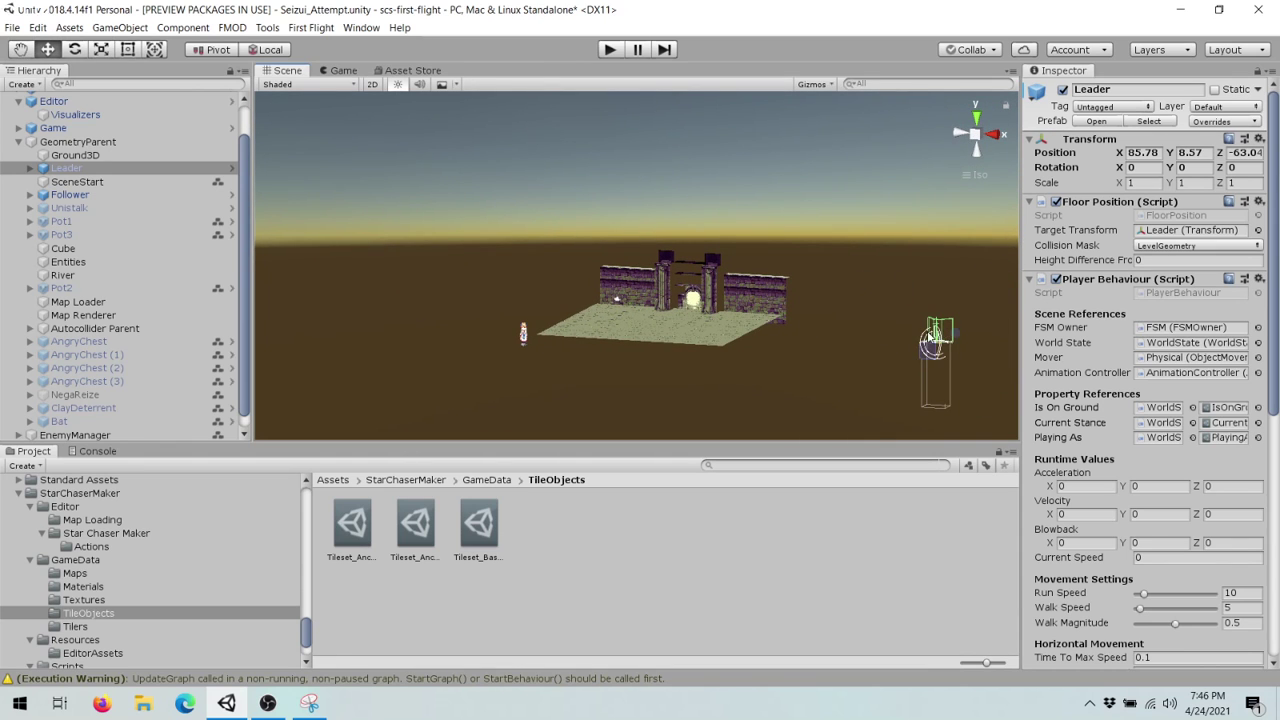
{"action": "left_click_drag", "start_coordinate": [932, 334], "coordinate": [786, 288]}
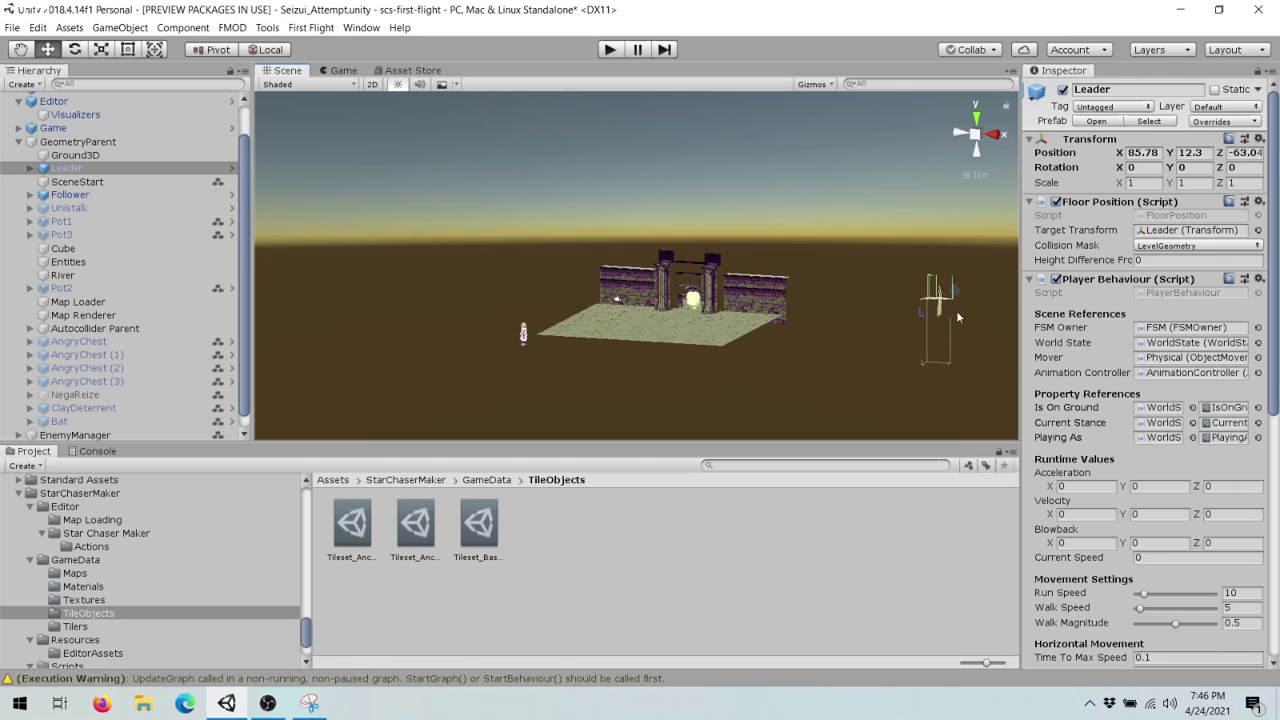
- Run a brief playtest of the scene with the repositioned characters and stop it
{"action": "left_click", "coordinate": [608, 50]}
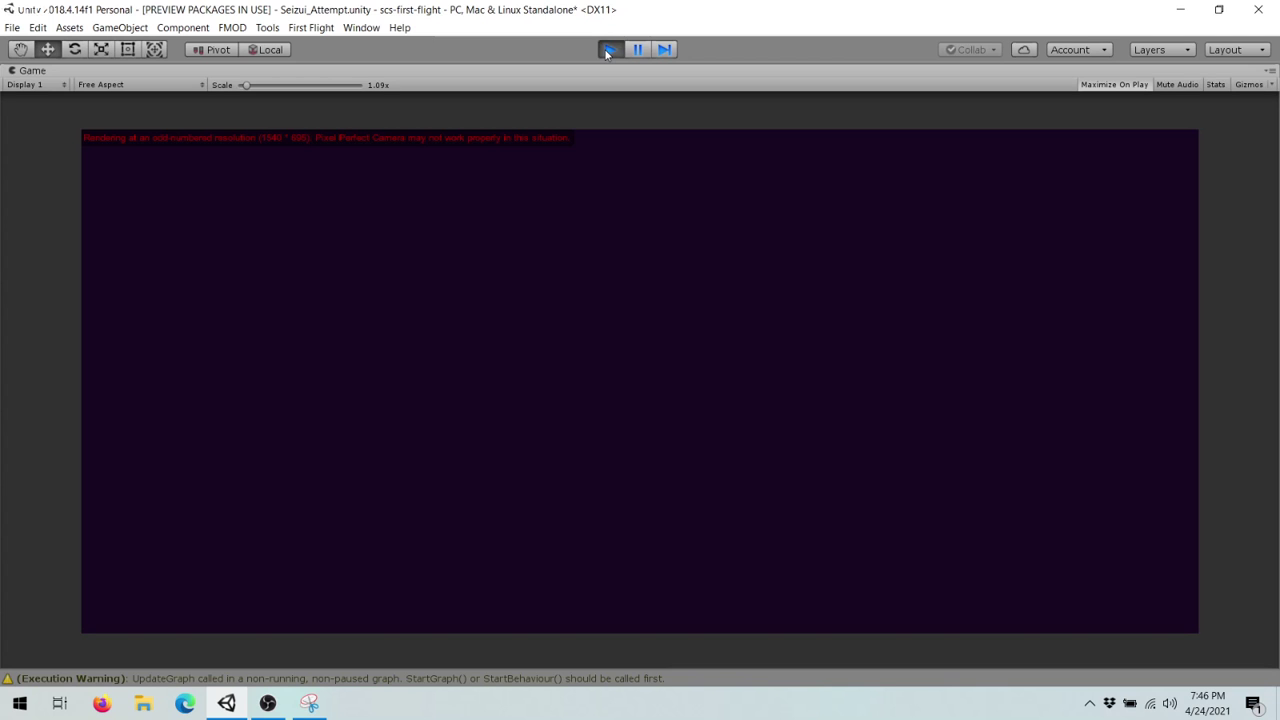
{"action": "left_click", "coordinate": [605, 54]}
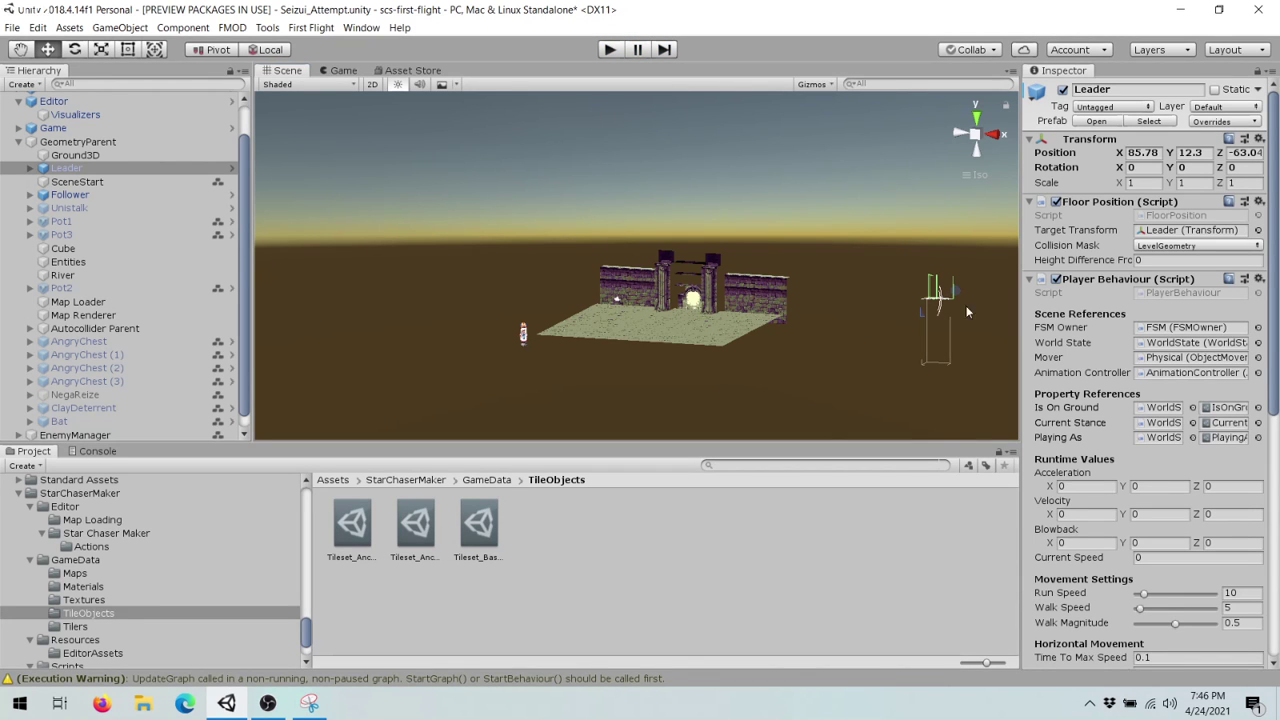
- Move the Leader horizontally toward the temple, to about X 47.6 and Z -69.3
{"action": "left_click_drag", "start_coordinate": [937, 305], "coordinate": [615, 309]}
{"action": "middle_click_drag", "start_coordinate": [689, 238], "coordinate": [504, 181]}
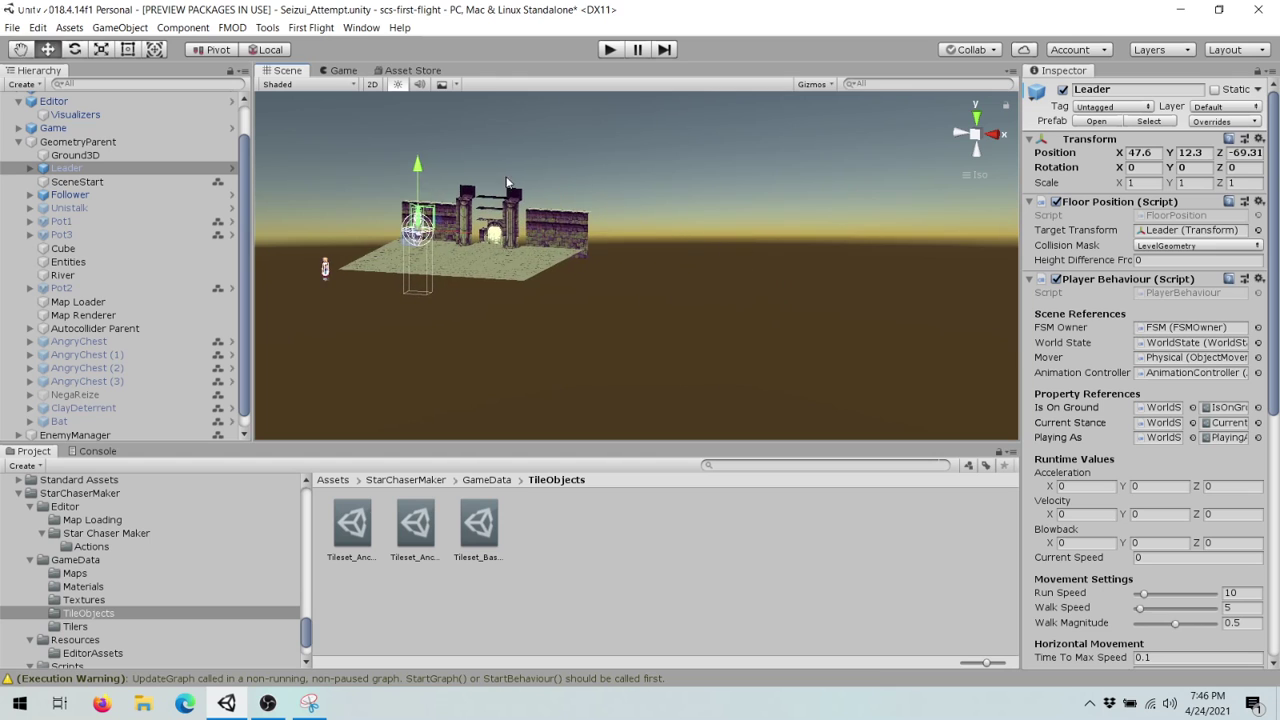
- Move the Follower over the temple floor, to about Y 0.62 and Z -7.41
{"action": "left_click_drag", "start_coordinate": [506, 183], "coordinate": [335, 193], "text": "alt"}
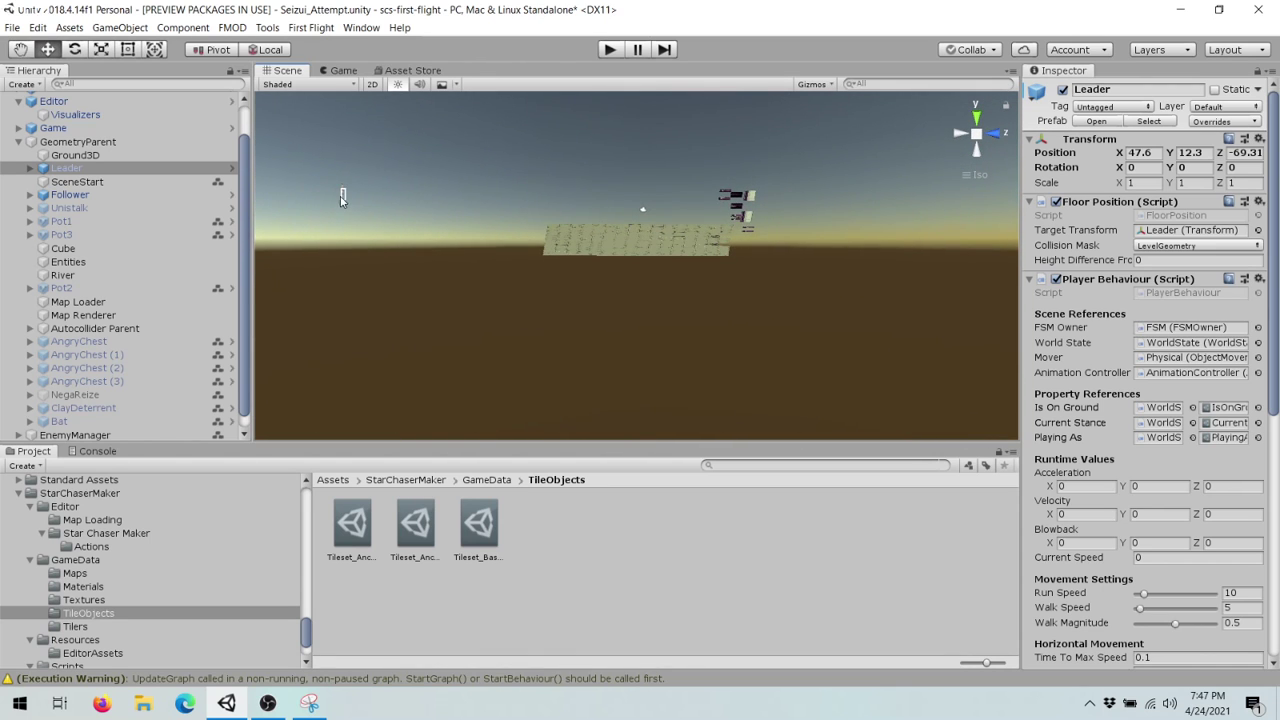
{"action": "left_click", "coordinate": [343, 193]}
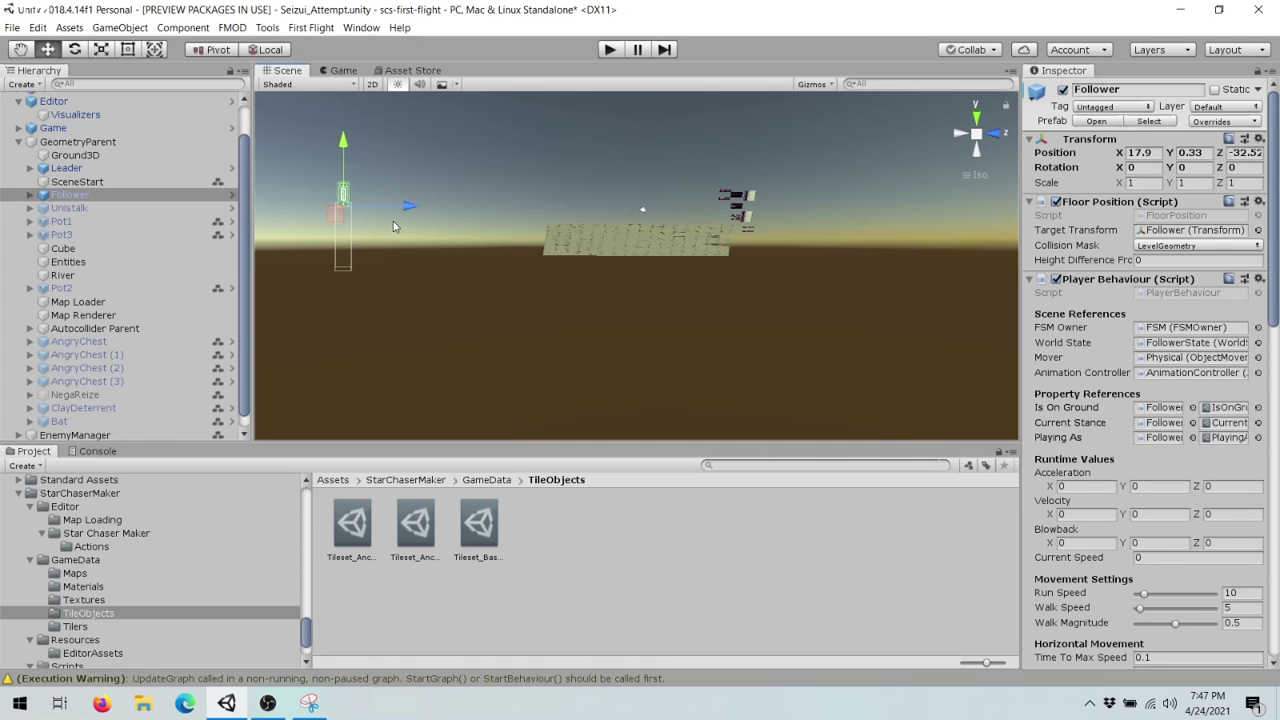
{"action": "left_click_drag", "start_coordinate": [345, 192], "coordinate": [341, 193]}
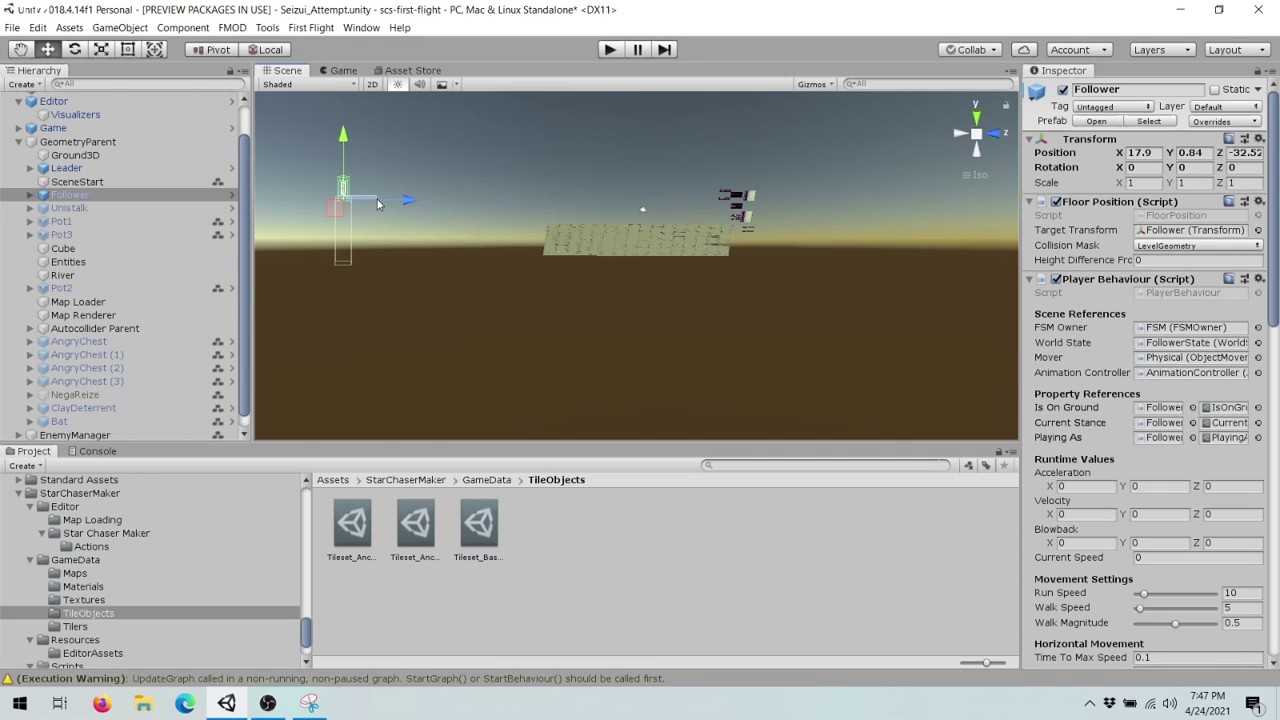
{"action": "left_click_drag", "start_coordinate": [338, 200], "coordinate": [368, 203]}
{"action": "left_click_drag", "start_coordinate": [348, 203], "coordinate": [395, 217]}
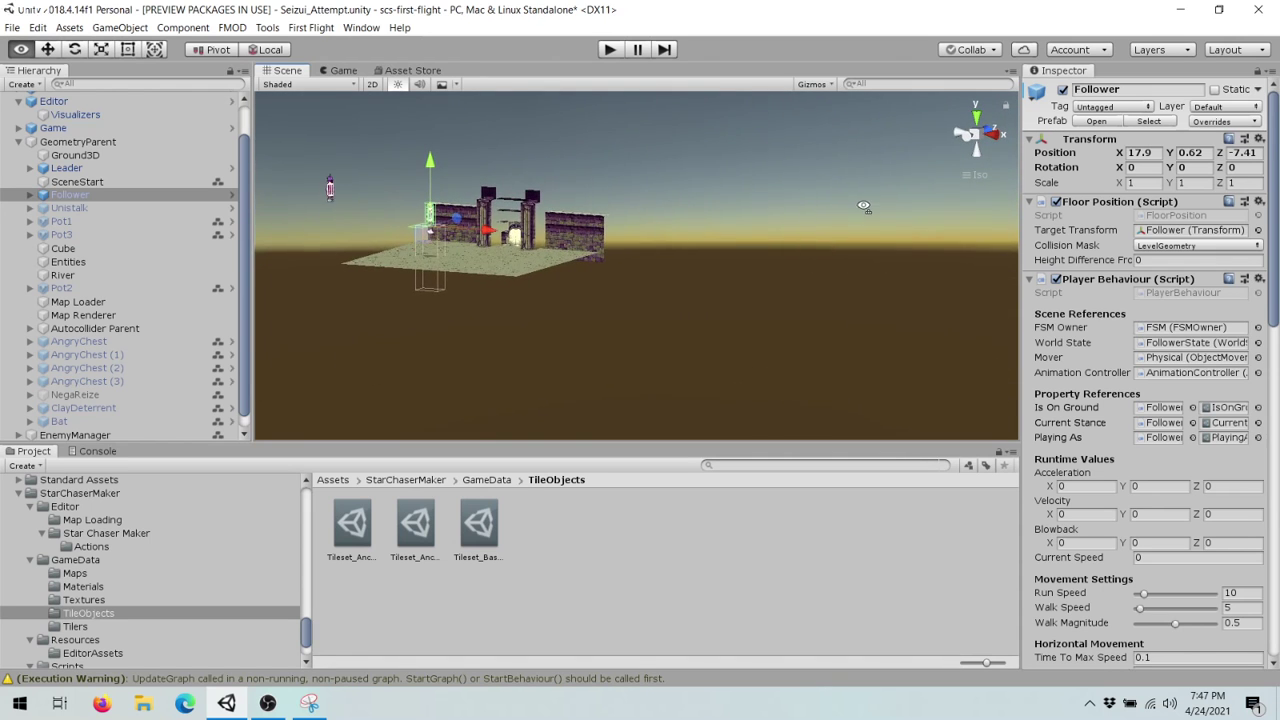
- Move the Leader horizontally to about X 65.6 and Z -51.5
{"action": "left_click", "coordinate": [330, 192]}
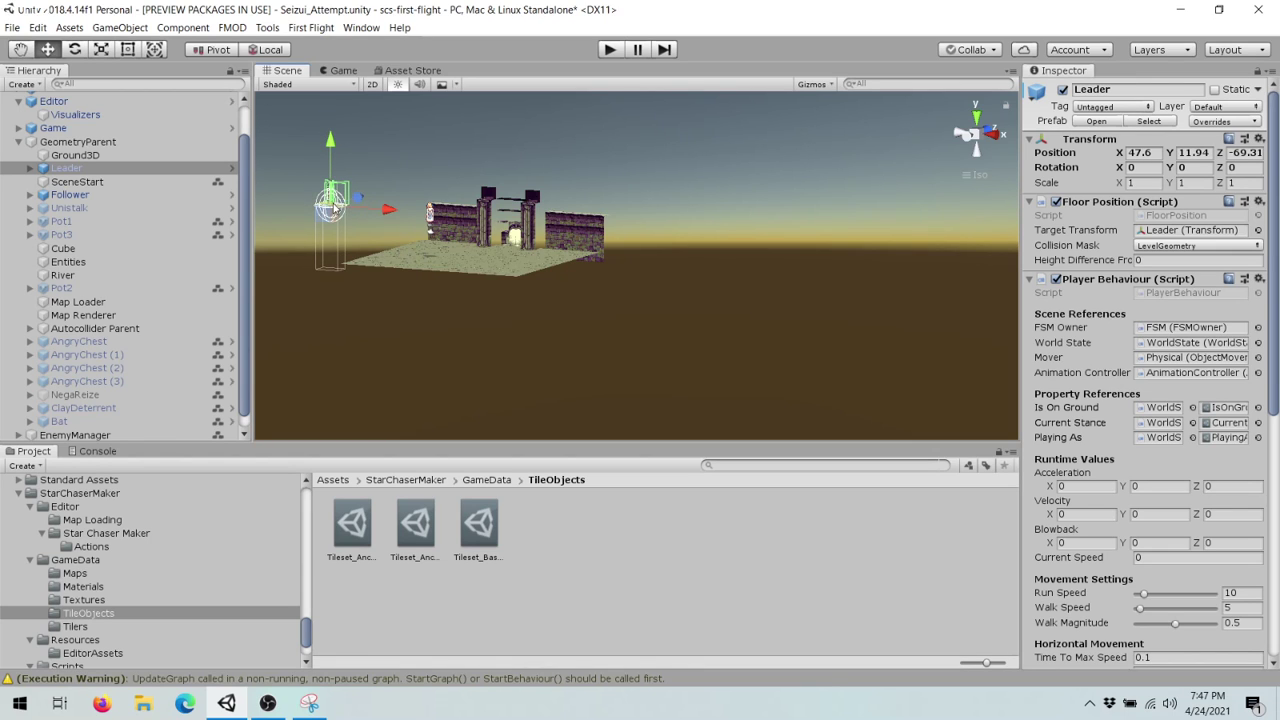
{"action": "left_click_drag", "start_coordinate": [333, 208], "coordinate": [475, 222]}
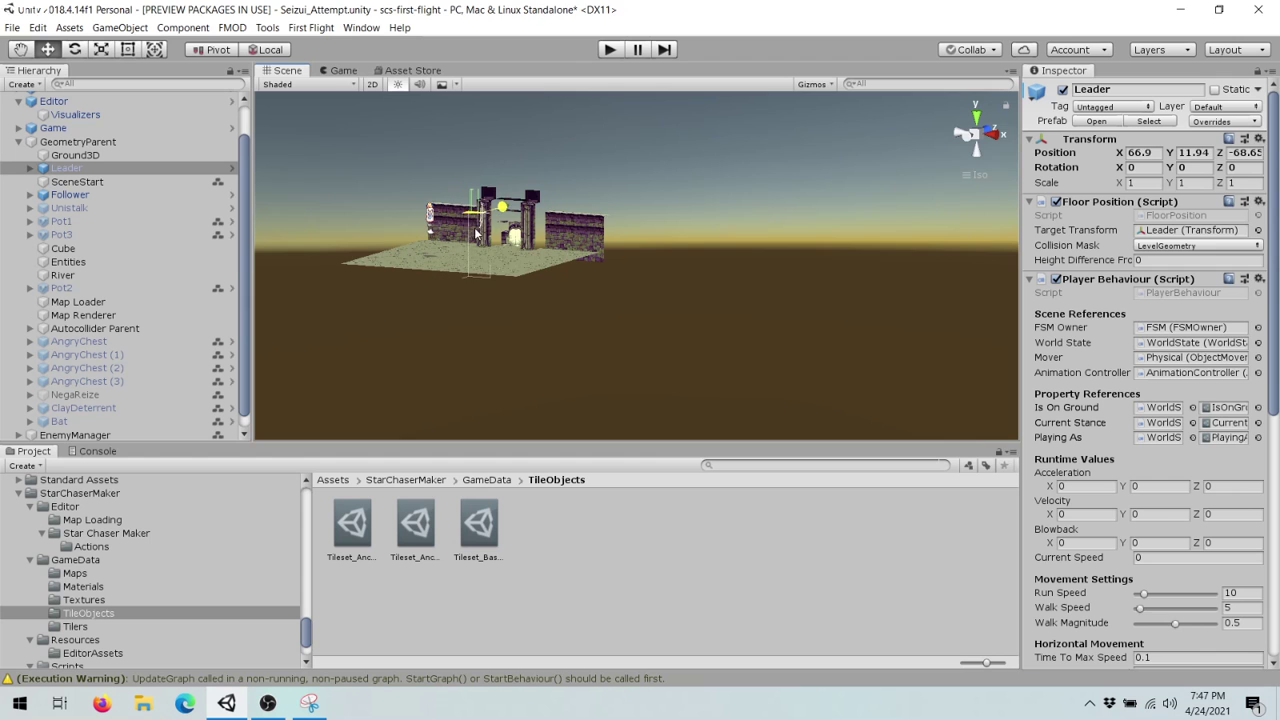
{"action": "left_click_drag", "start_coordinate": [477, 233], "coordinate": [475, 230]}
{"action": "right_click_drag", "start_coordinate": [475, 230], "coordinate": [666, 226]}
{"action": "left_click_drag", "start_coordinate": [879, 232], "coordinate": [789, 242]}
{"action": "right_click_drag", "start_coordinate": [708, 245], "coordinate": [777, 289]}
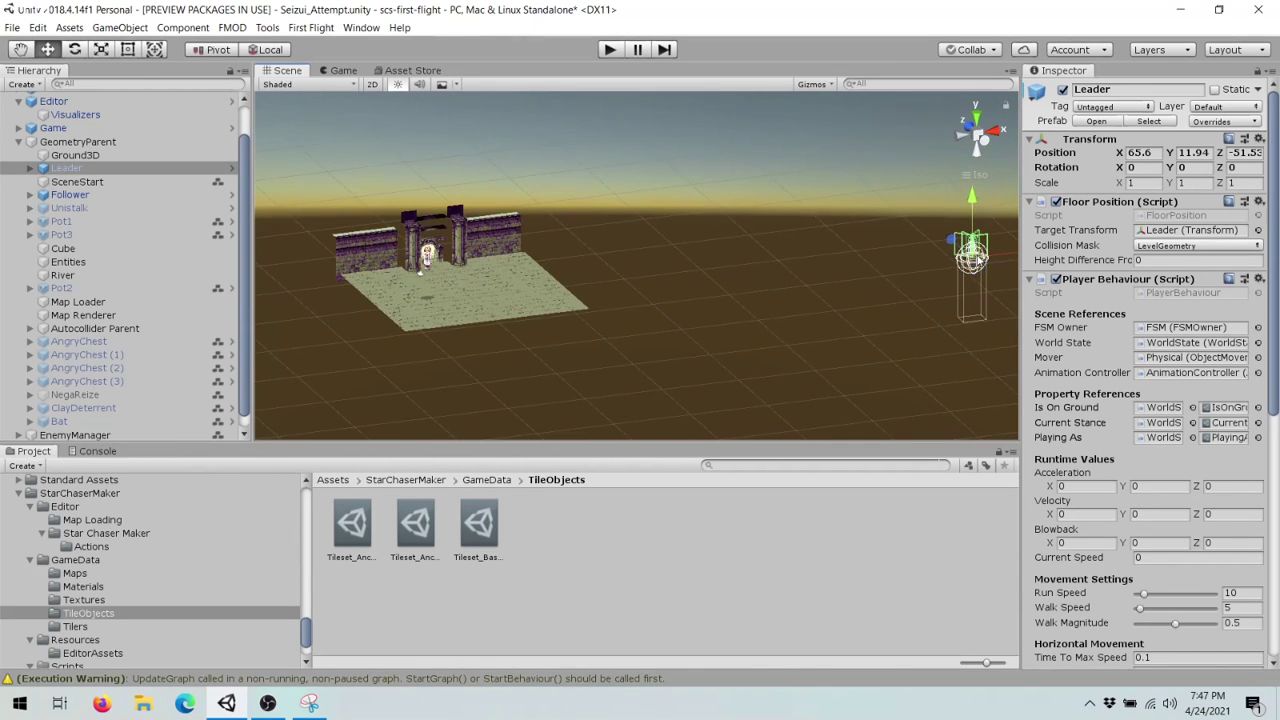
- Move the Leader across to the temple's other side, to about X -8.3, Y 12.42 and Z -35.8
{"action": "left_click_drag", "start_coordinate": [977, 258], "coordinate": [456, 256]}
{"action": "right_click_drag", "start_coordinate": [514, 303], "coordinate": [401, 231]}
{"action": "right_click_drag", "start_coordinate": [371, 182], "coordinate": [382, 233]}
{"action": "scroll", "coordinate": [378, 215], "scroll_direction": "down", "scroll_amount": 5}
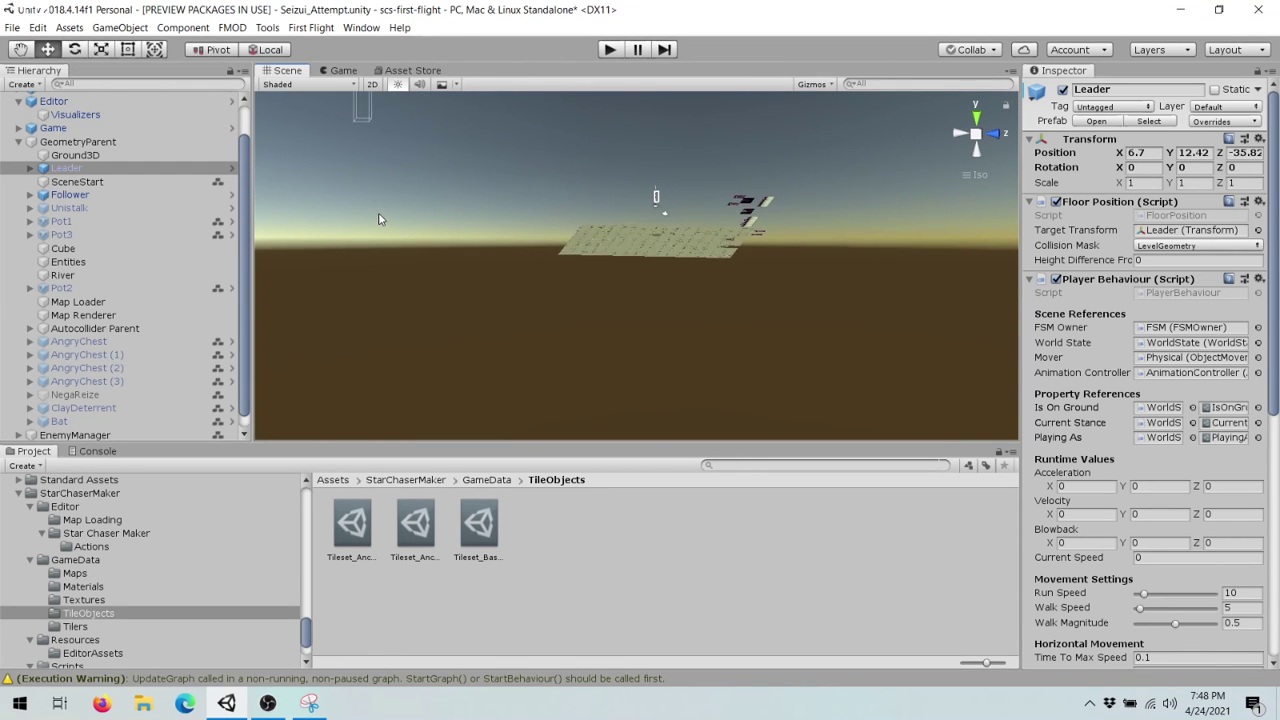
{"action": "left_click_drag", "start_coordinate": [437, 127], "coordinate": [464, 125]}
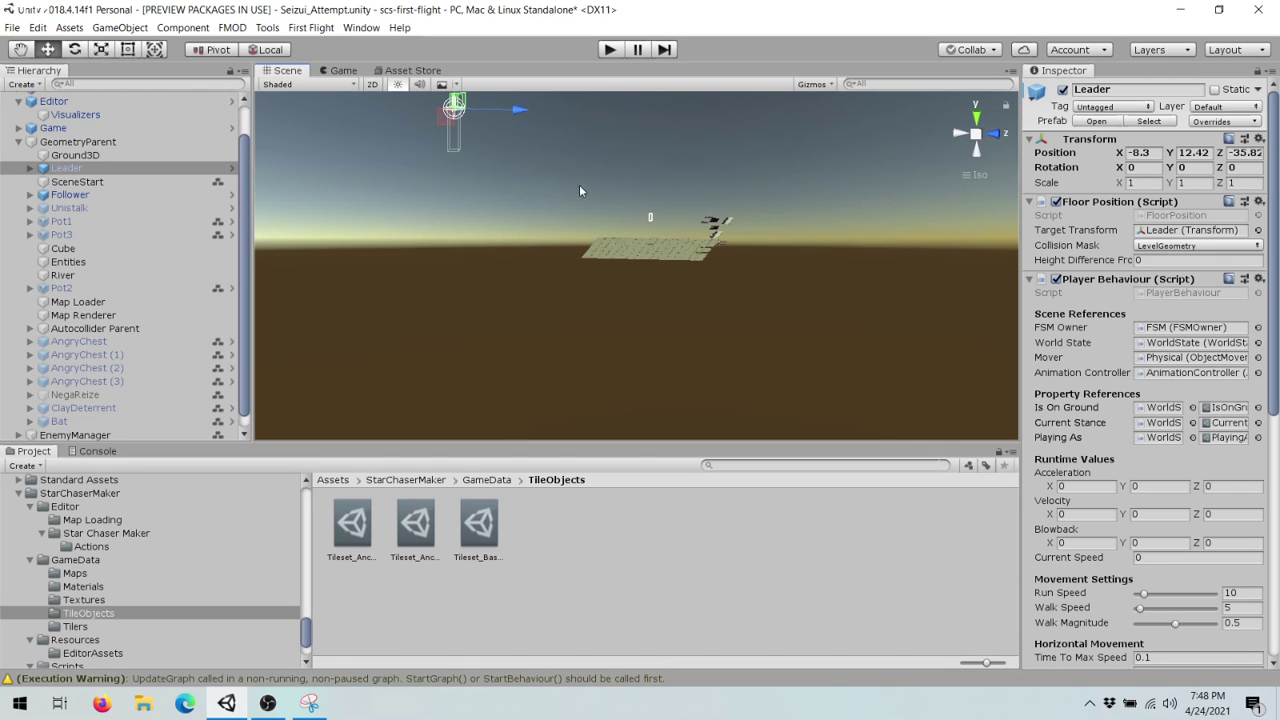
- Lower the Leader to Y -4 and move it in line with the temple floor, to about X -11.6 and Z -4.2
{"action": "left_click_drag", "start_coordinate": [597, 224], "coordinate": [286, 209], "text": "alt"}
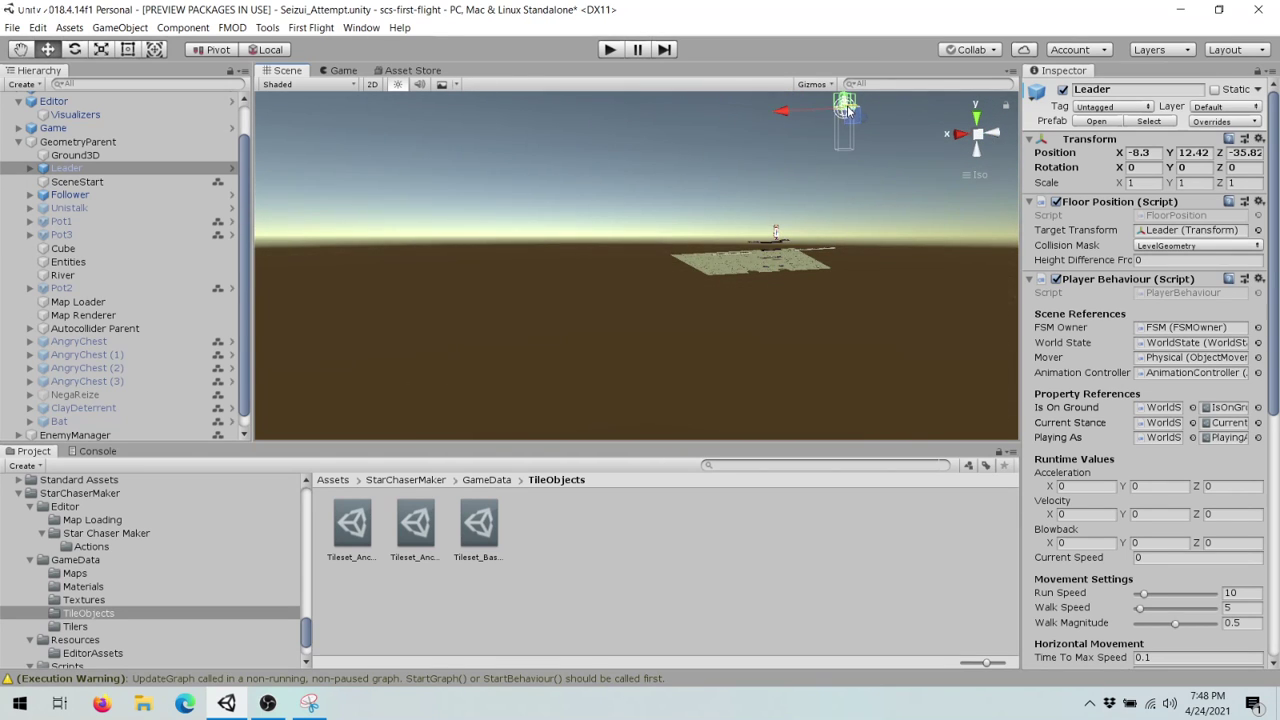
{"action": "left_click_drag", "start_coordinate": [848, 110], "coordinate": [792, 231]}
{"action": "left_click_drag", "start_coordinate": [620, 288], "coordinate": [951, 311], "text": "alt"}
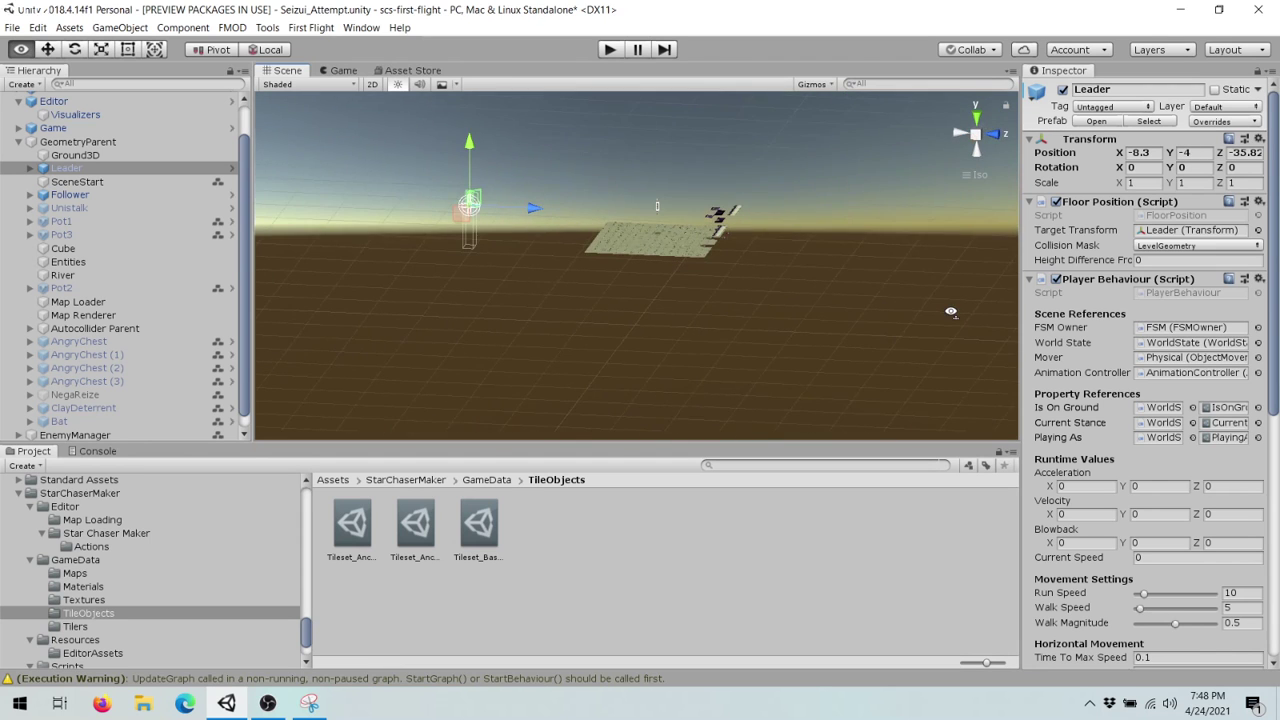
{"action": "left_click_drag", "start_coordinate": [633, 287], "coordinate": [715, 287], "text": "alt"}
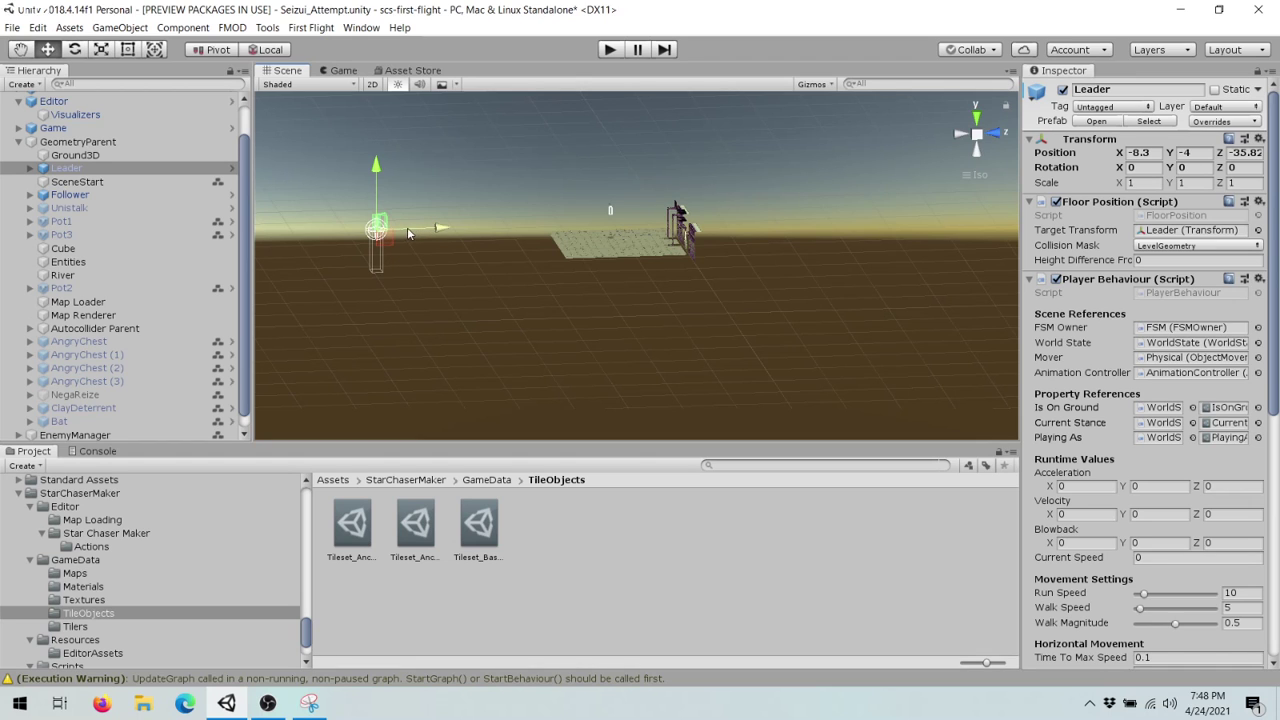
{"action": "left_click_drag", "start_coordinate": [384, 232], "coordinate": [624, 222]}
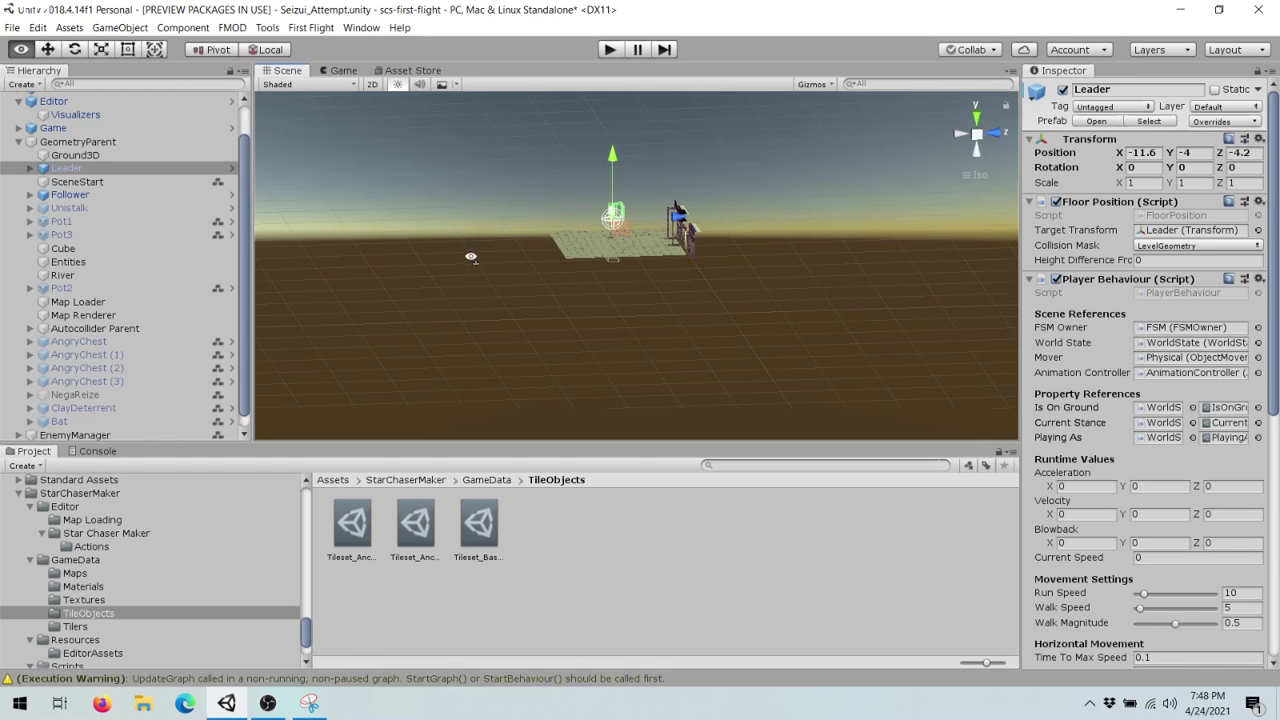
- Move the Leader along the Z axis to about Z 9.5 and along the X axis to about X 28
{"action": "left_click_drag", "start_coordinate": [471, 257], "coordinate": [540, 304], "text": "alt"}
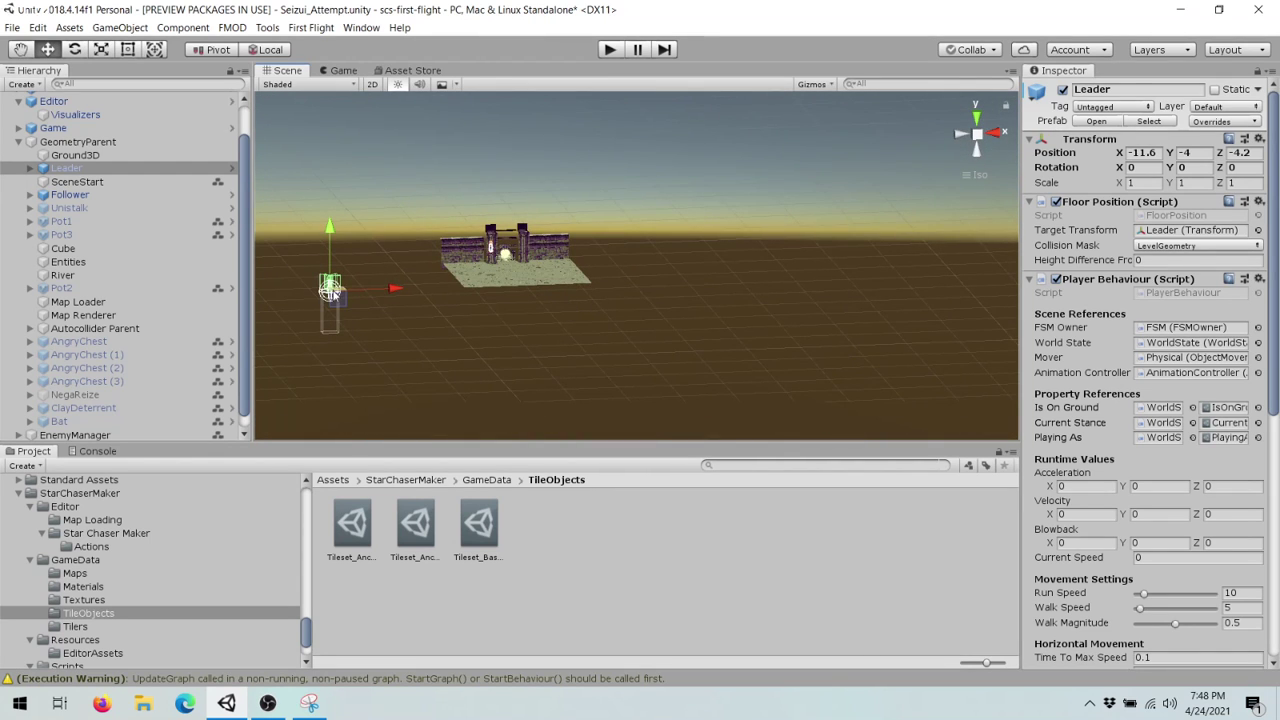
{"action": "left_click_drag", "start_coordinate": [329, 288], "coordinate": [332, 250]}
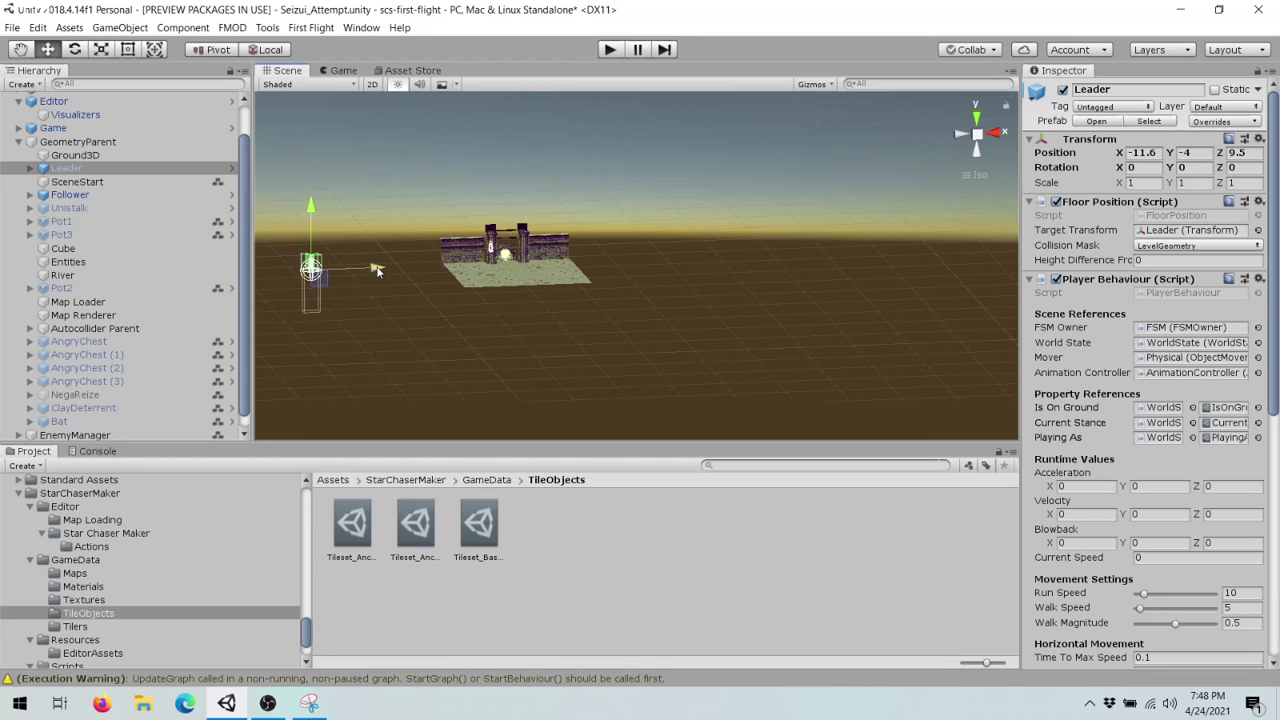
{"action": "left_click_drag", "start_coordinate": [364, 267], "coordinate": [584, 261]}
- Move the Leader horizontally in front of the temple, to about X 24.3 and Z -28
{"action": "right_click_drag", "start_coordinate": [584, 268], "coordinate": [108, 270]}
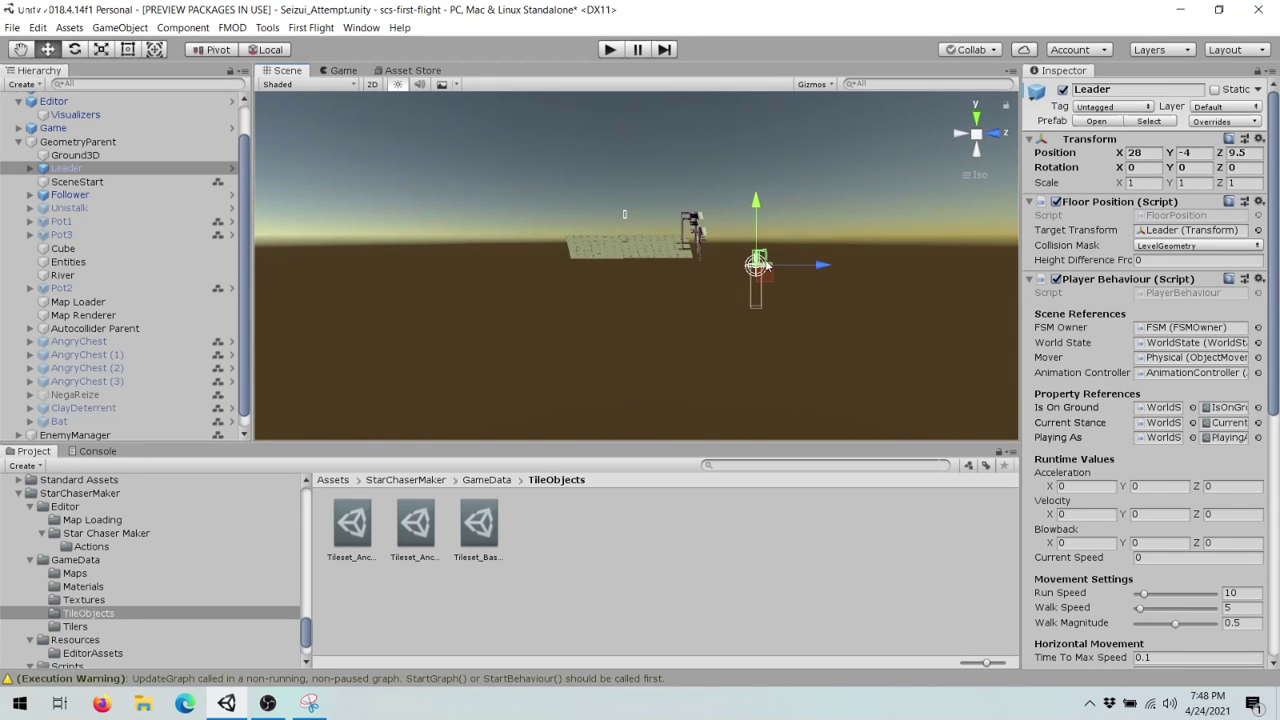
{"action": "left_click_drag", "start_coordinate": [757, 266], "coordinate": [640, 220]}
{"action": "right_click_drag", "start_coordinate": [640, 220], "coordinate": [314, 260]}
{"action": "left_click_drag", "start_coordinate": [984, 297], "coordinate": [765, 243]}
- Move the Leader along the Z axis toward the temple gate, to about Z 6.3
{"action": "right_click_drag", "start_coordinate": [765, 243], "coordinate": [1103, 229]}
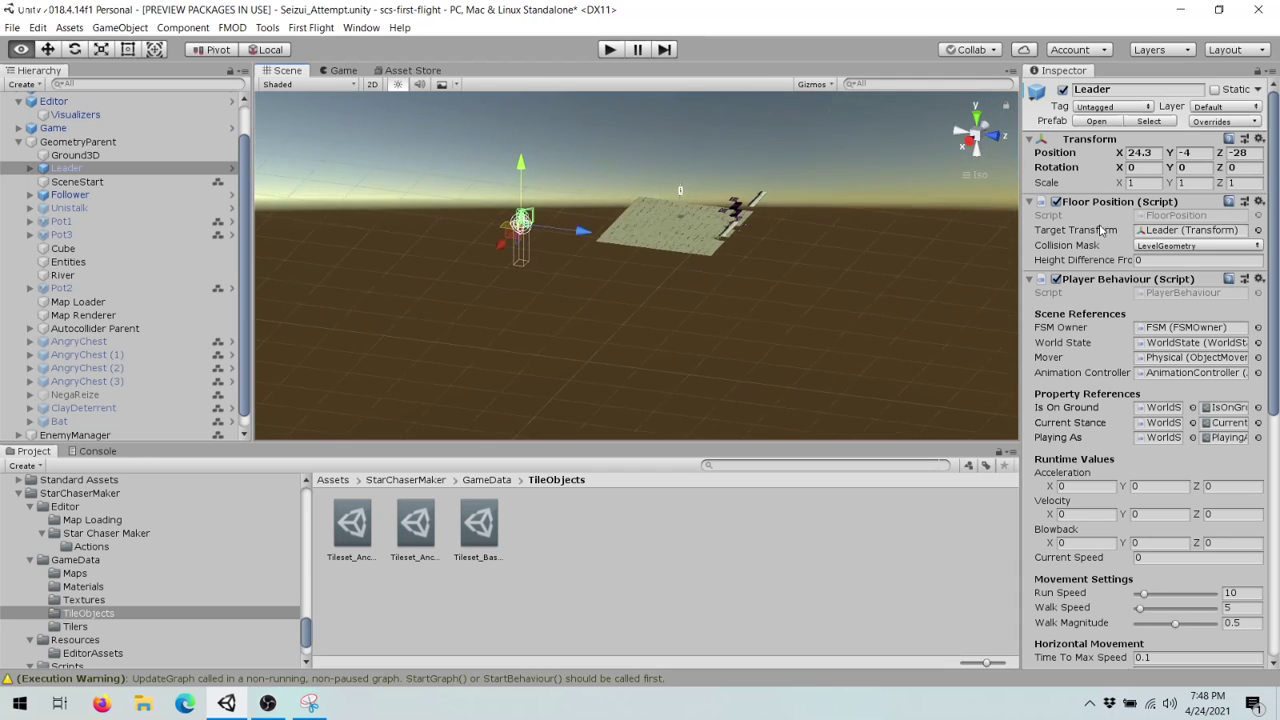
{"action": "right_click_drag", "start_coordinate": [559, 249], "coordinate": [726, 236]}
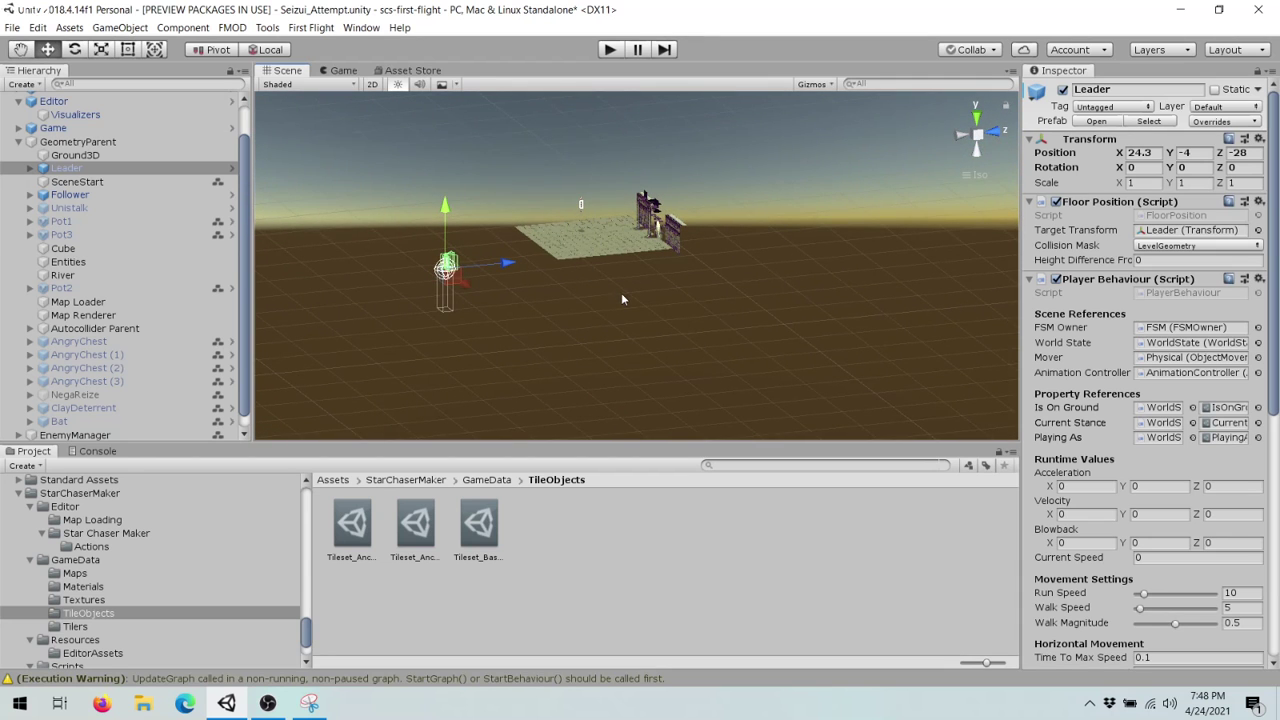
{"action": "mouse_move", "coordinate": [621, 293]}
{"action": "left_mouse_down"}
{"action": "mouse_move", "coordinate": [502, 310]}
{"action": "mouse_move", "coordinate": [604, 260]}
{"action": "mouse_move", "coordinate": [609, 286]}
{"action": "left_mouse_up"}
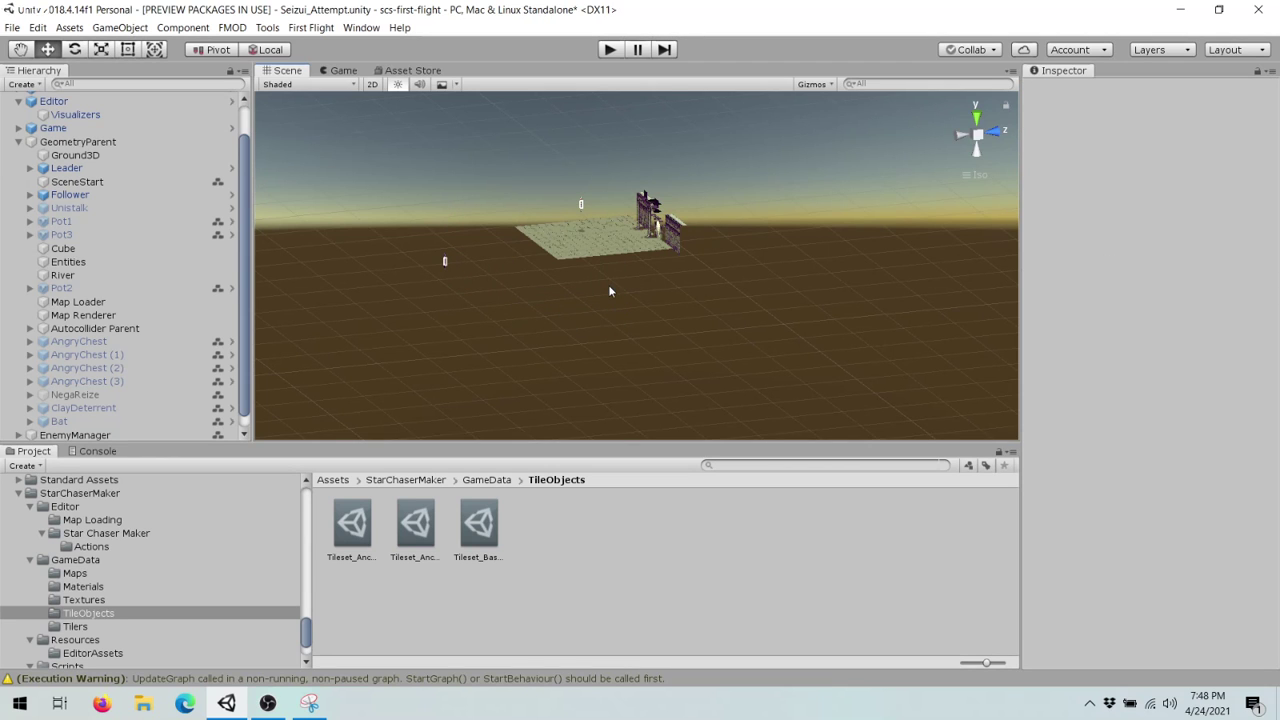
{"action": "left_click", "coordinate": [589, 236]}
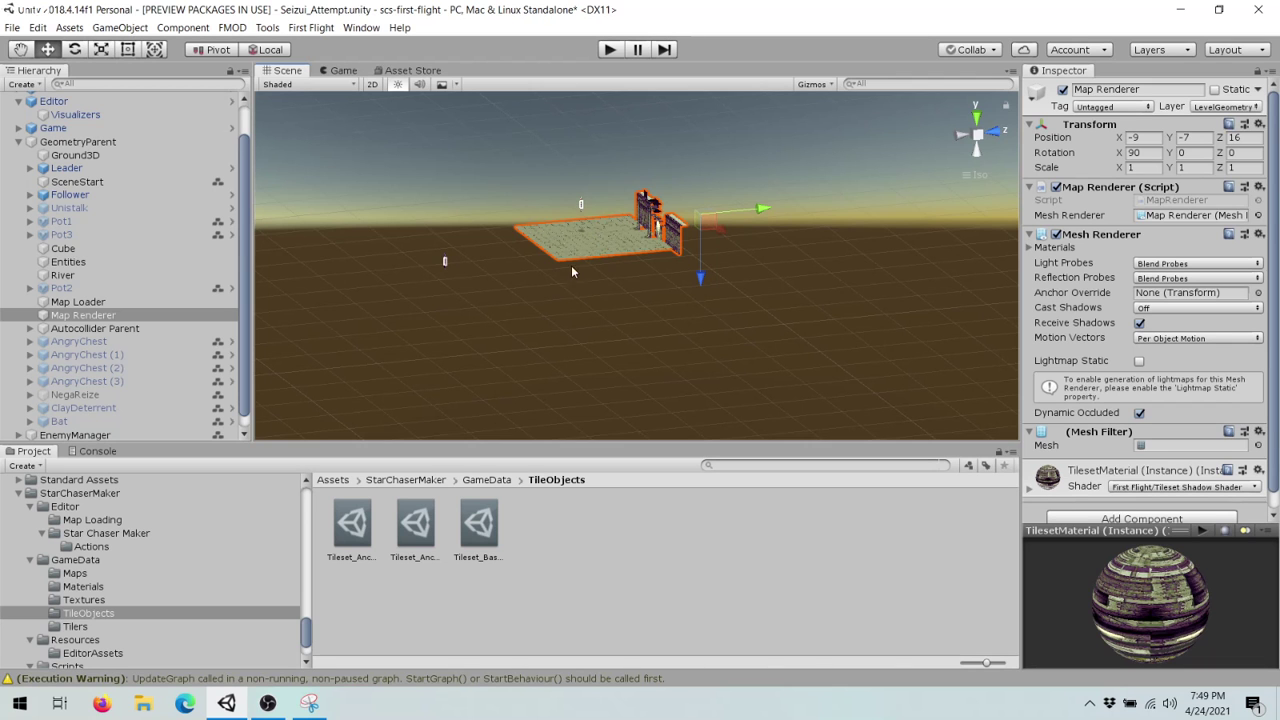
{"action": "left_click_drag", "start_coordinate": [571, 265], "coordinate": [546, 250], "text": "alt"}
{"action": "left_click", "coordinate": [527, 324]}
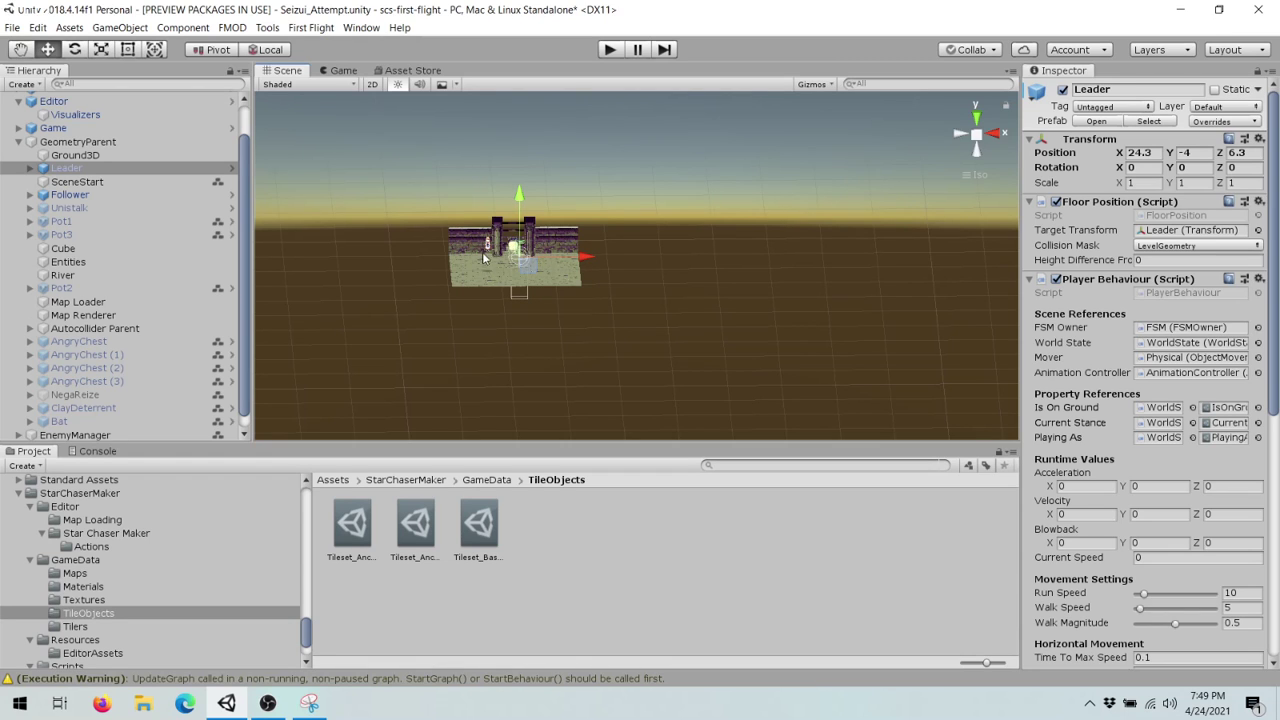
- Check the Follower's and Leader's placement around the temple, and run another brief playtest of the scene
{"action": "left_click", "coordinate": [490, 244]}
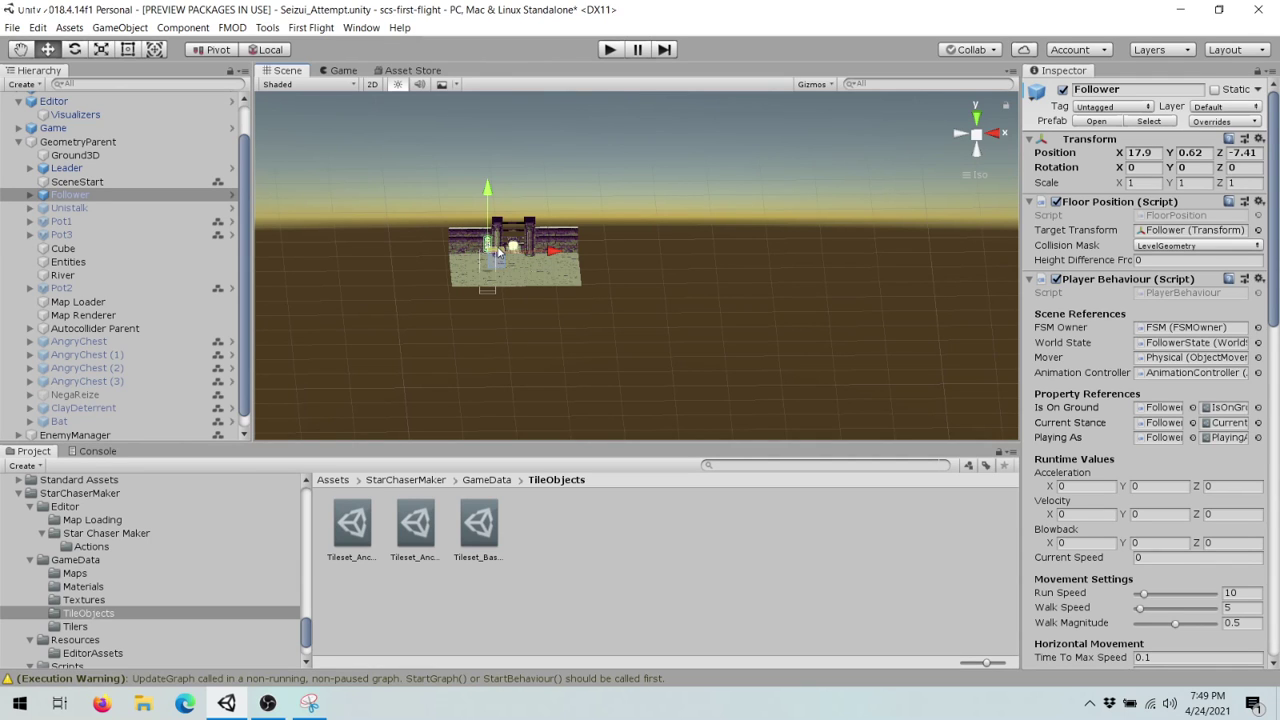
{"action": "right_click_drag", "start_coordinate": [646, 291], "coordinate": [917, 184]}
{"action": "left_click", "coordinate": [489, 274]}
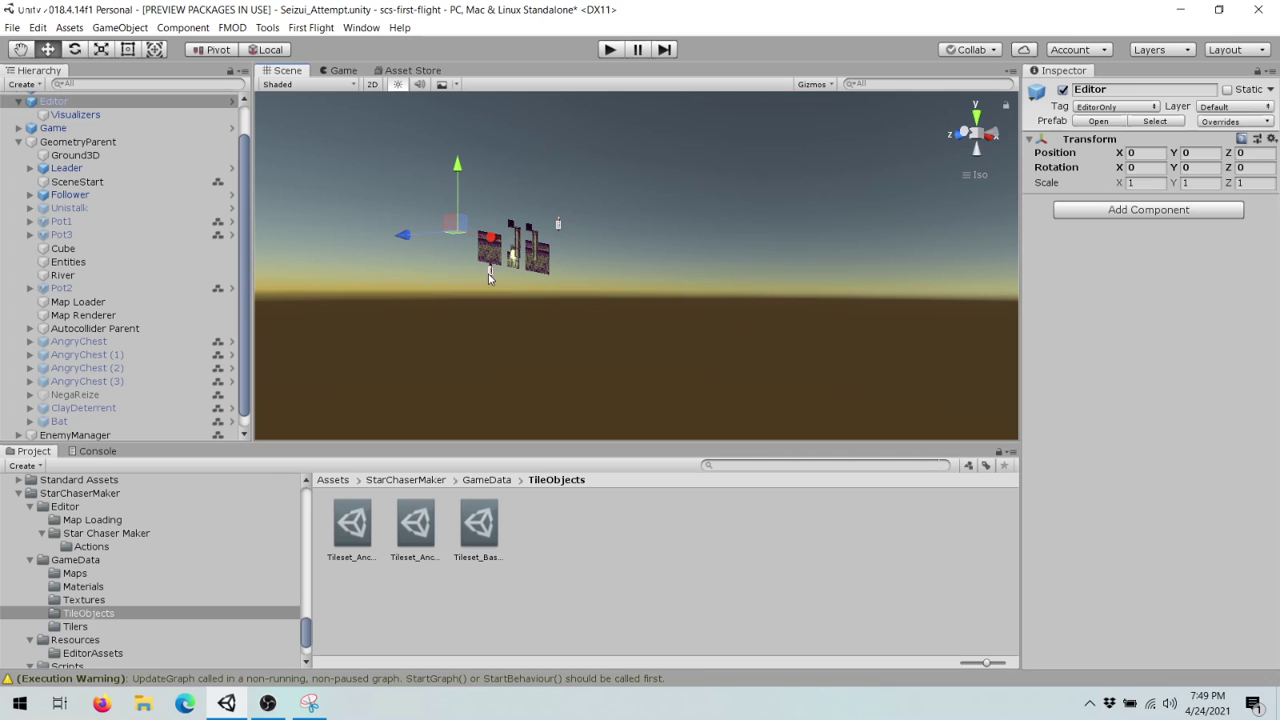
{"action": "left_click_drag", "start_coordinate": [539, 327], "coordinate": [474, 274]}
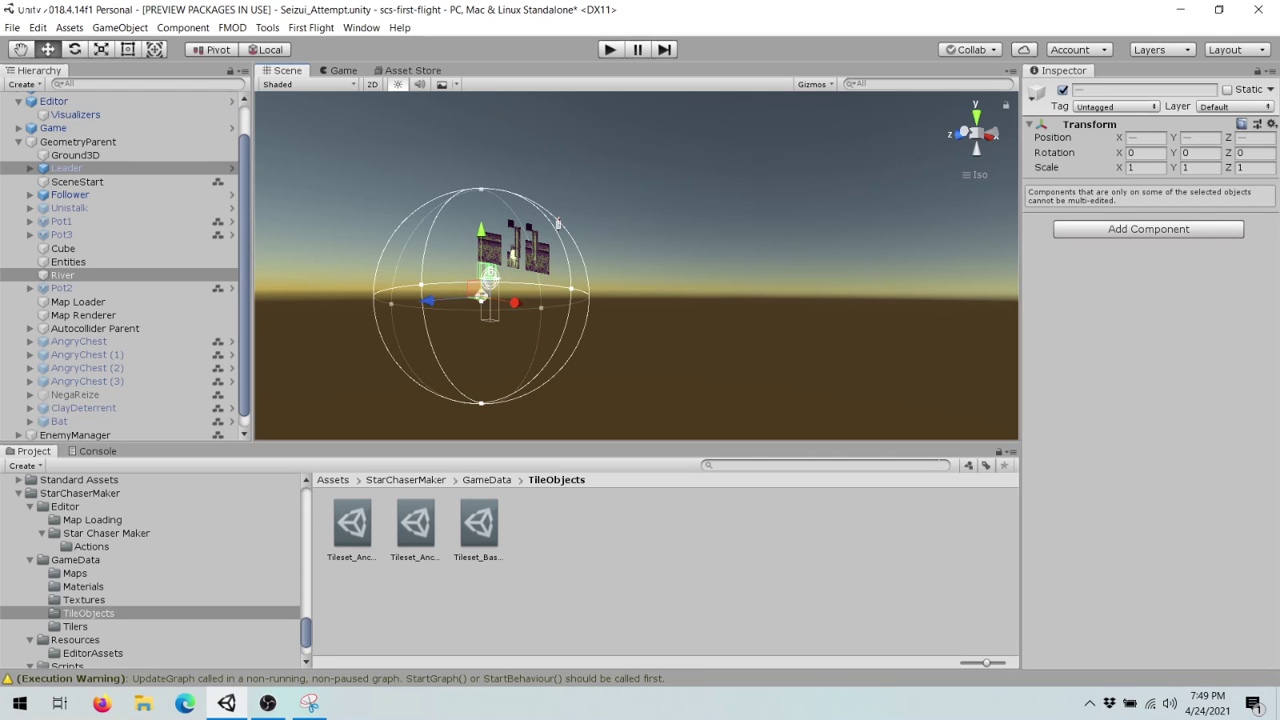
{"action": "left_click", "coordinate": [652, 290]}
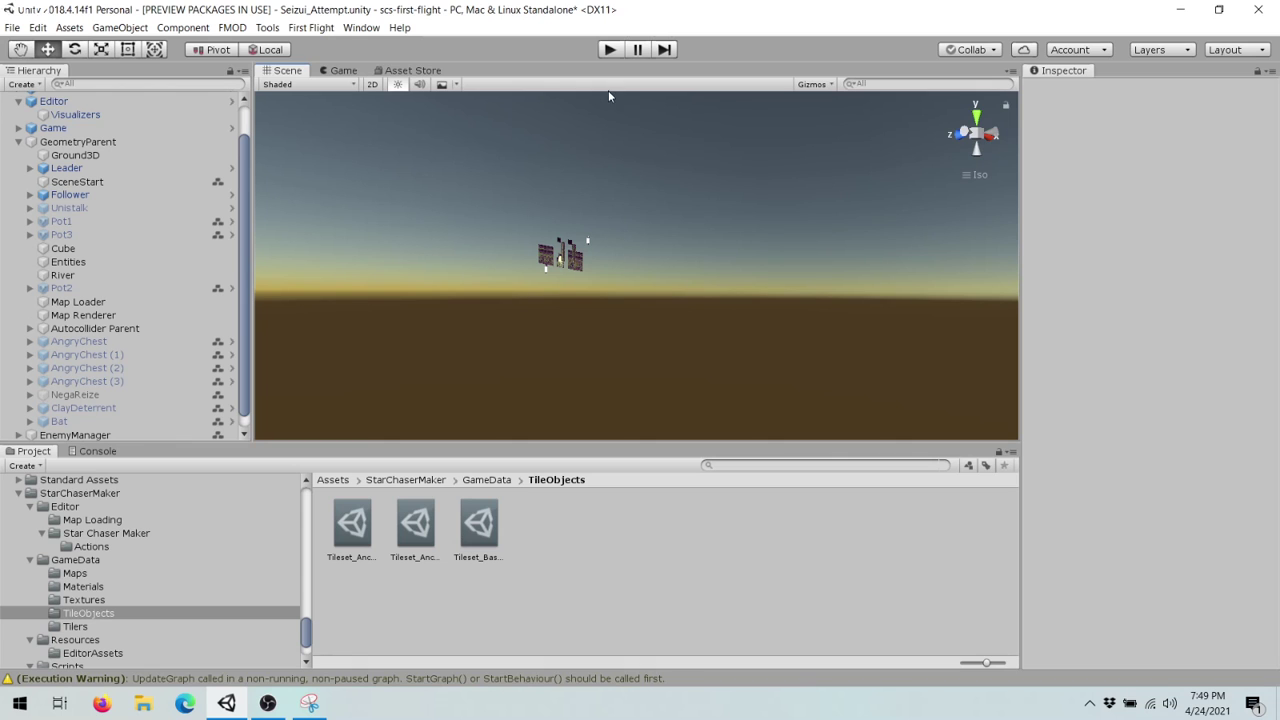
{"action": "left_click", "coordinate": [609, 49]}
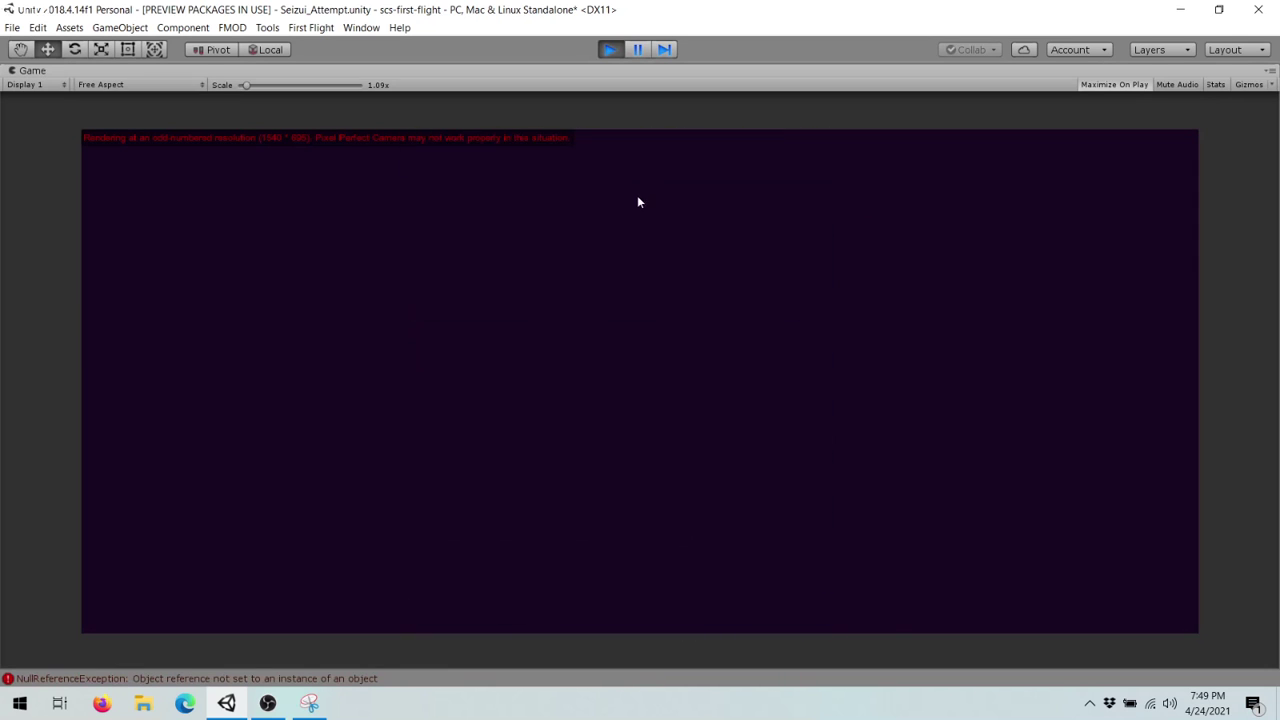
{"action": "left_click", "coordinate": [609, 50]}
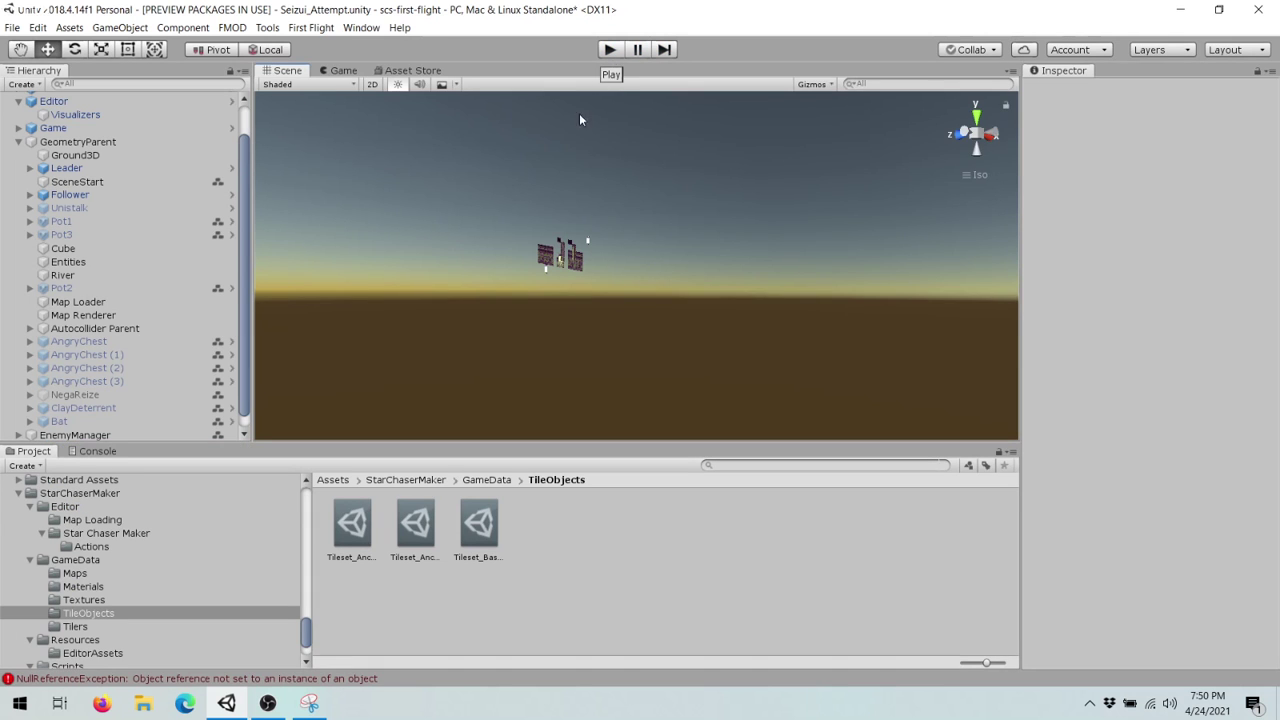
- Examine the temple floor and the characters' placement at the gate up close
{"action": "right_click_drag", "start_coordinate": [723, 245], "coordinate": [548, 321]}
{"action": "scroll", "coordinate": [549, 318], "scroll_direction": "up", "scroll_amount": 8}
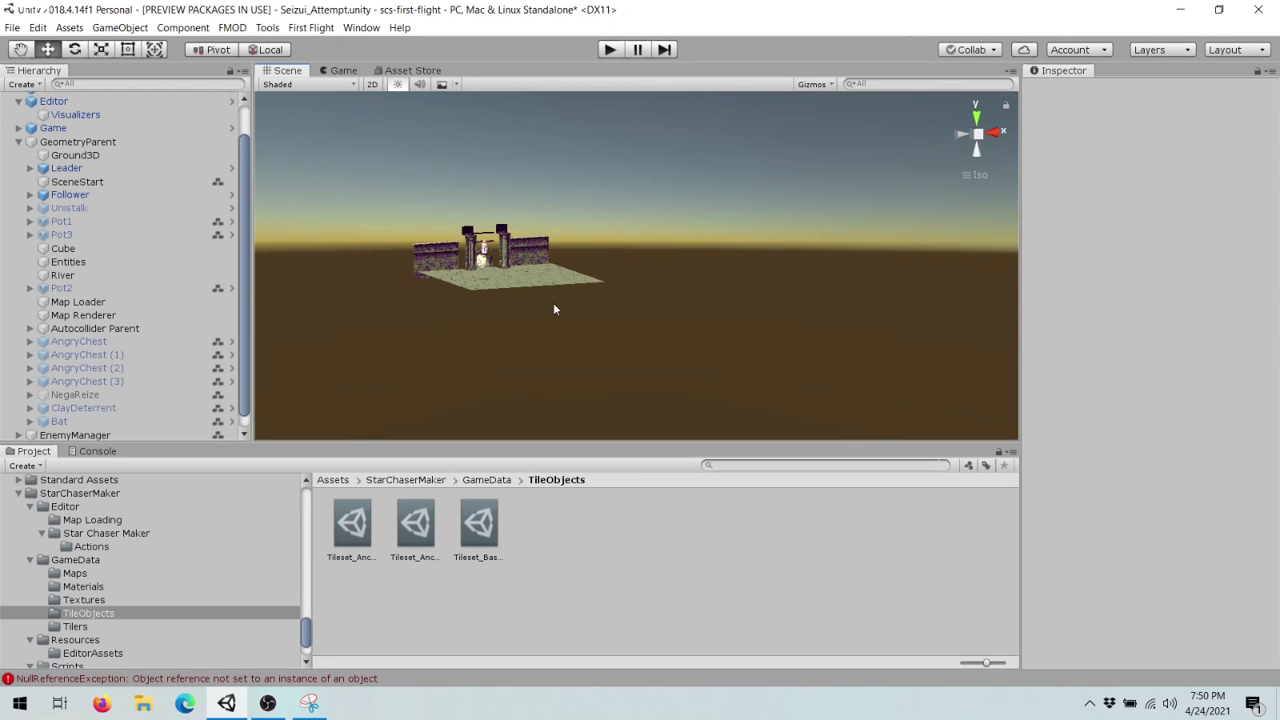
{"action": "scroll", "coordinate": [530, 328], "scroll_direction": "up", "scroll_amount": 4}
{"action": "middle_click_drag", "start_coordinate": [434, 345], "coordinate": [548, 378]}
{"action": "scroll", "coordinate": [548, 378], "scroll_direction": "up", "scroll_amount": 5}
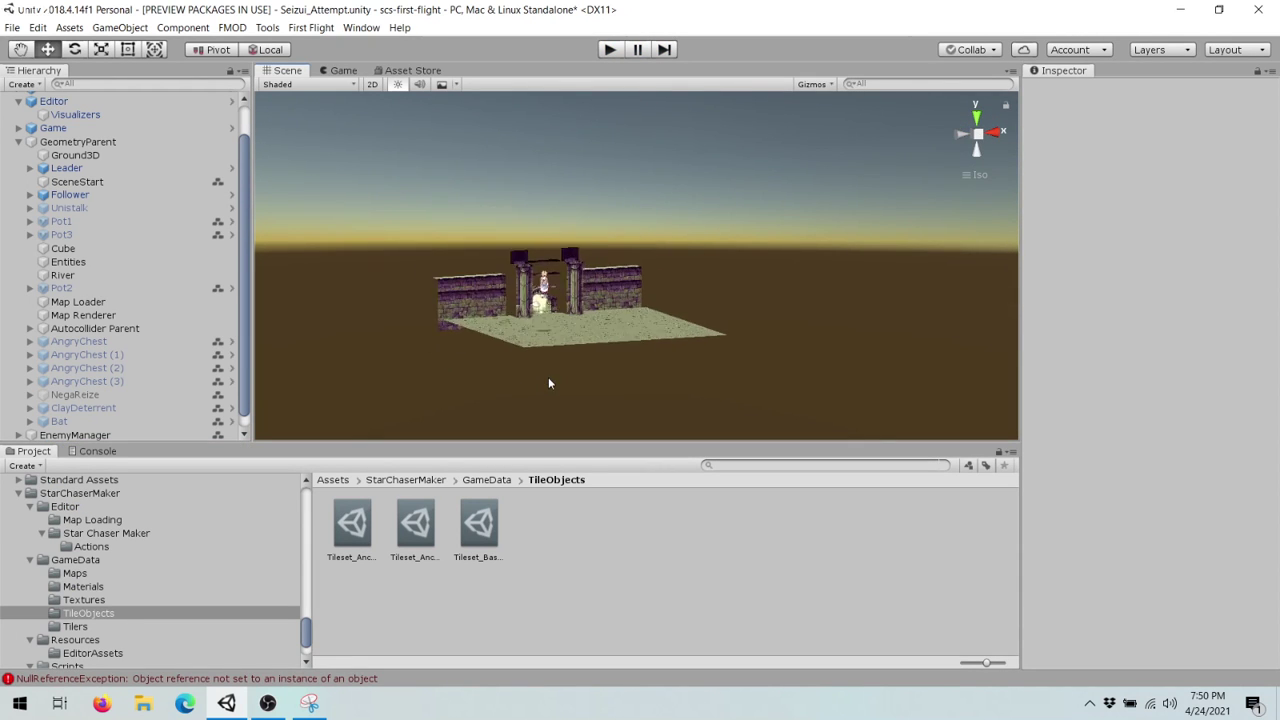
{"action": "scroll", "coordinate": [548, 383], "scroll_direction": "up", "scroll_amount": 4}
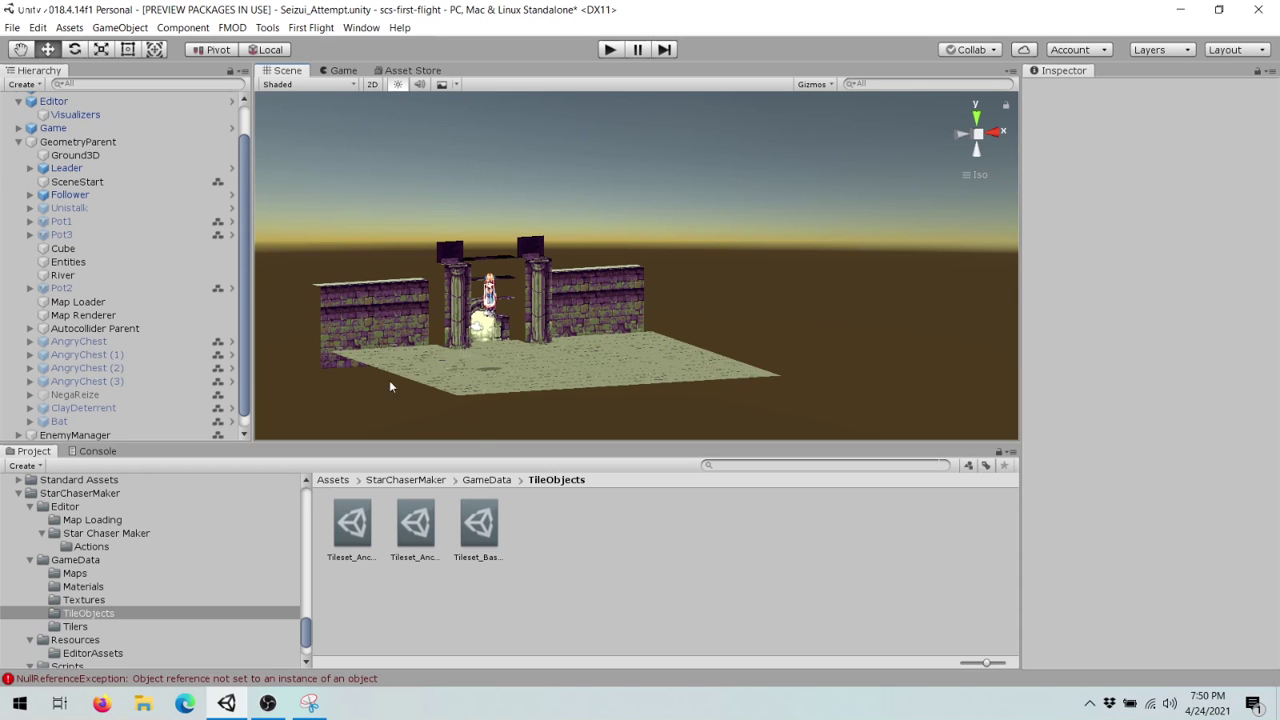
- Check the Follower's position values and its placement relative to the Leader behind the temple wall
{"action": "left_click_drag", "start_coordinate": [376, 380], "coordinate": [409, 381]}
{"action": "middle_click_drag", "start_coordinate": [396, 393], "coordinate": [481, 373]}
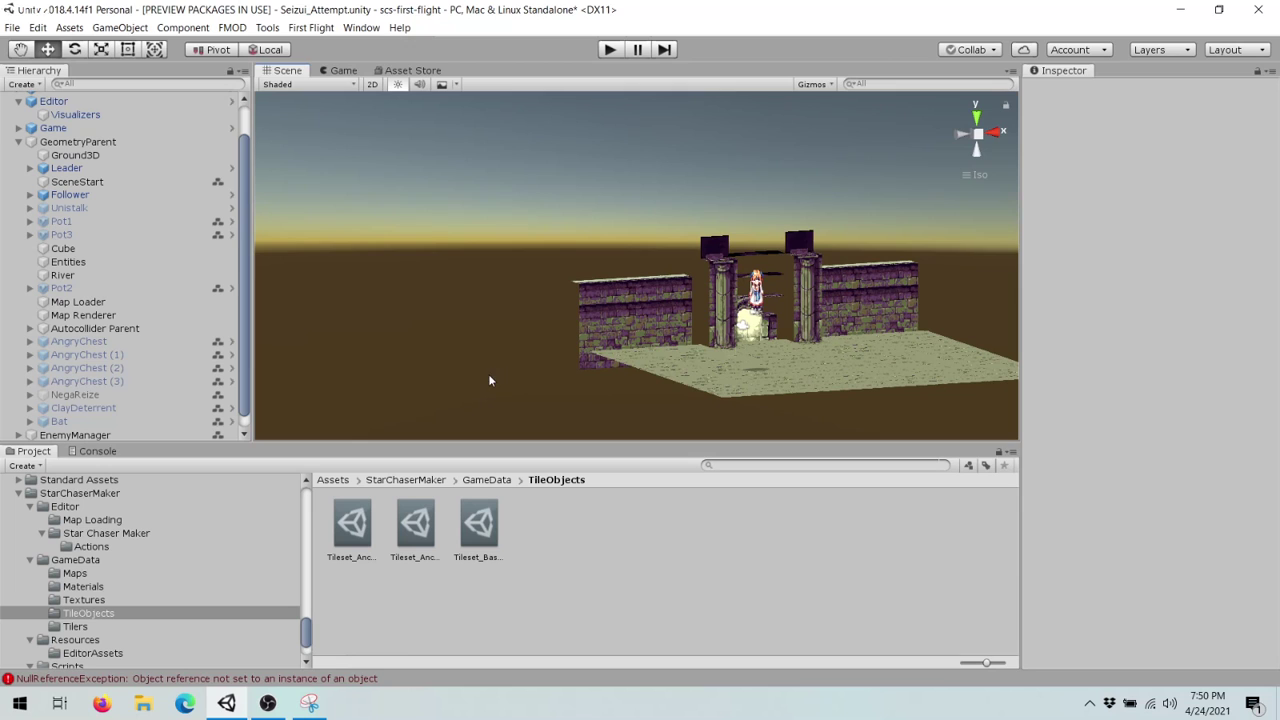
{"action": "left_click", "coordinate": [758, 293]}
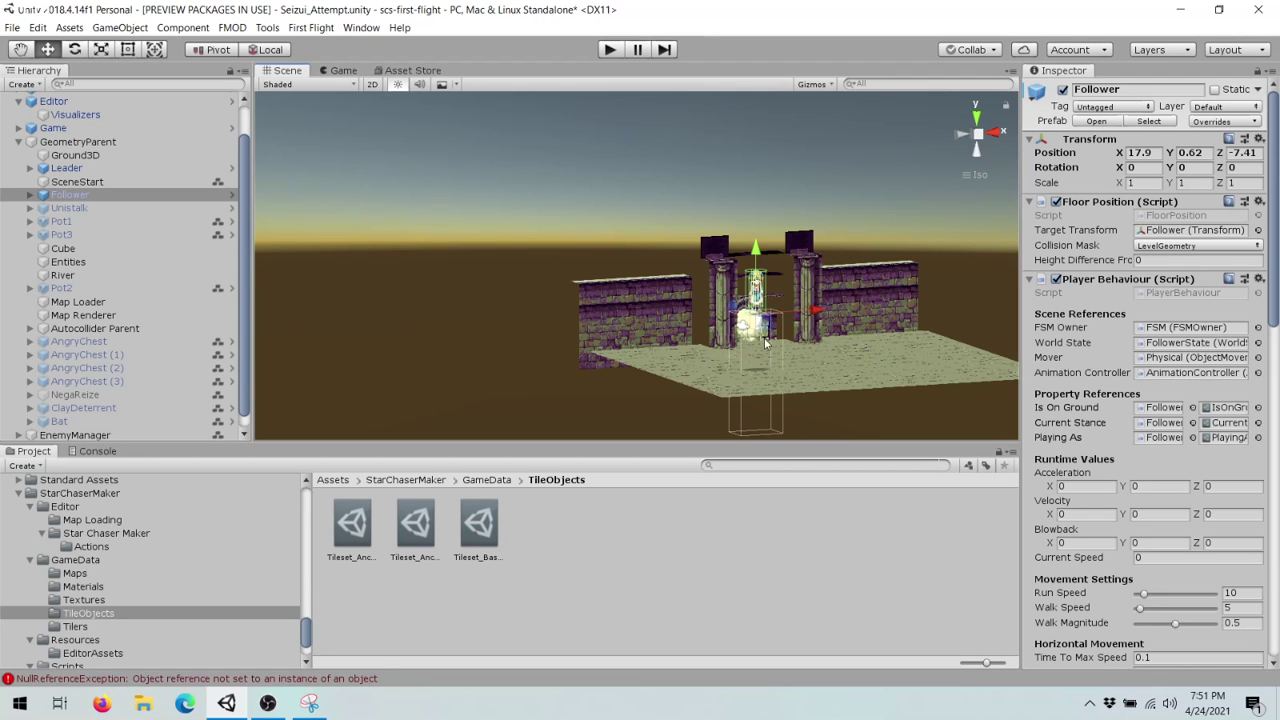
{"action": "right_click_drag", "start_coordinate": [682, 317], "coordinate": [962, 318]}
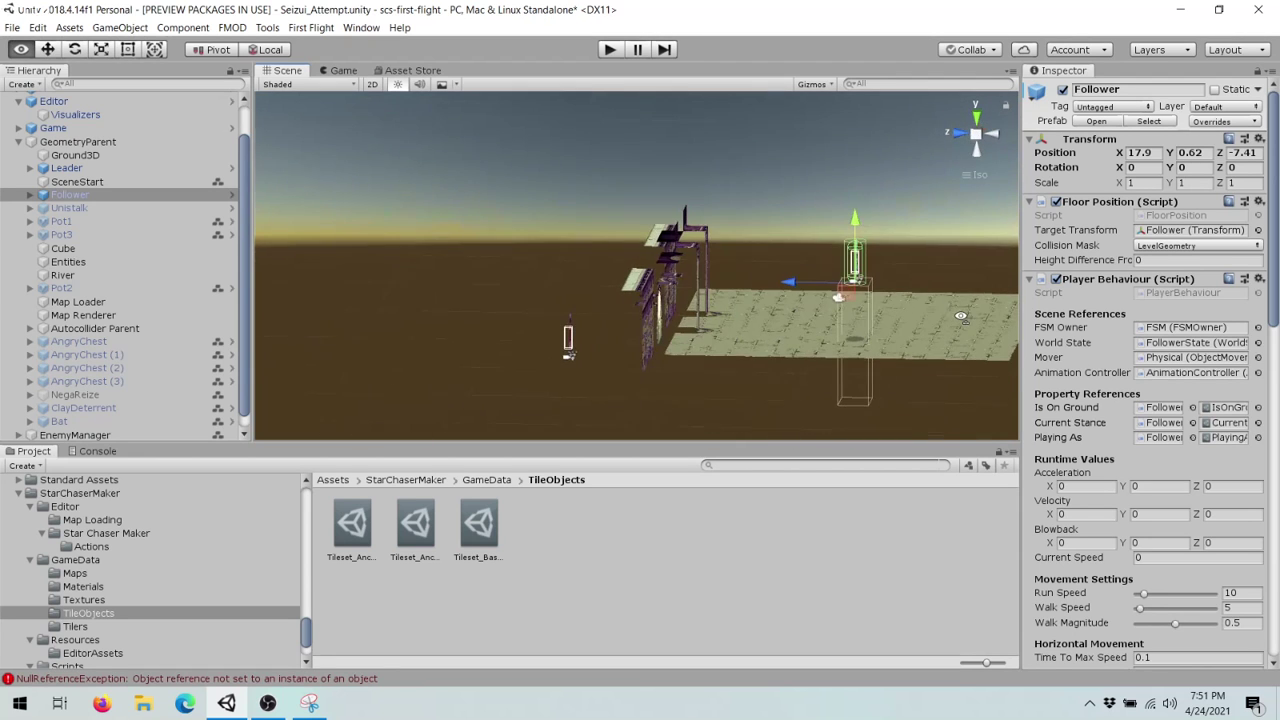
- Set the Leader's position to X 17.9, Y 0.62 and Z -7.35, next to the Follower on the temple floor
{"action": "left_click", "coordinate": [571, 330]}
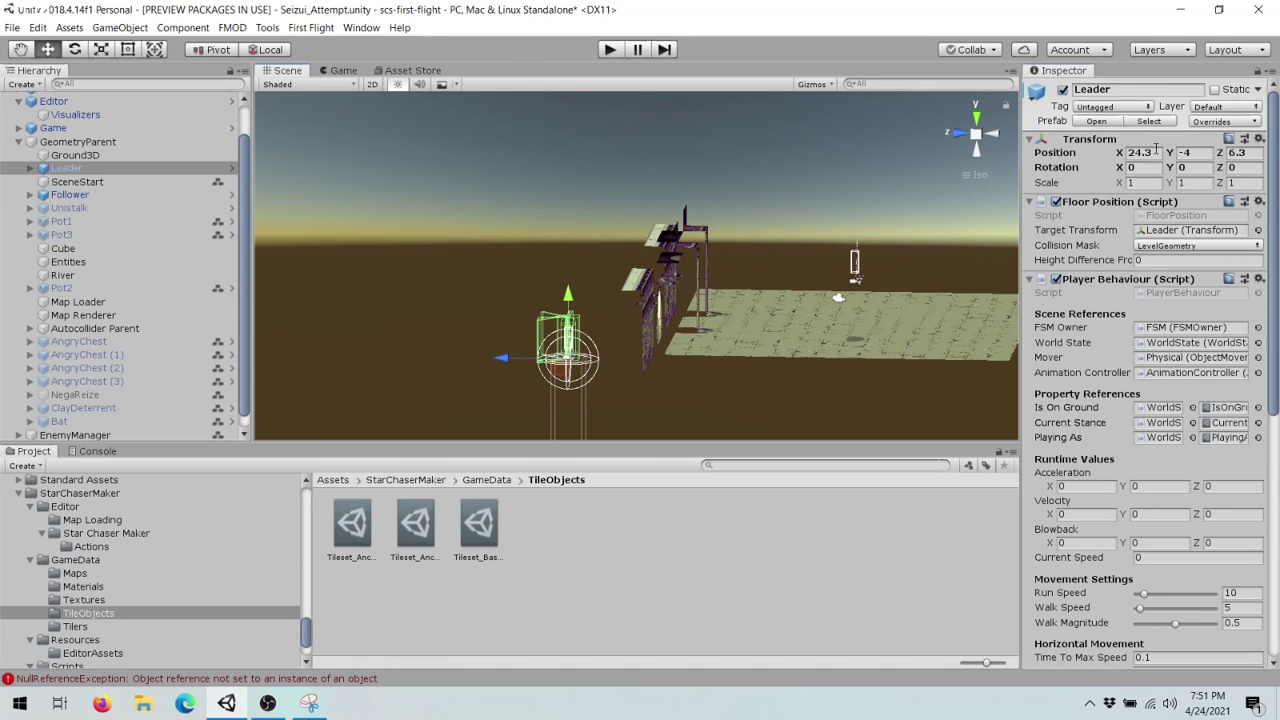
{"action": "left_click", "coordinate": [1116, 152]}
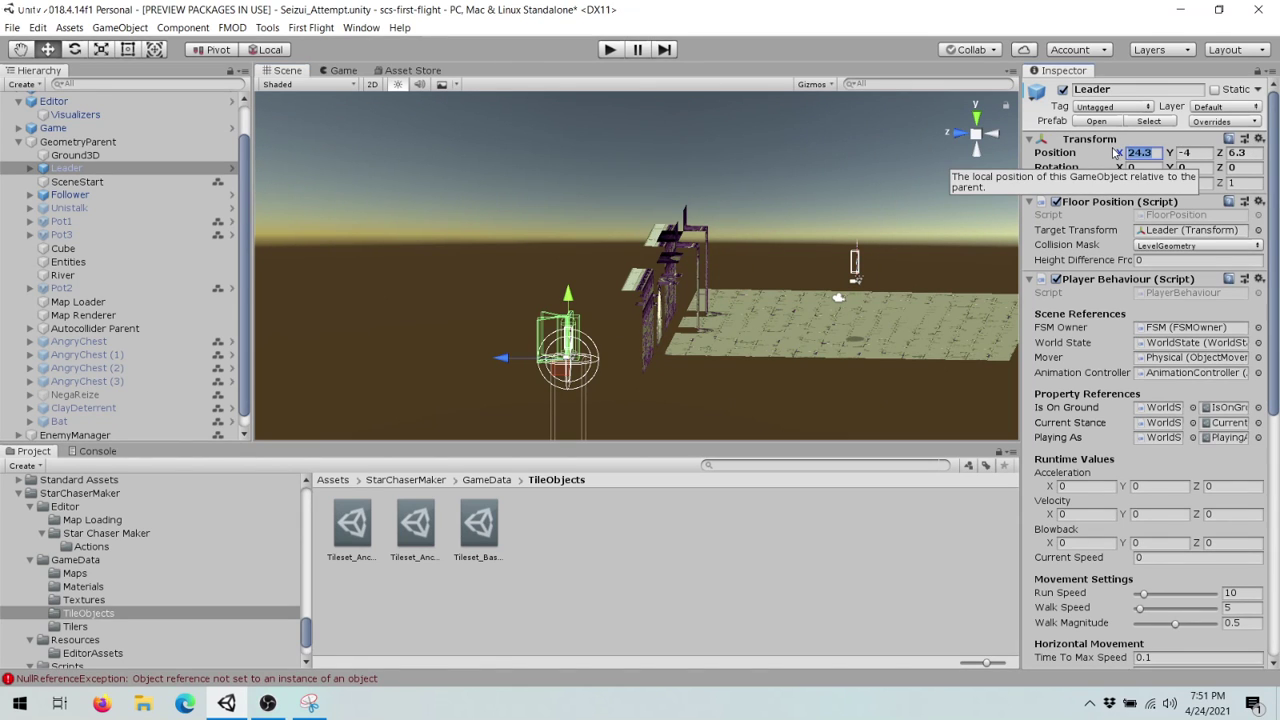
{"action": "type", "text": "17"}
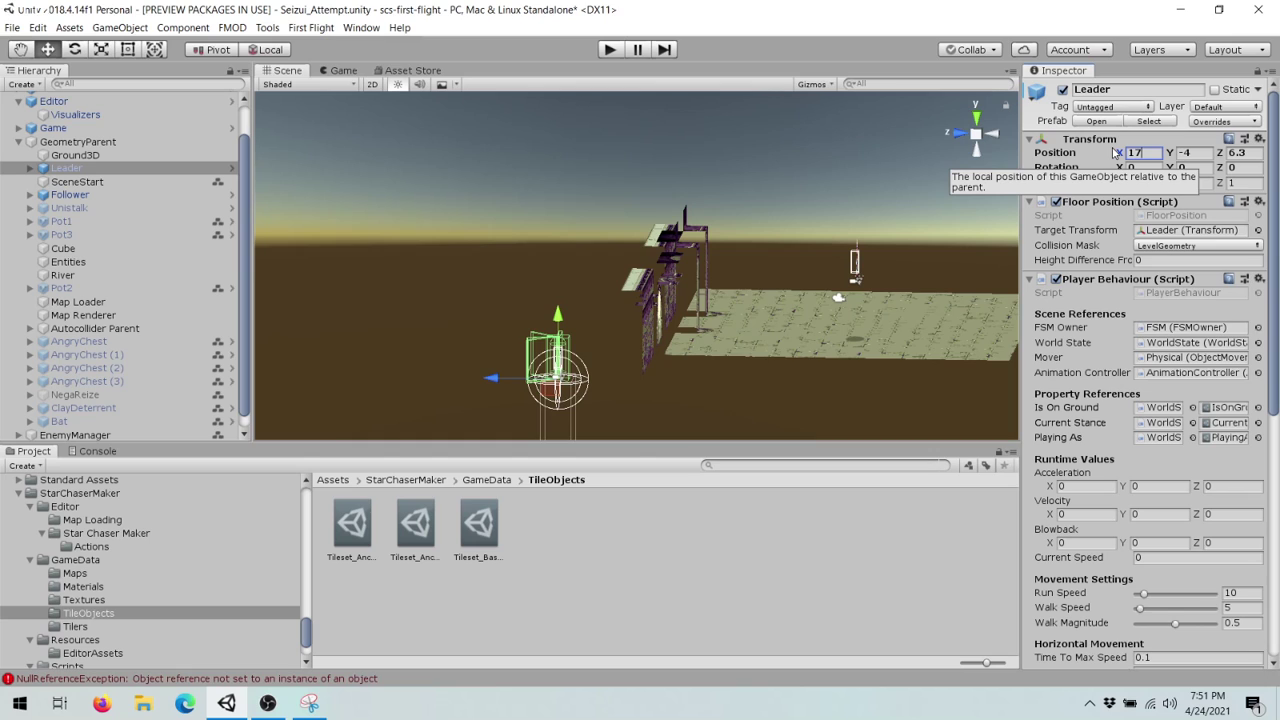
{"action": "type", "text": ".9"}
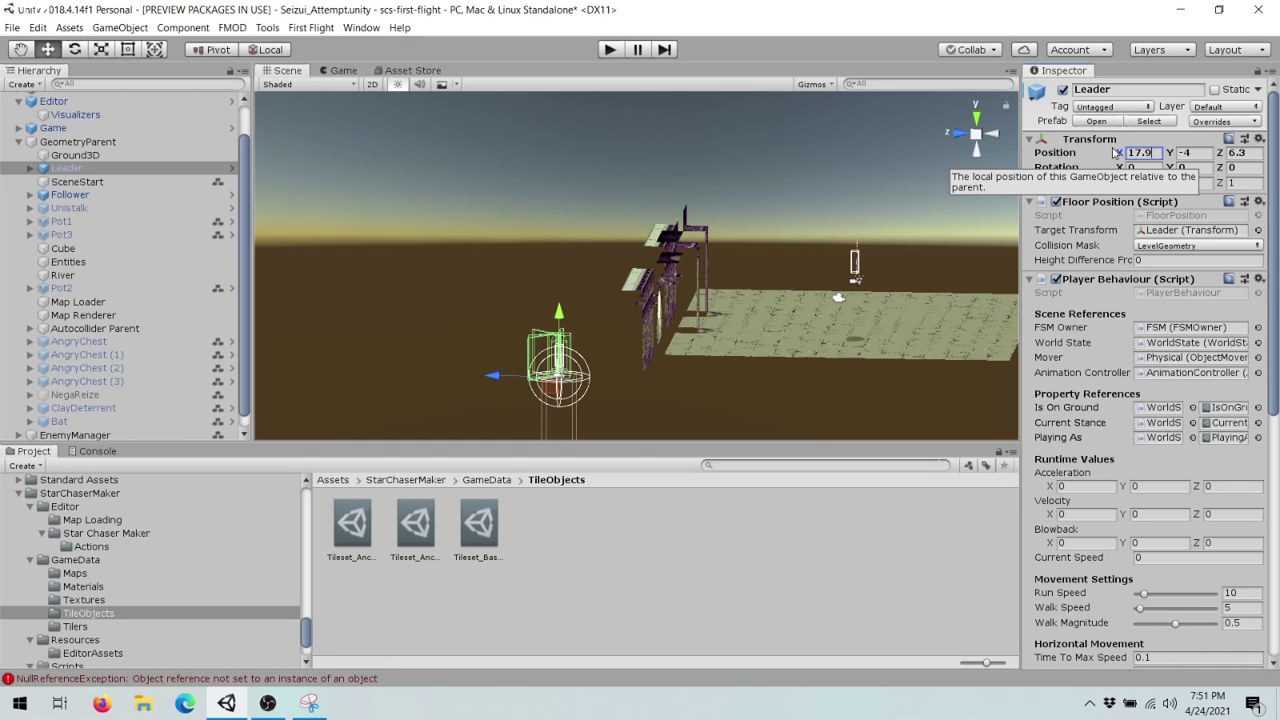
{"action": "key", "text": "Tab"}
{"action": "type", "text": "1"}
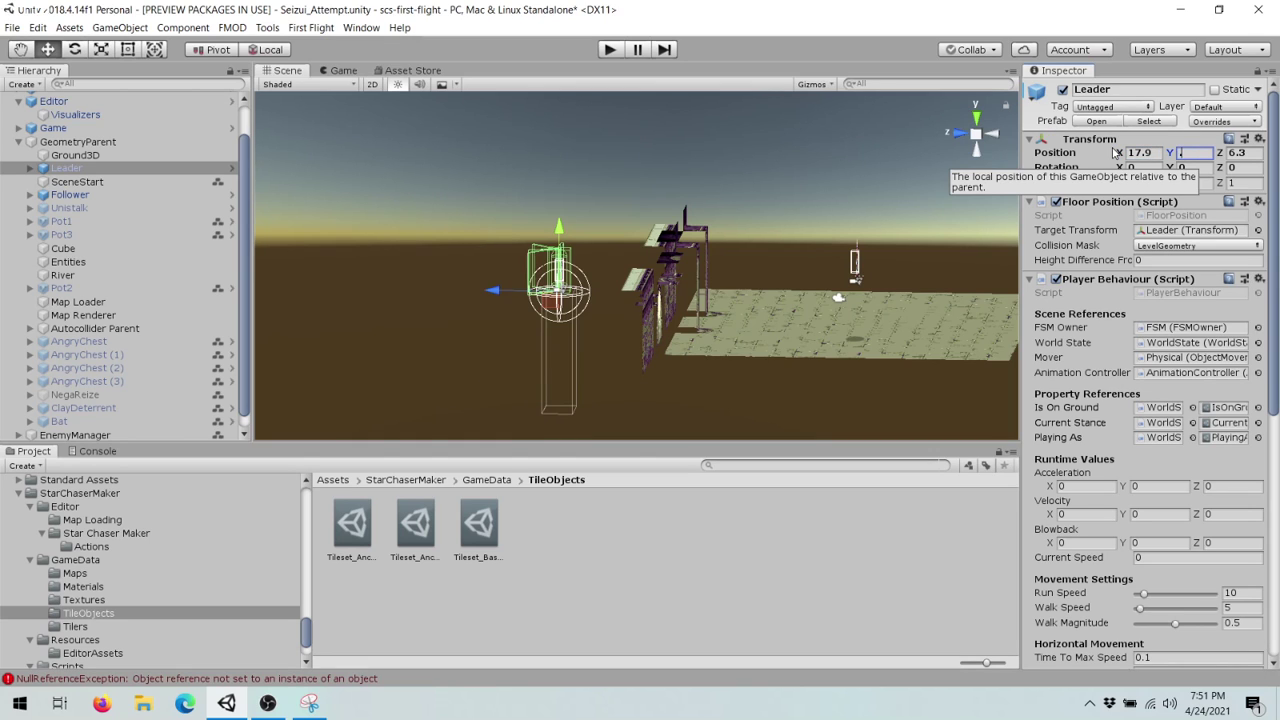
{"action": "type", "text": ".6"}
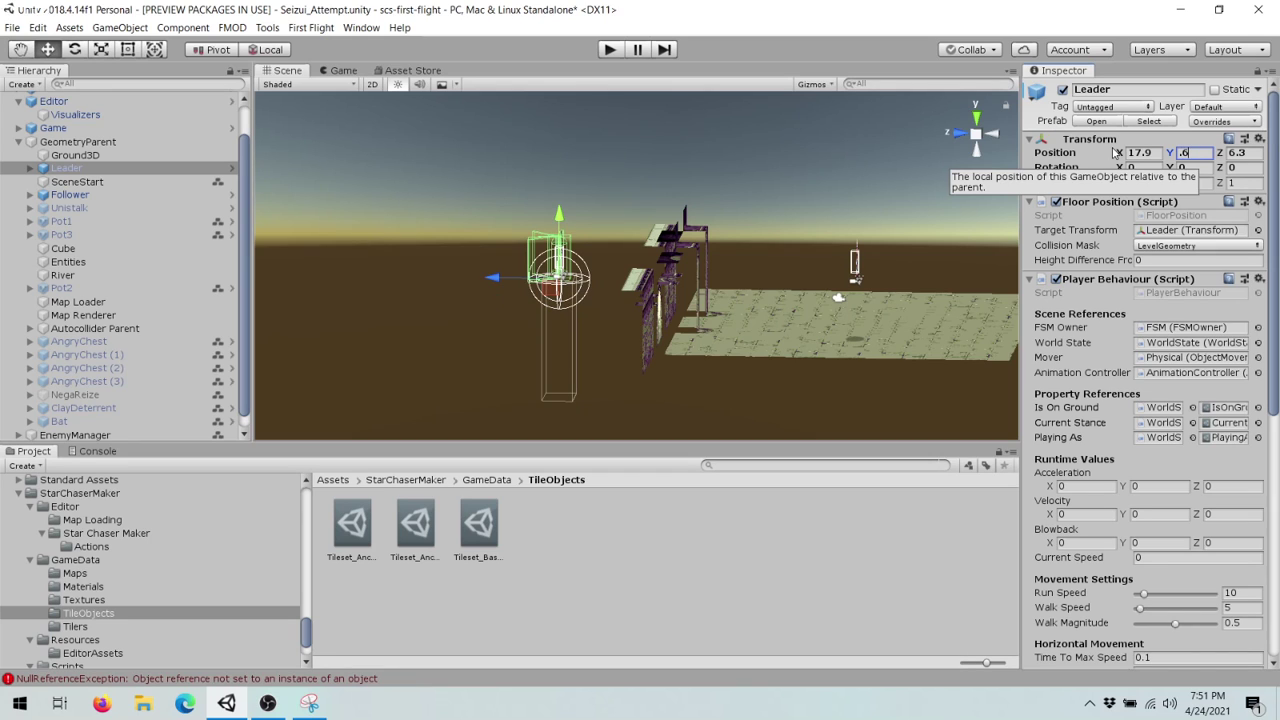
{"action": "type", "text": "2"}
{"action": "key", "text": "Tab"}
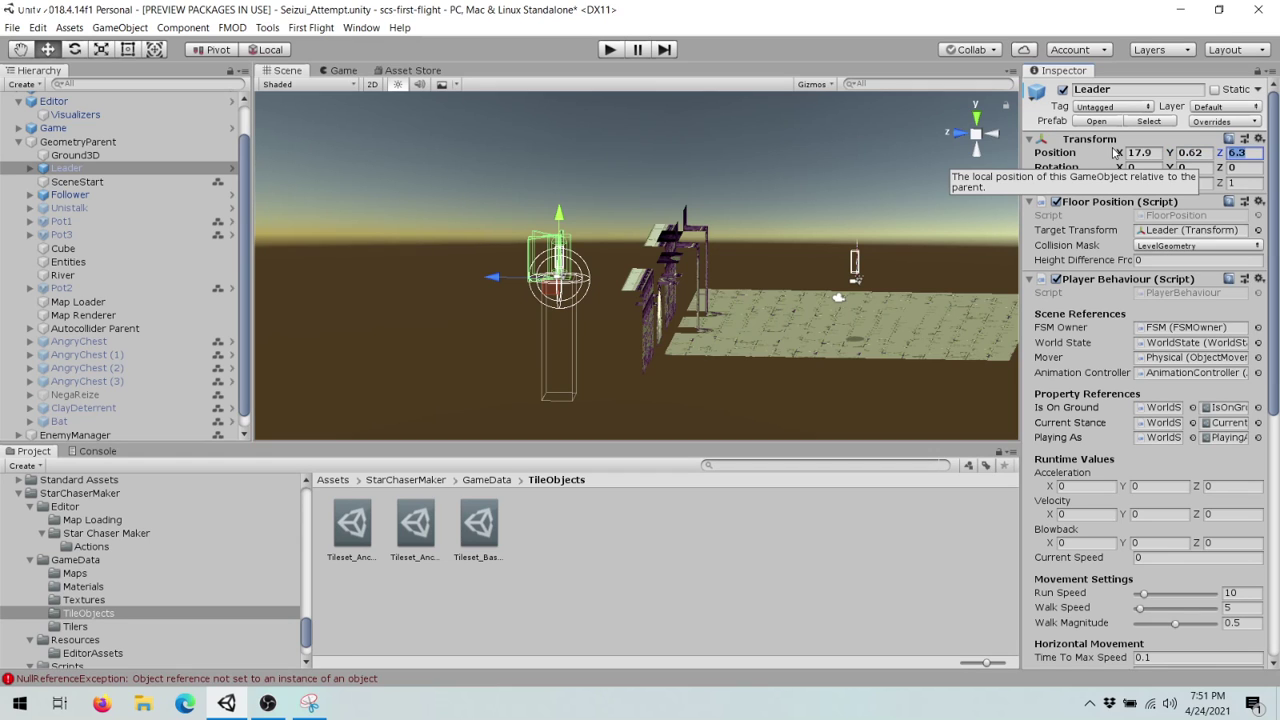
{"action": "type", "text": "-7."}
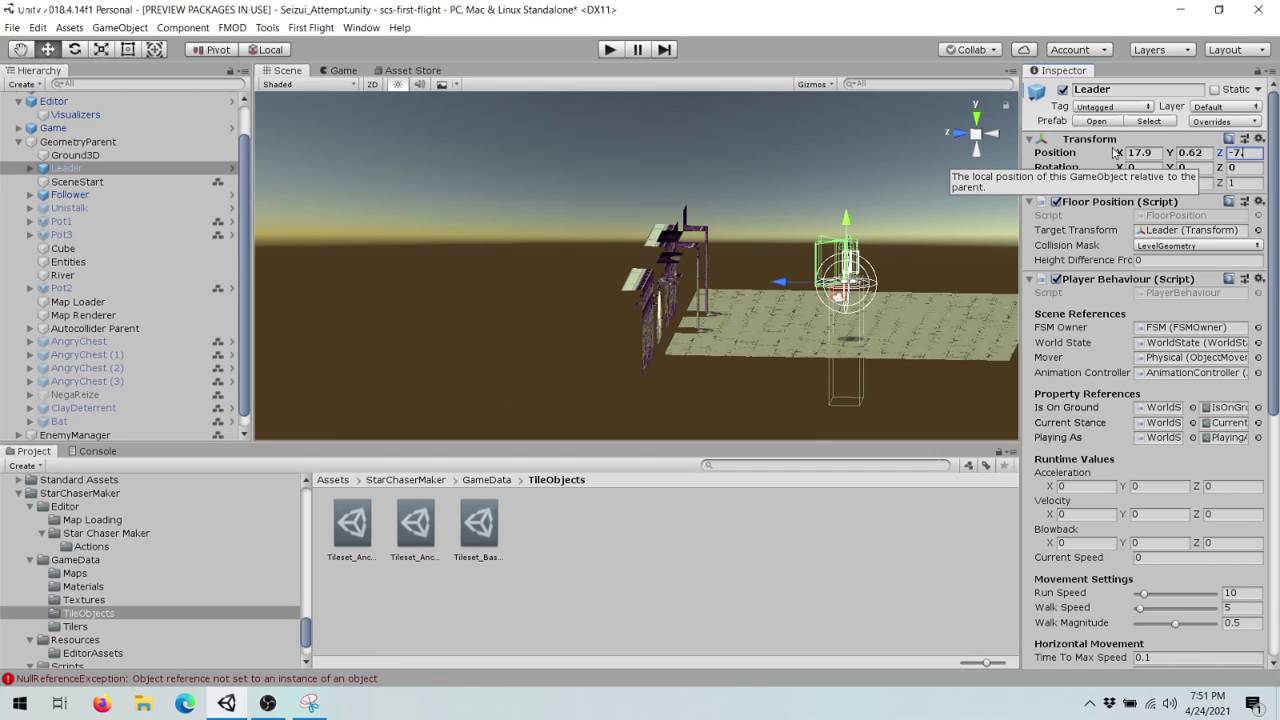
{"action": "type", "text": "35"}
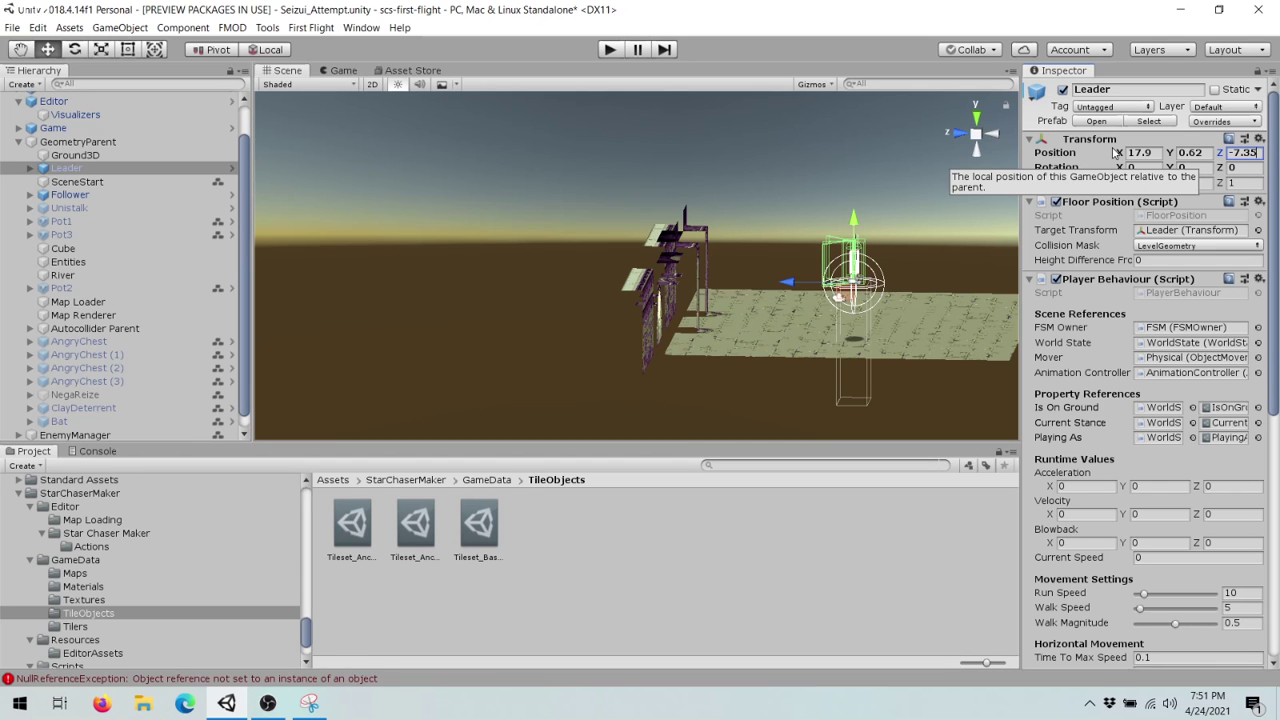
- View the temple from the front and change the Leader's Z position to -6.35
{"action": "left_click_drag", "start_coordinate": [709, 264], "coordinate": [314, 261], "text": "alt"}
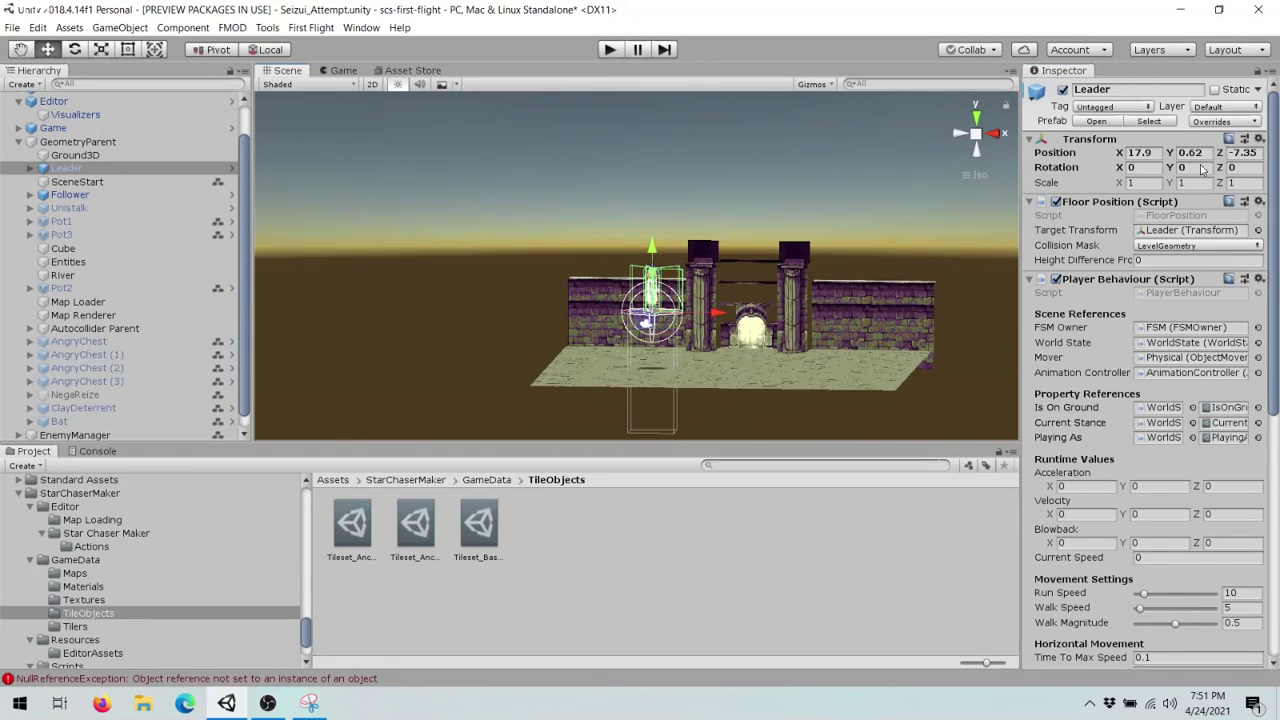
{"action": "left_click", "coordinate": [1236, 152]}
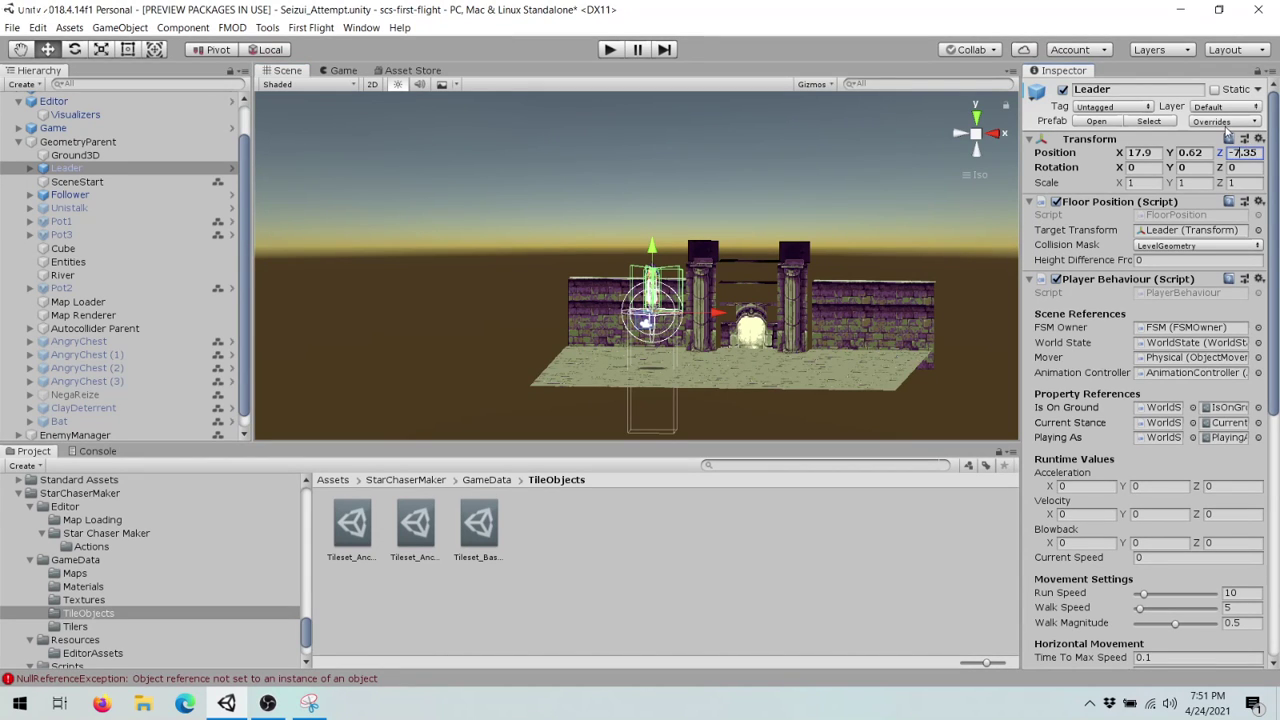
{"action": "key", "text": "BackSpace"}
{"action": "type", "text": "6"}
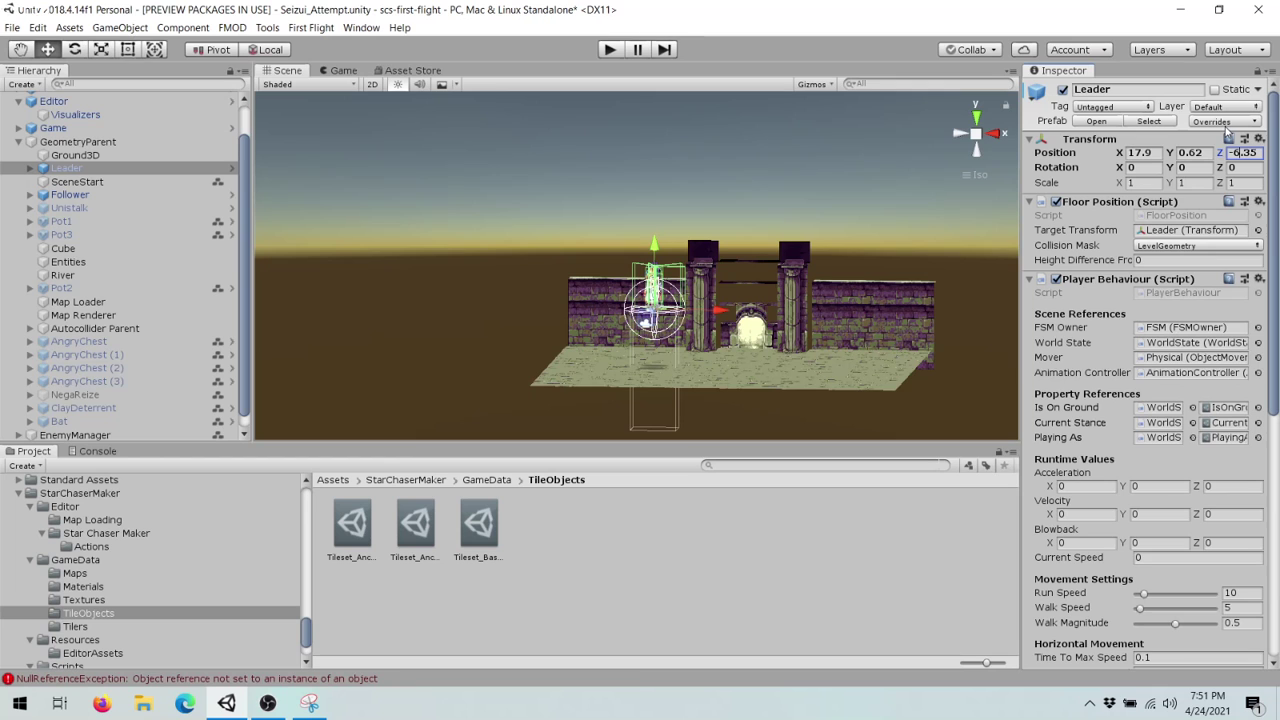
- Playtest the scene, running the Leader around the open temple floor and up to the gate's left pillar
{"action": "left_click", "coordinate": [607, 50]}
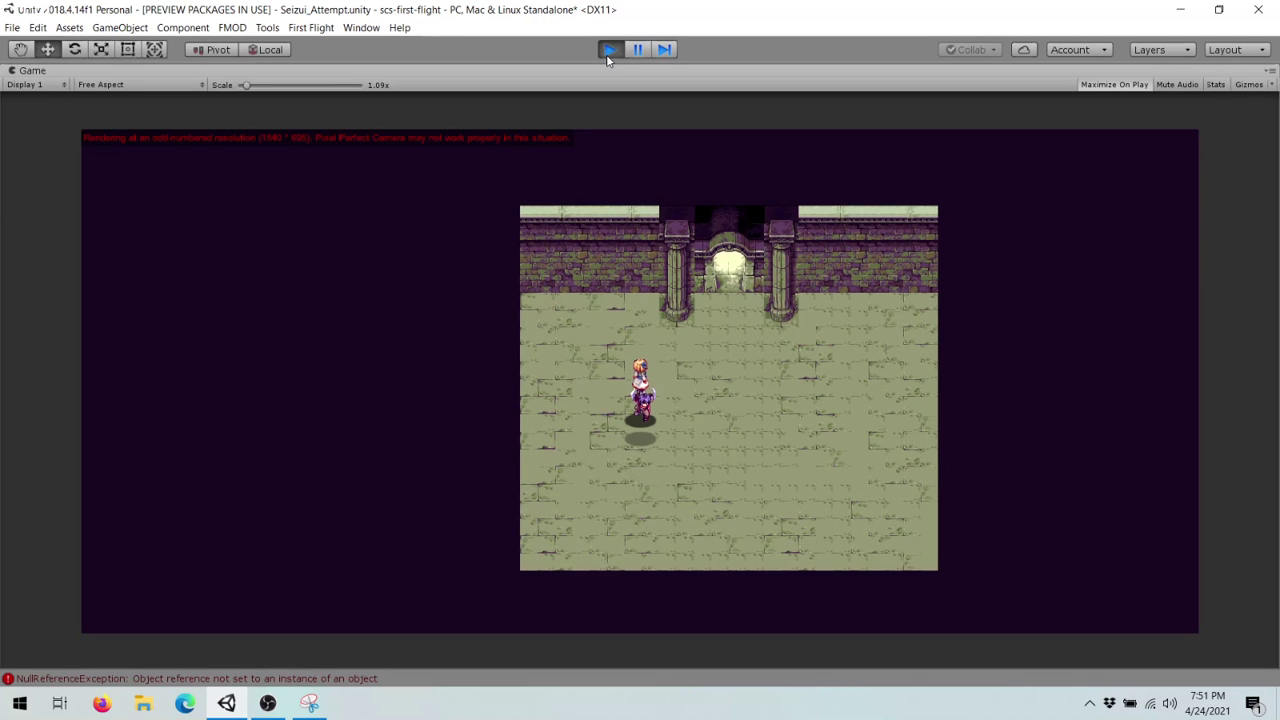
{"action": "key", "text": "Right"}
{"action": "key", "text": "Up"}
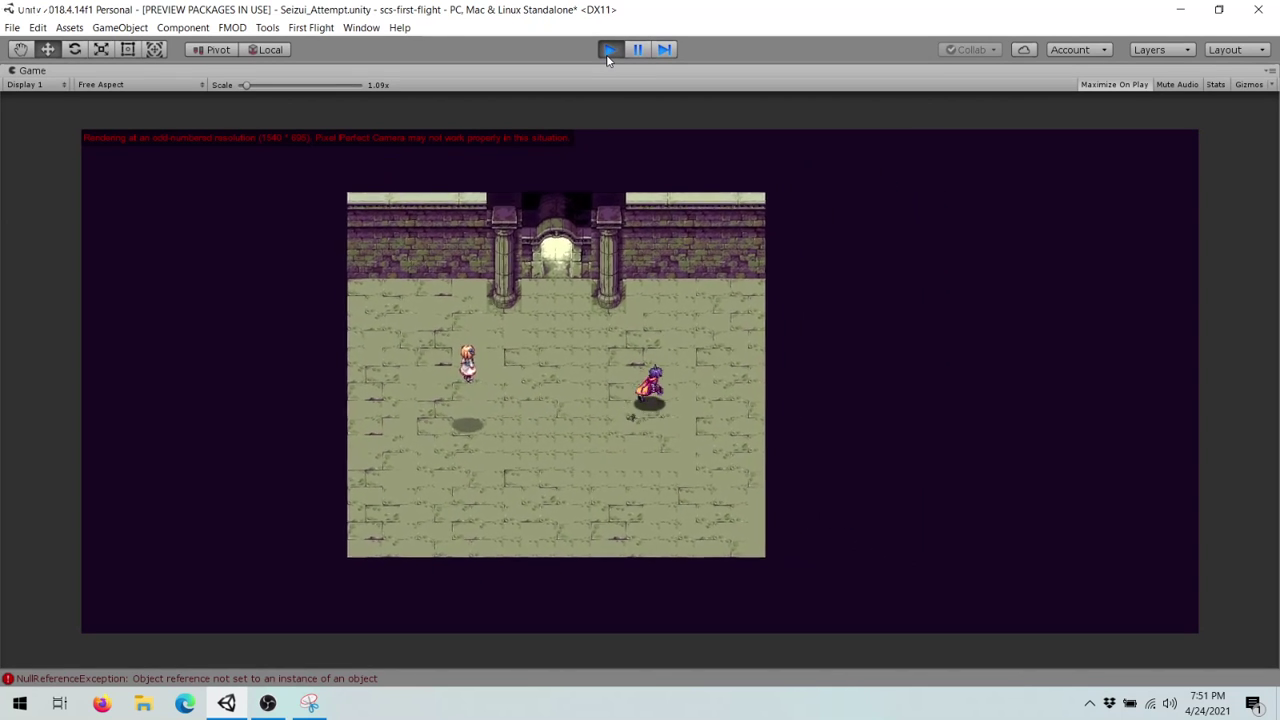
{"action": "key", "text": "Left"}
{"action": "key", "text": "Down"}
{"action": "key", "text": "Right"}
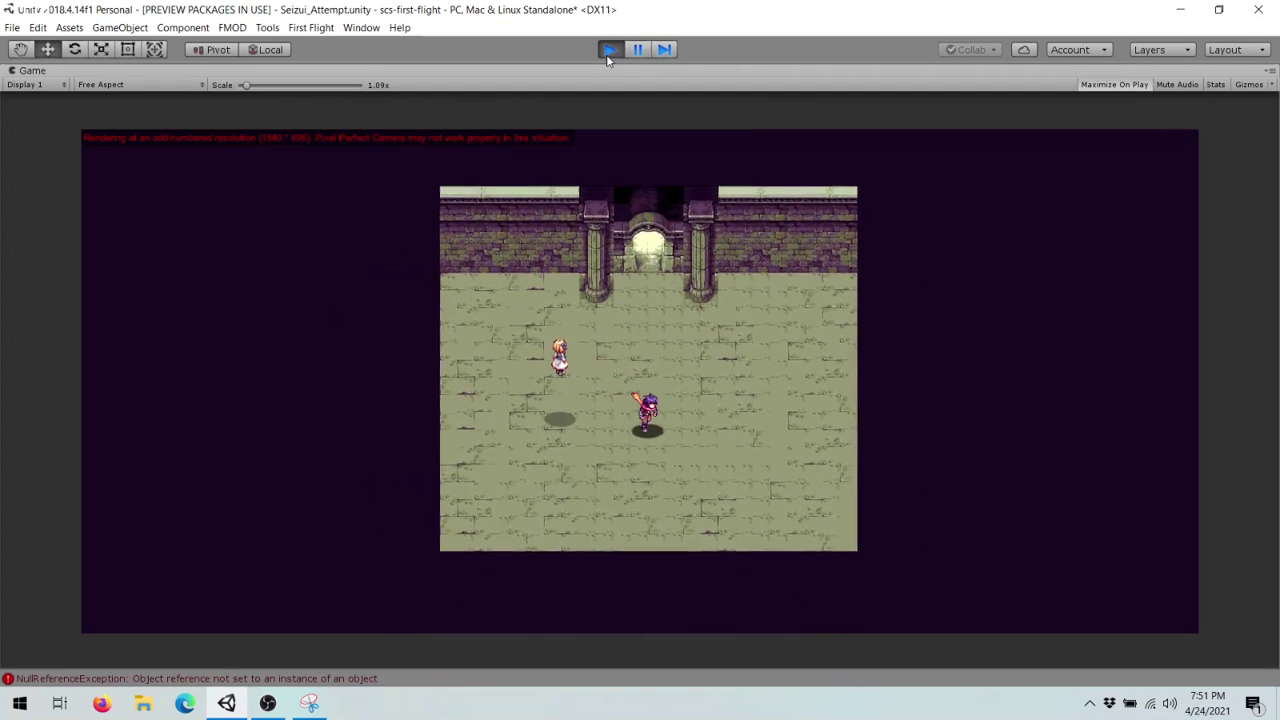
{"action": "key", "text": "Up"}
{"action": "key", "text": "Left"}
{"action": "key", "text": "Up"}
{"action": "key", "text": "Left"}
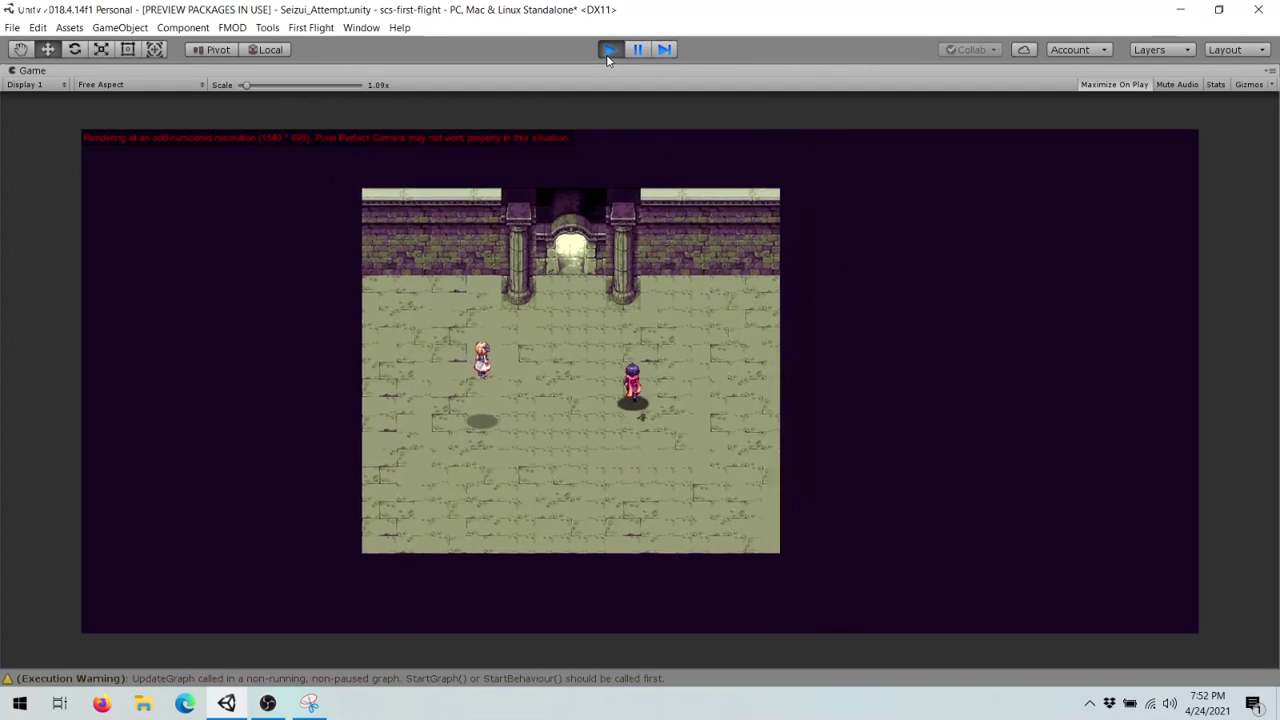
{"action": "key", "text": "Left"}
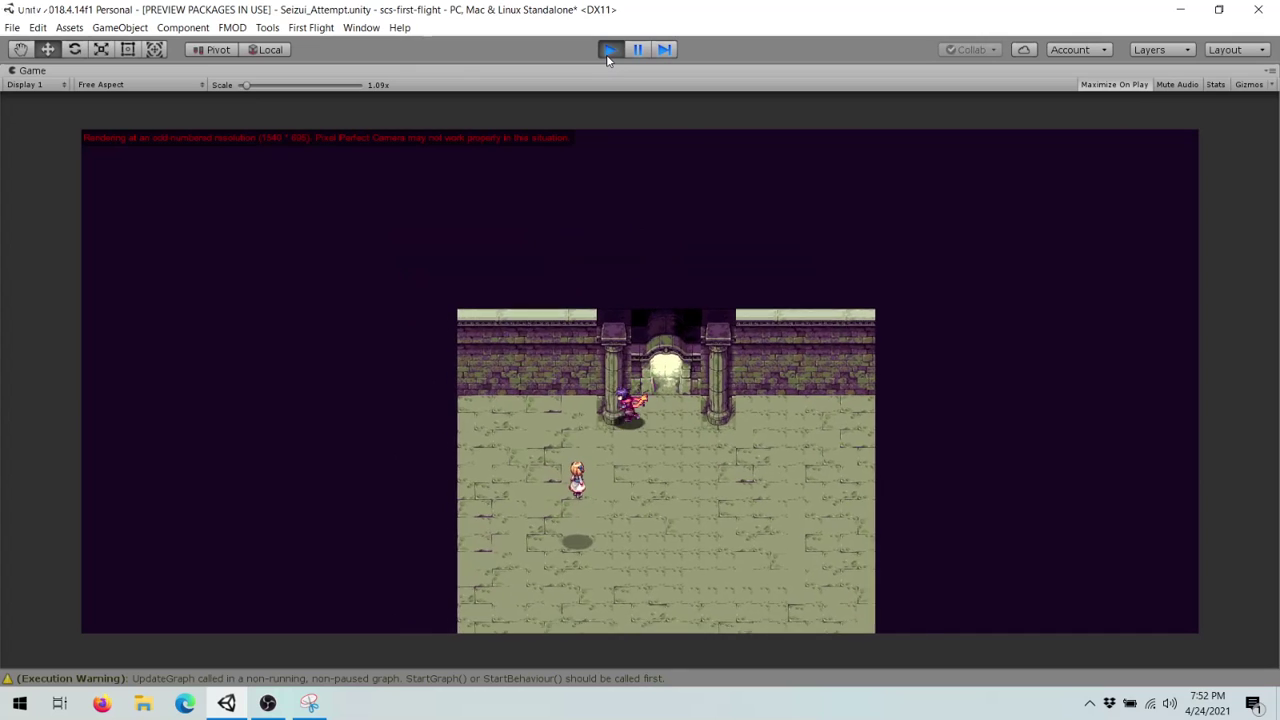
- Test the temple's collisions by walking the Leader around the gate pillars, past the doorway and into the wall
{"action": "key", "text": "Right"}
{"action": "key", "text": "Up"}
{"action": "key", "text": "Left"}
{"action": "key", "text": "Down"}
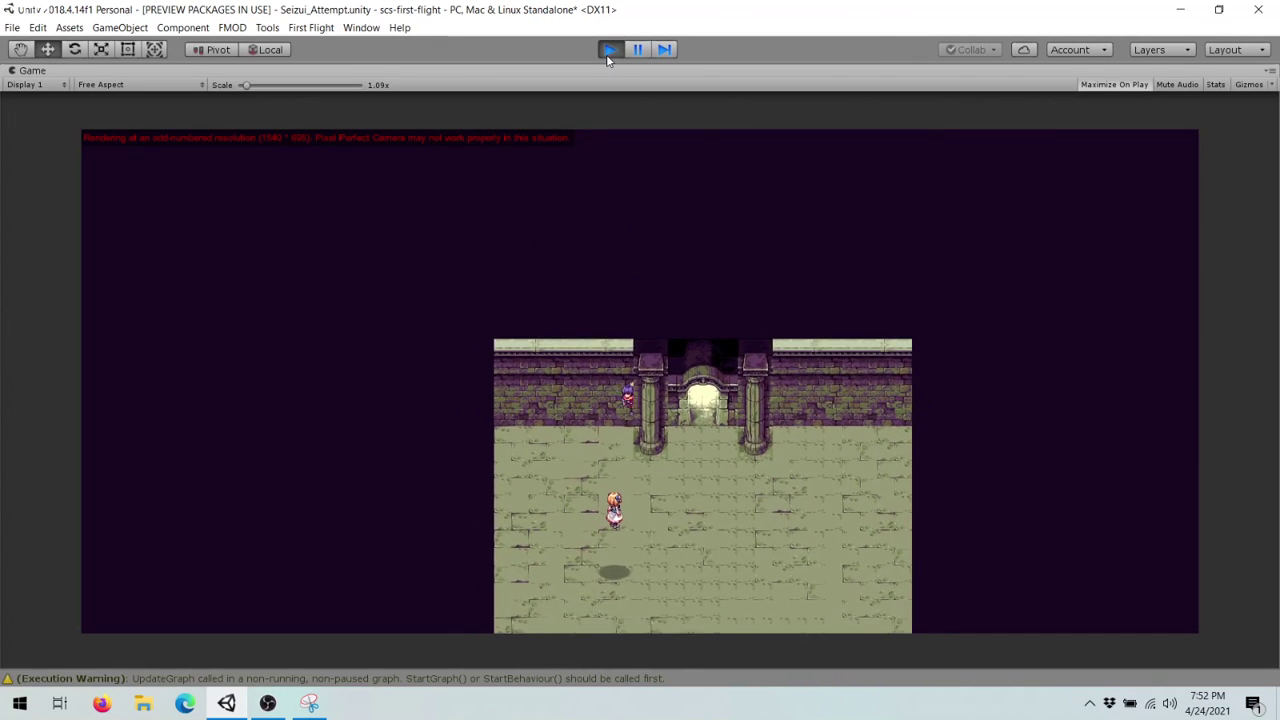
{"action": "key", "text": "Right"}
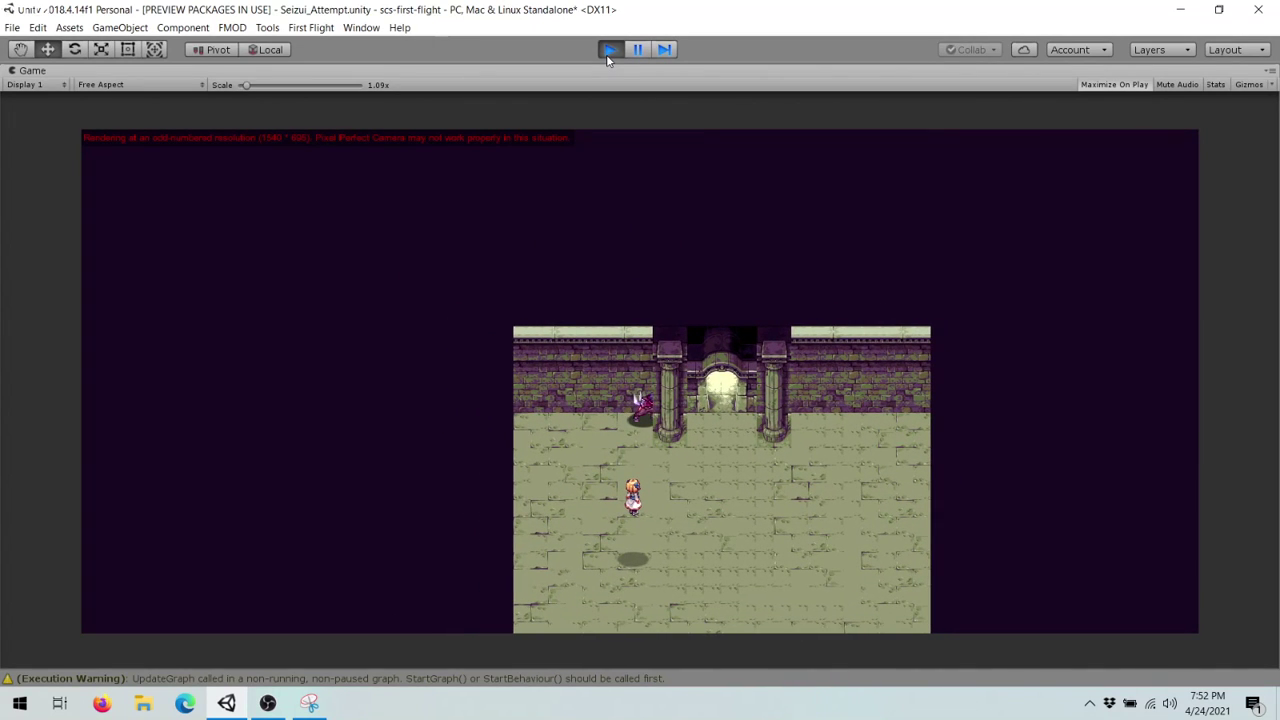
{"action": "key", "text": "Right"}
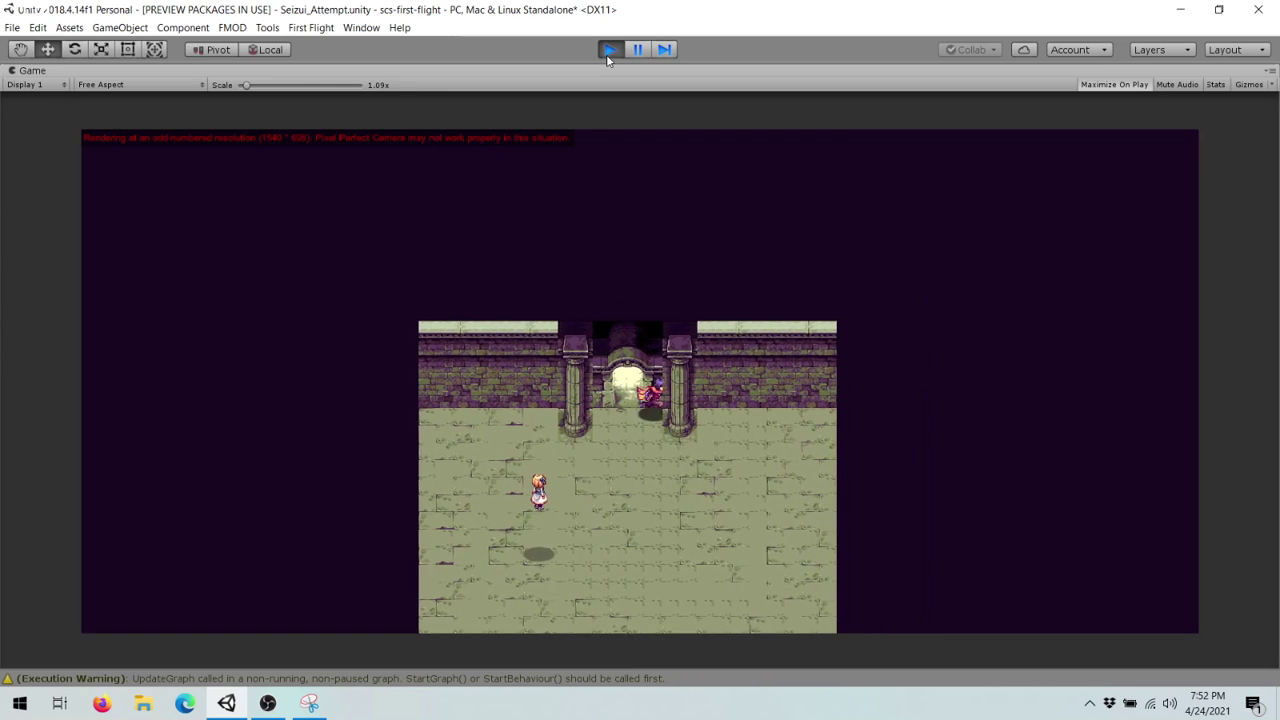
{"action": "key", "text": "Down"}
{"action": "key", "text": "Right"}
{"action": "key", "text": "Up"}
{"action": "key", "text": "Left"}
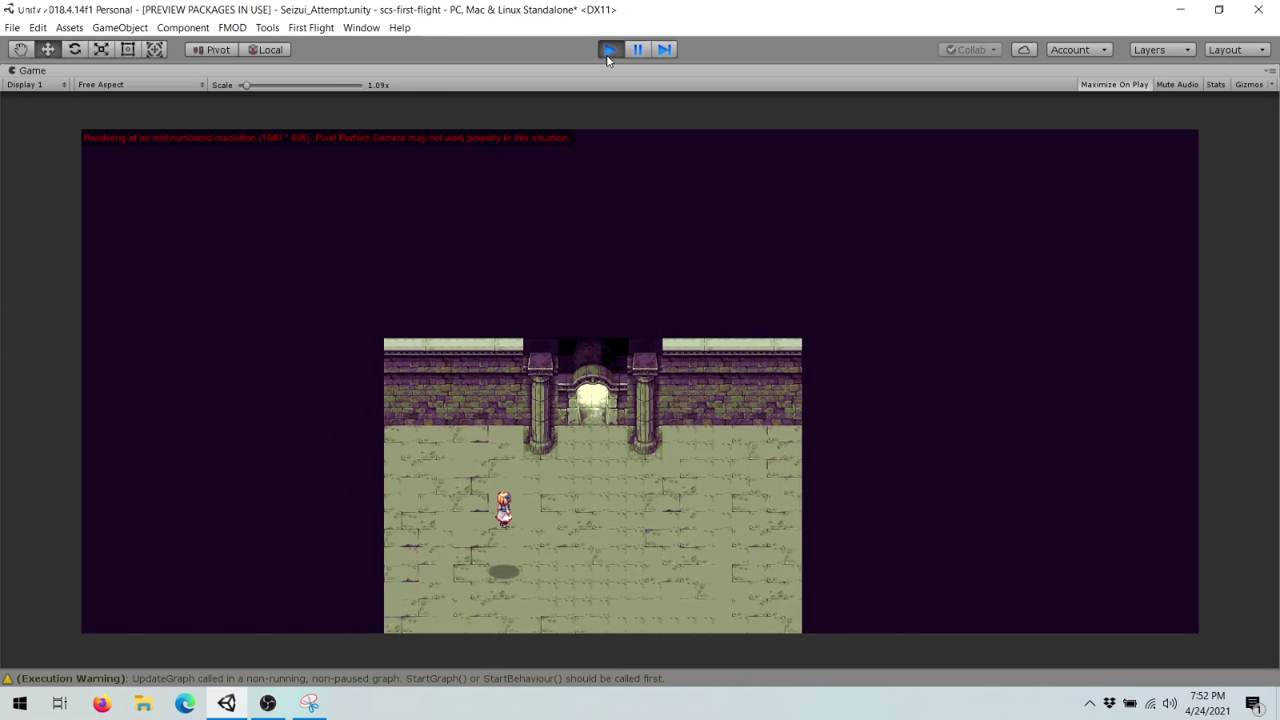
{"action": "key", "text": "Down"}
{"action": "key", "text": "Left"}
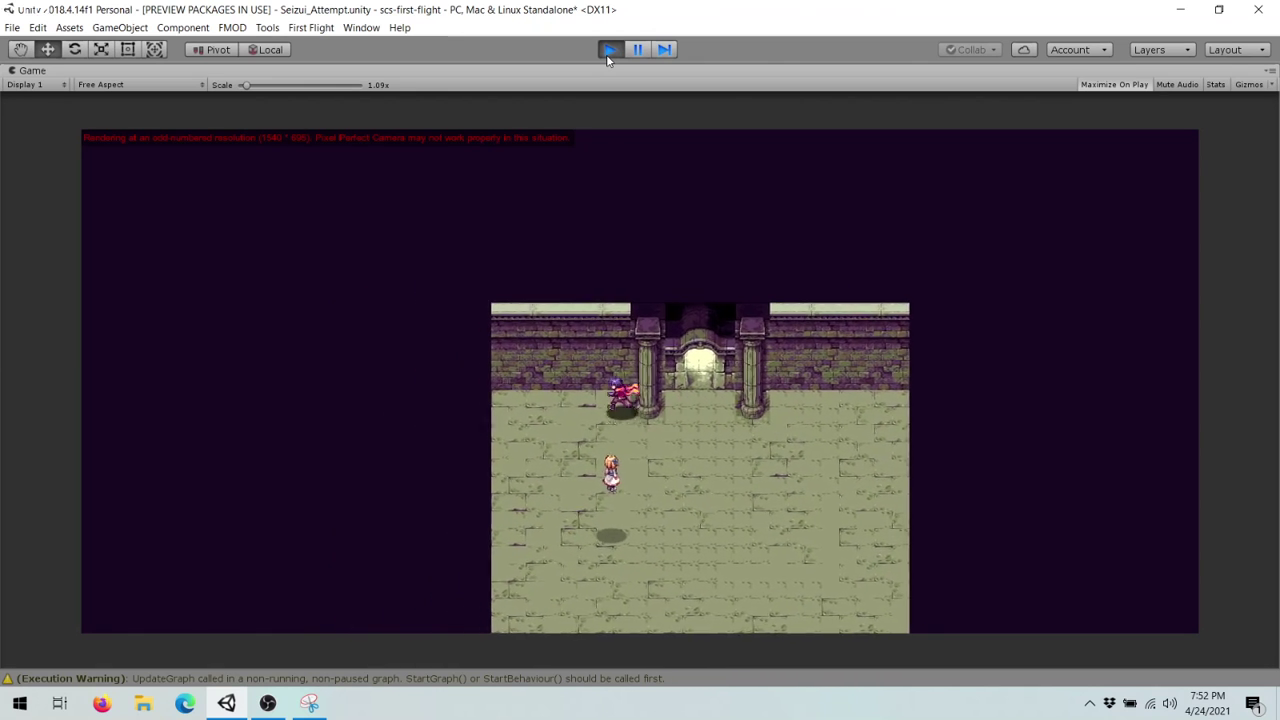
- Walk the Leader behind the temple wall, back onto the open floor, and up through the gate again
{"action": "key", "text": "Up"}
{"action": "key", "text": "Down"}
{"action": "key", "text": "Up"}
{"action": "key", "text": "Right"}
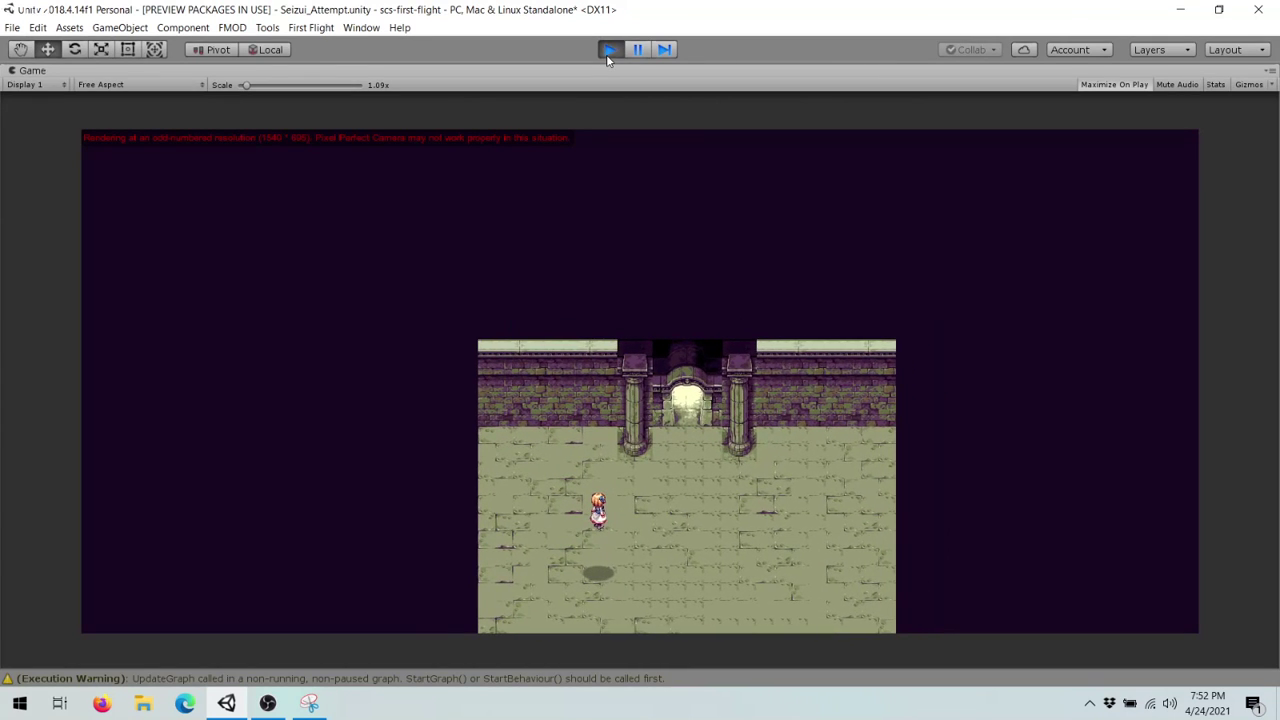
{"action": "key", "text": "Down"}
{"action": "key", "text": "Right"}
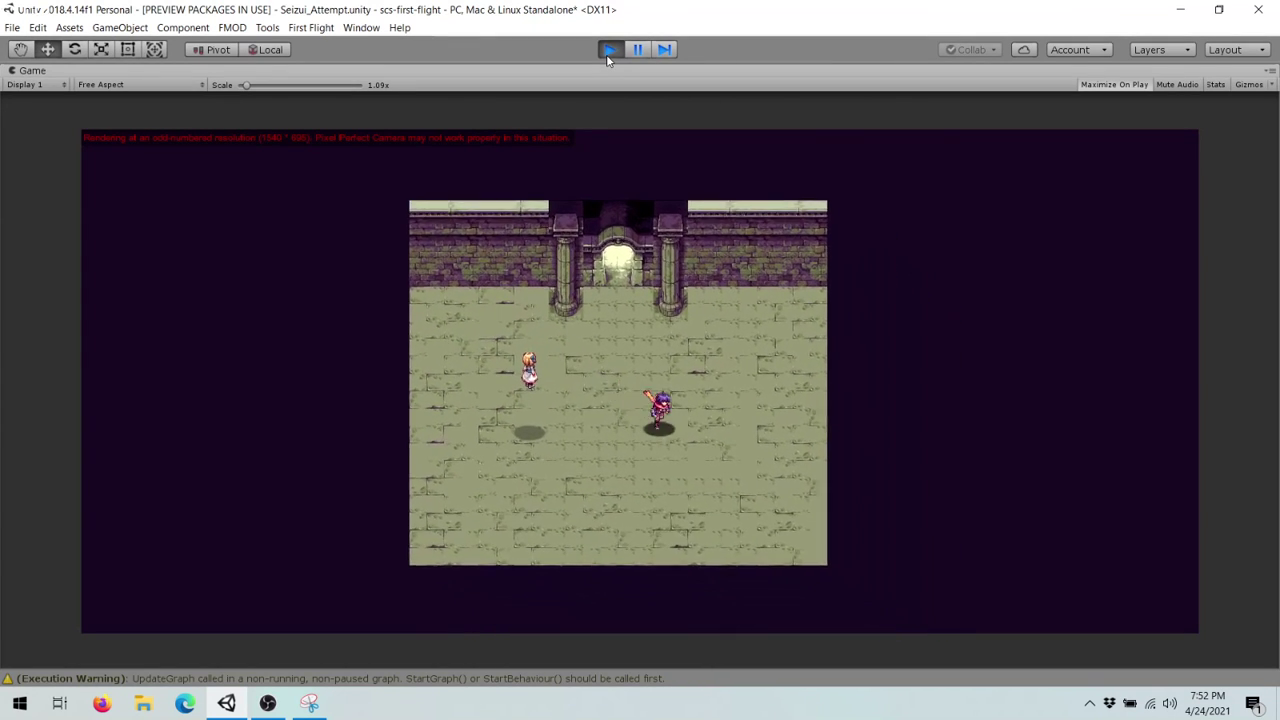
{"action": "key", "text": "Down"}
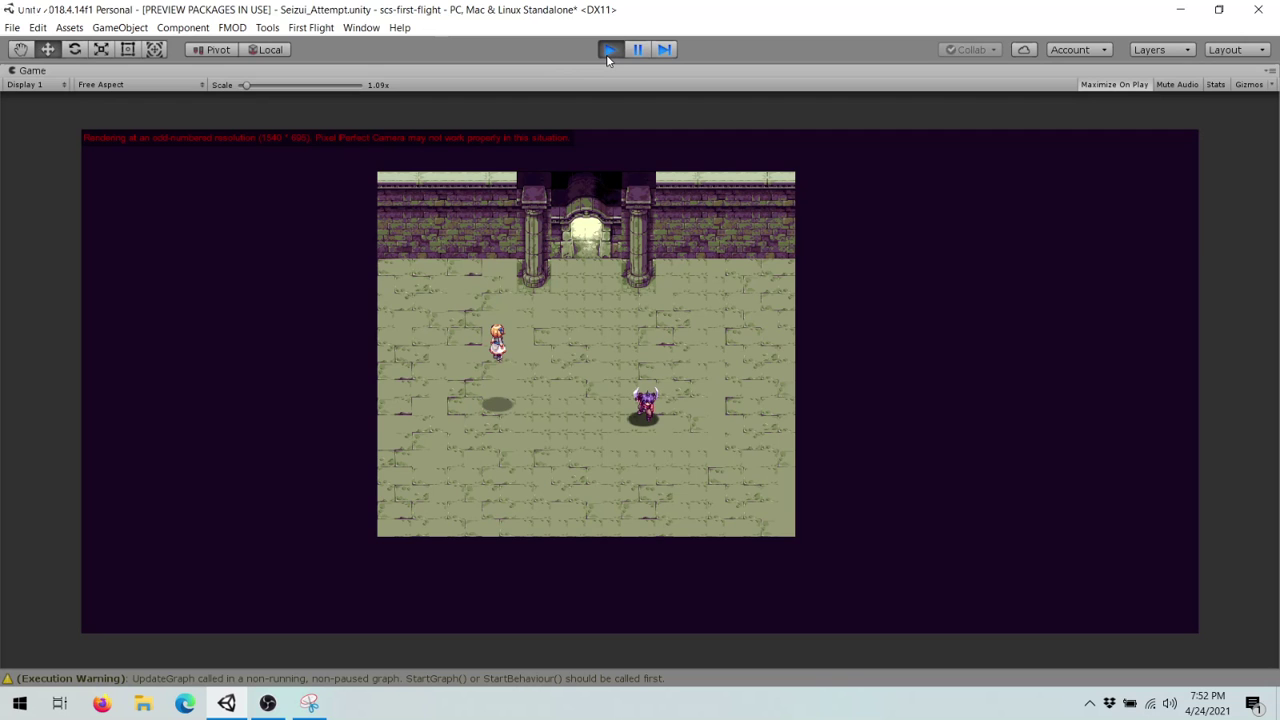
{"action": "key", "text": "Up"}
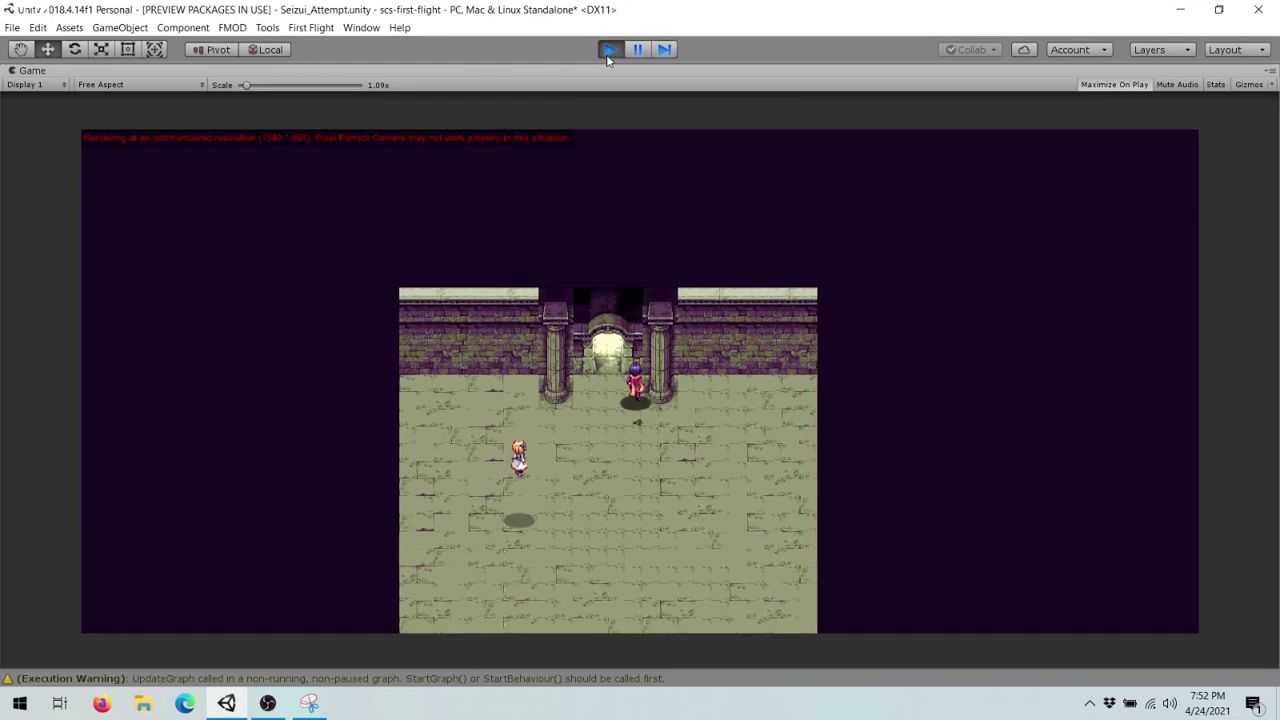
{"action": "key", "text": "Left"}
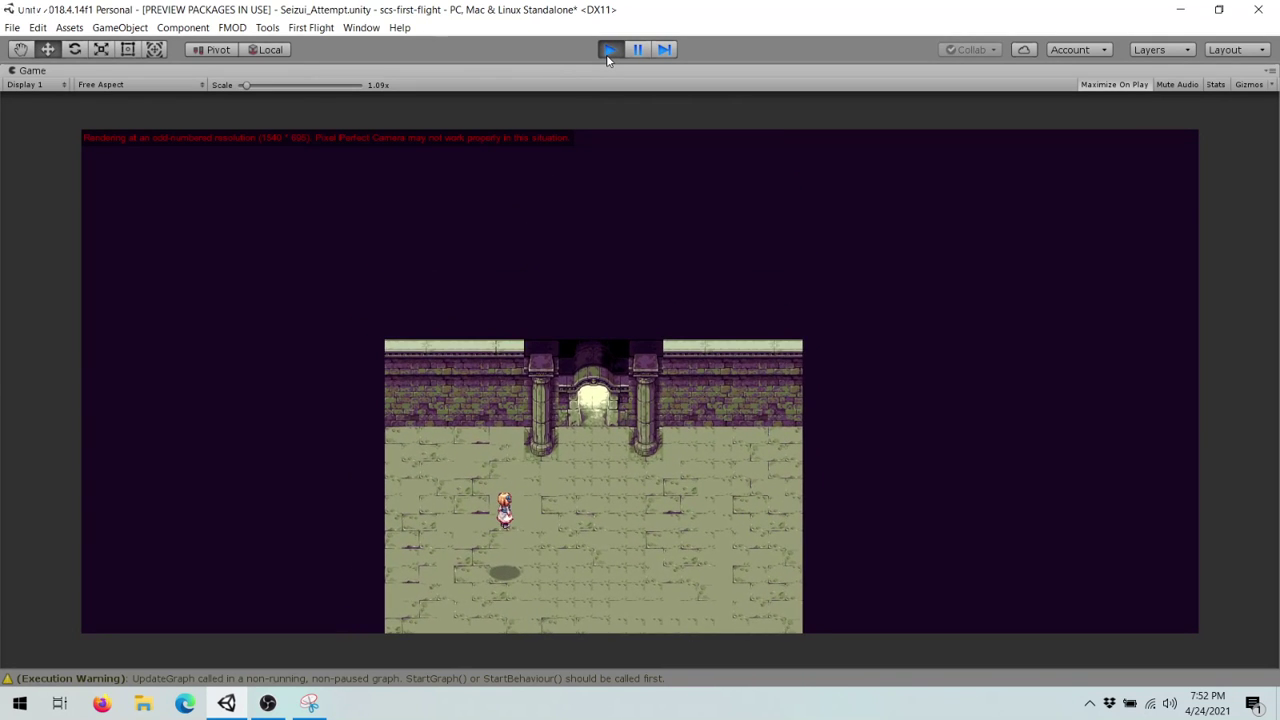
- Playtest around the gate's right pillar, switch between the two characters, and bring the Leader back beside the Follower
{"action": "key", "text": "Right"}
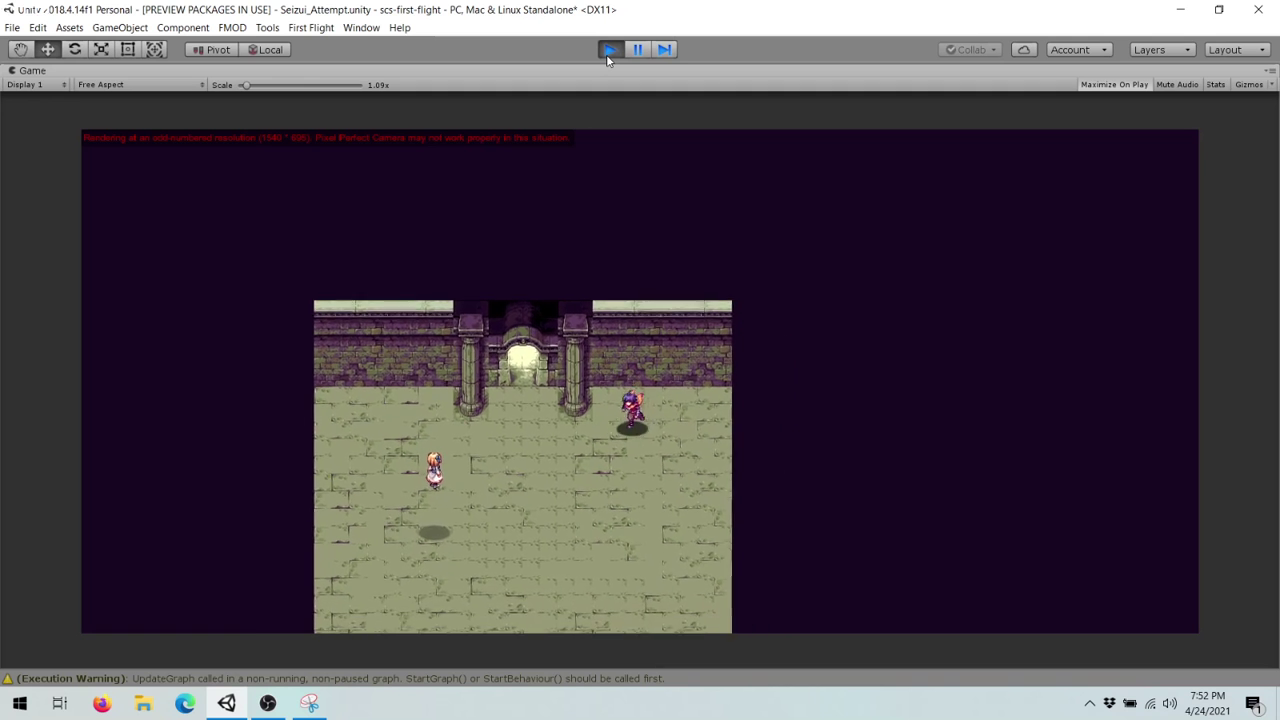
{"action": "key", "text": "Left"}
{"action": "key", "text": "Right"}
{"action": "key", "text": "Down"}
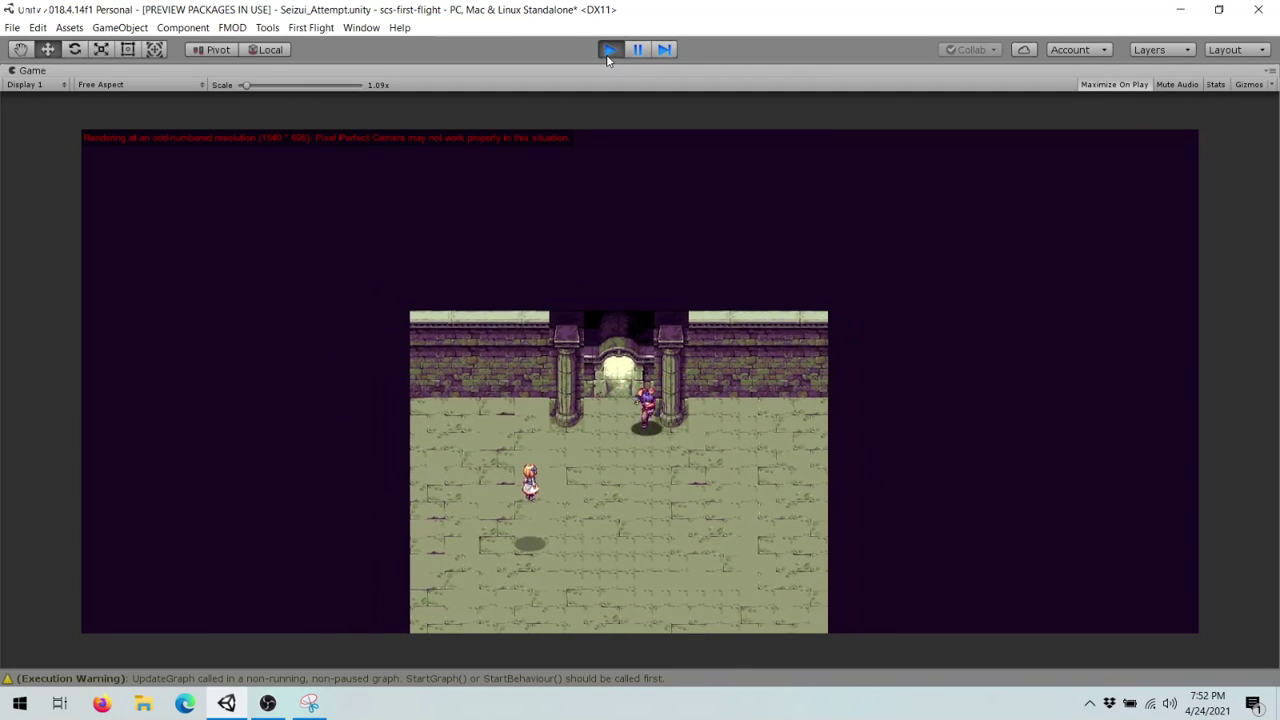
{"action": "key", "text": "Down"}
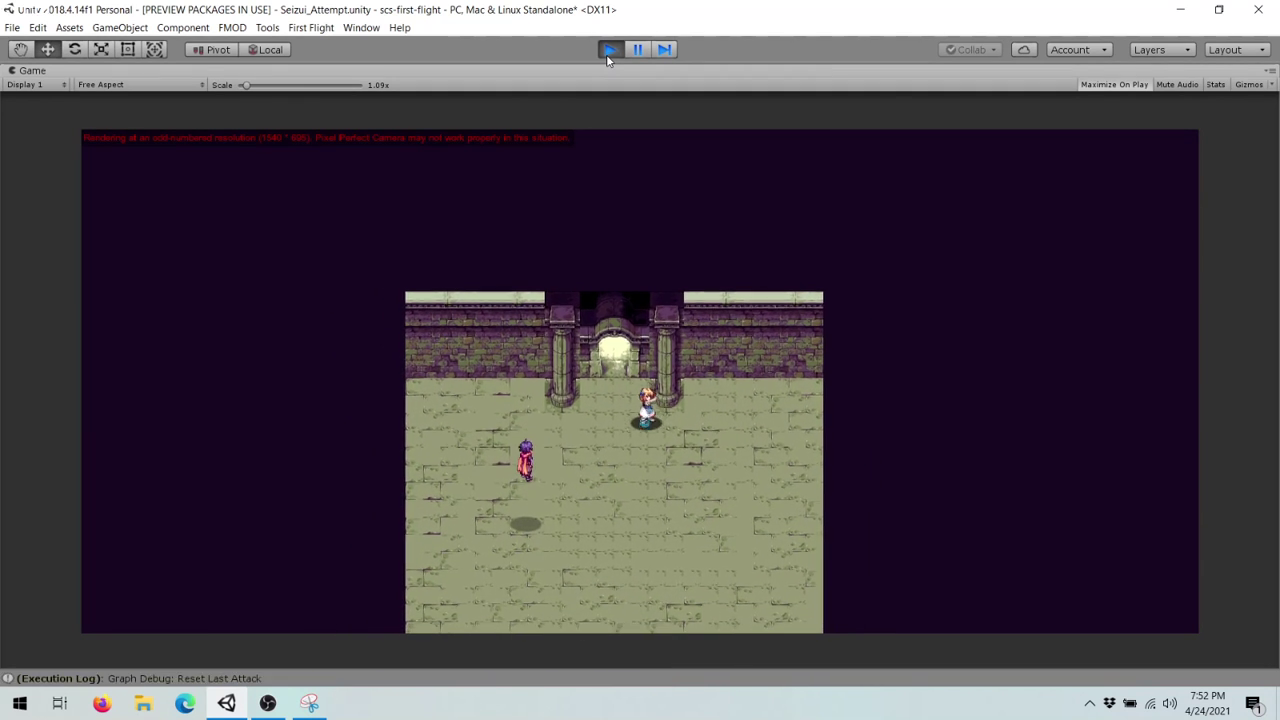
{"action": "key", "text": "Left"}
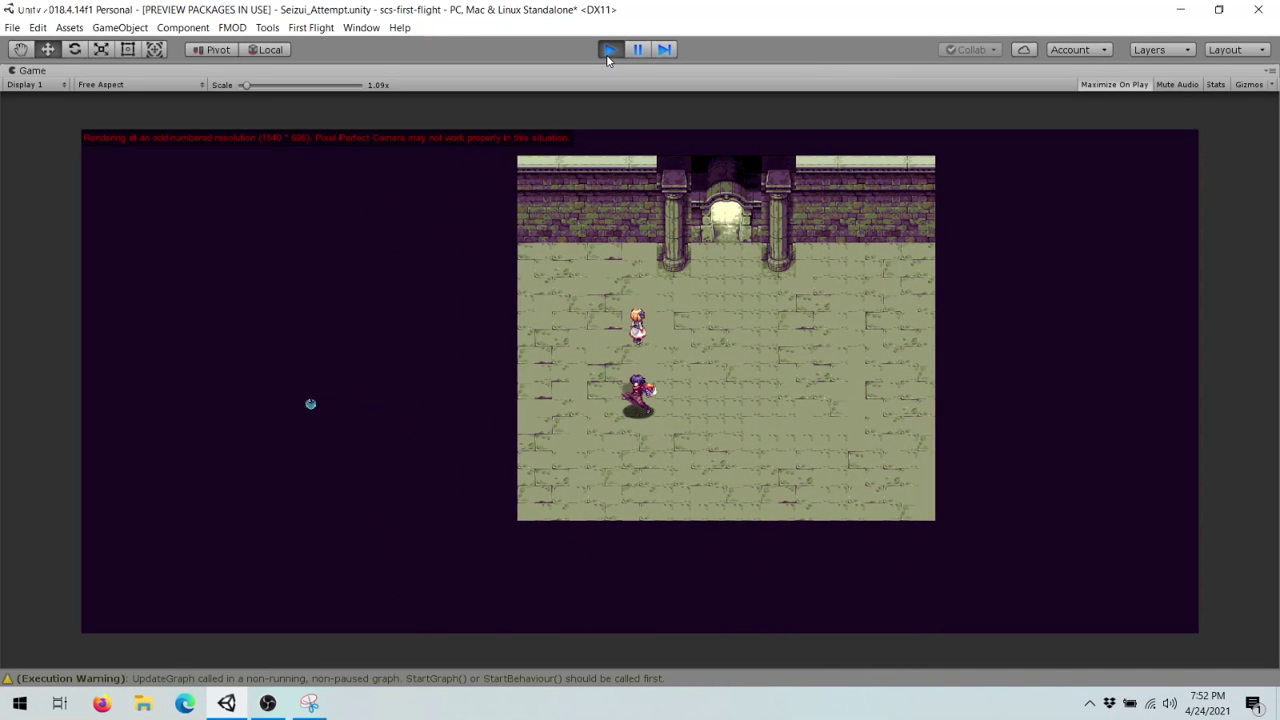
{"action": "key", "text": "Up"}
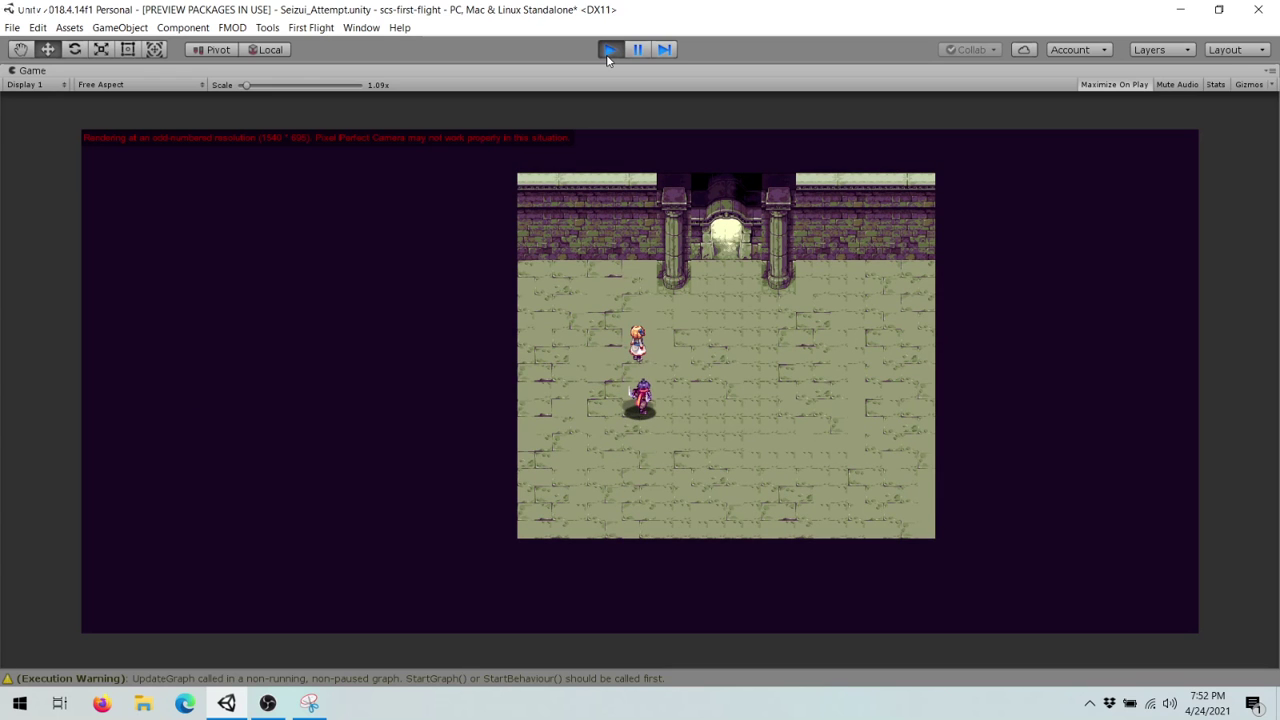
- Stop the playtest, set the Map Loader's map to load to SeizuiMap_PleaseGodWork, and run a short playtest with it
{"action": "left_click", "coordinate": [609, 50]}
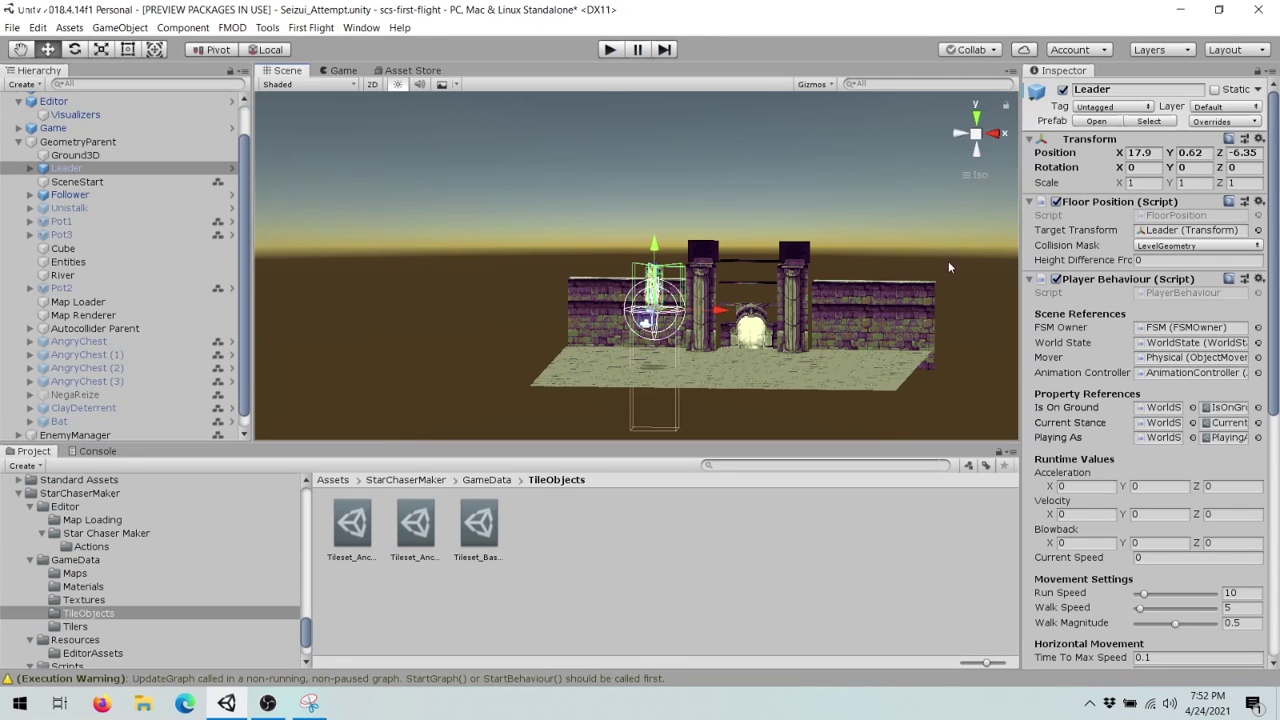
{"action": "left_click", "coordinate": [78, 304]}
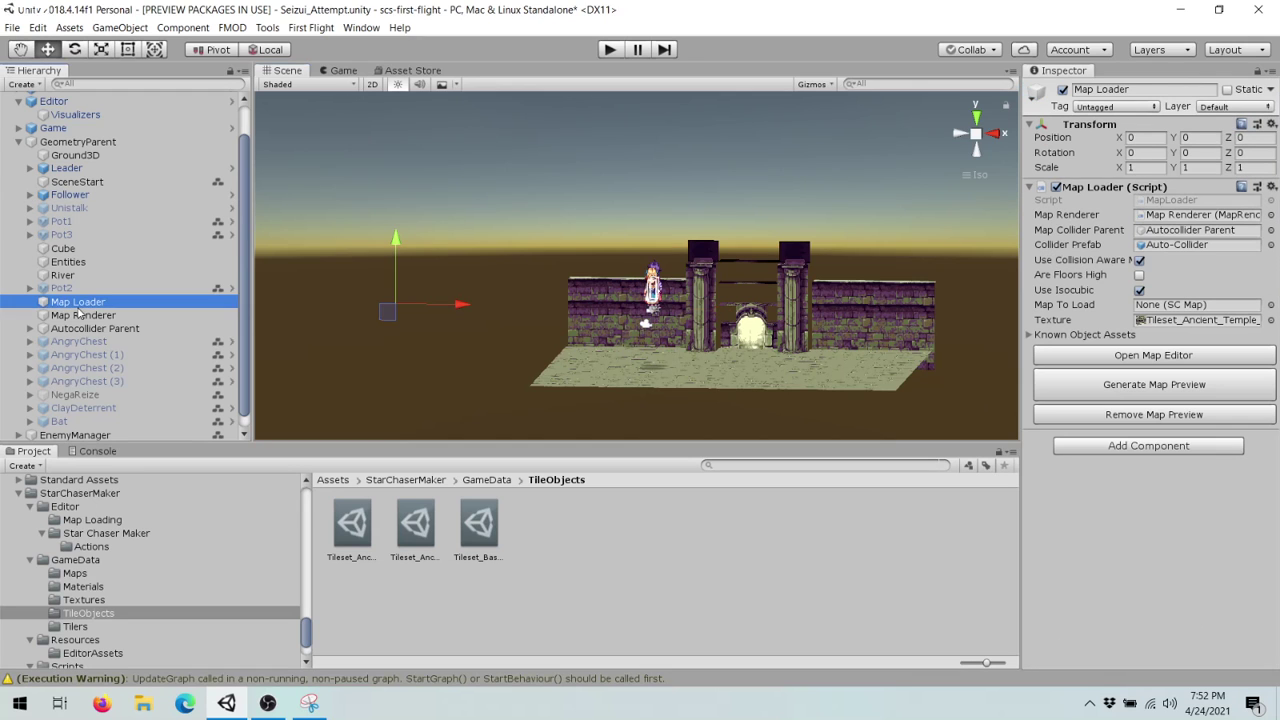
{"action": "left_click", "coordinate": [1186, 362]}
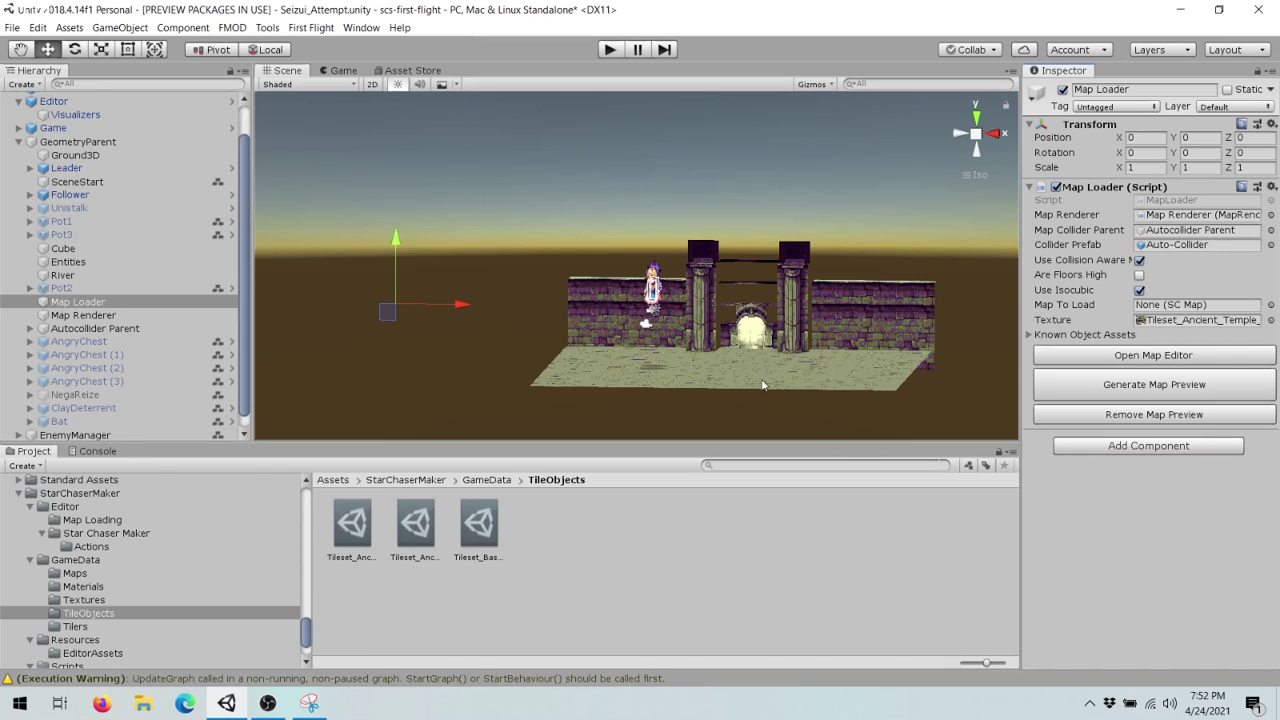
{"action": "left_click", "coordinate": [752, 380]}
{"action": "left_click", "coordinate": [1270, 304]}
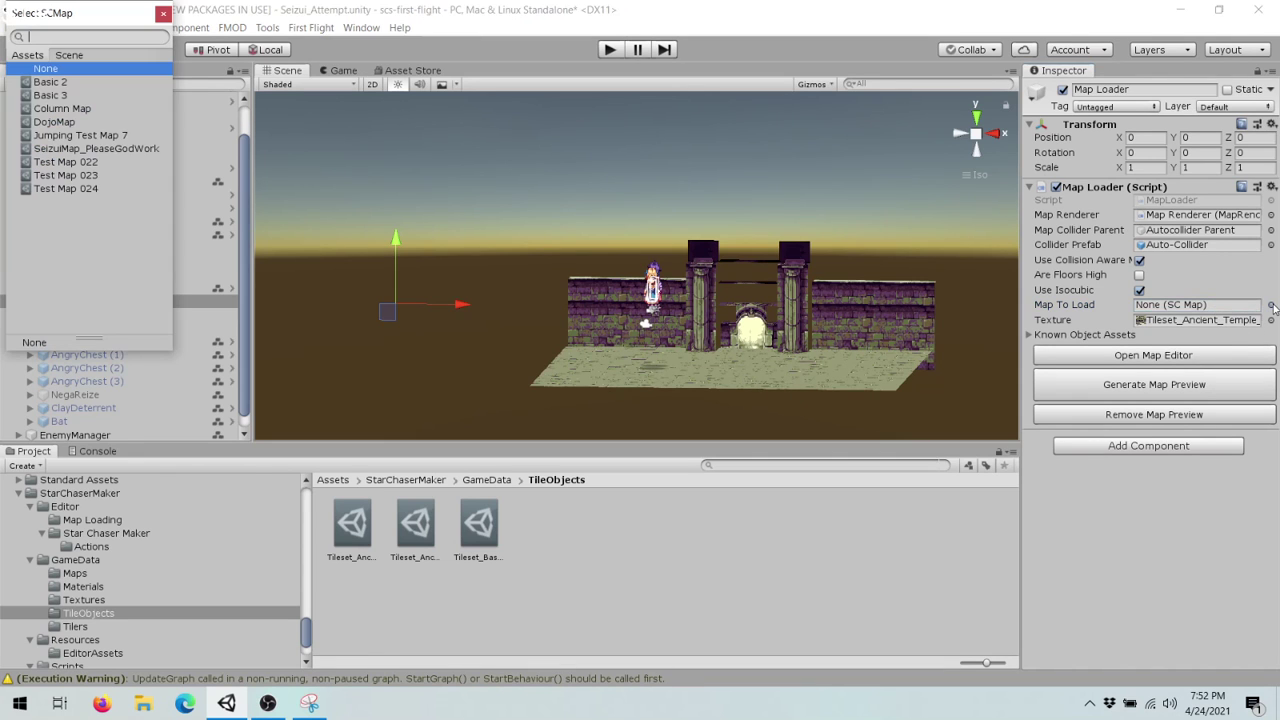
{"action": "double_click", "coordinate": [72, 149]}
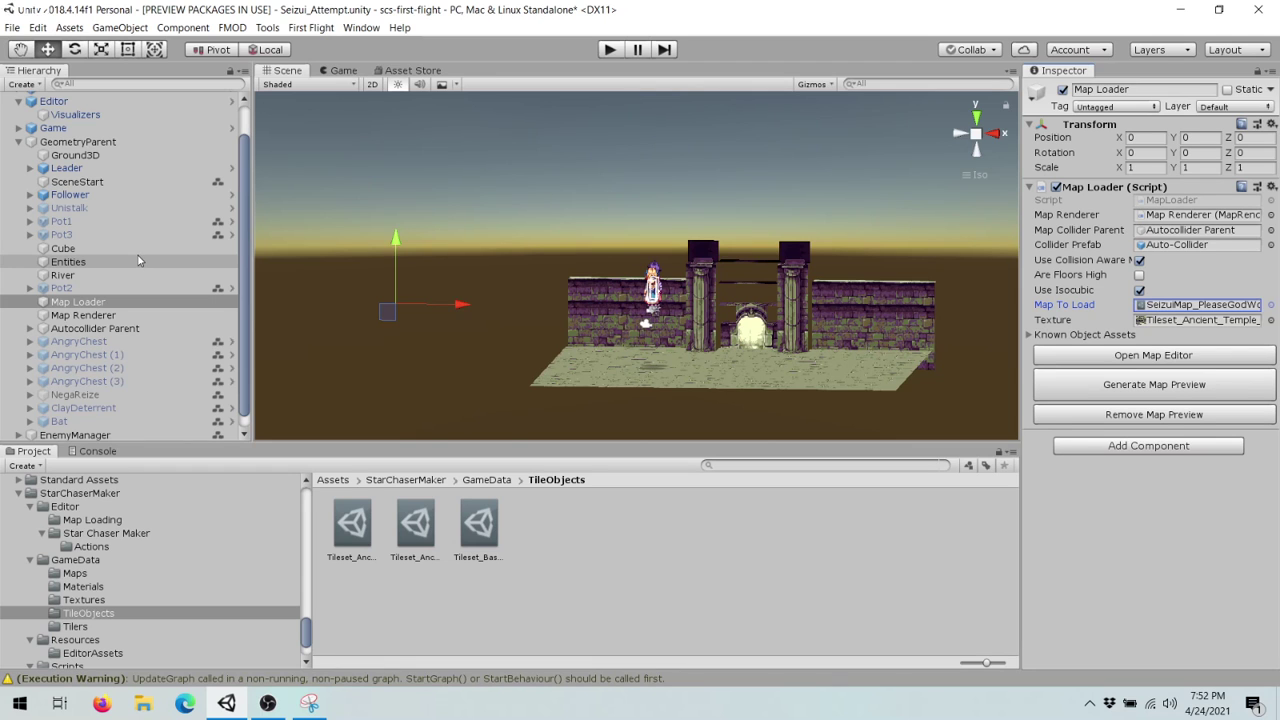
{"action": "left_click", "coordinate": [607, 49]}
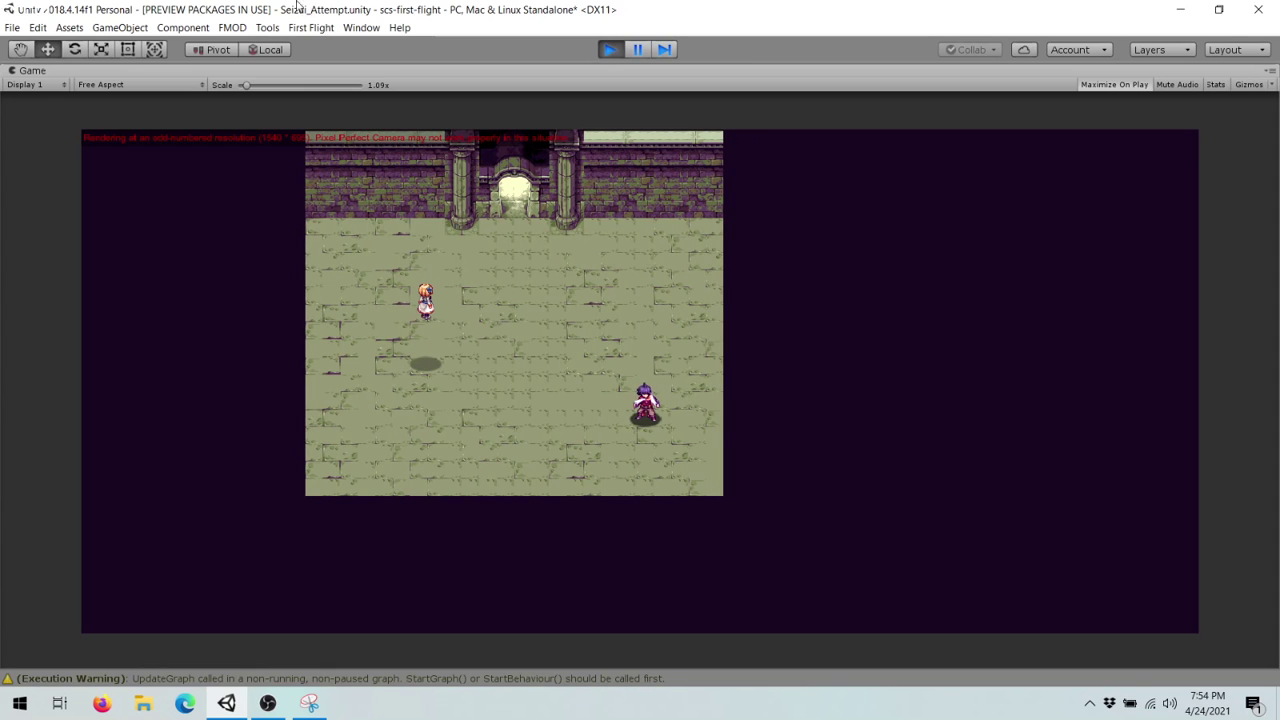
{"action": "left_click", "coordinate": [611, 50]}
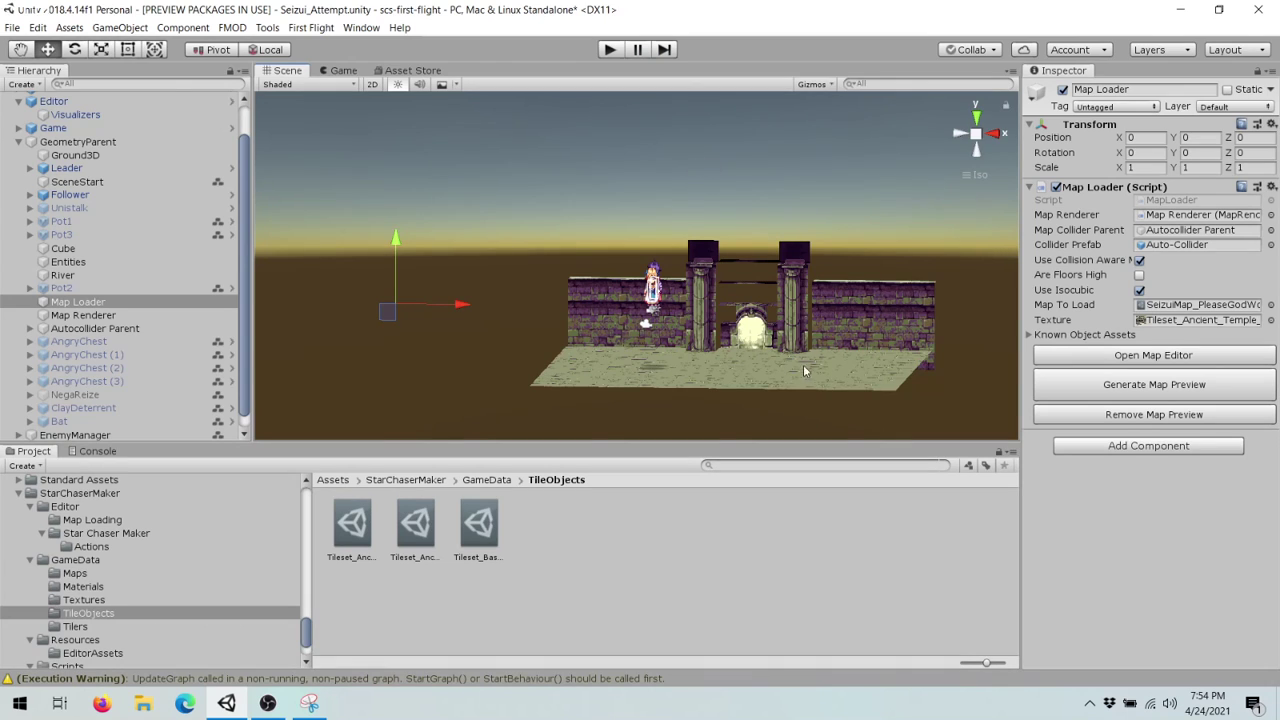
- Open the map in the map editor and step down through its layers to layer 5
{"action": "left_click", "coordinate": [1090, 360]}
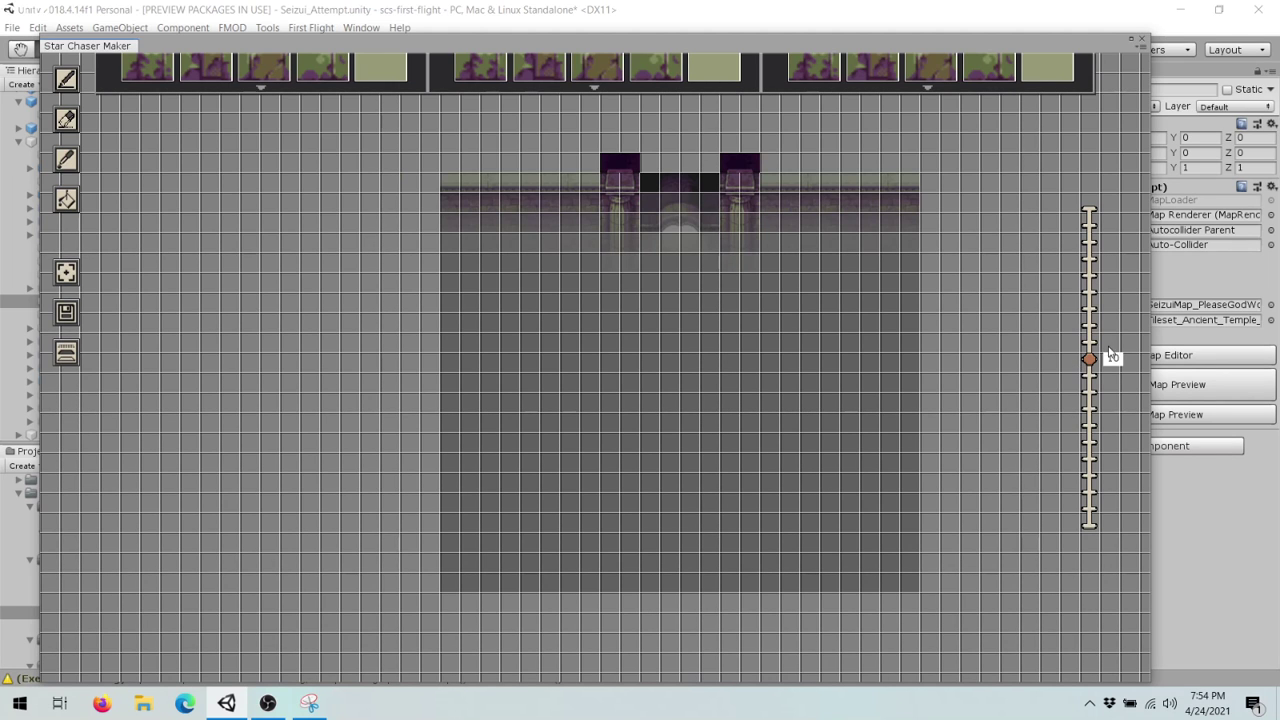
{"action": "left_click_drag", "start_coordinate": [1093, 373], "coordinate": [1089, 443]}
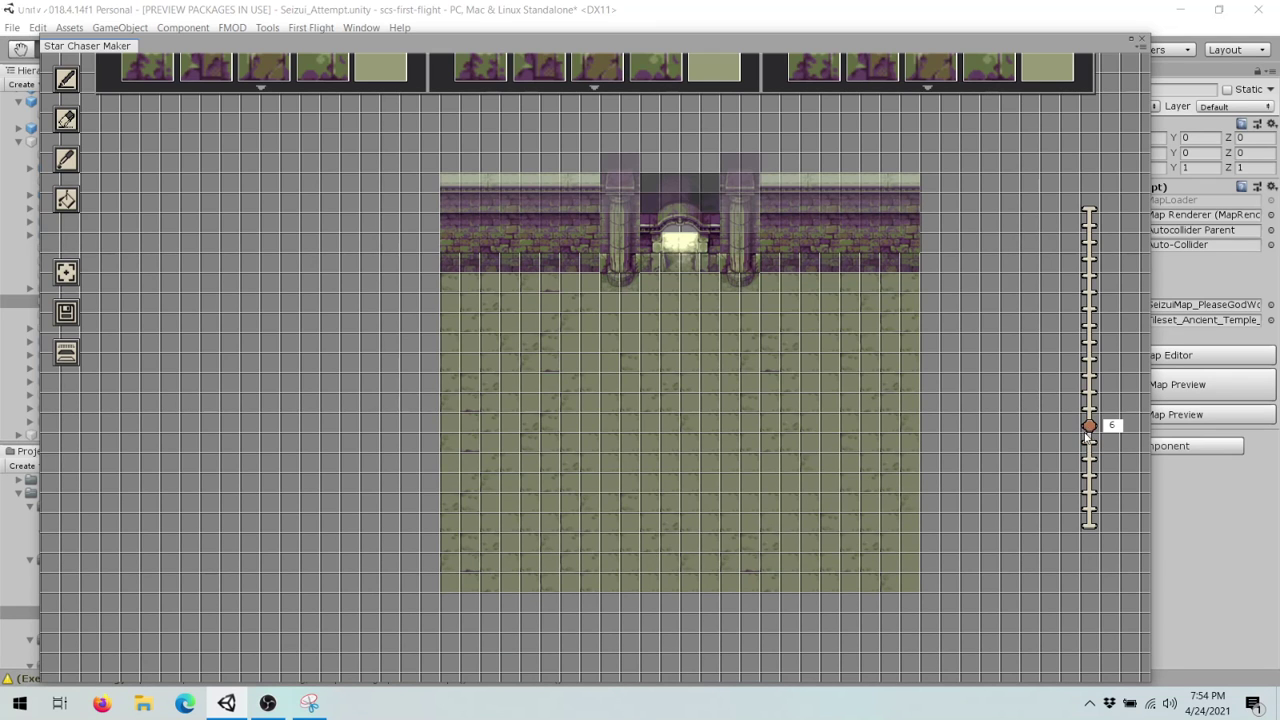
{"action": "mouse_move", "coordinate": [1087, 429]}
{"action": "left_mouse_down"}
{"action": "mouse_move", "coordinate": [1087, 411]}
{"action": "mouse_move", "coordinate": [1087, 430]}
{"action": "left_mouse_up"}
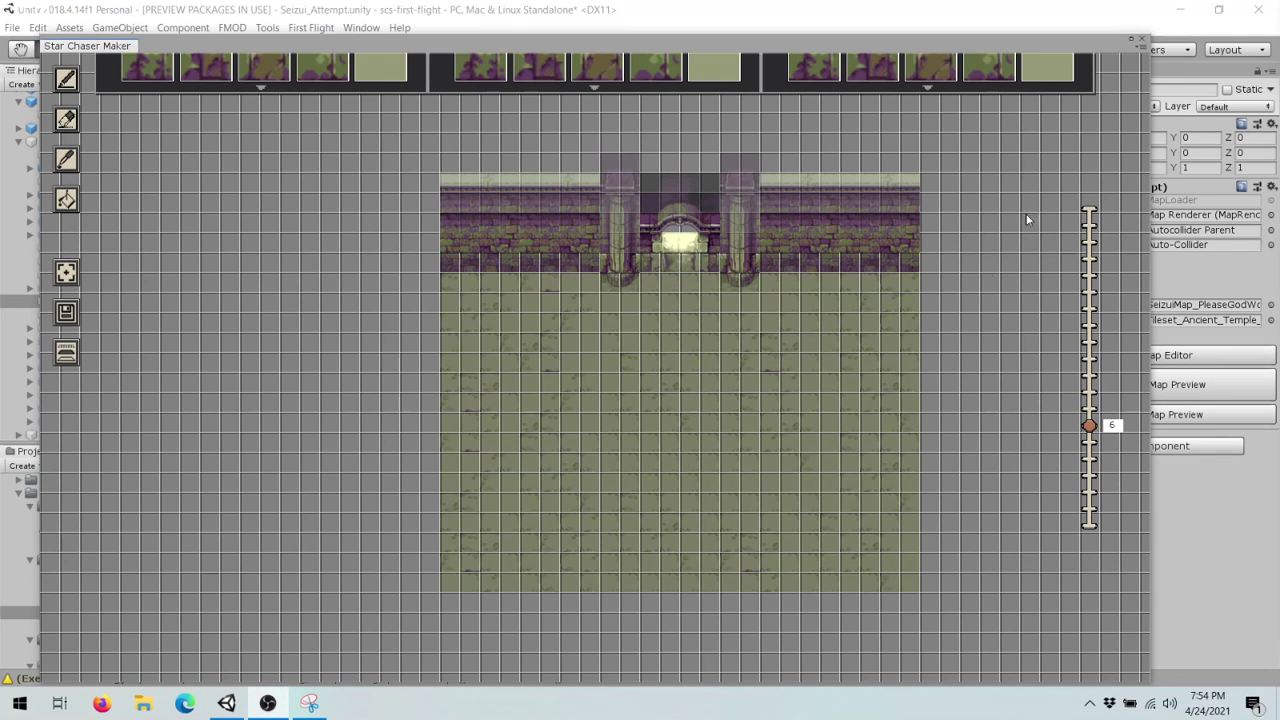
{"action": "left_click", "coordinate": [1090, 450]}
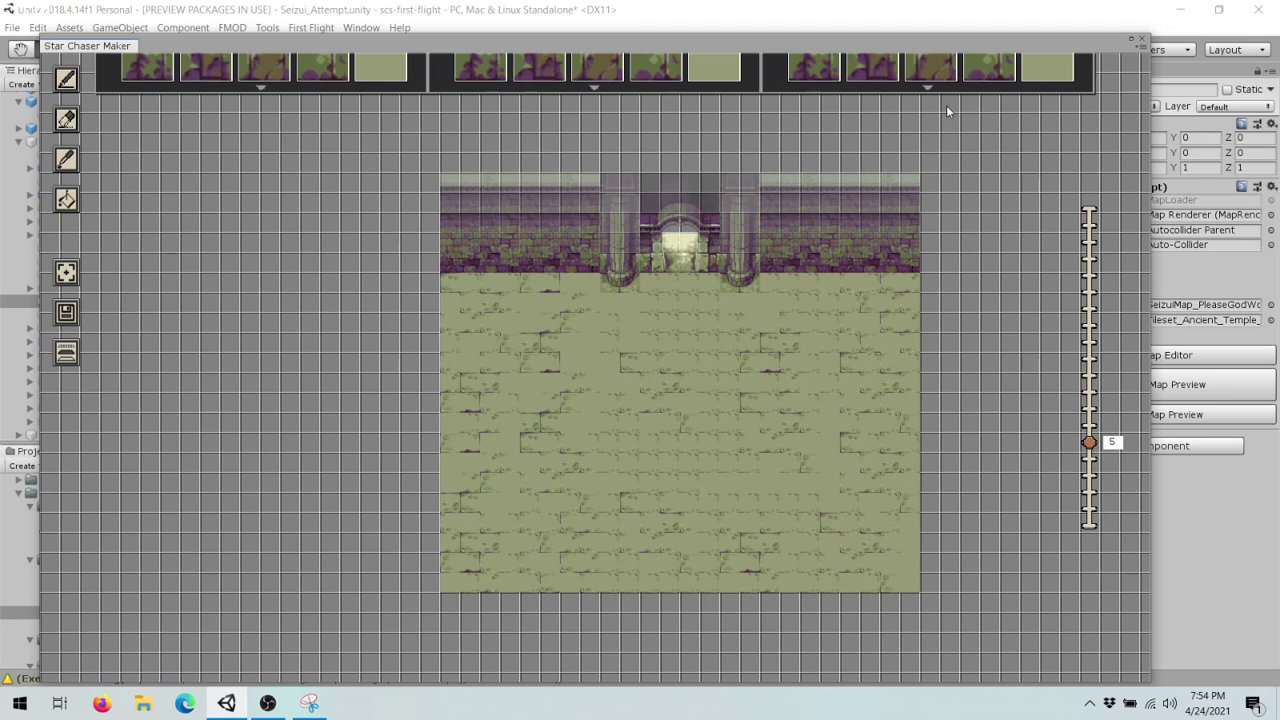
- Browse the Ancient Temple environment, Ancient Temple object and Basic tilesets in the tile palette, and close the map editor
{"action": "left_click", "coordinate": [939, 70]}
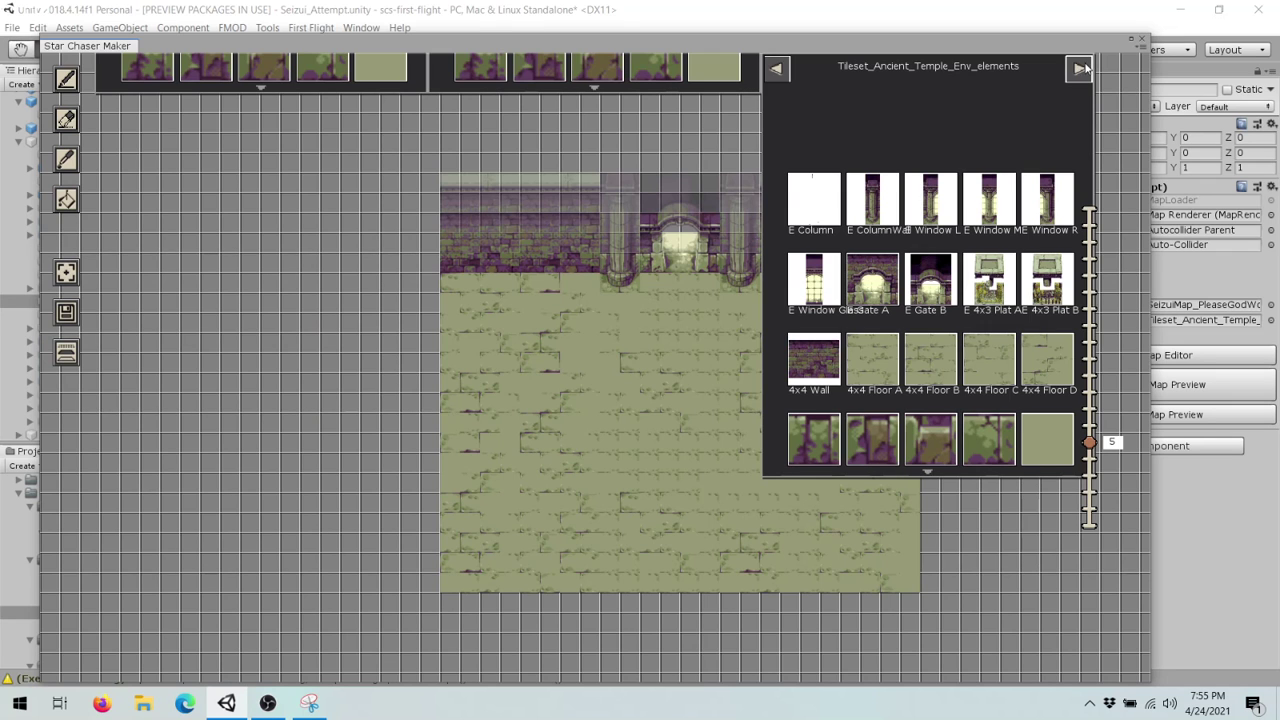
{"action": "left_click", "coordinate": [1079, 70]}
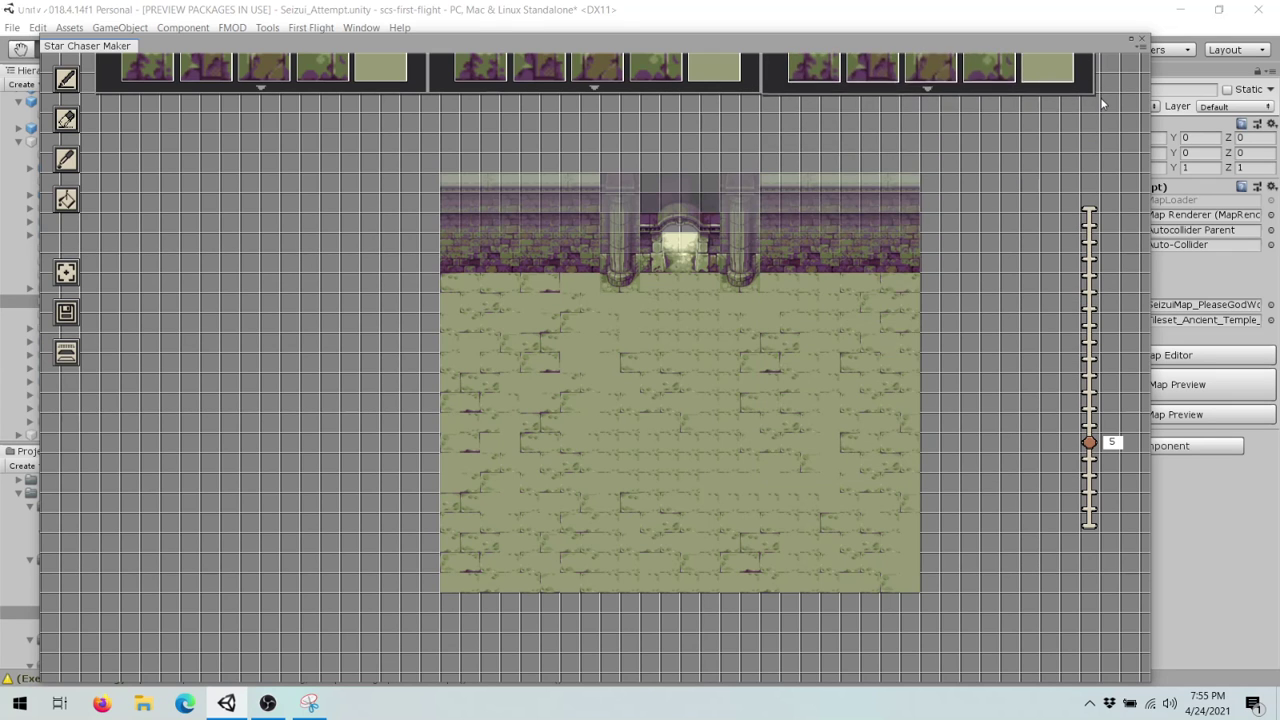
{"action": "mouse_move", "coordinate": [992, 148]}
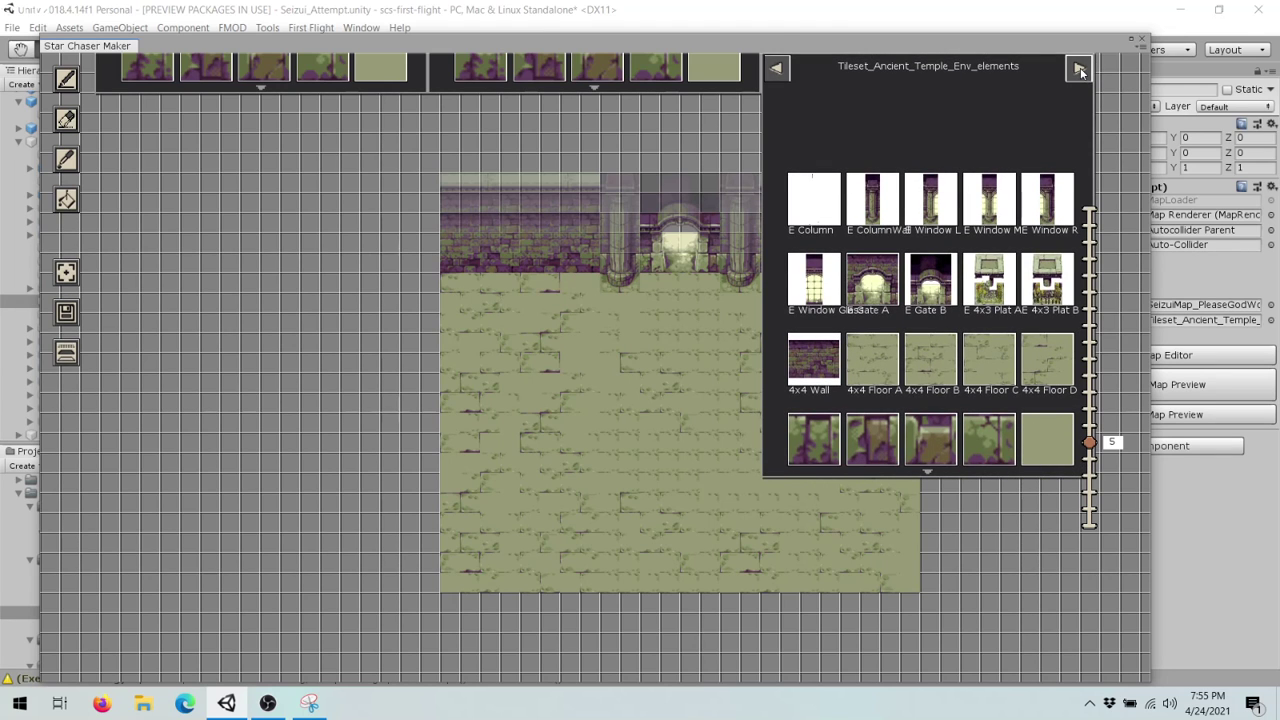
{"action": "left_click", "coordinate": [1080, 70]}
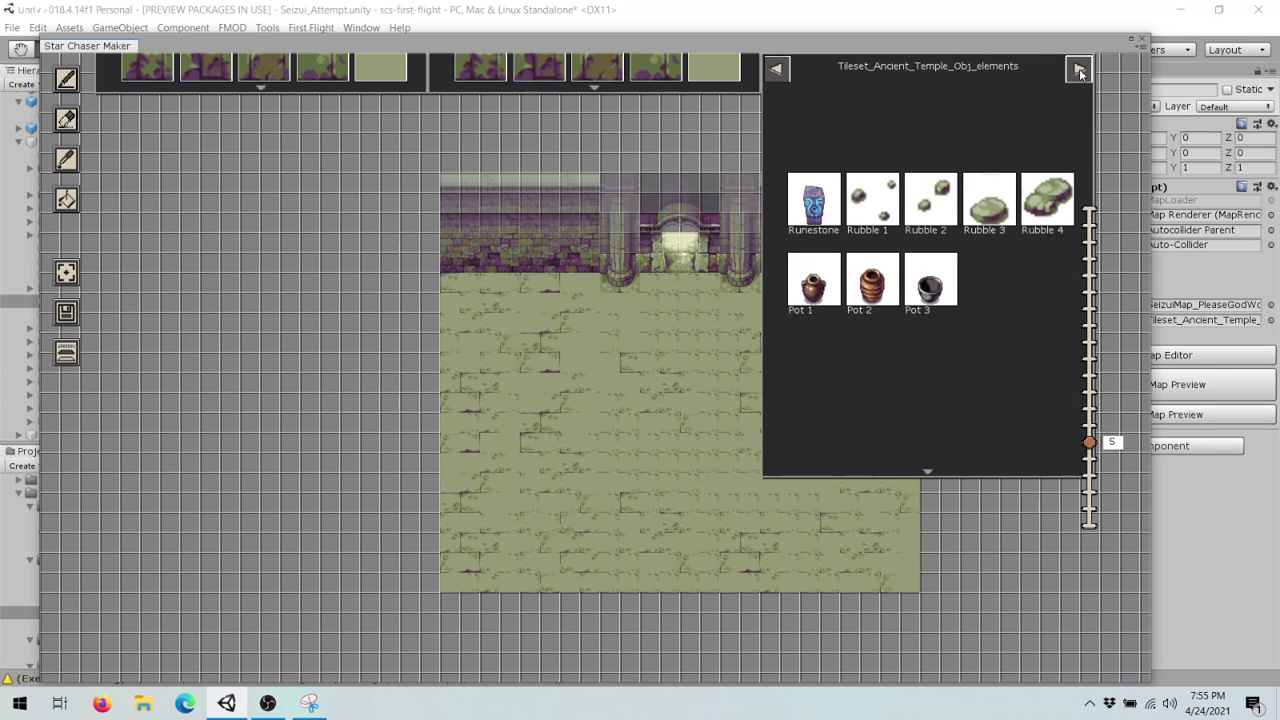
{"action": "left_click", "coordinate": [1080, 70]}
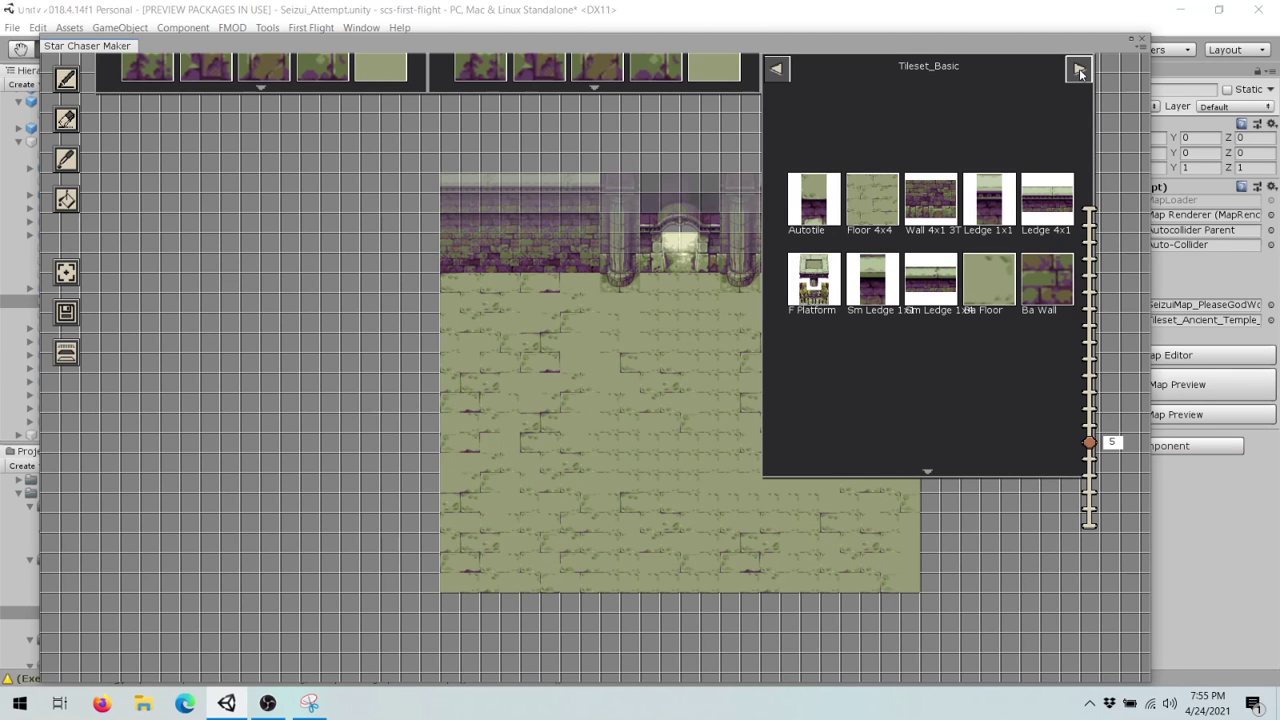
{"action": "left_click", "coordinate": [776, 71]}
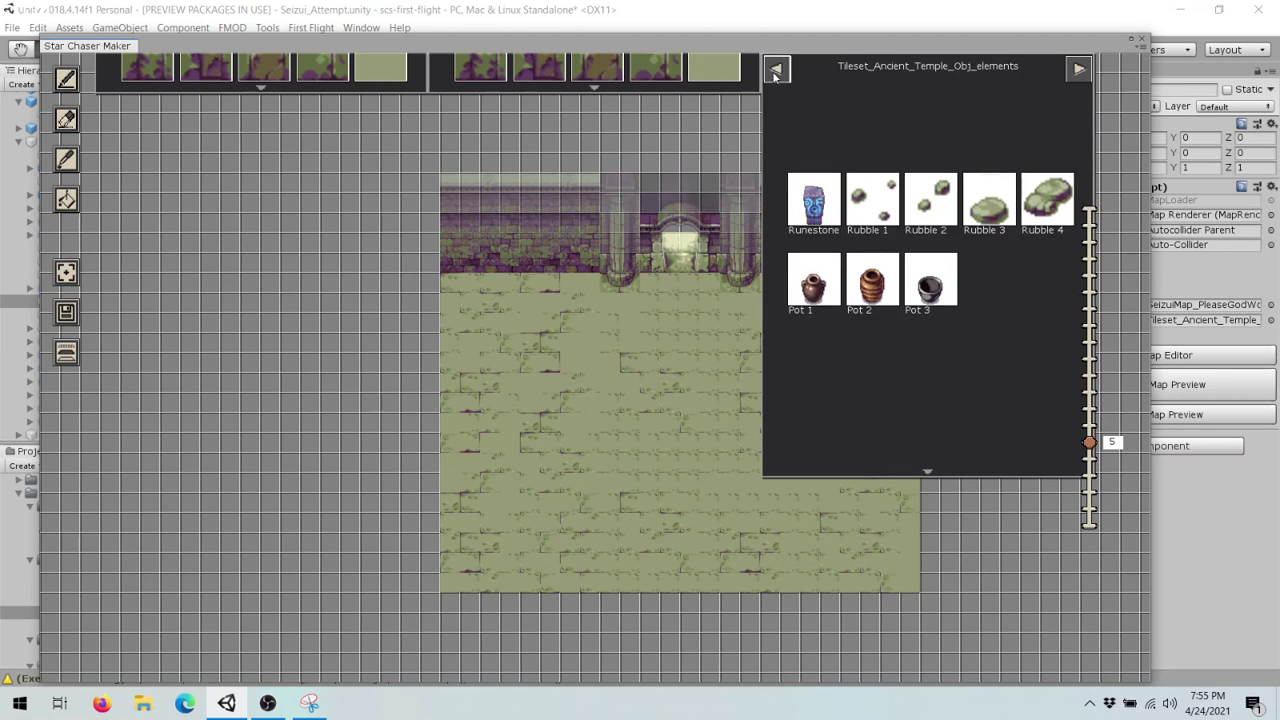
{"action": "left_click", "coordinate": [776, 71]}
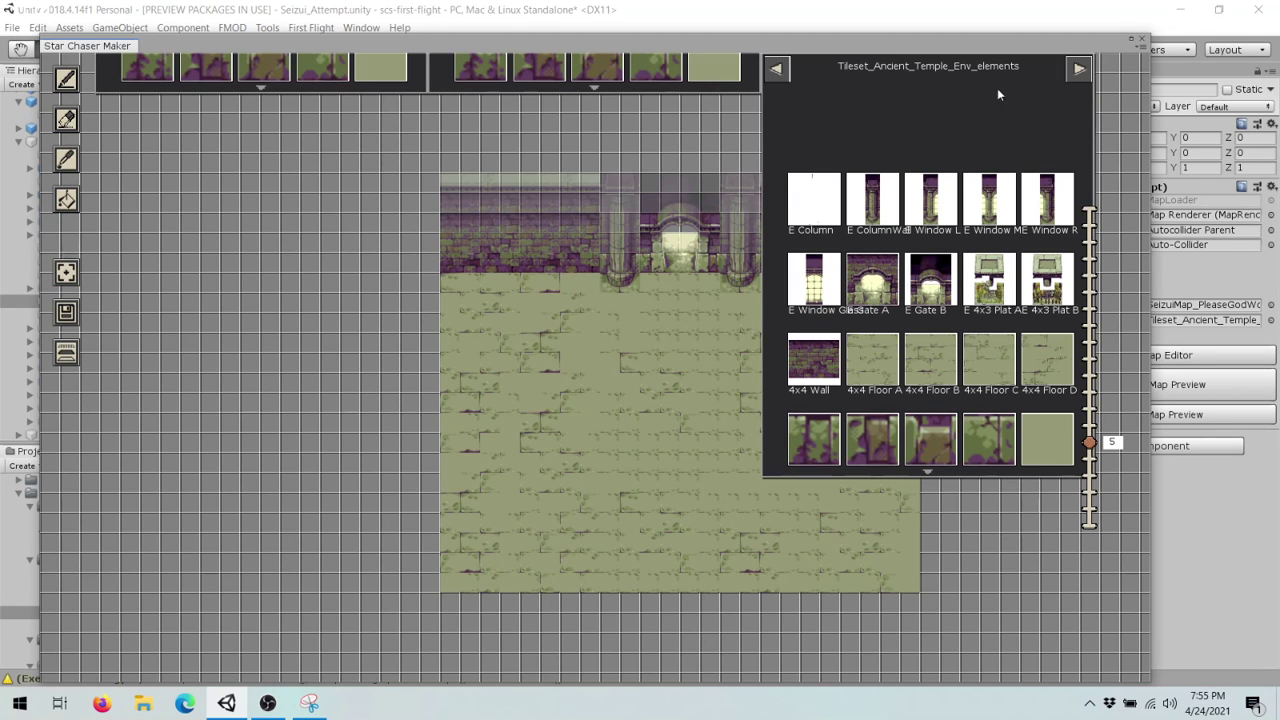
{"action": "left_click", "coordinate": [1077, 70]}
{"action": "left_click", "coordinate": [1077, 70]}
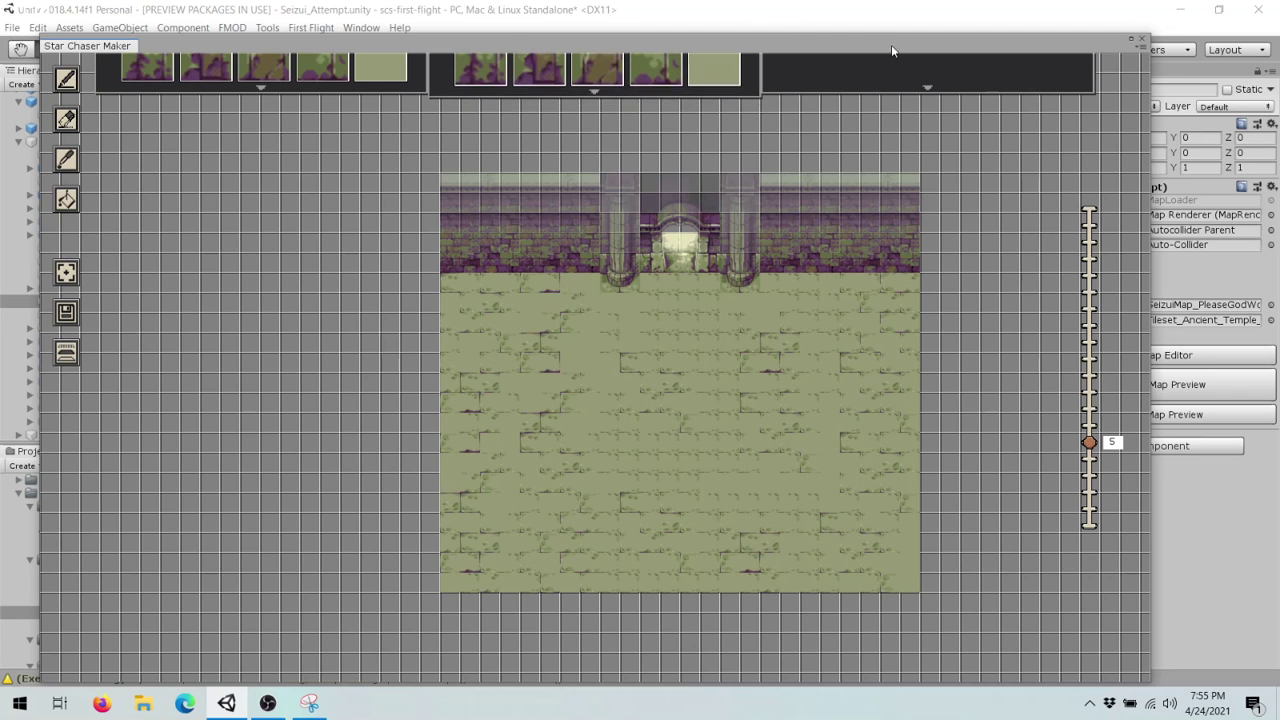
{"action": "left_click", "coordinate": [1143, 42]}
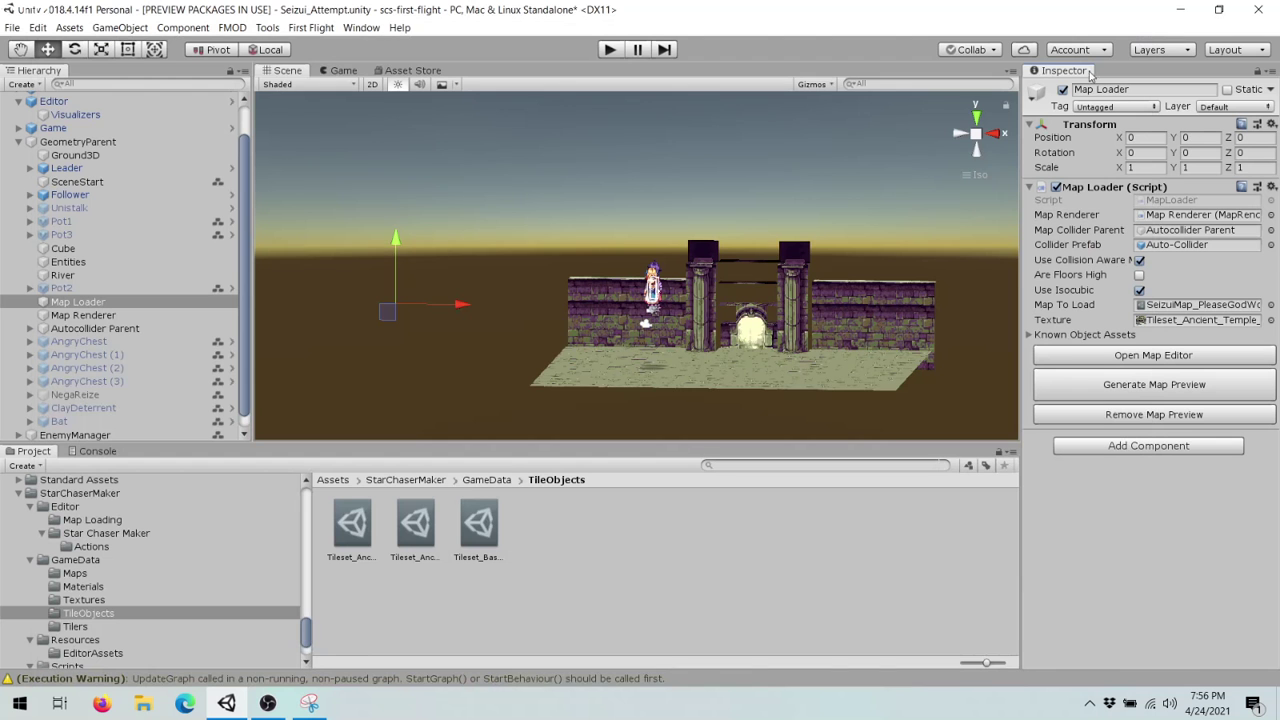
- Playtest the scene again, walking the Leader across the temple floor and back toward the Follower, and stop the game
{"action": "left_click", "coordinate": [609, 50]}
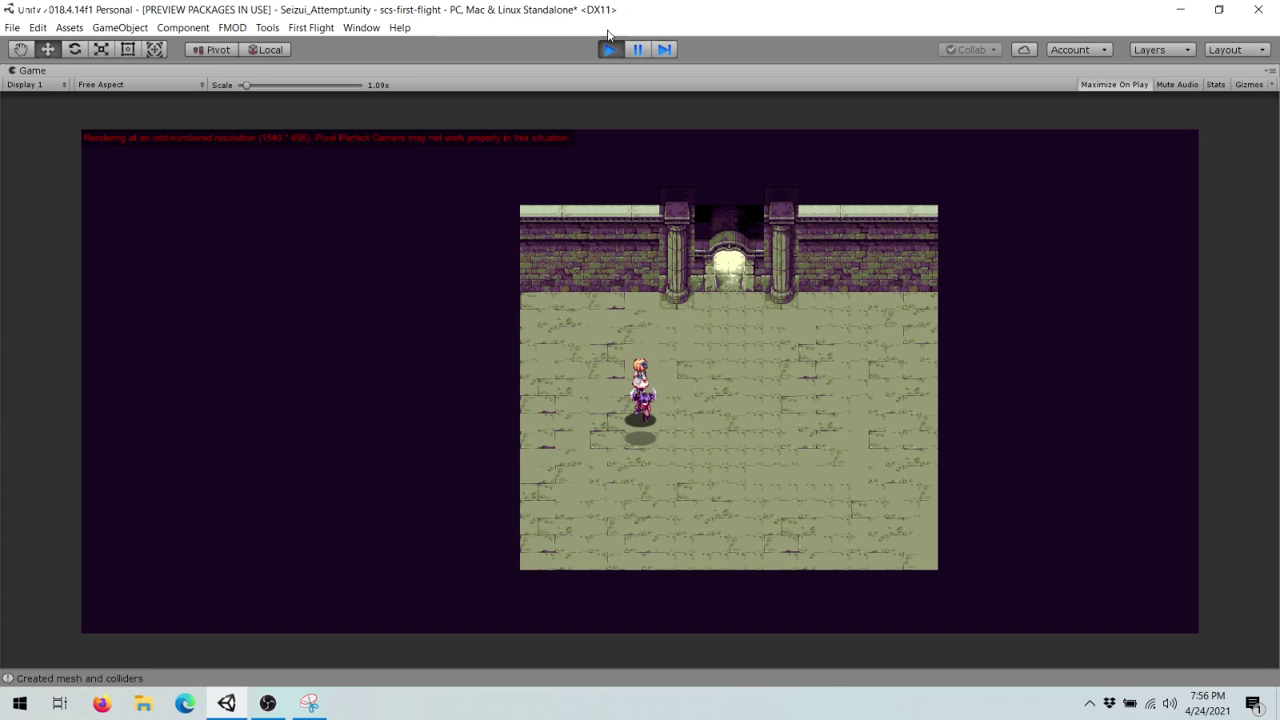
{"action": "key", "text": "Down"}
{"action": "key", "text": "Right"}
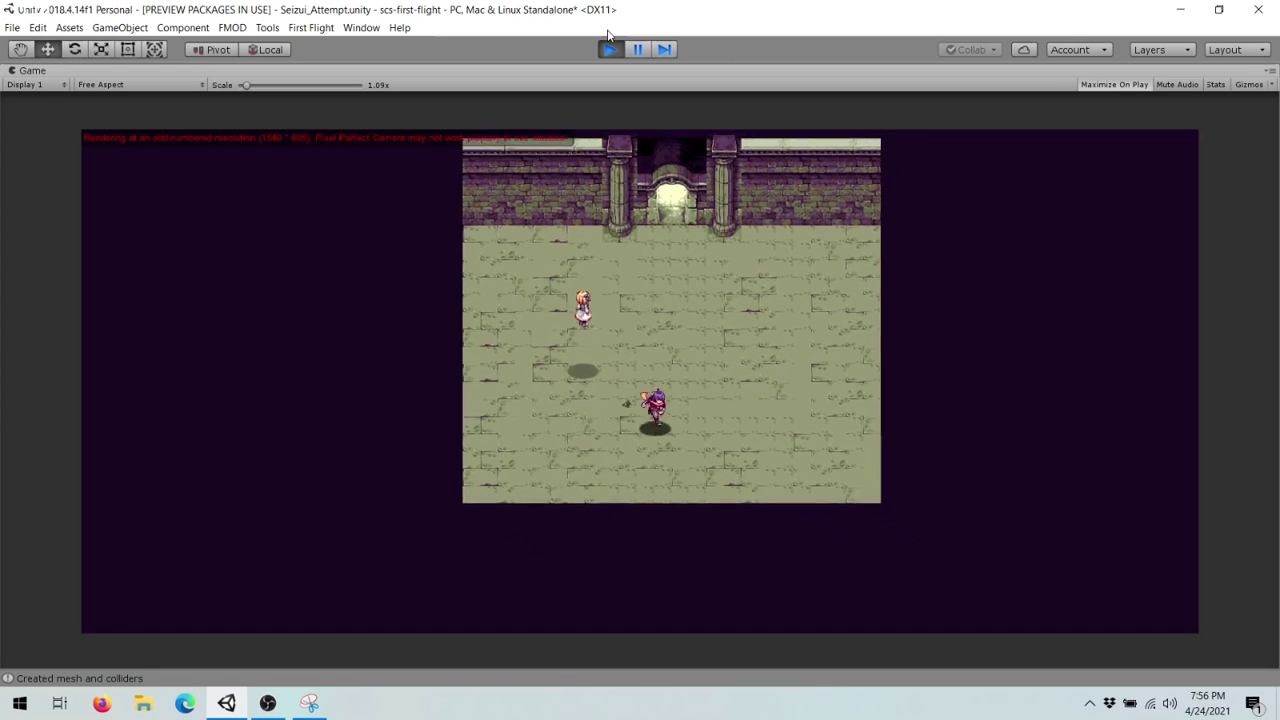
{"action": "key", "text": "Up"}
{"action": "key", "text": "Left"}
{"action": "key", "text": "Up"}
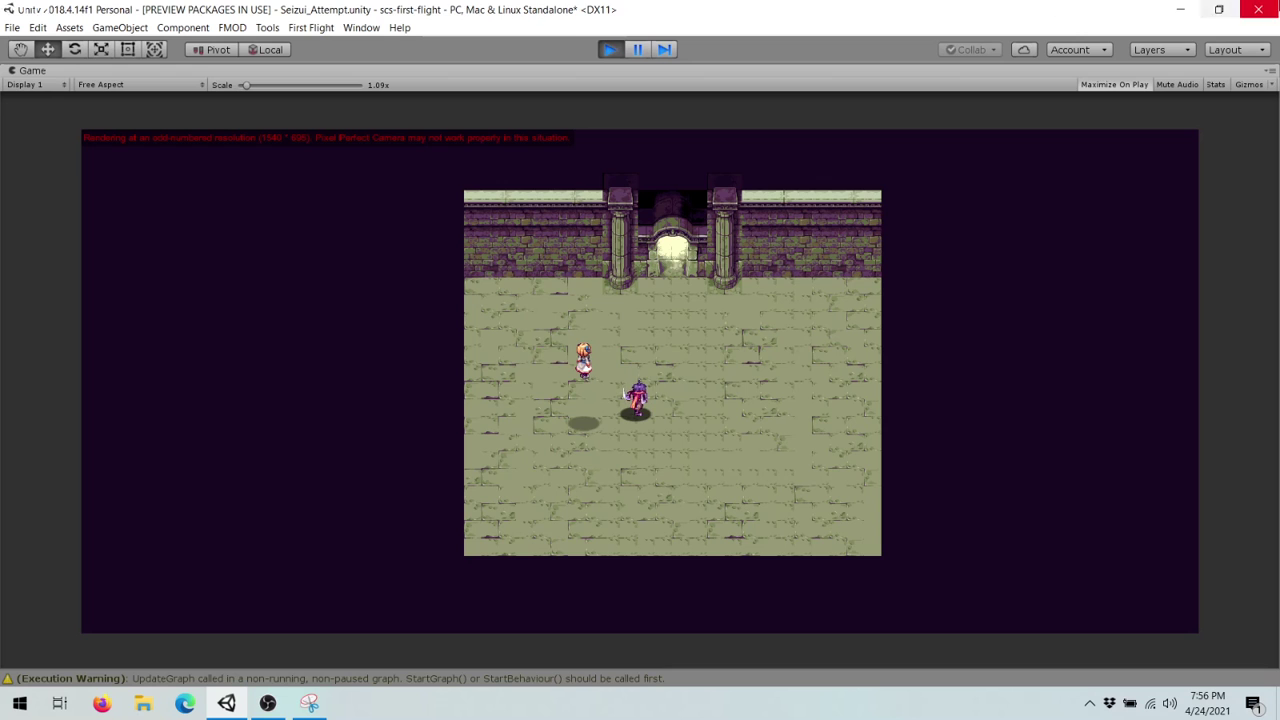
{"action": "left_click", "coordinate": [609, 49]}
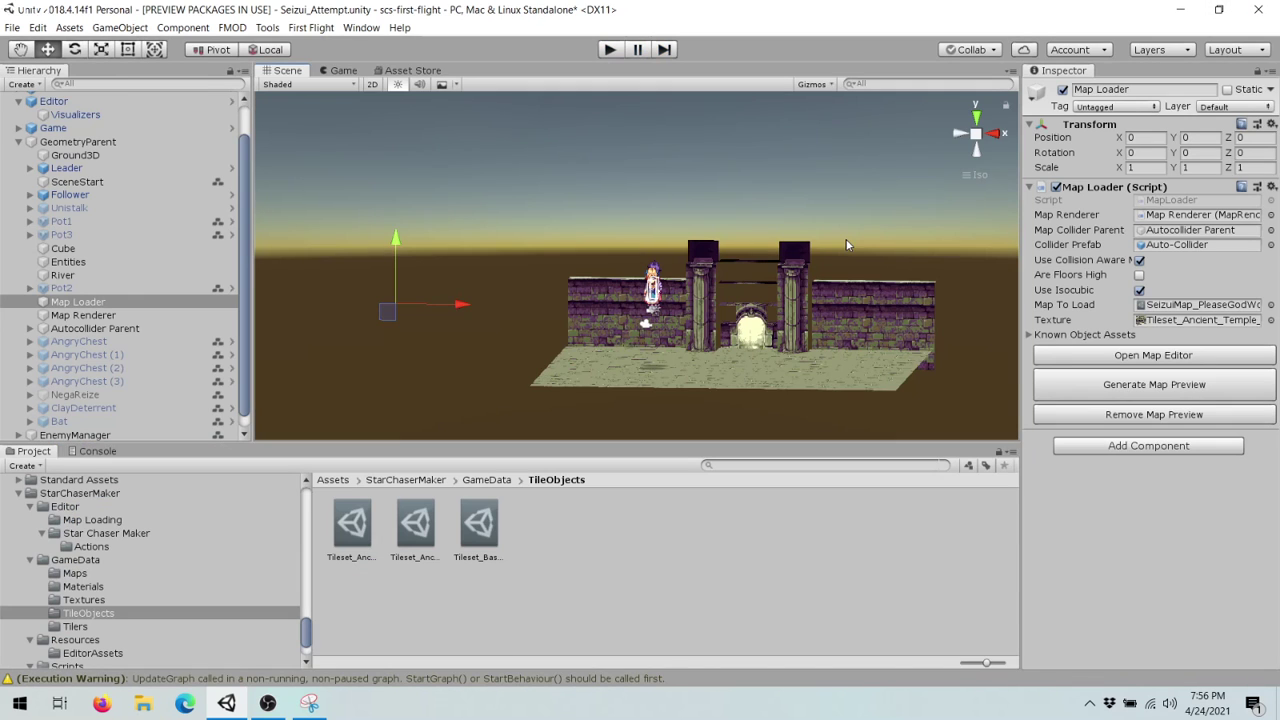
- Reopen the map editor and switch the active layer to 5
{"action": "left_click", "coordinate": [1146, 358]}
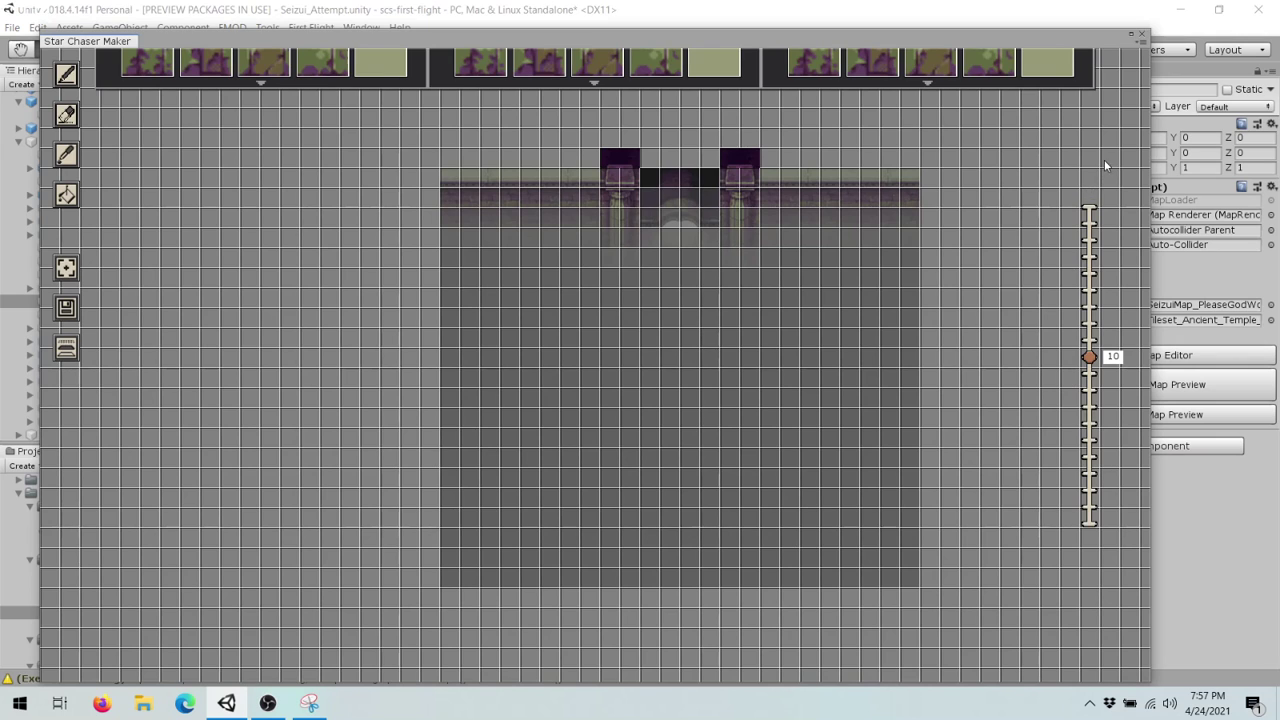
{"action": "left_click", "coordinate": [1091, 373]}
{"action": "left_click_drag", "start_coordinate": [1093, 376], "coordinate": [1091, 455]}
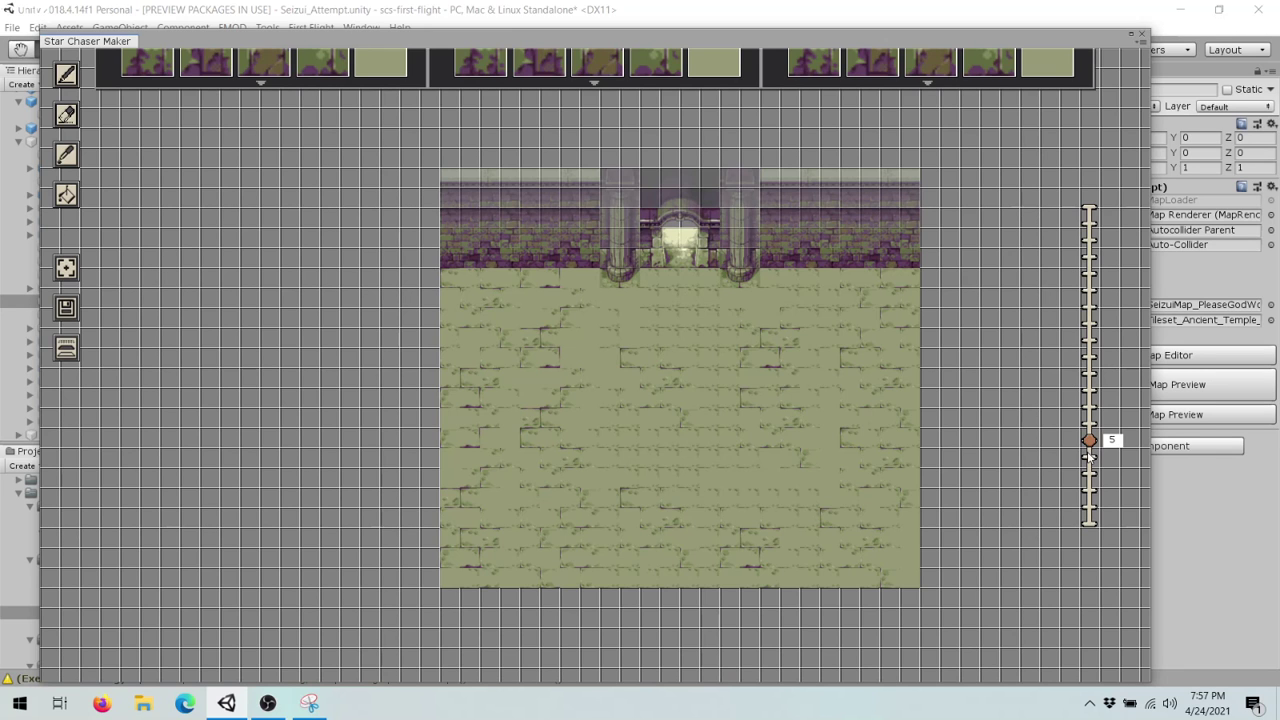
{"action": "mouse_move", "coordinate": [1090, 441]}
{"action": "left_mouse_down"}
{"action": "mouse_move", "coordinate": [1090, 463]}
{"action": "mouse_move", "coordinate": [1092, 426]}
{"action": "mouse_move", "coordinate": [1089, 441]}
{"action": "left_mouse_up"}
- Assemble a window just beyond the temple wall's right end from the E Window Glass, E Window L and E Window R elements
{"action": "mouse_move", "coordinate": [823, 63]}
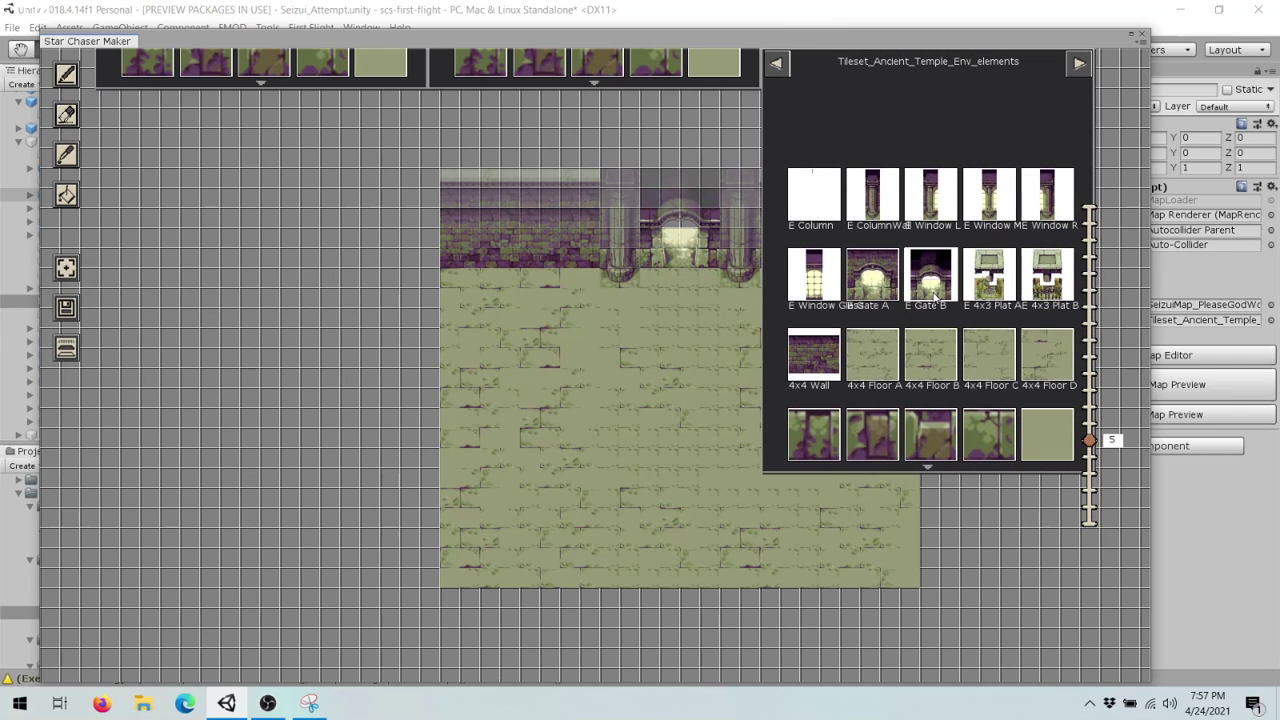
{"action": "left_click", "coordinate": [817, 285]}
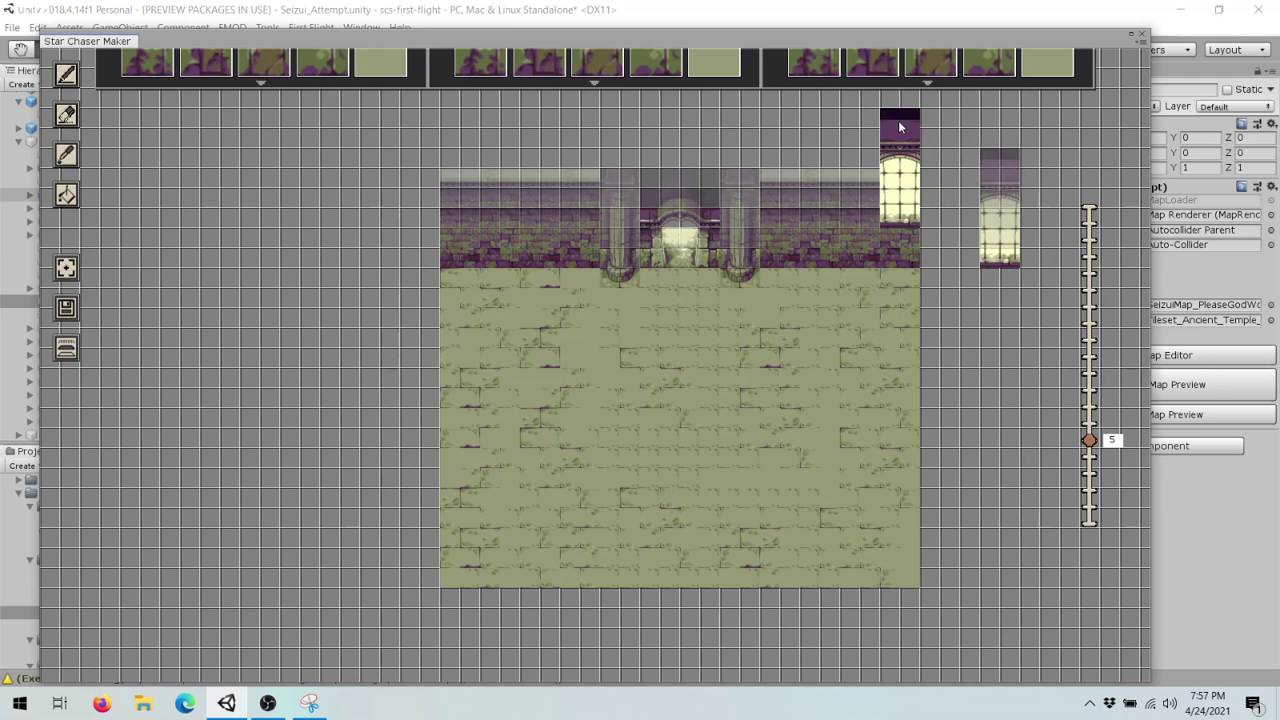
{"action": "mouse_move", "coordinate": [922, 68]}
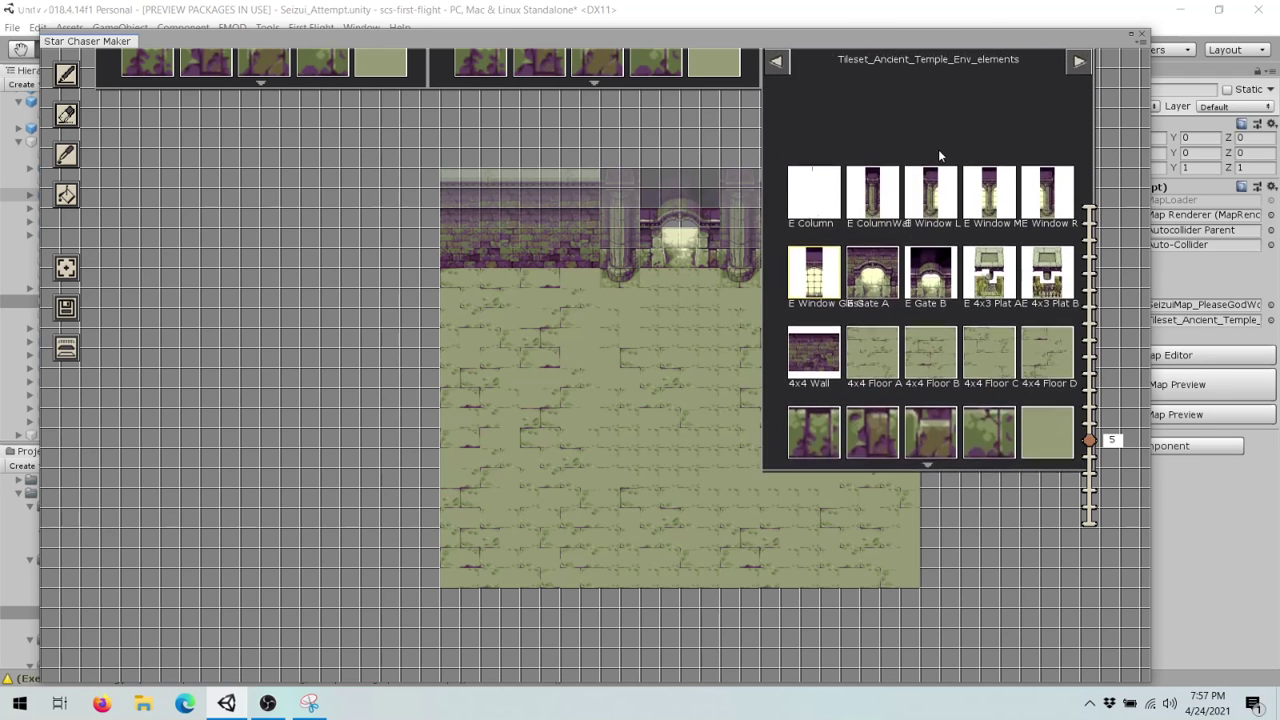
{"action": "left_click", "coordinate": [932, 214]}
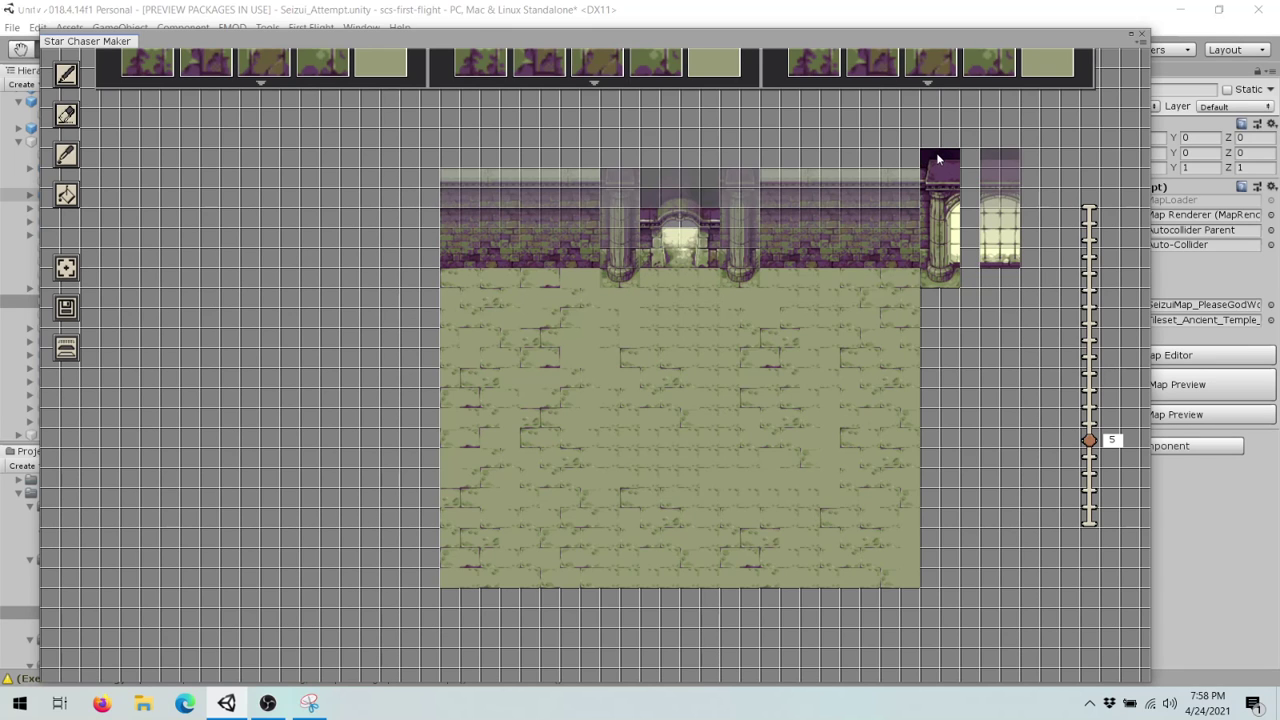
{"action": "left_click", "coordinate": [944, 156]}
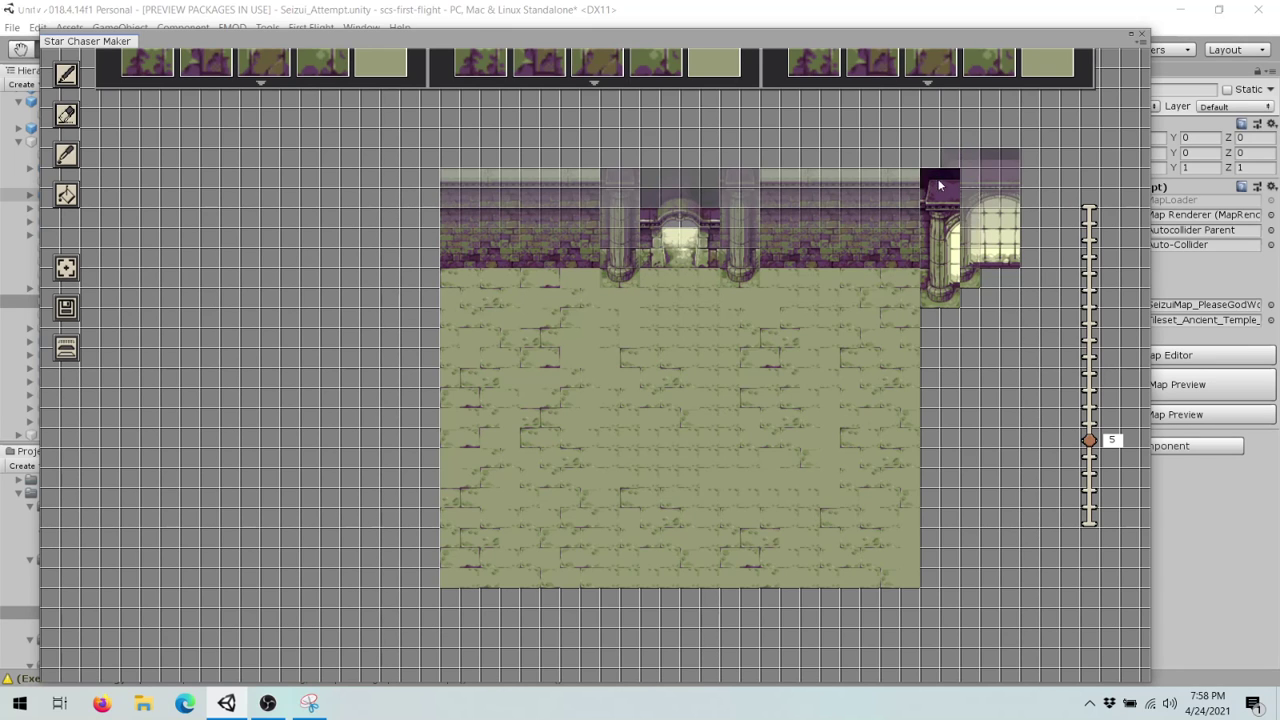
{"action": "mouse_move", "coordinate": [967, 75]}
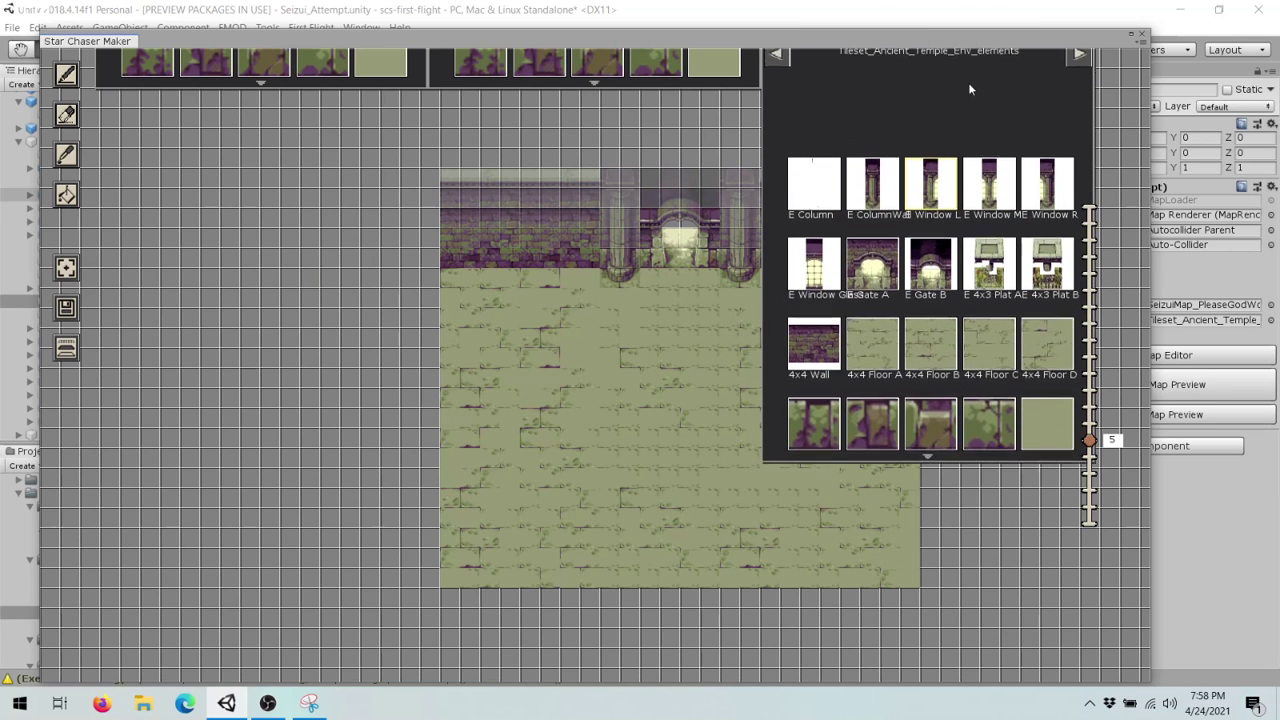
{"action": "left_click", "coordinate": [1041, 191]}
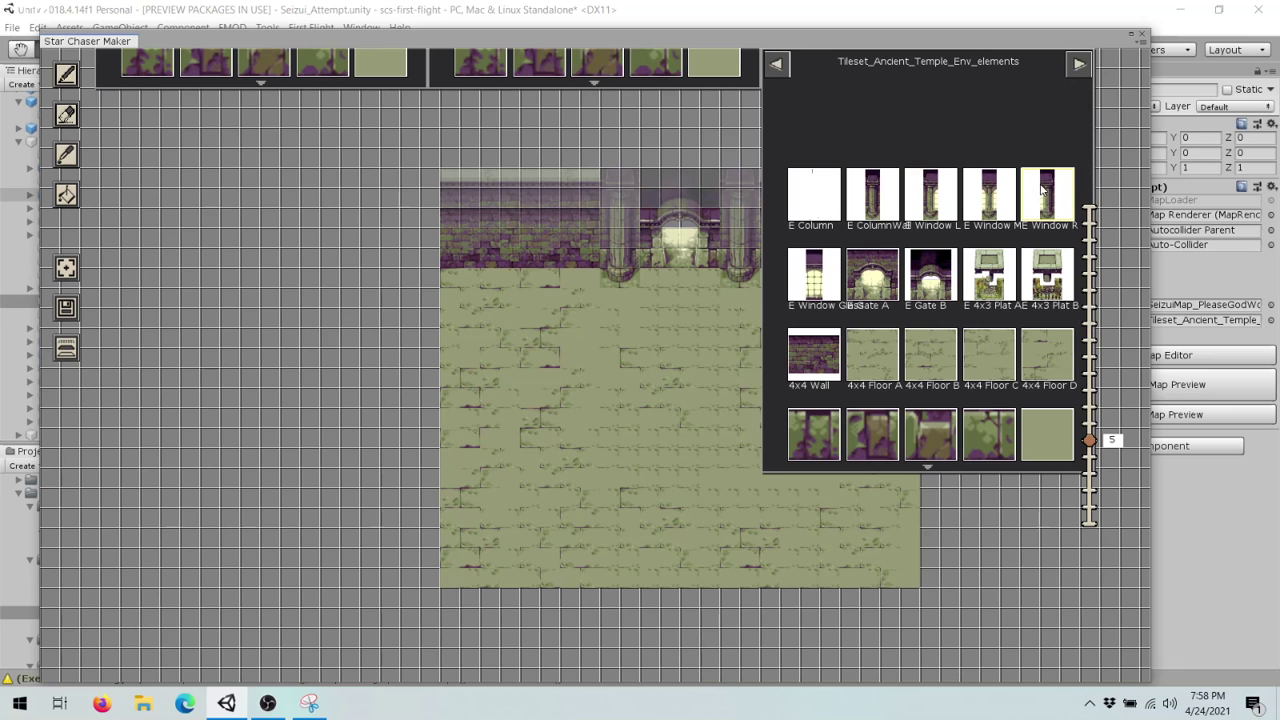
{"action": "left_click", "coordinate": [1043, 190]}
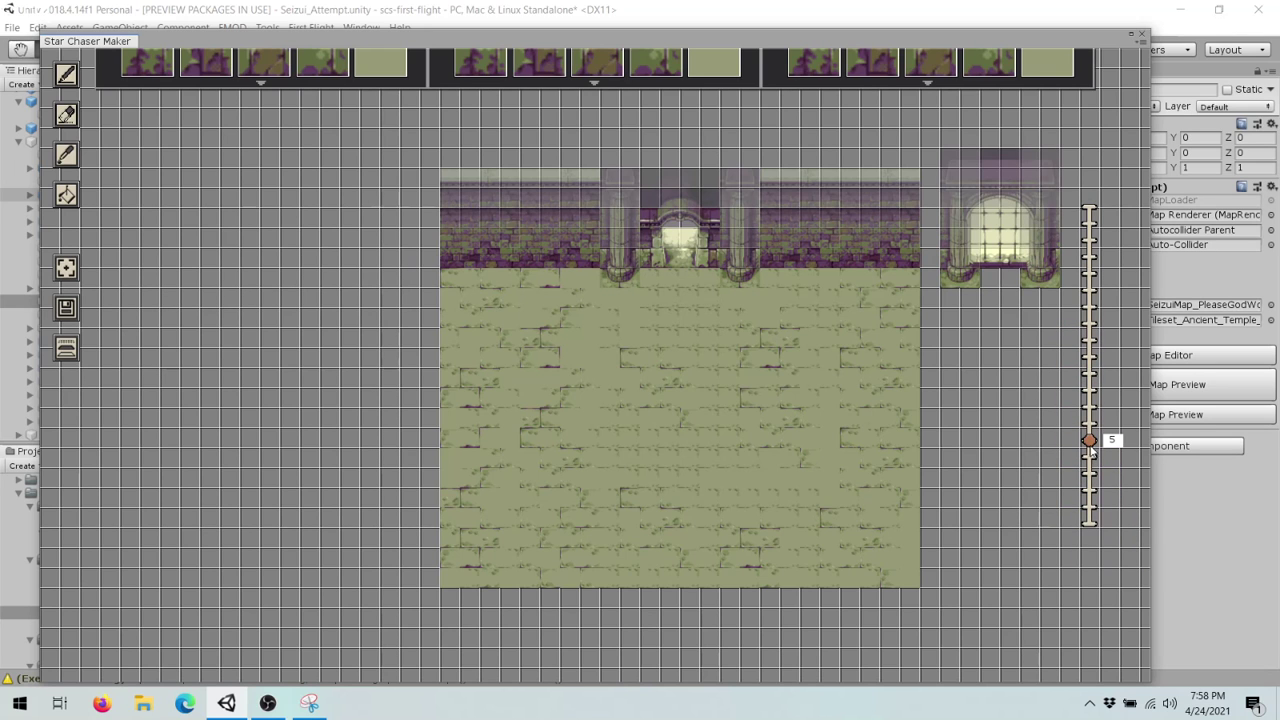
{"action": "mouse_move", "coordinate": [1090, 452]}
{"action": "left_mouse_down"}
{"action": "mouse_move", "coordinate": [1091, 399]}
{"action": "mouse_move", "coordinate": [1094, 432]}
{"action": "left_mouse_up"}
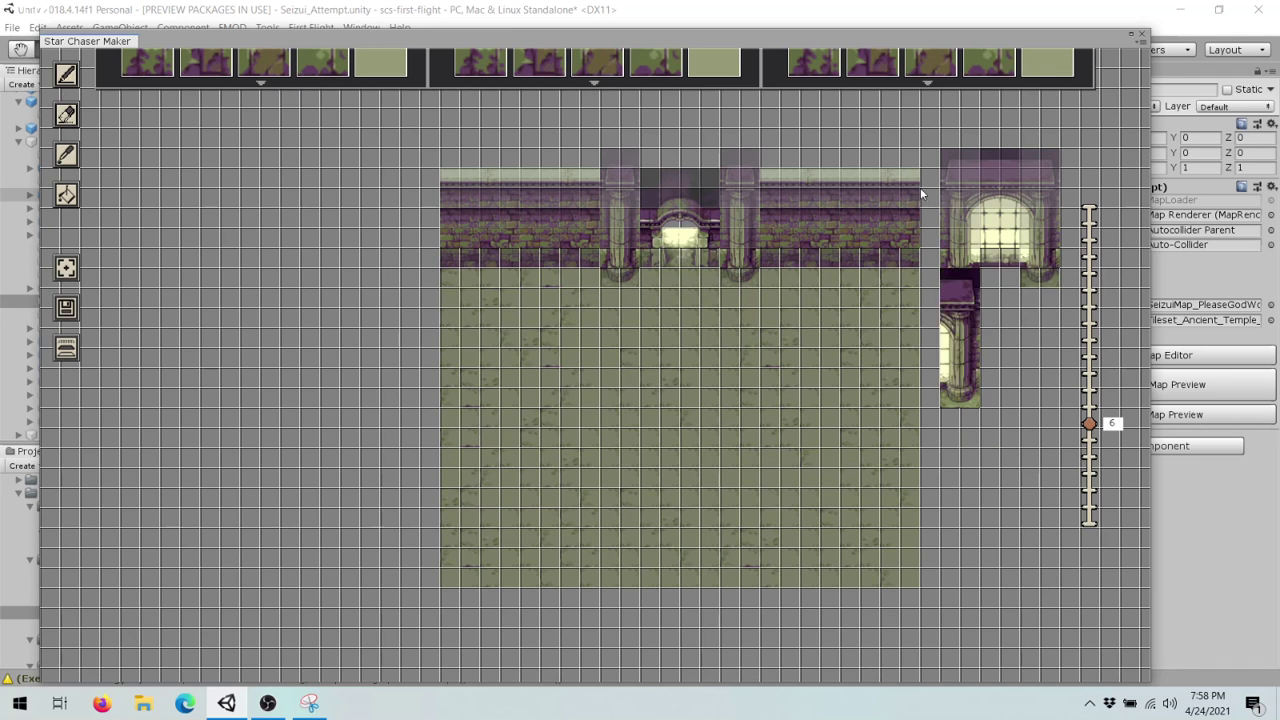
{"action": "mouse_move", "coordinate": [925, 55]}
{"action": "mouse_move", "coordinate": [944, 83]}
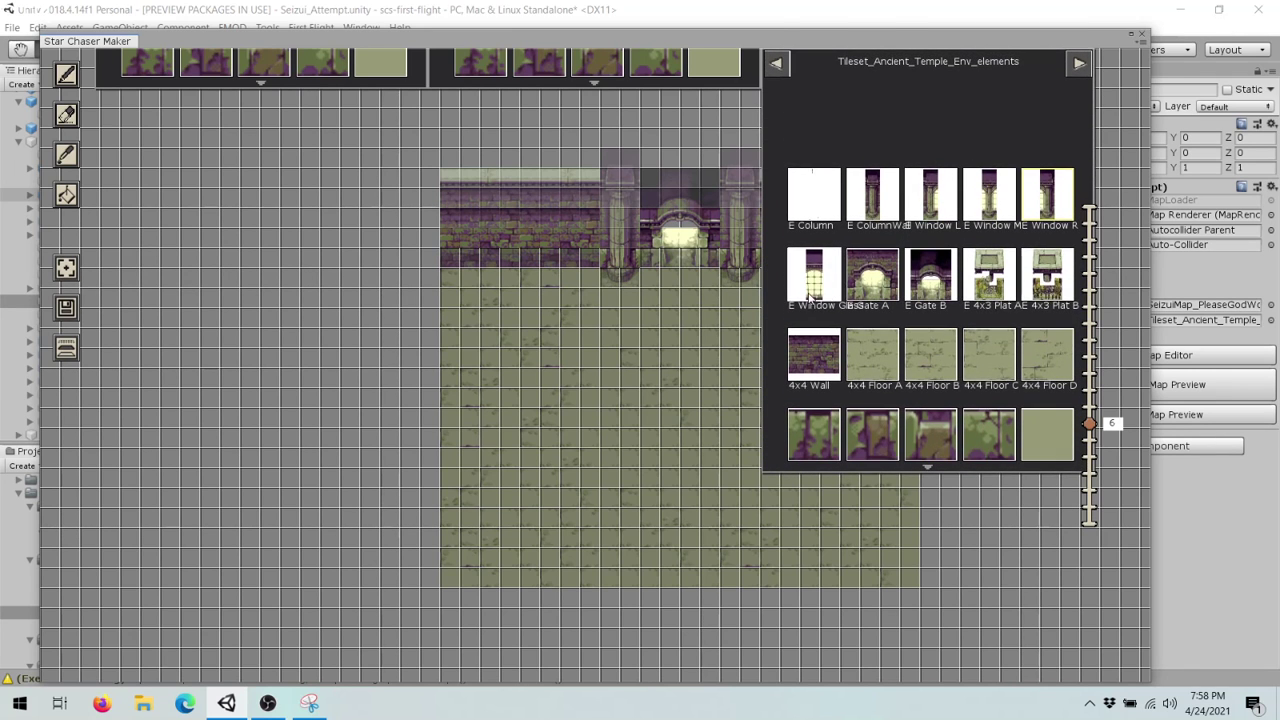
{"action": "left_click", "coordinate": [812, 287]}
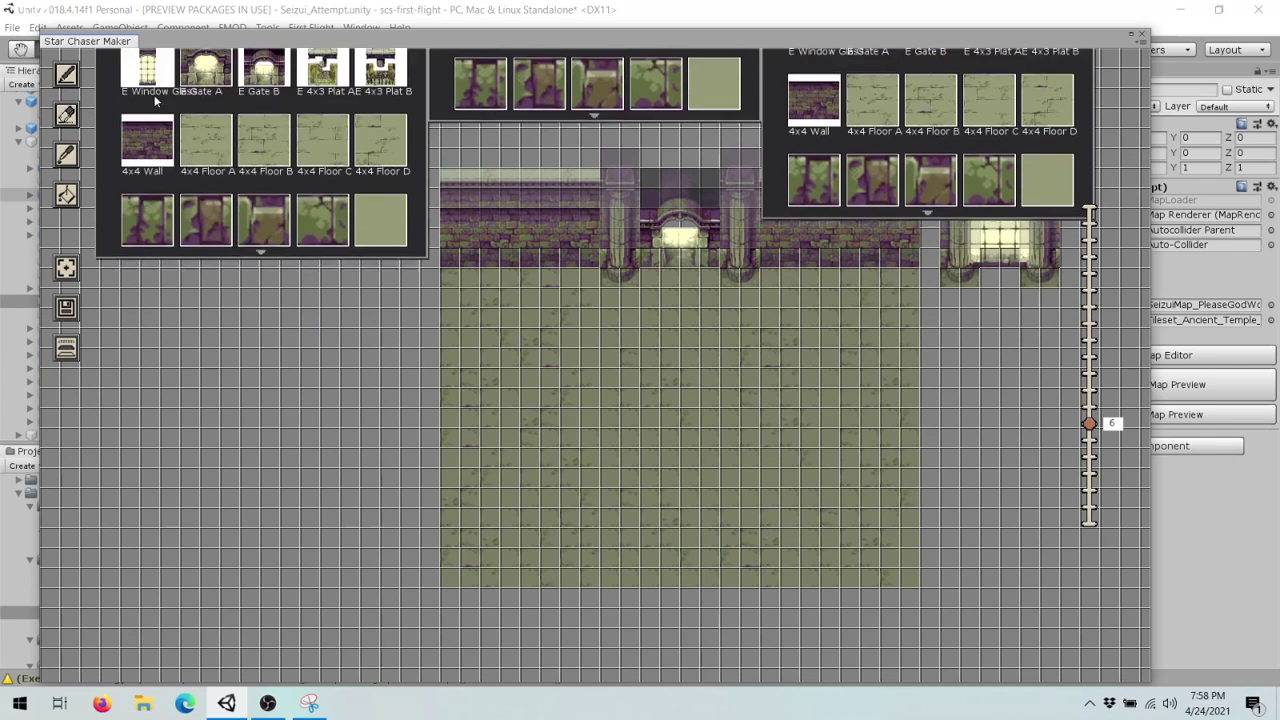
- Erase both window side columns and the window glass beyond the wall's right end on layer 5
{"action": "left_click", "coordinate": [64, 117]}
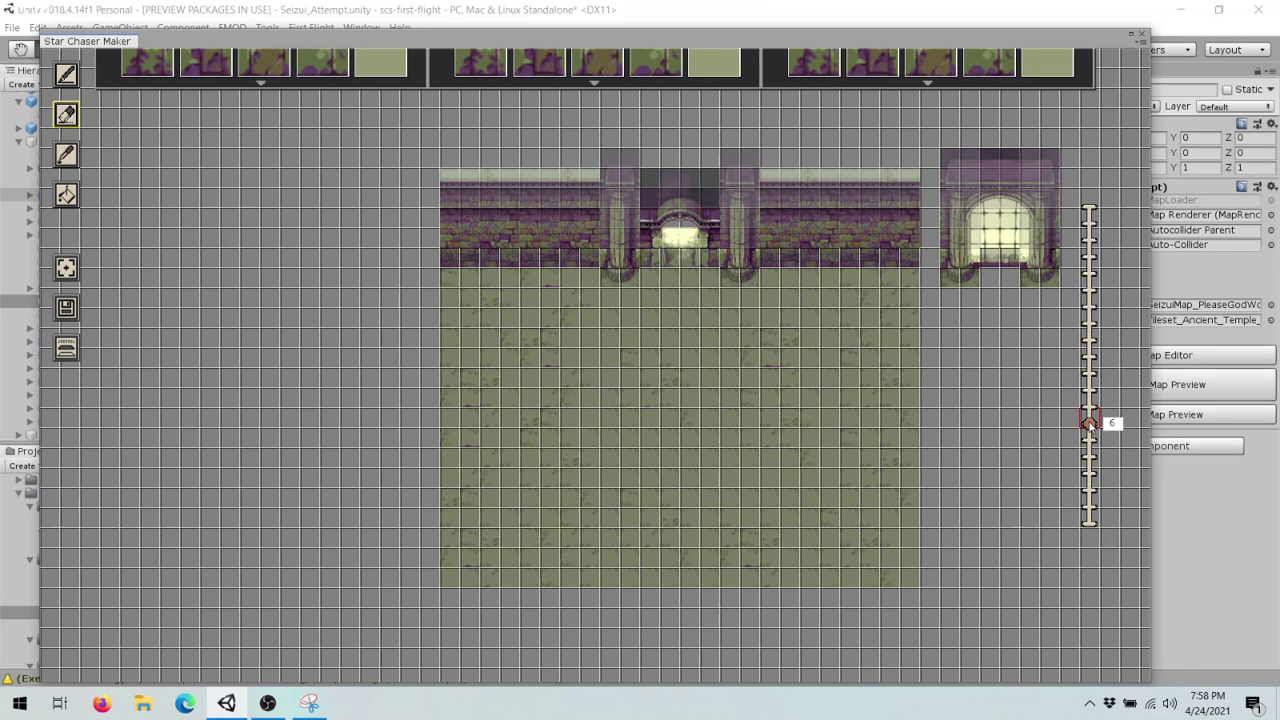
{"action": "left_click_drag", "start_coordinate": [1089, 422], "coordinate": [1089, 440]}
{"action": "left_click", "coordinate": [959, 278]}
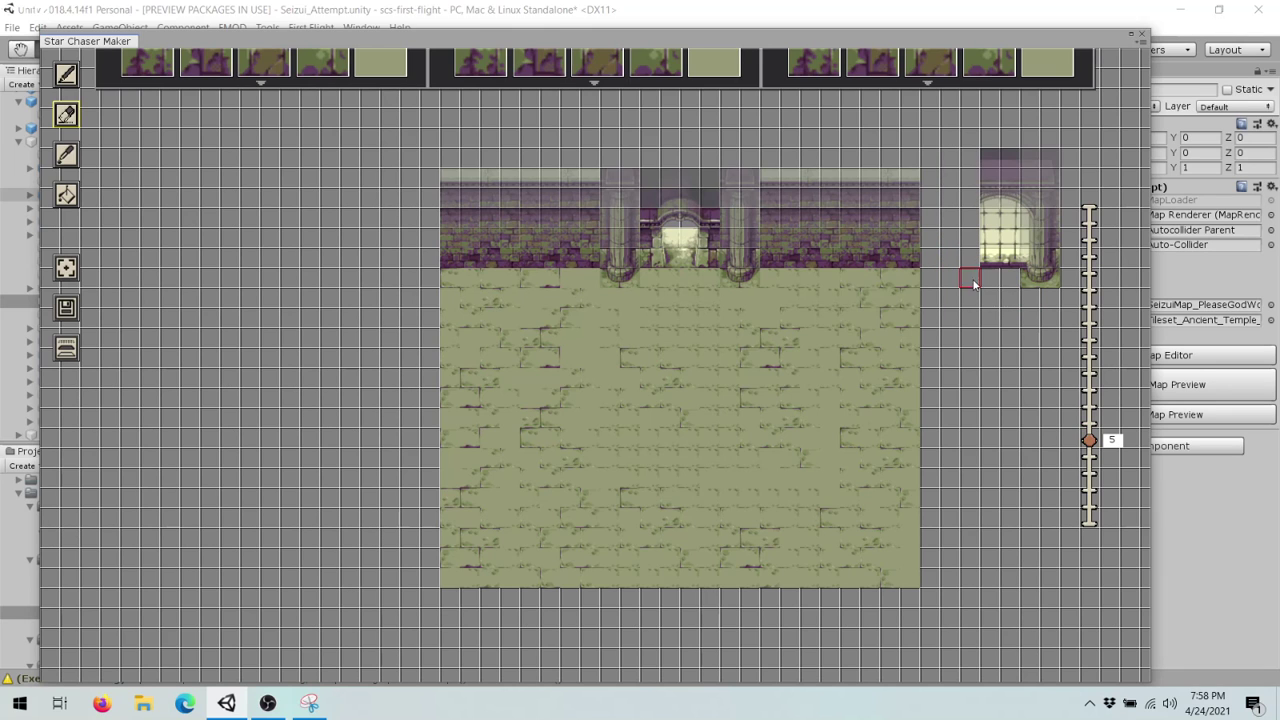
{"action": "left_click", "coordinate": [1036, 279]}
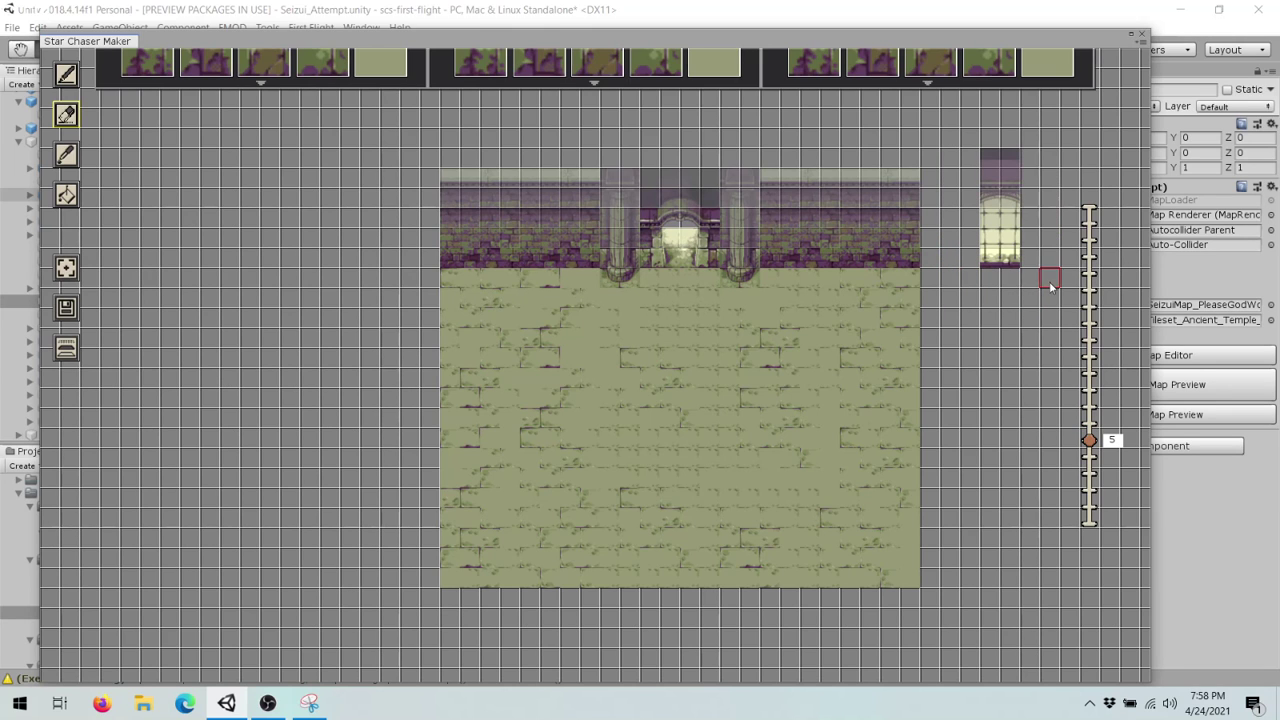
{"action": "left_click", "coordinate": [1002, 262]}
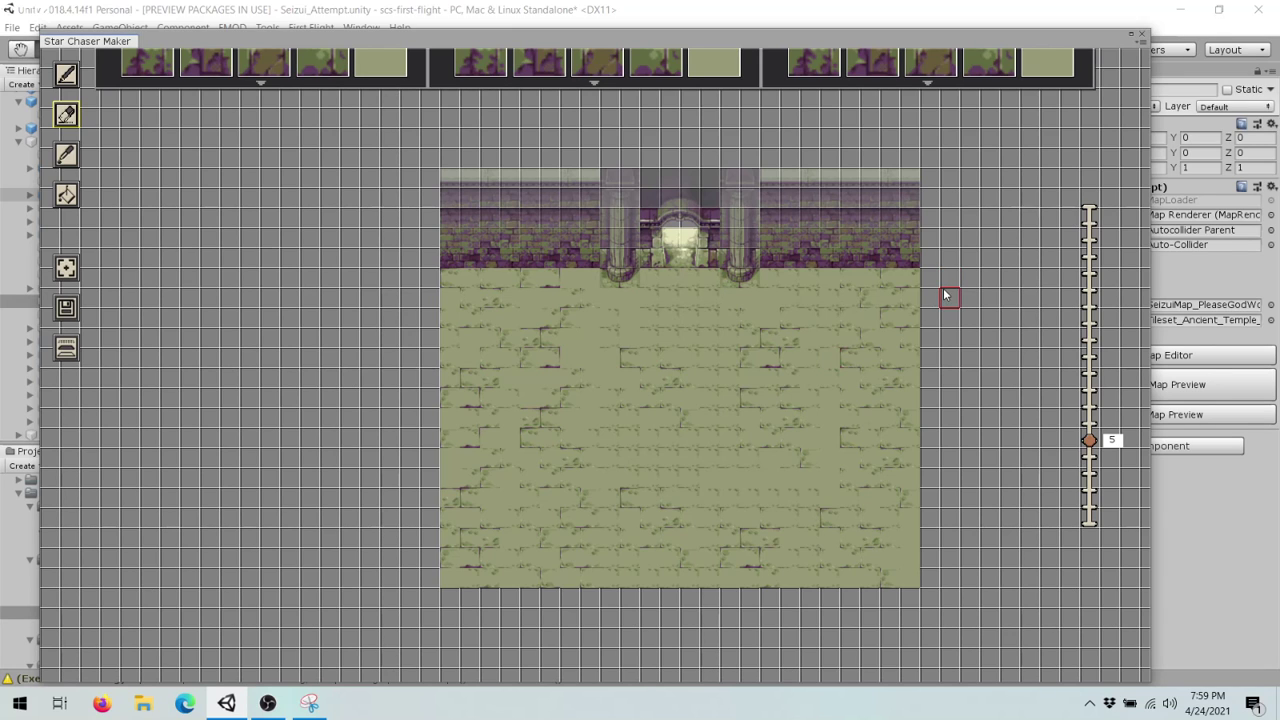
- Open Snipping Tool and capture the Star Chaser Maker window with the temple room map
{"action": "middle_click_drag", "start_coordinate": [943, 288], "coordinate": [781, 273]}
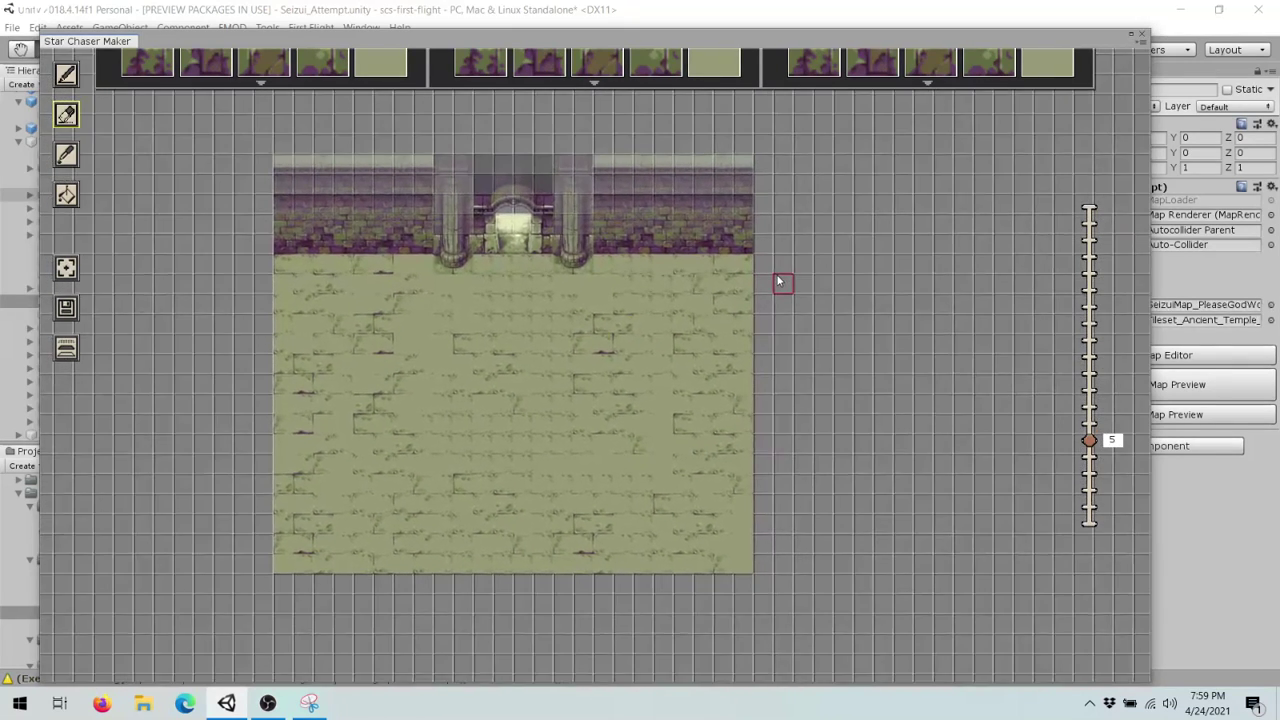
{"action": "key", "text": "super"}
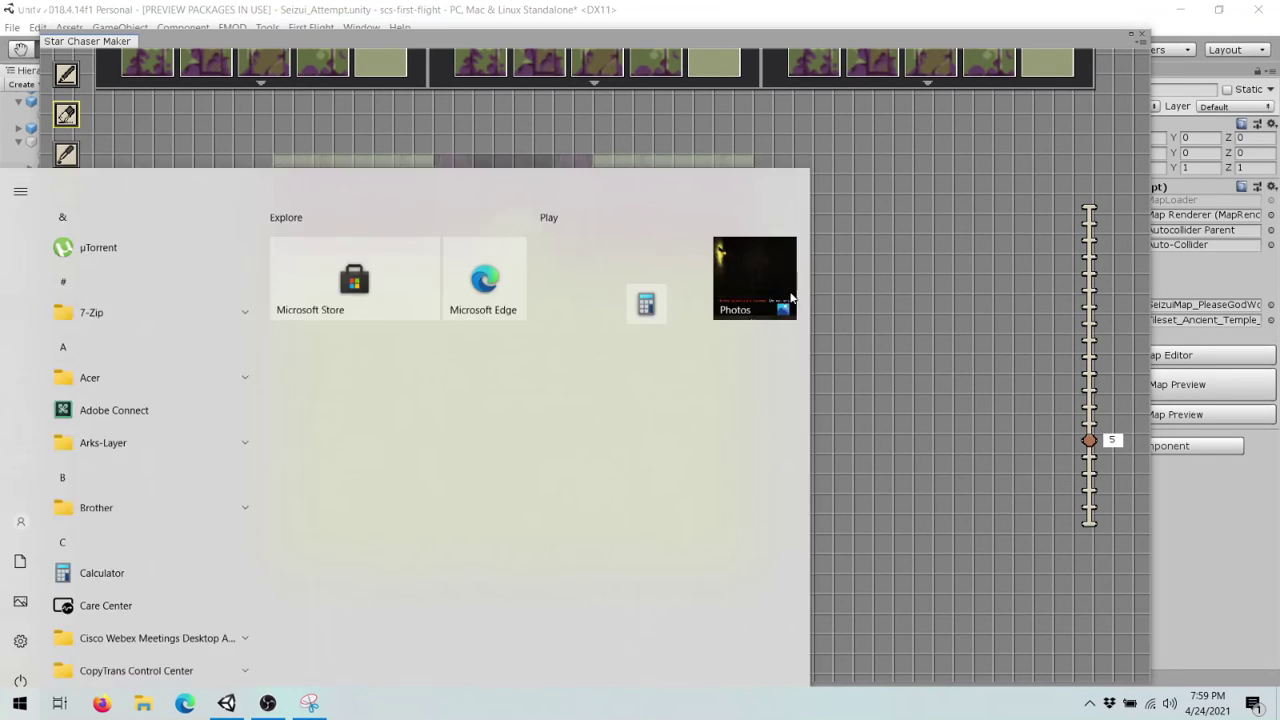
{"action": "type", "text": "sn"}
{"action": "key", "text": "Return"}
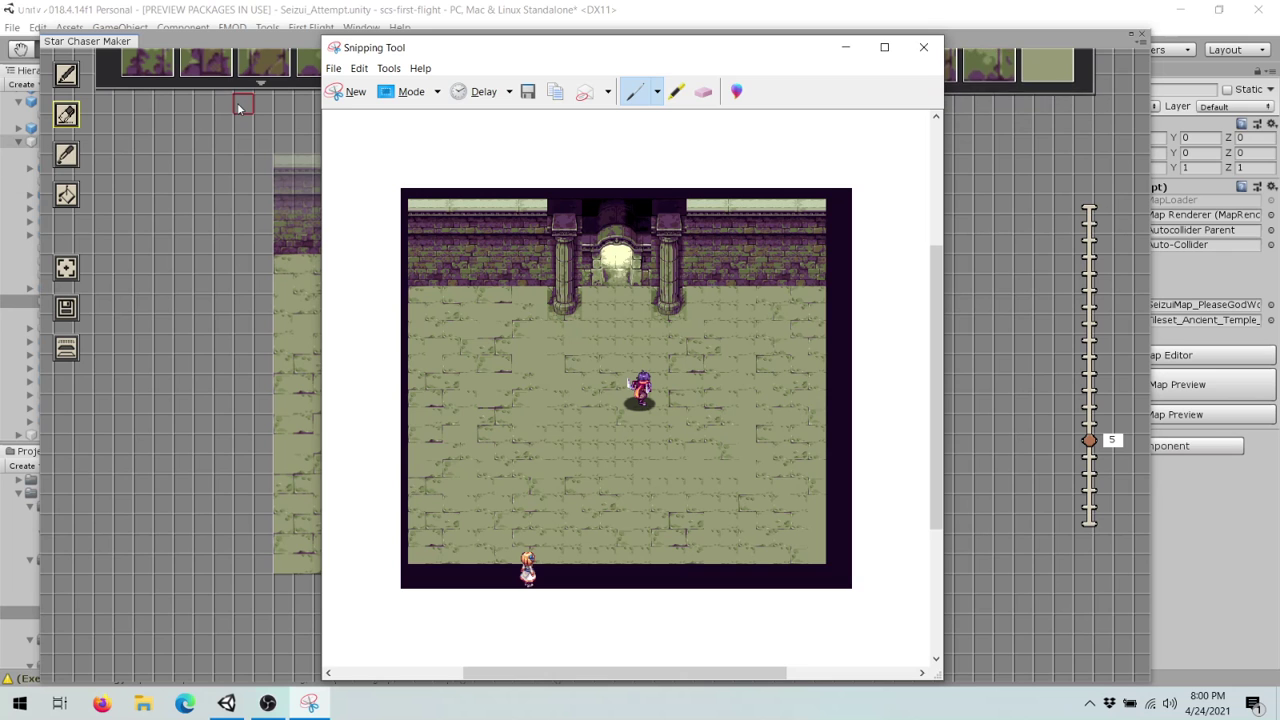
{"action": "left_click", "coordinate": [352, 91]}
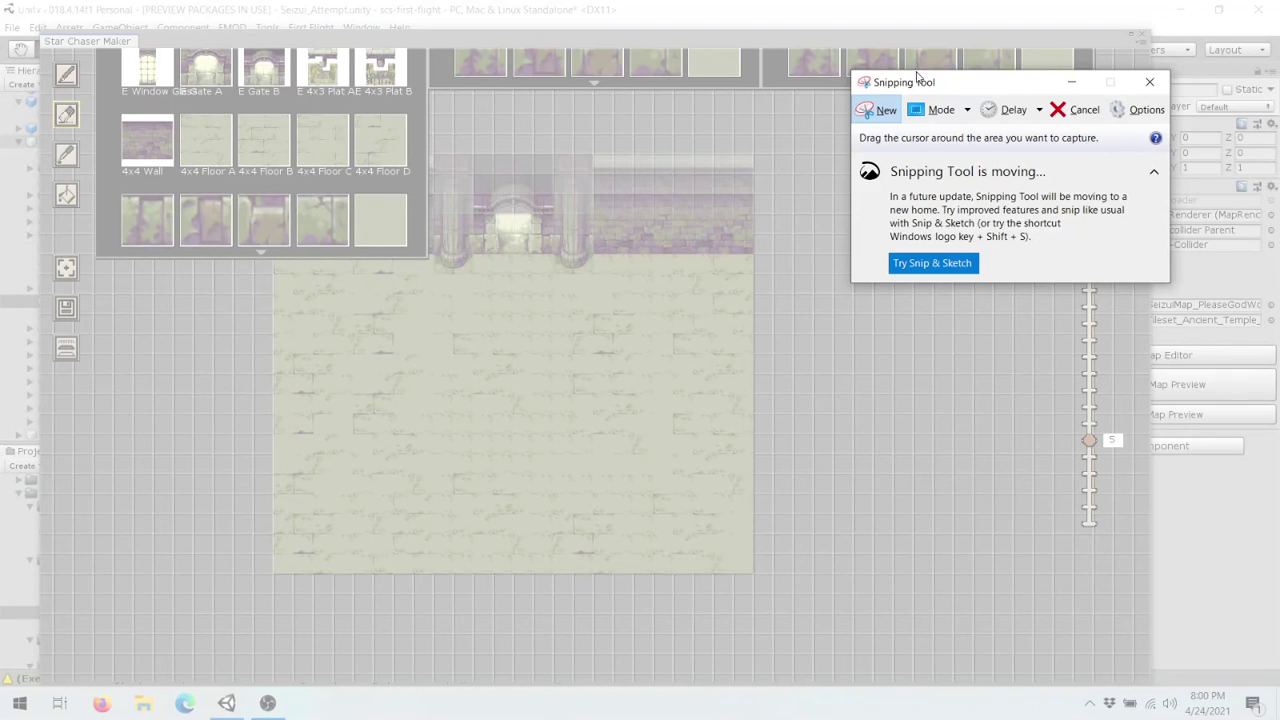
{"action": "left_click", "coordinate": [893, 108]}
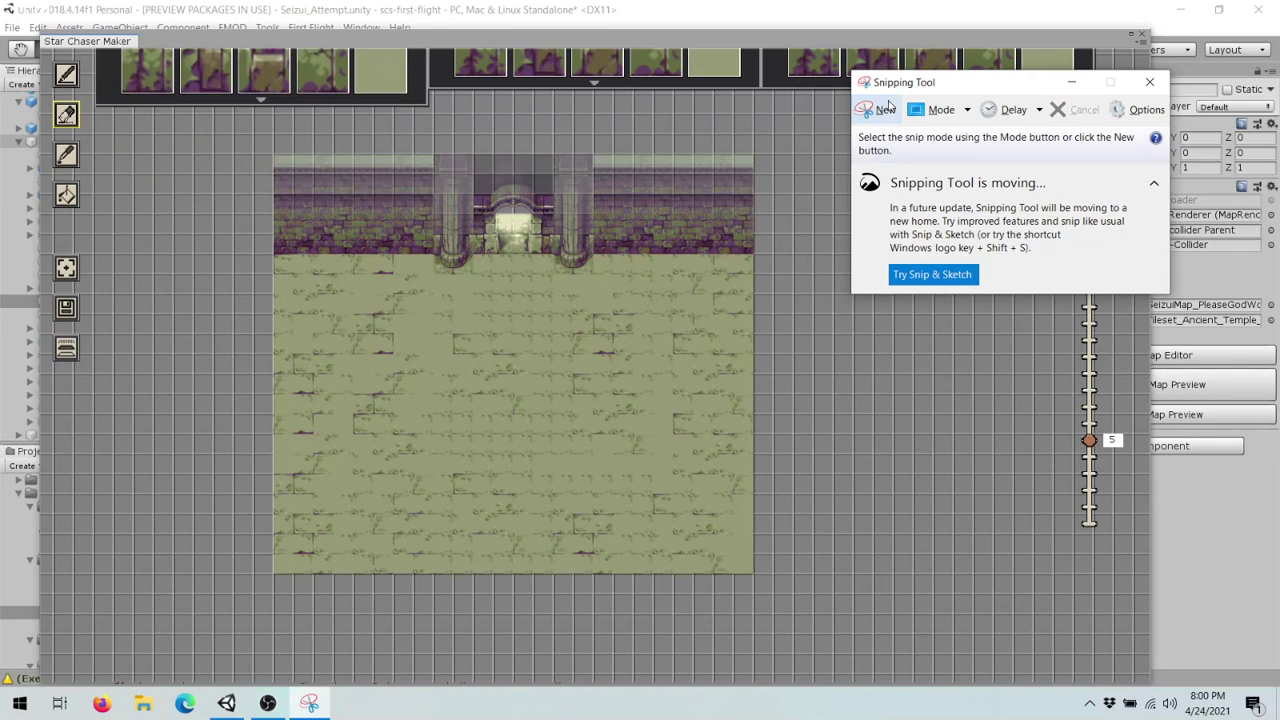
{"action": "left_click", "coordinate": [893, 108]}
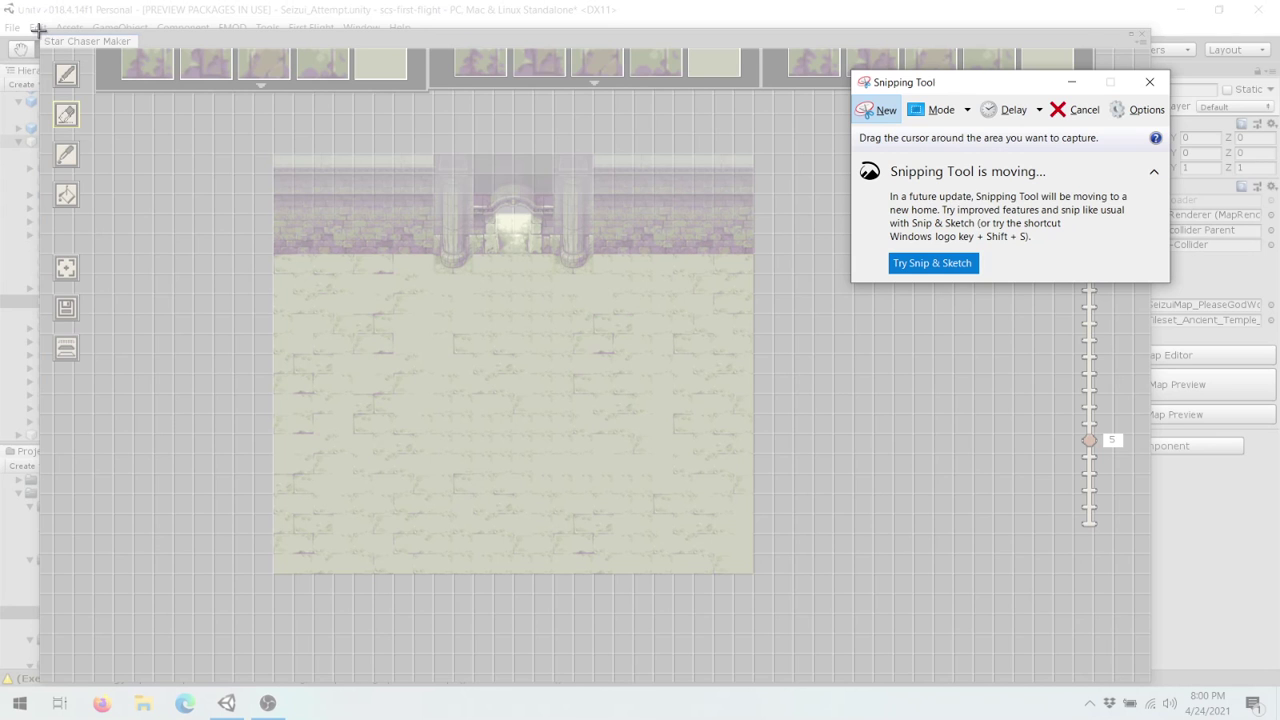
{"action": "left_click_drag", "start_coordinate": [38, 30], "coordinate": [1148, 589]}
- Save the map editor snip as a PNG named FirstRoom_Design1 in the Pictures folder
{"action": "right_click", "coordinate": [722, 472]}
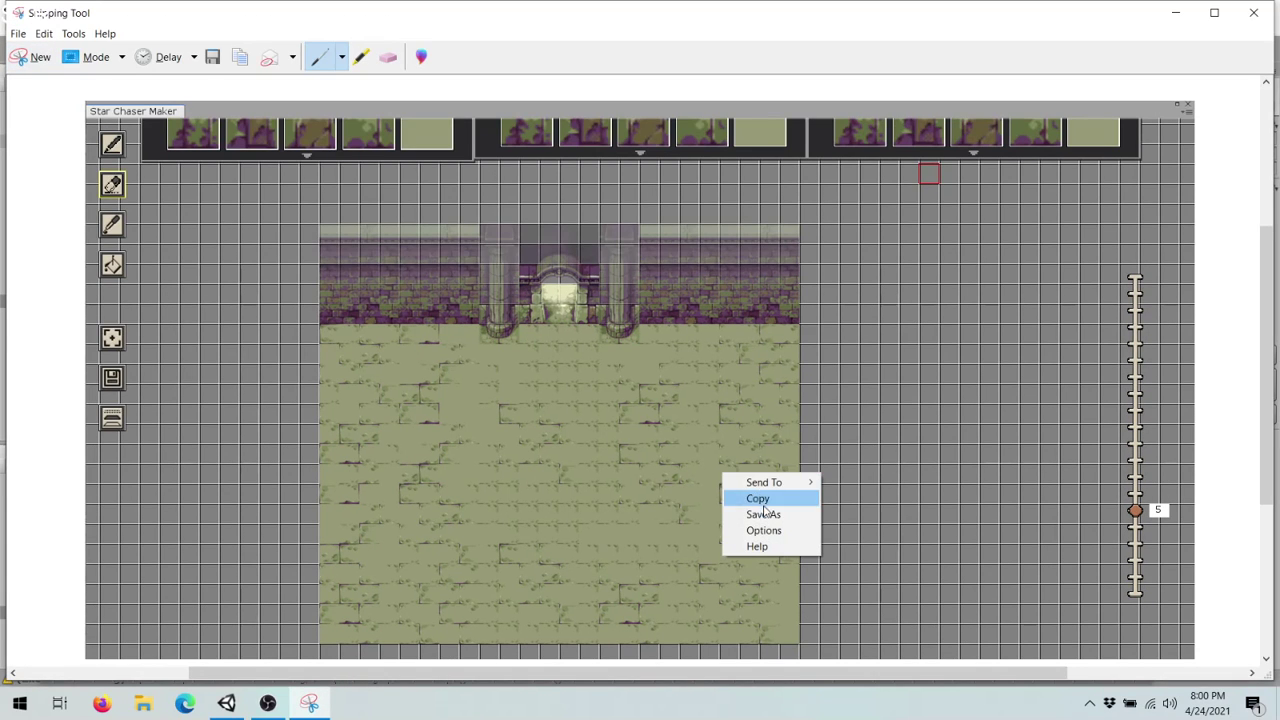
{"action": "left_click", "coordinate": [766, 512]}
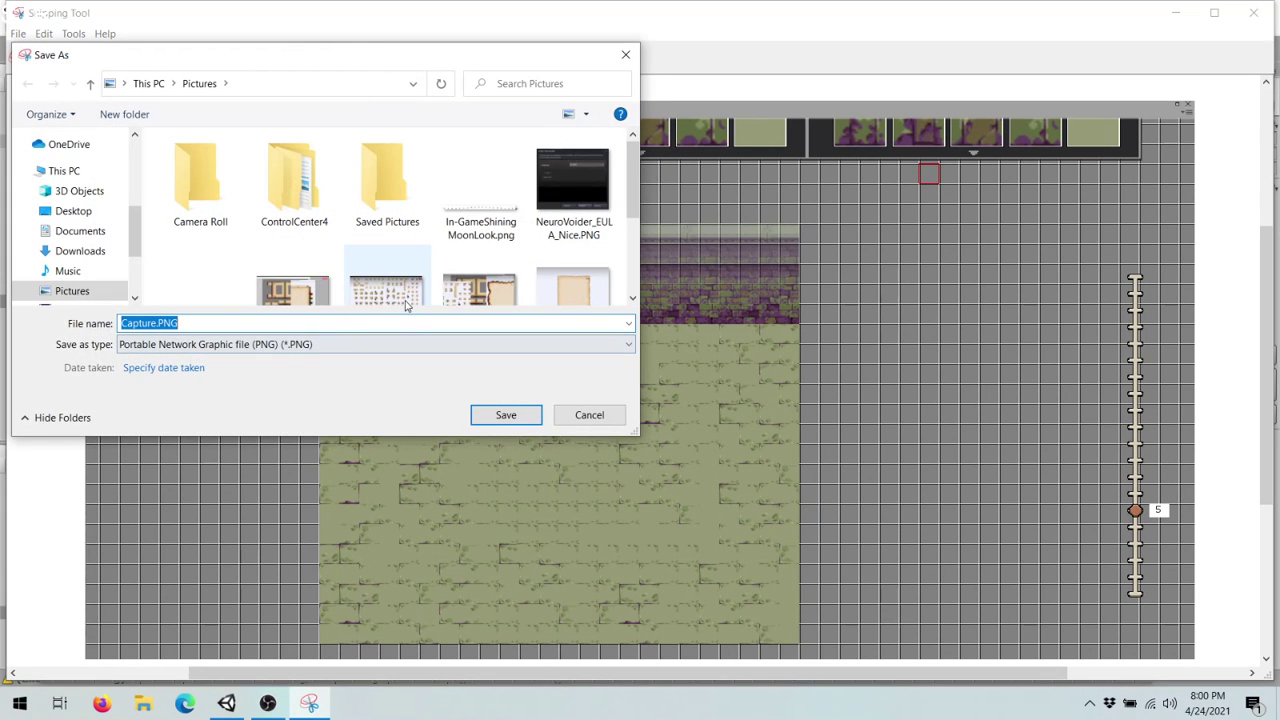
{"action": "scroll", "coordinate": [398, 251], "scroll_direction": "down", "scroll_amount": 1}
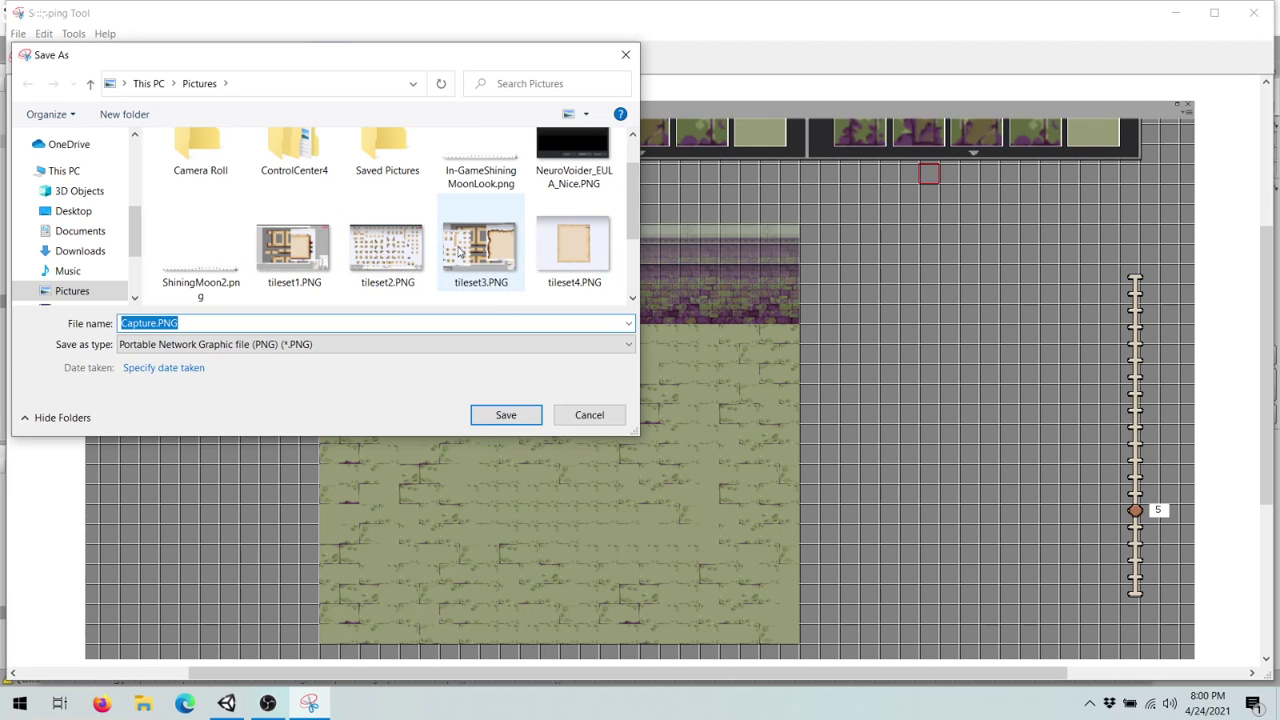
{"action": "key", "text": "BackSpace"}
{"action": "type", "text": "C"}
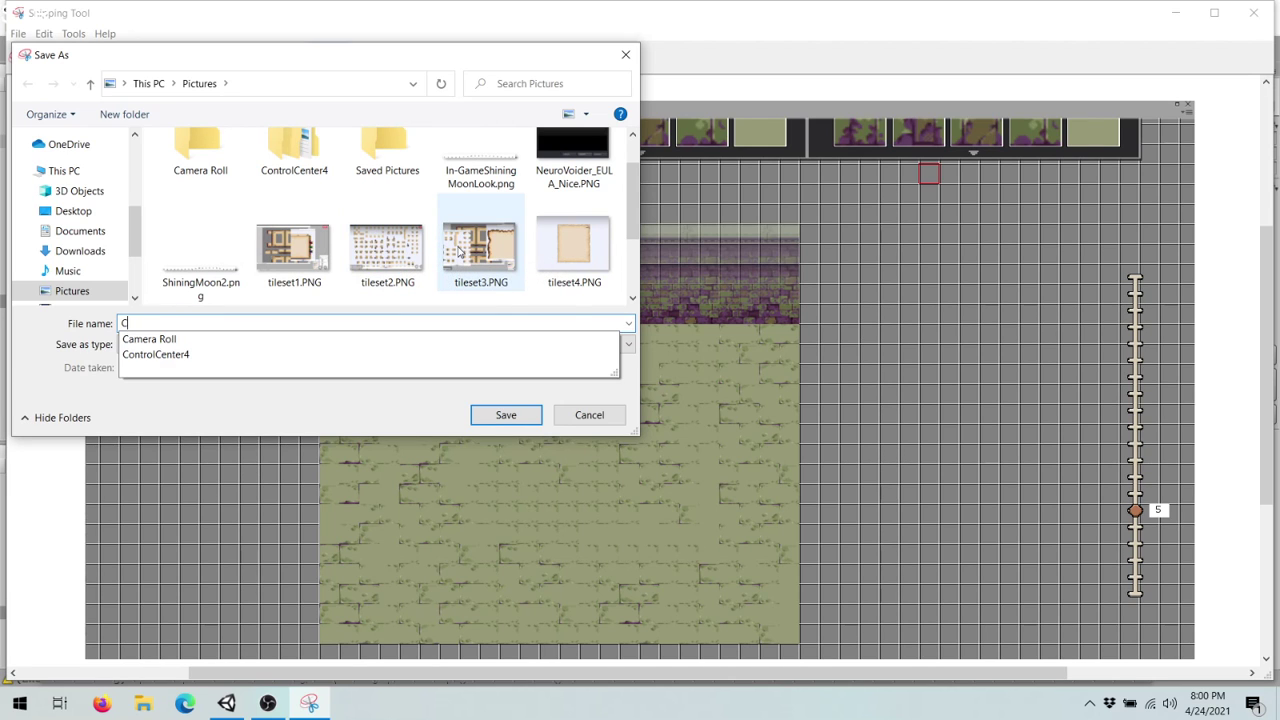
{"action": "key", "text": "BackSpace"}
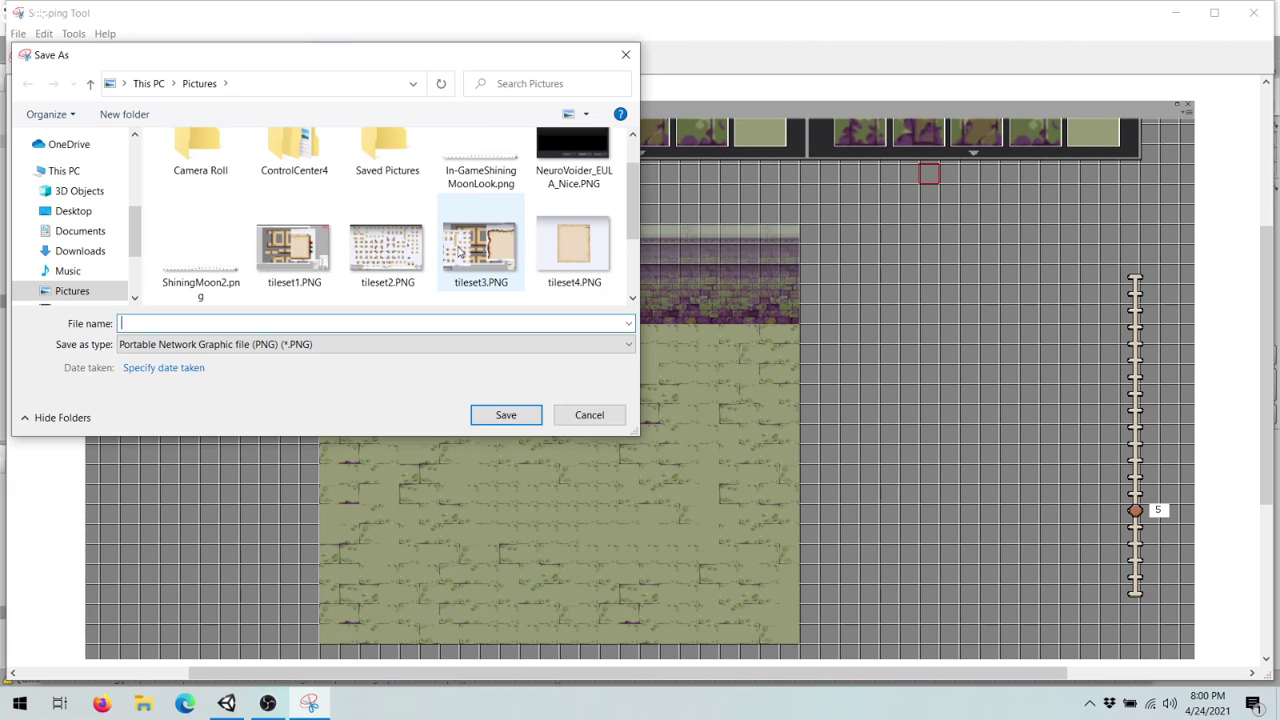
{"action": "type", "text": "Tileset1"}
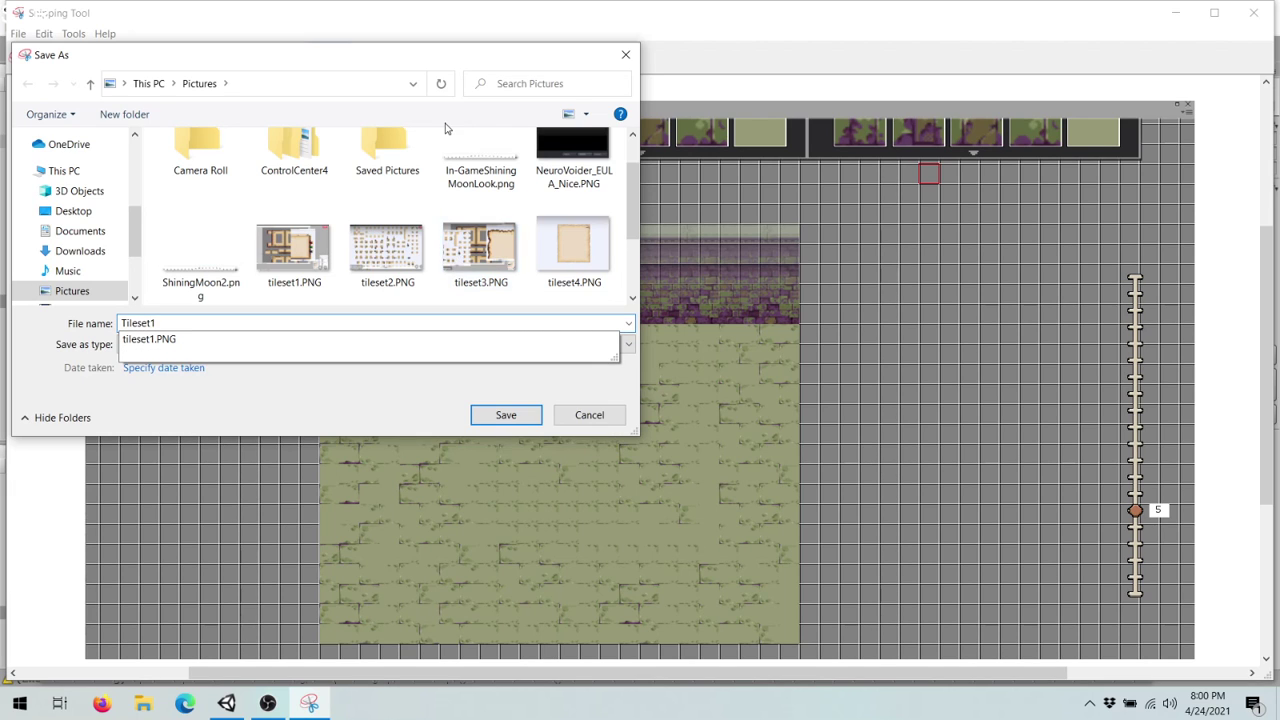
{"action": "key", "text": "ctrl+a"}
{"action": "type", "text": "Fir"}
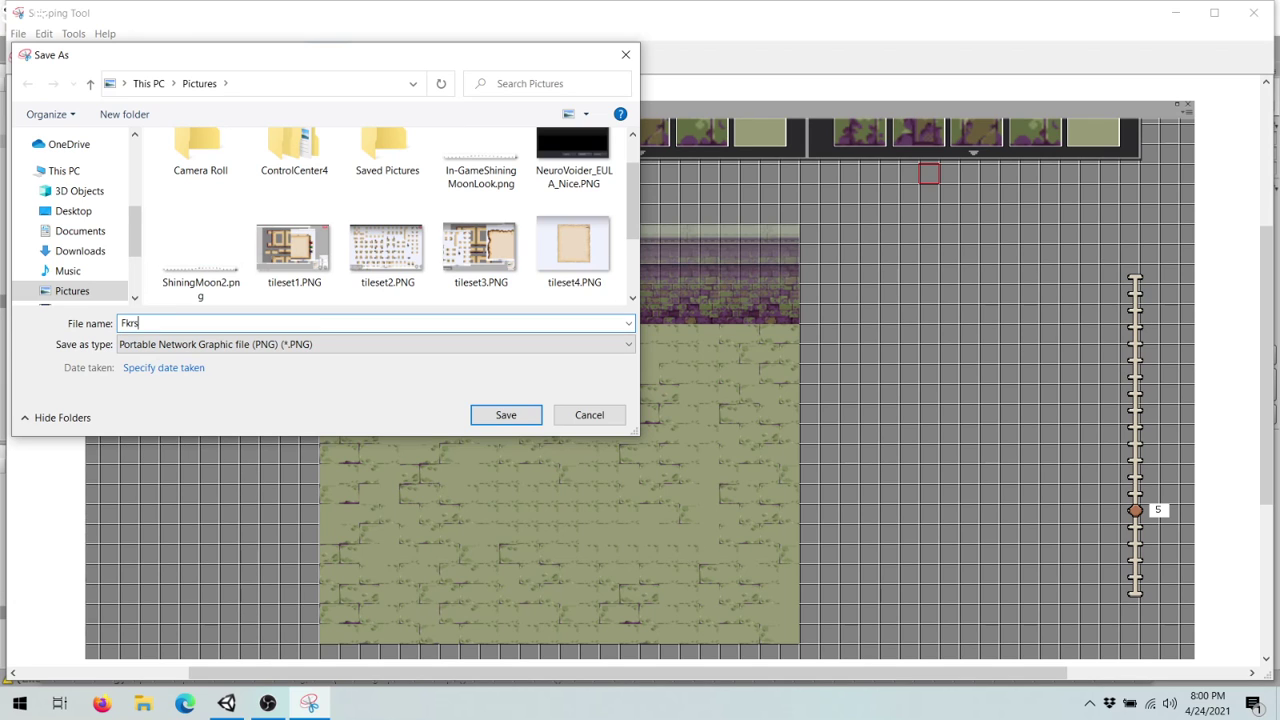
{"action": "type", "text": "stRoom_Design1"}
{"action": "left_click", "coordinate": [510, 413]}
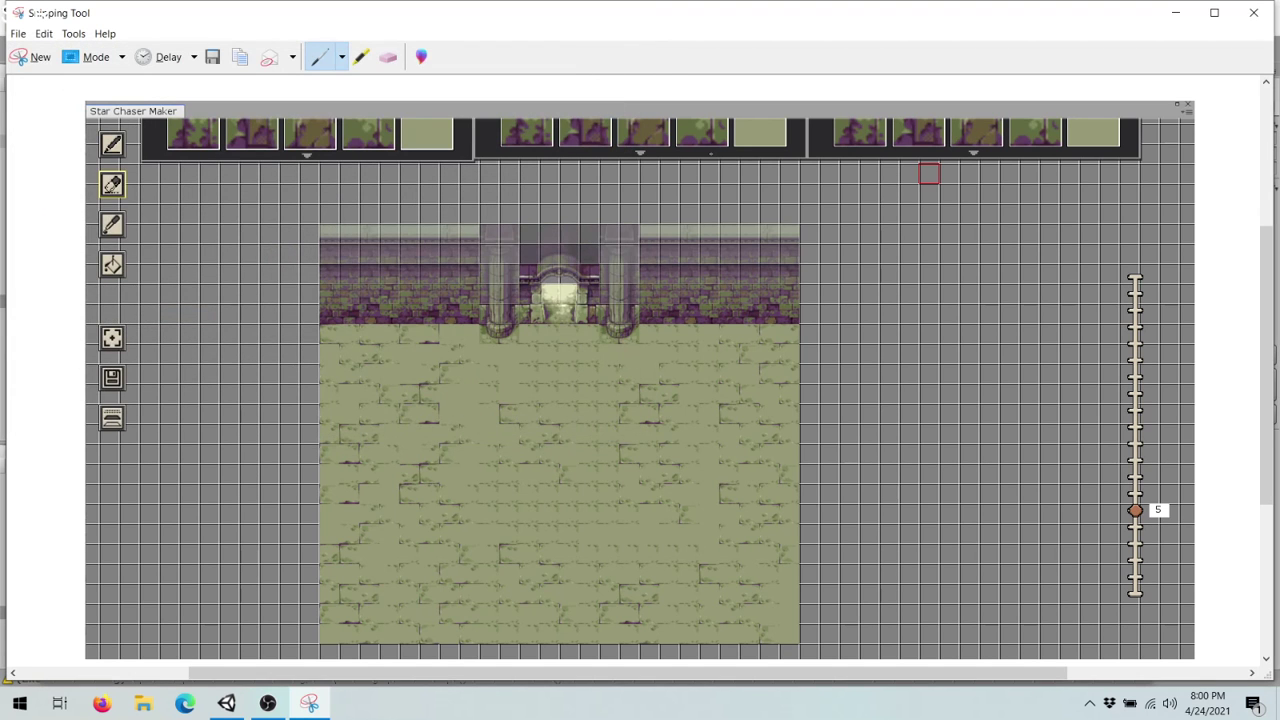
- Switch back to Unity and close the map editor without saving the changes
{"action": "key", "text": "alt+Tab"}
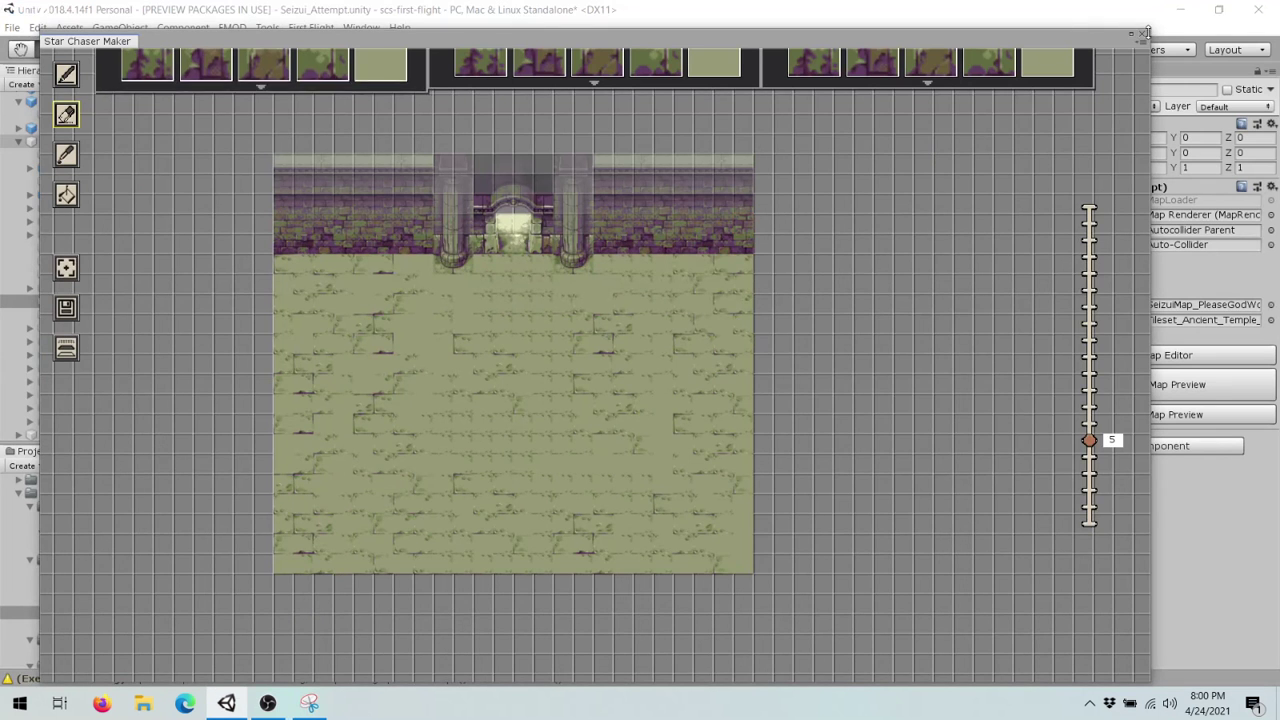
{"action": "left_click", "coordinate": [1143, 34]}
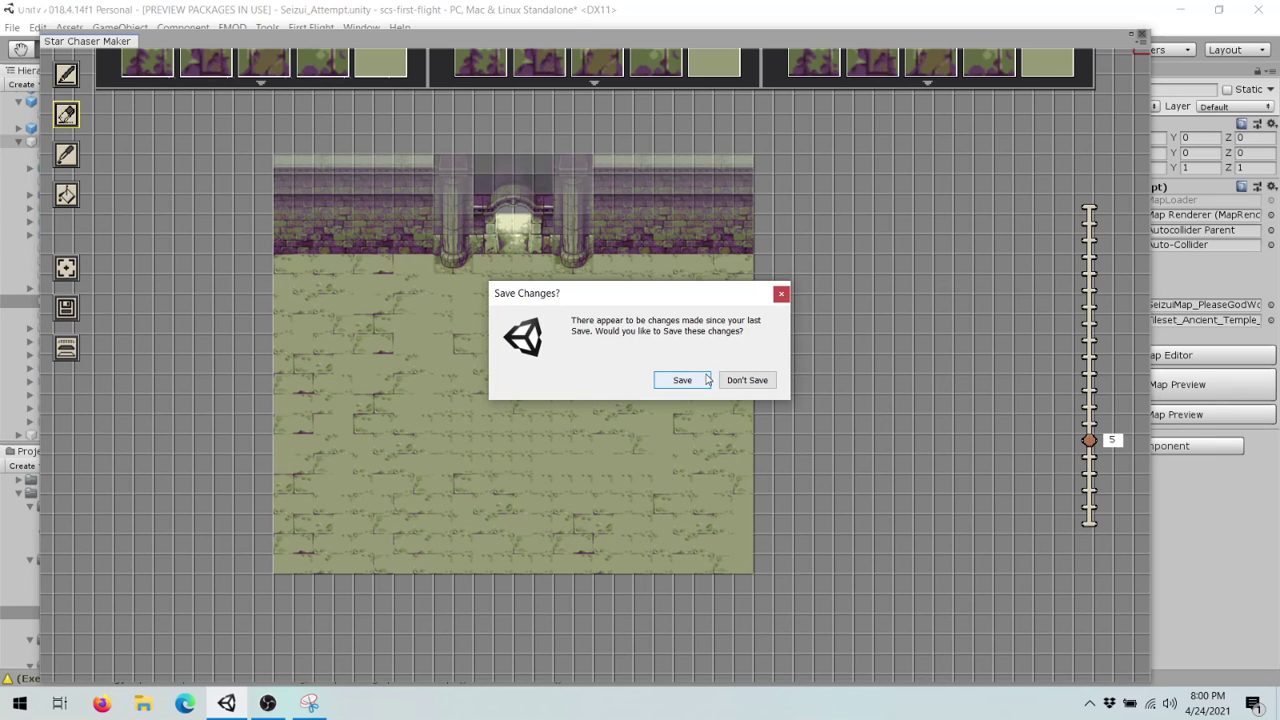
{"action": "left_click", "coordinate": [746, 380]}
- Examine the temple room's walls, columns, gate and floor in the Scene view from an angled overhead viewpoint
{"action": "scroll", "coordinate": [720, 345], "scroll_direction": "down", "scroll_amount": 3}
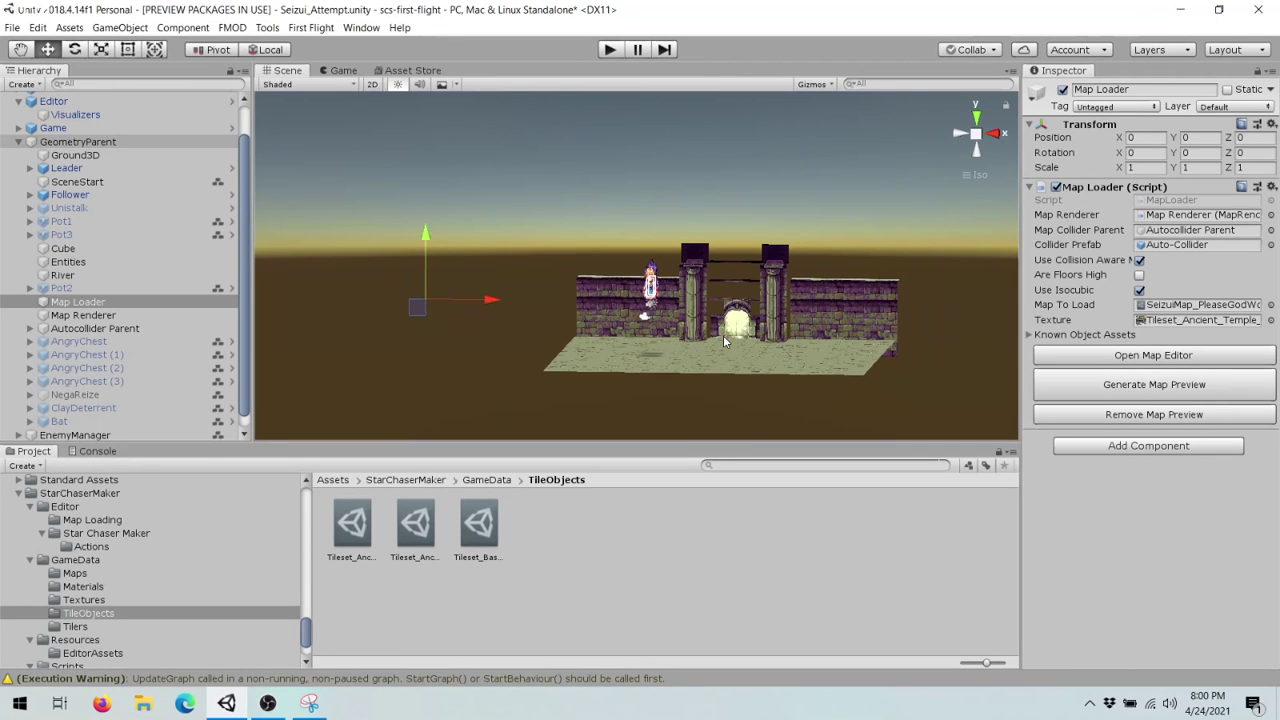
{"action": "scroll", "coordinate": [723, 336], "scroll_direction": "up", "scroll_amount": 7}
{"action": "middle_click_drag", "start_coordinate": [826, 418], "coordinate": [739, 349]}
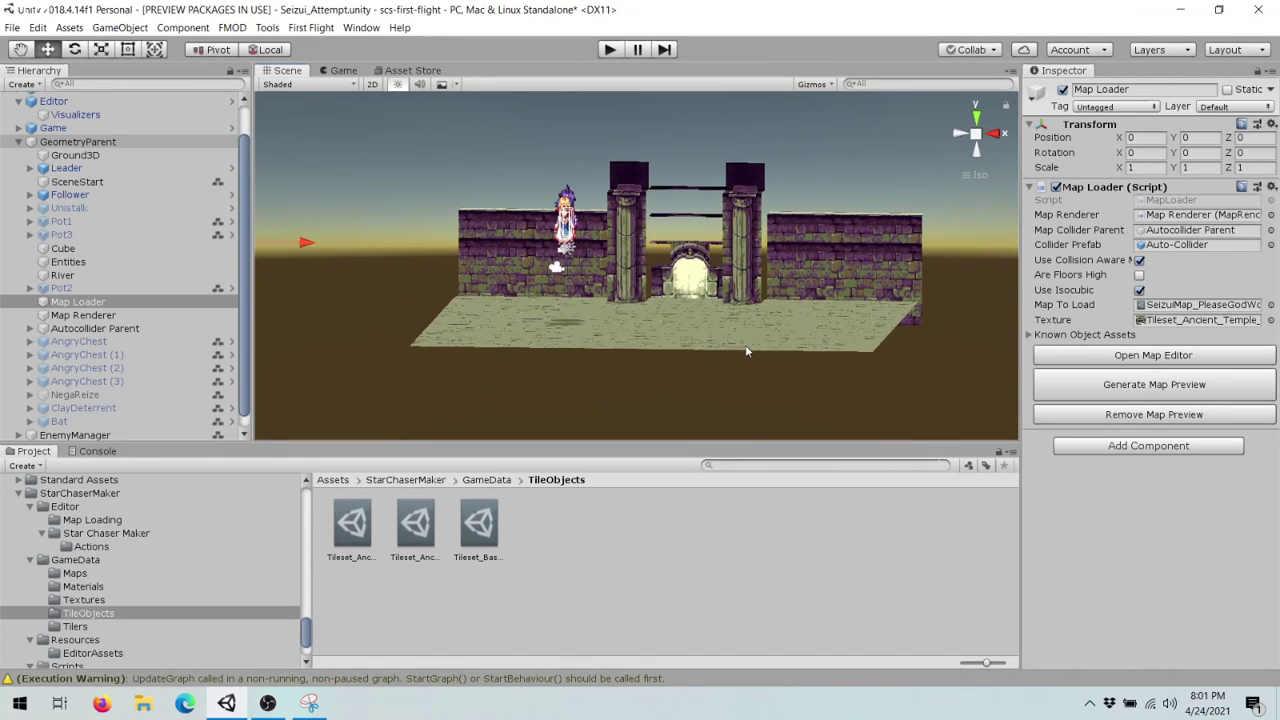
{"action": "left_click_drag", "start_coordinate": [731, 345], "coordinate": [849, 391], "text": "alt"}
{"action": "middle_click_drag", "start_coordinate": [849, 391], "coordinate": [868, 360]}
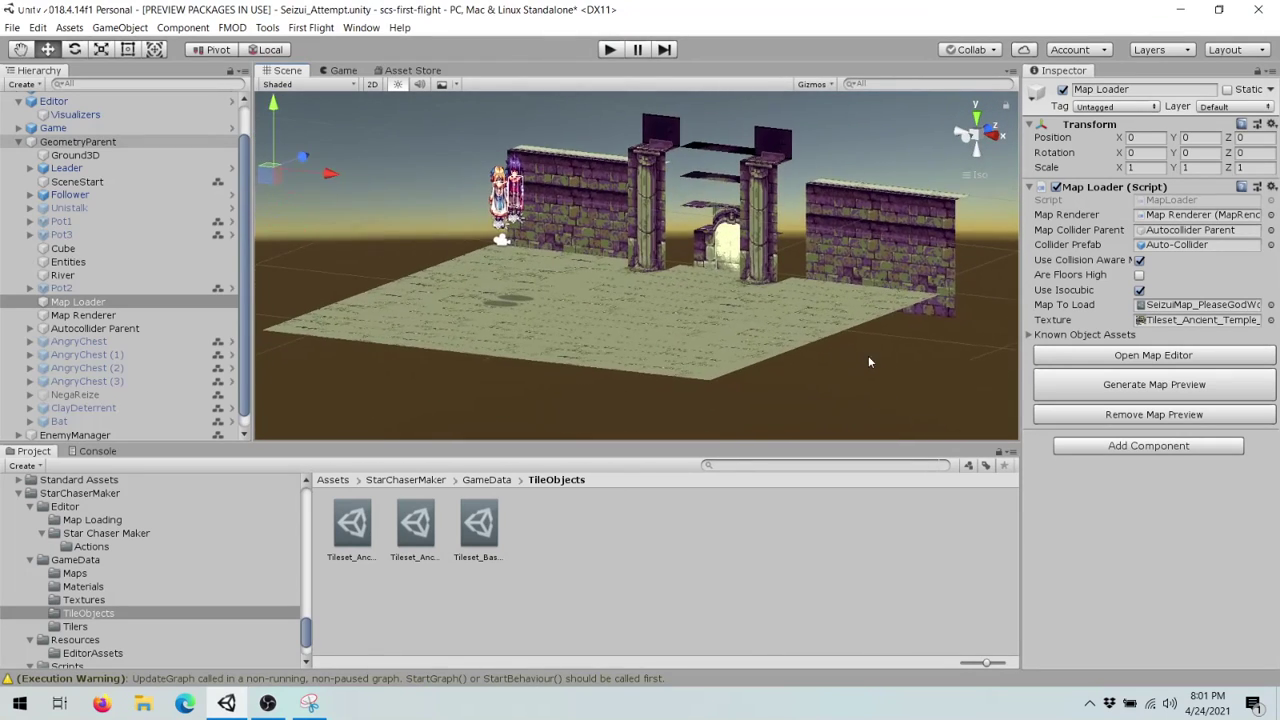
{"action": "left_click_drag", "start_coordinate": [868, 360], "coordinate": [864, 409], "text": "alt"}
{"action": "middle_click_drag", "start_coordinate": [864, 409], "coordinate": [837, 328]}
{"action": "scroll", "coordinate": [837, 327], "scroll_direction": "down", "scroll_amount": 2}
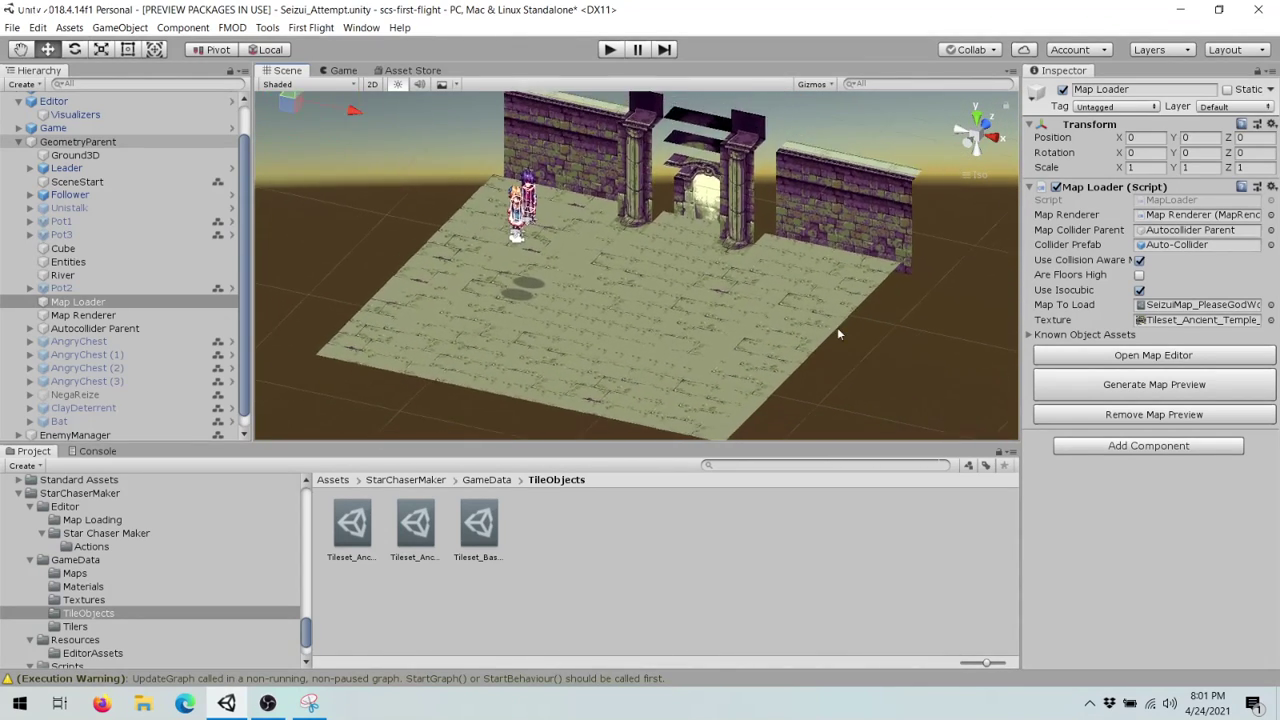
{"action": "scroll", "coordinate": [837, 326], "scroll_direction": "down", "scroll_amount": 1}
{"action": "scroll", "coordinate": [837, 326], "scroll_direction": "down", "scroll_amount": 1}
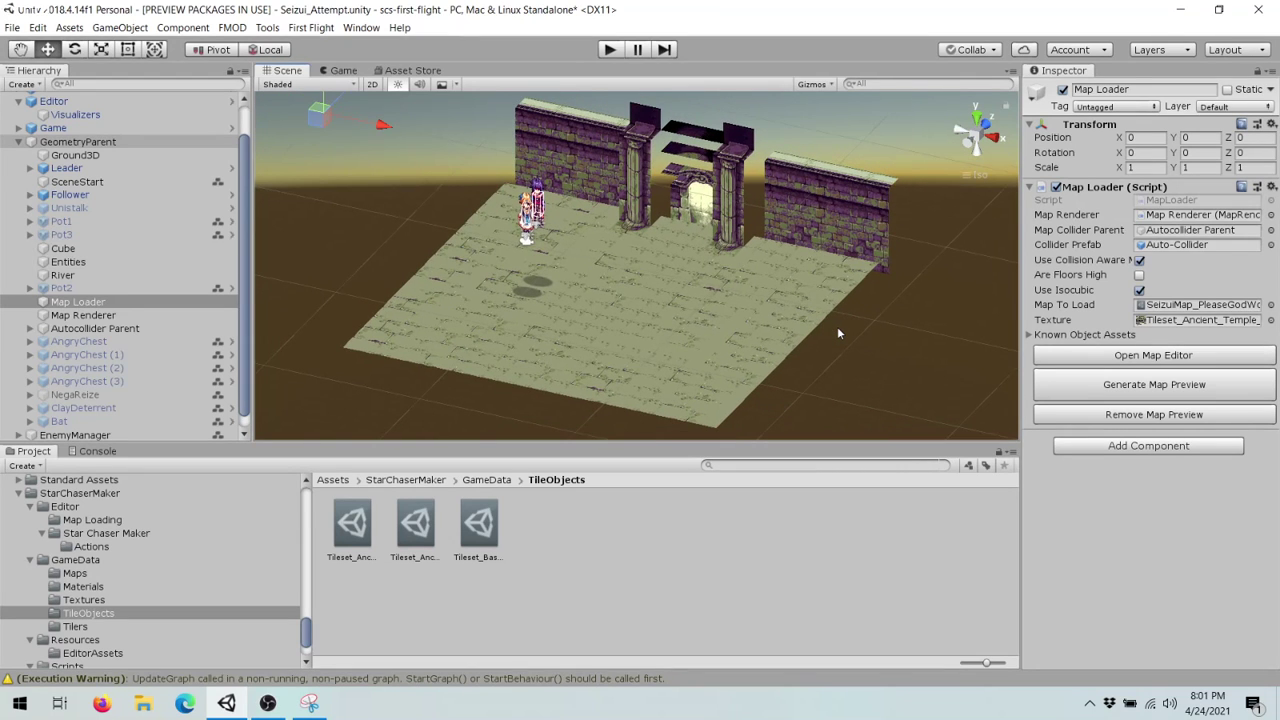
- Capture the Scene view with Snipping Tool and save it as a PNG named FirstRoom_Design2 in Pictures
{"action": "left_click", "coordinate": [309, 703]}
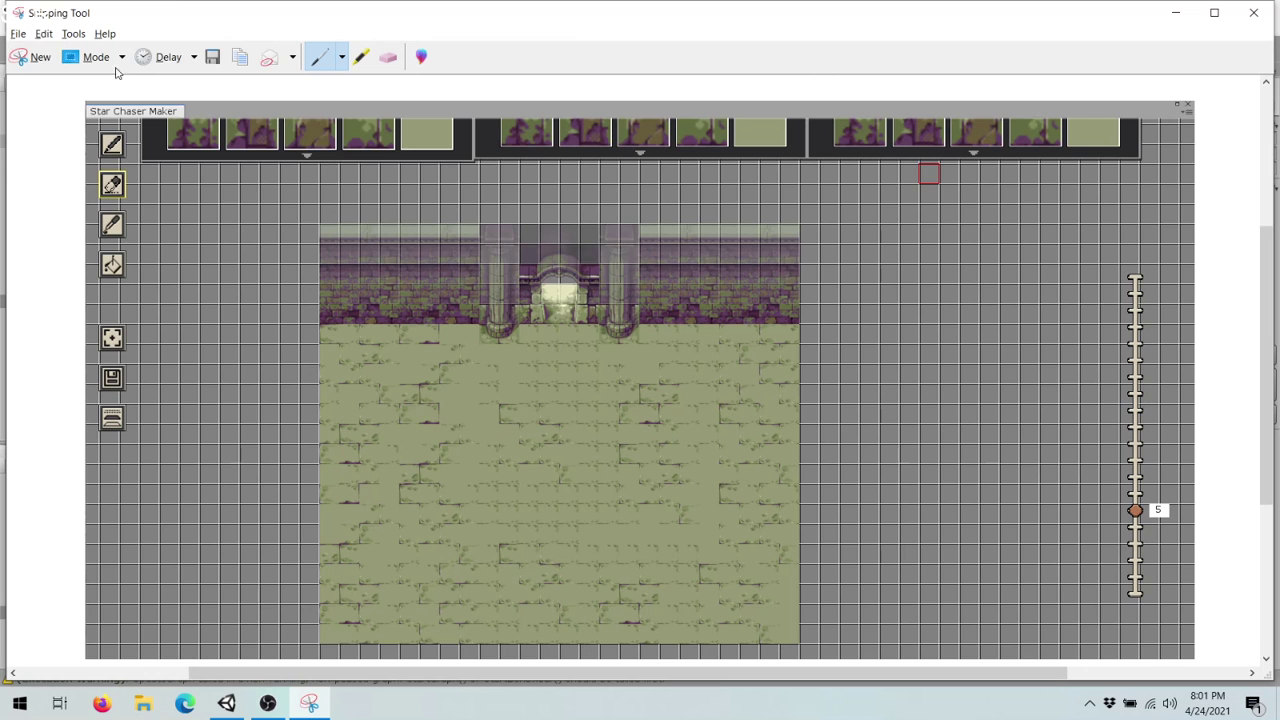
{"action": "left_click", "coordinate": [33, 57]}
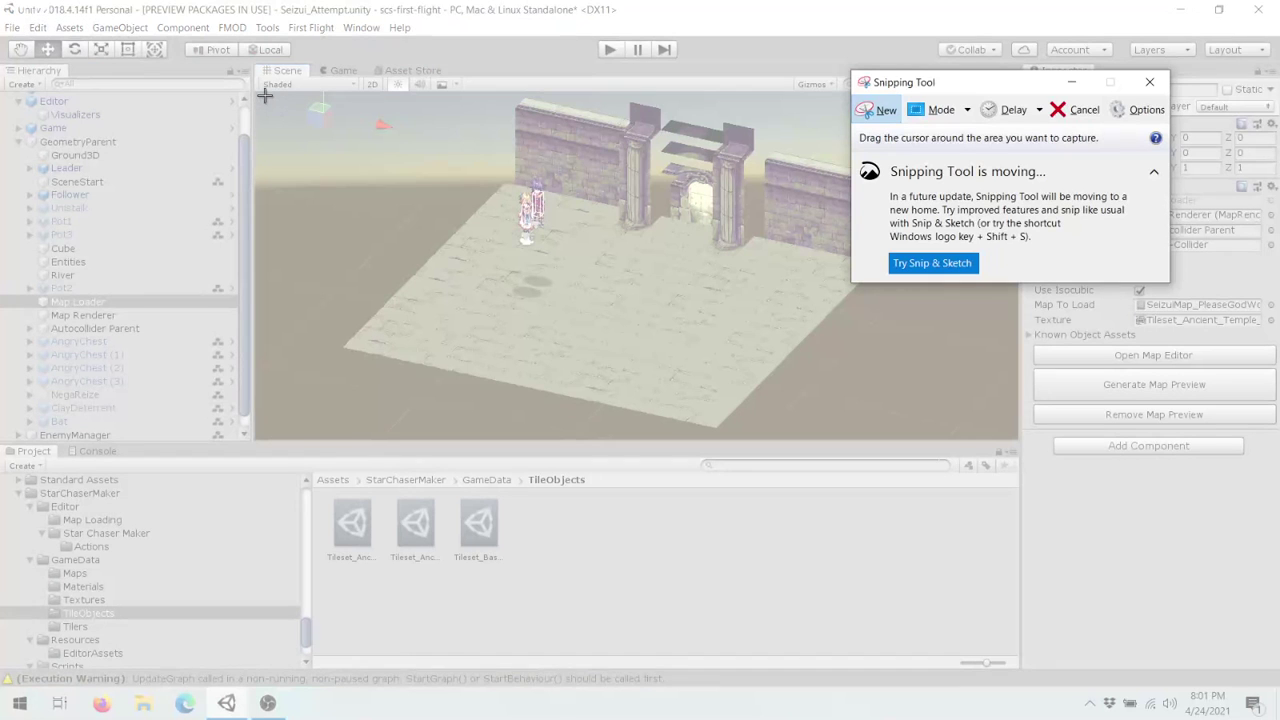
{"action": "left_click_drag", "start_coordinate": [258, 93], "coordinate": [1019, 438]}
{"action": "right_click", "coordinate": [754, 354]}
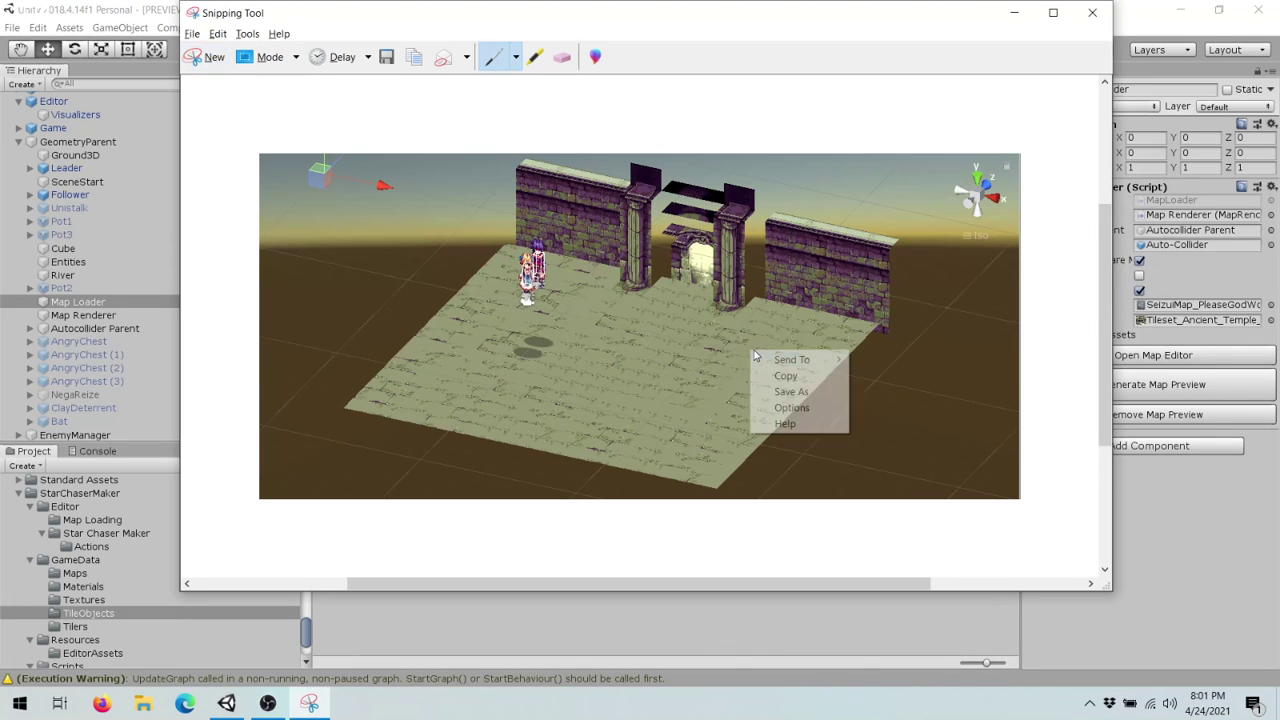
{"action": "left_click", "coordinate": [790, 391]}
{"action": "type", "text": "F"}
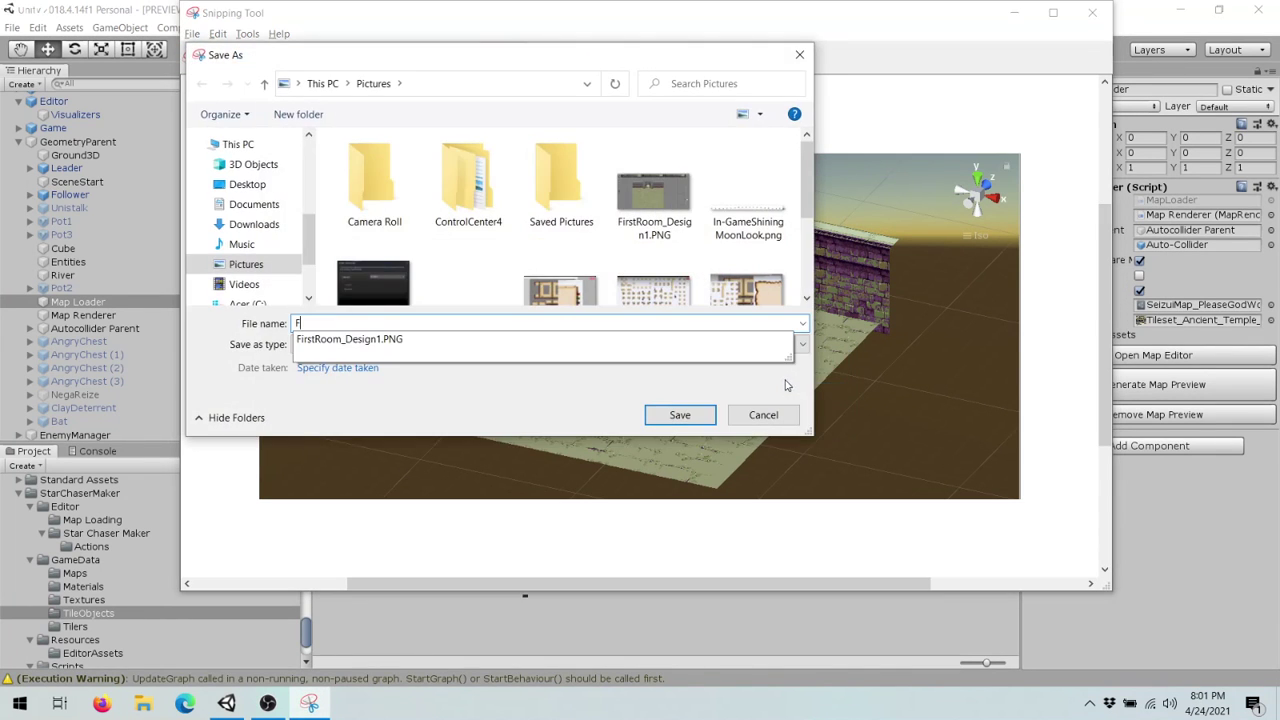
{"action": "type", "text": "irstRoom_Design2"}
{"action": "key", "text": "Return"}
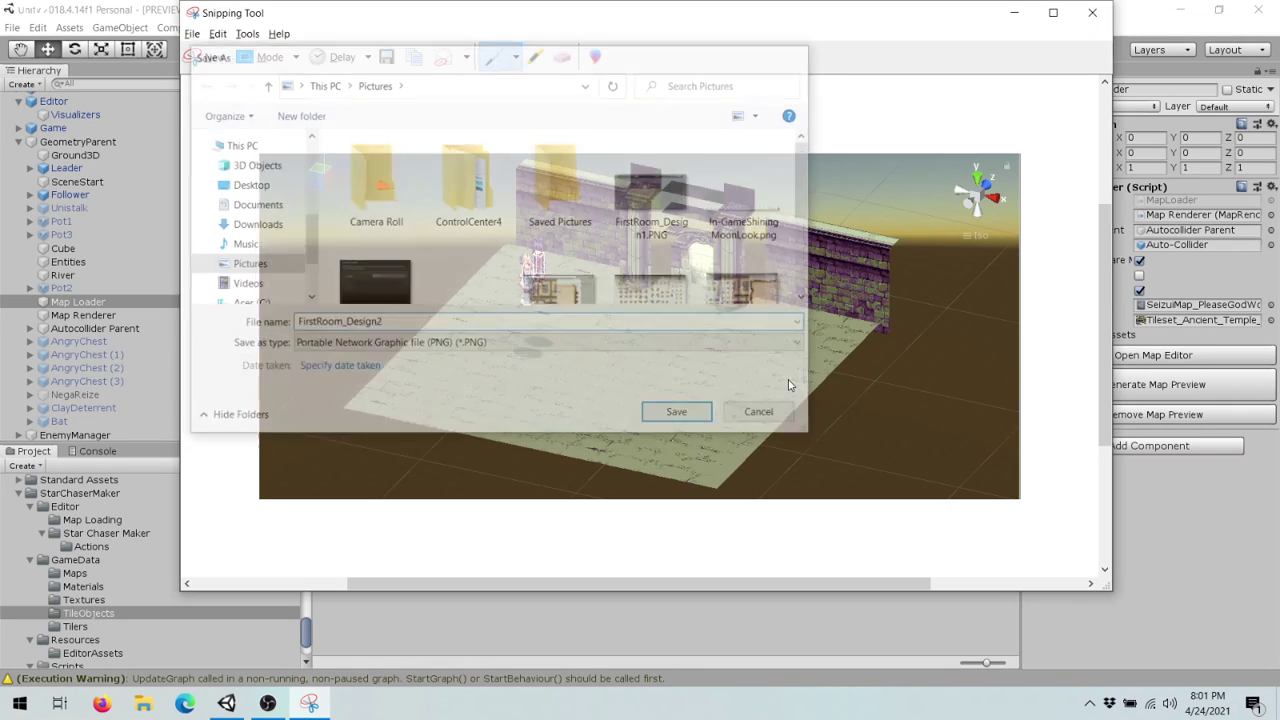
- Switch back to Unity, run the scene, and capture the temple room in the running game with Snipping Tool
{"action": "key", "text": "alt+Tab"}
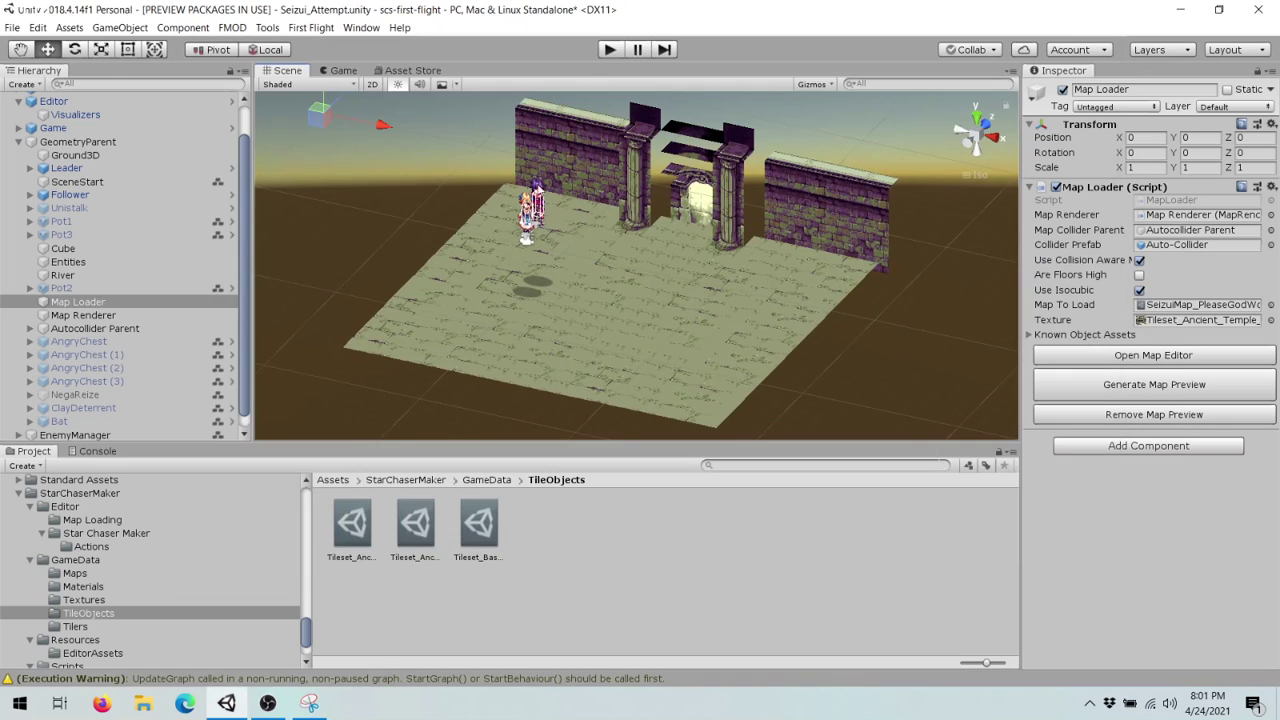
{"action": "left_click", "coordinate": [609, 49]}
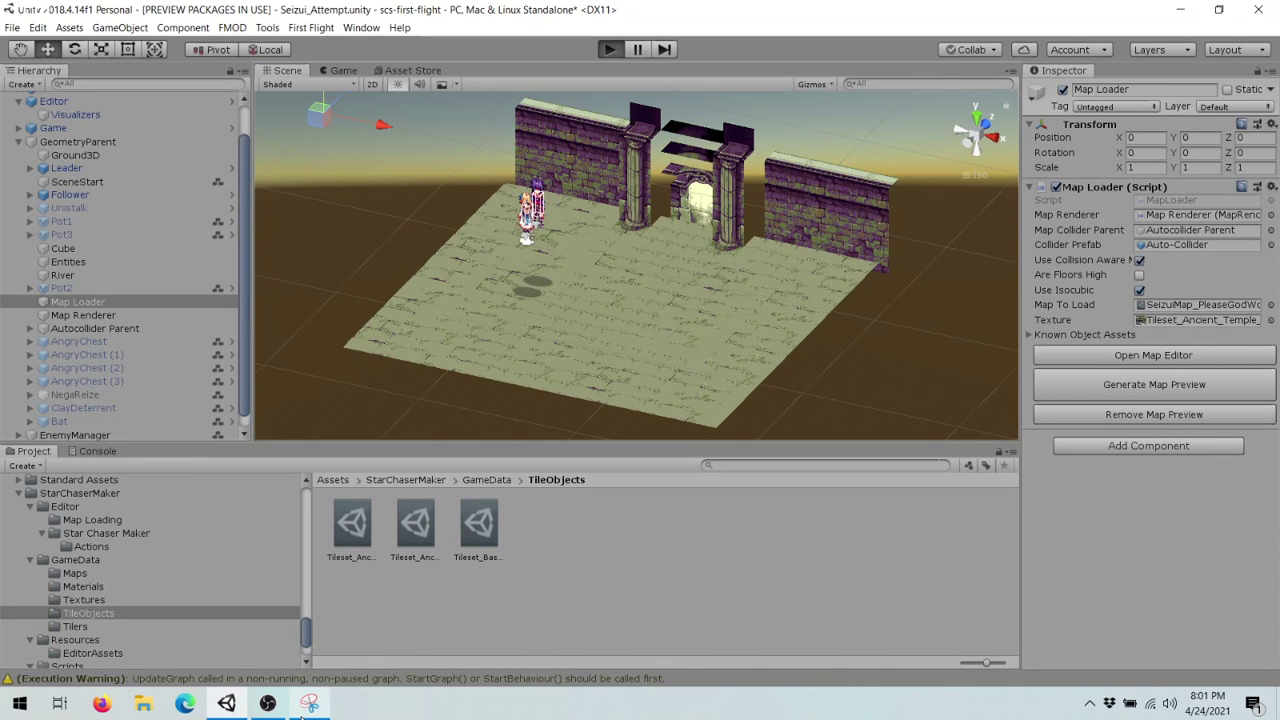
{"action": "mouse_move", "coordinate": [305, 713]}
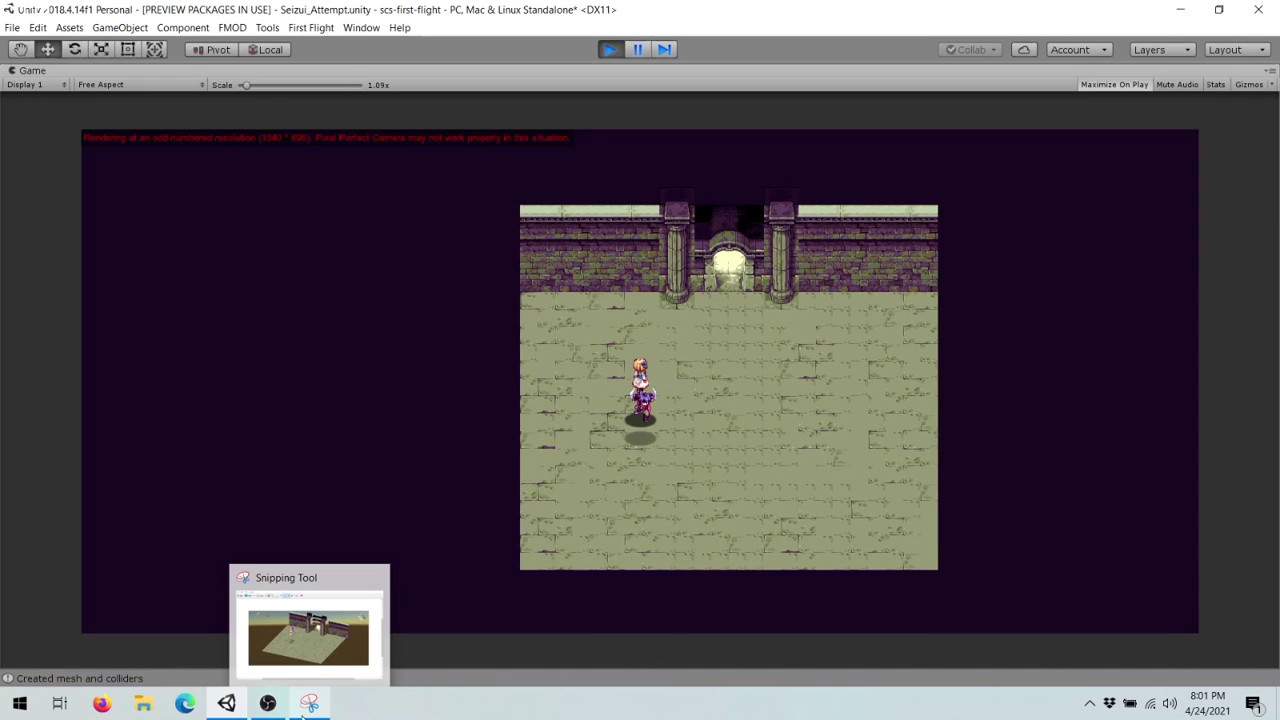
{"action": "left_click", "coordinate": [305, 708]}
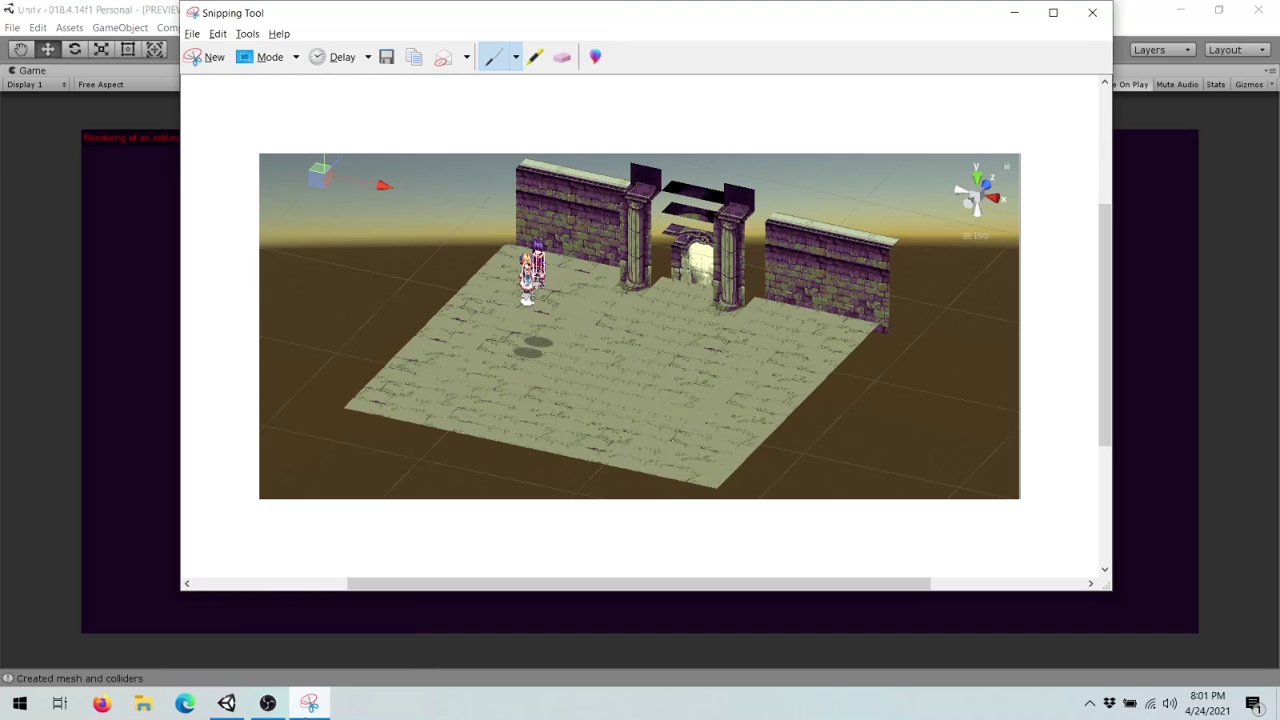
{"action": "left_click", "coordinate": [195, 61]}
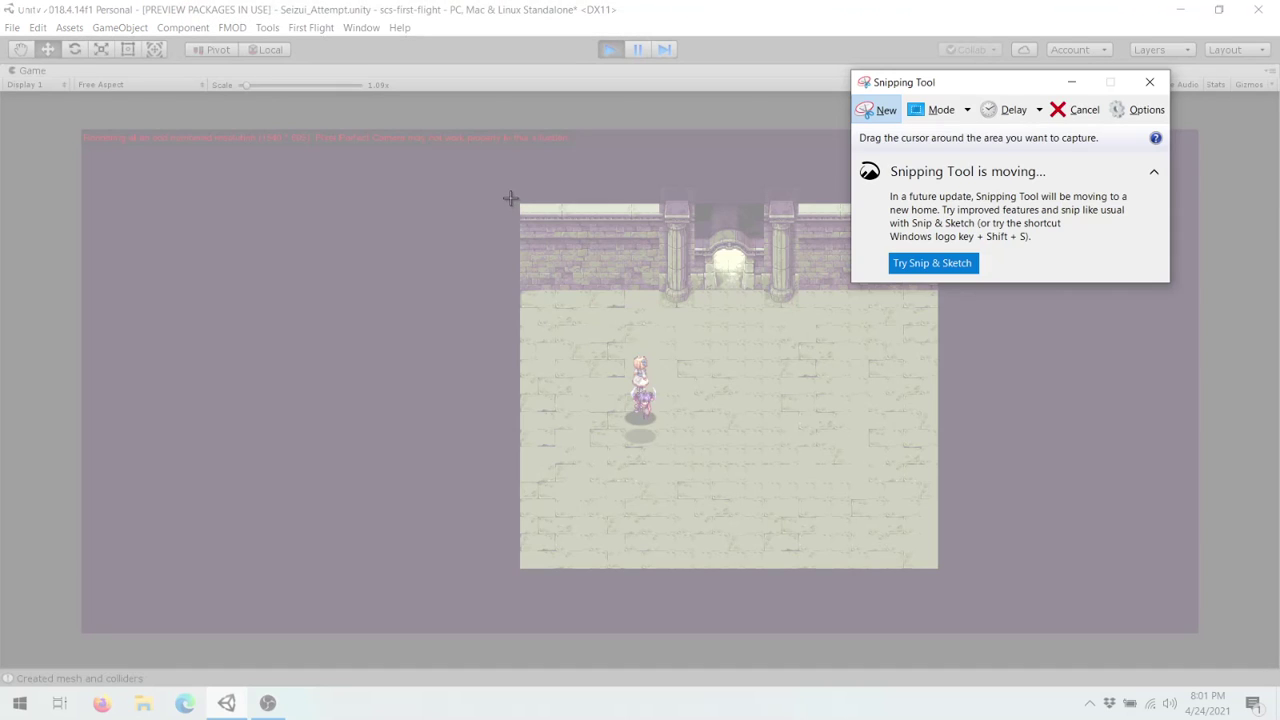
{"action": "left_click_drag", "start_coordinate": [514, 197], "coordinate": [950, 588]}
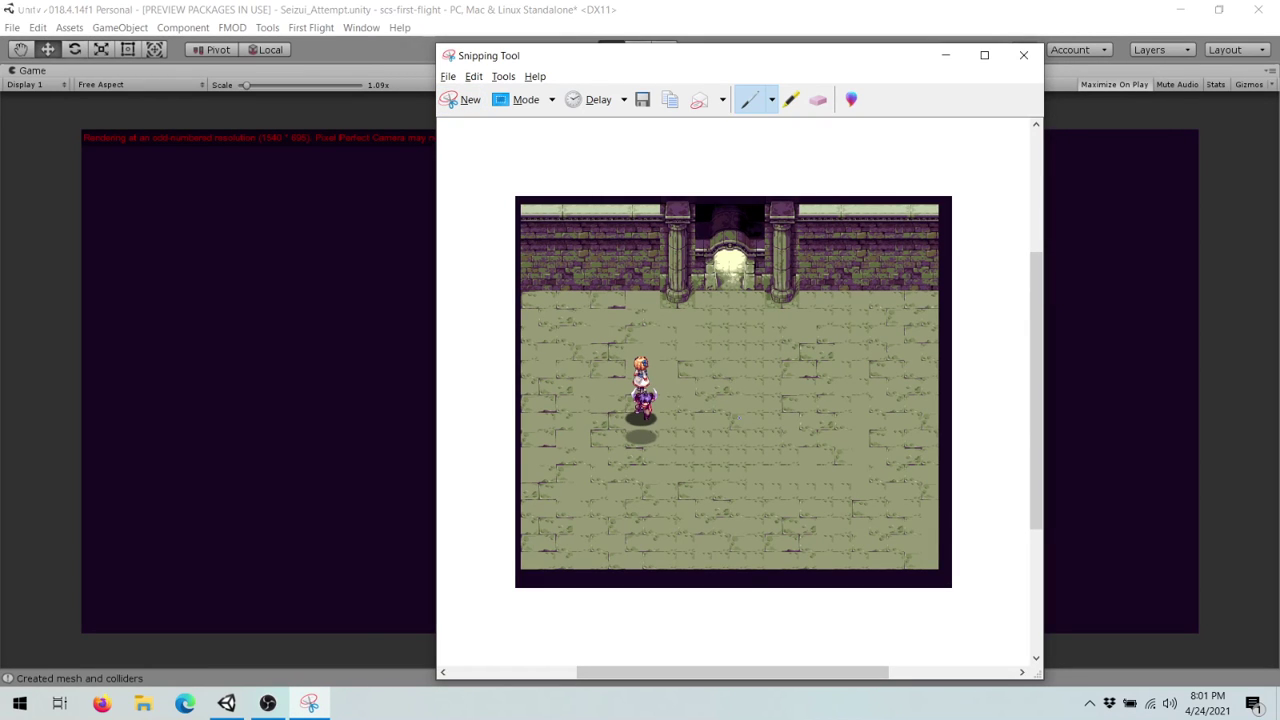
- Save the running game snip as a PNG in the Pictures folder, with a file name beginning FirstRoom_Execu
{"action": "right_click", "coordinate": [738, 416]}
{"action": "left_click", "coordinate": [768, 458]}
{"action": "type", "text": "Fi"}
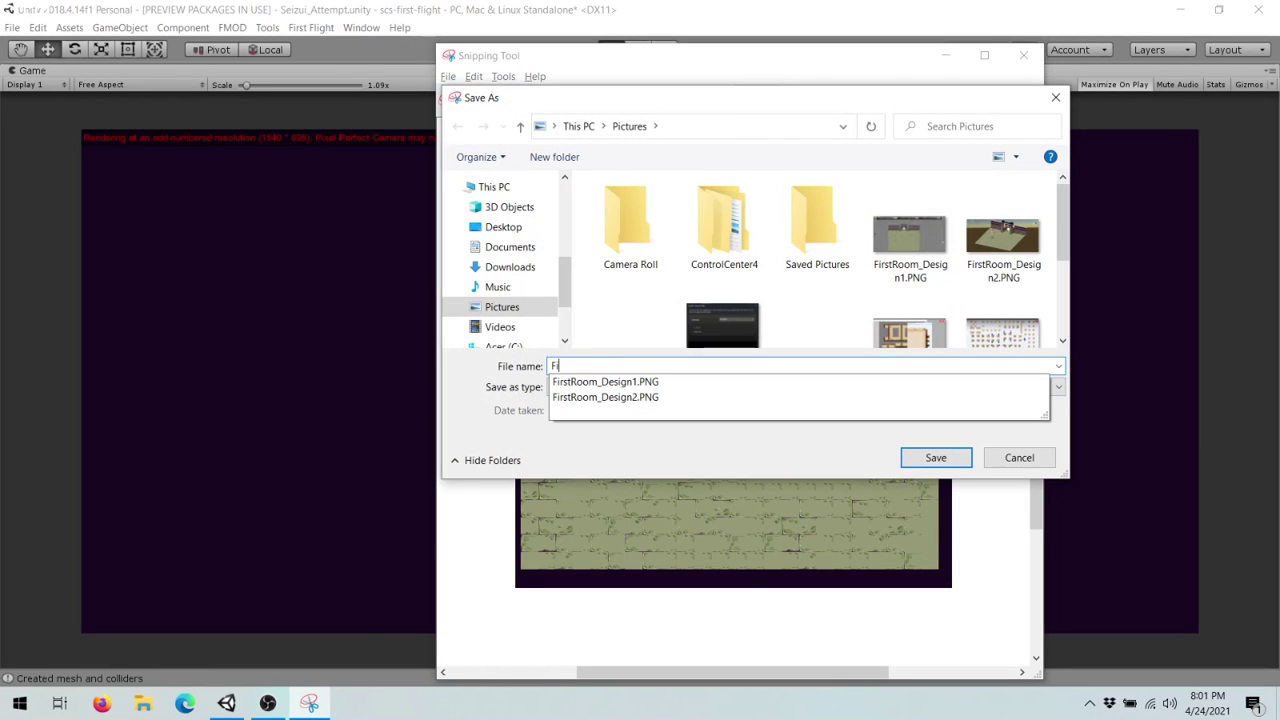
{"action": "type", "text": "rstRoom_Extended"}
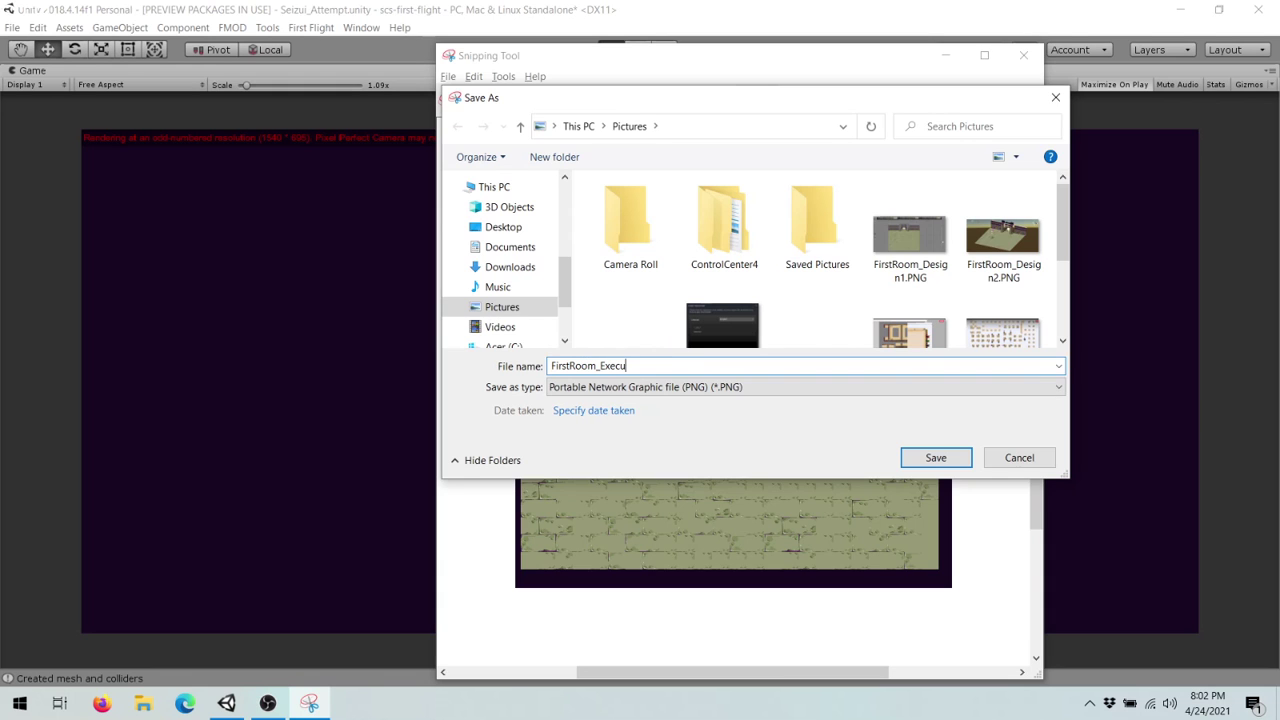
{"action": "key", "text": "Return"}
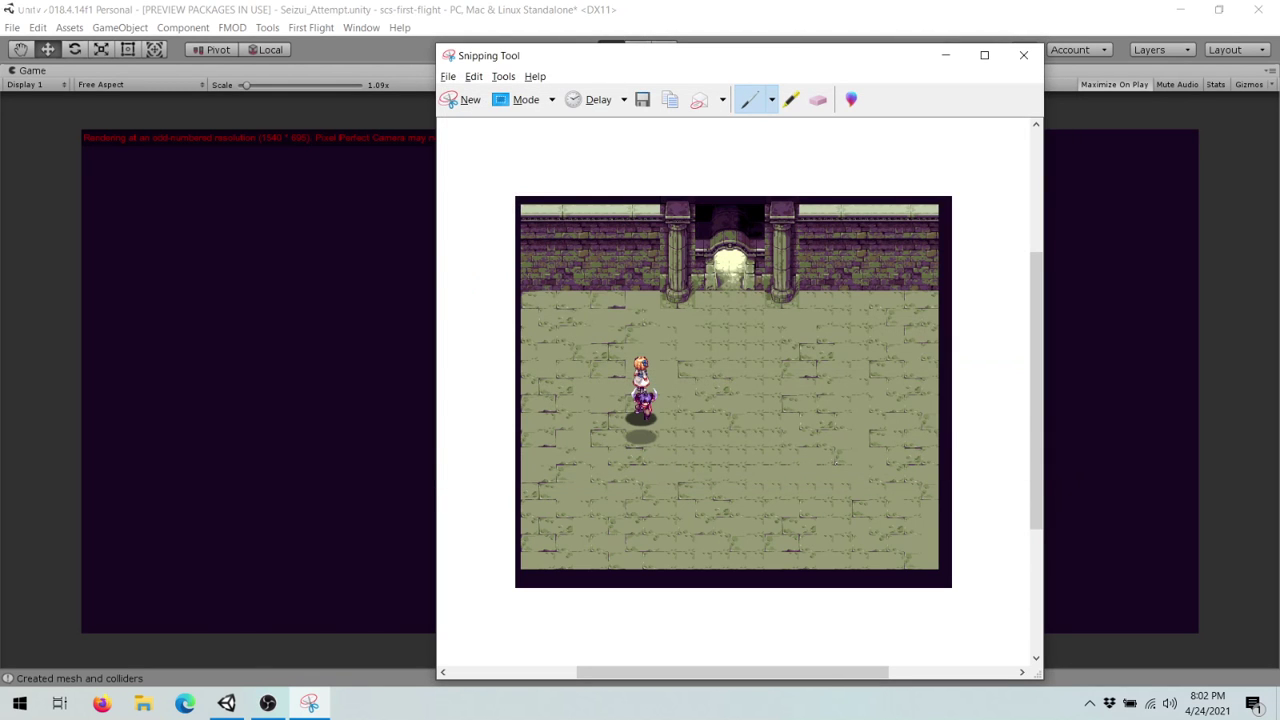